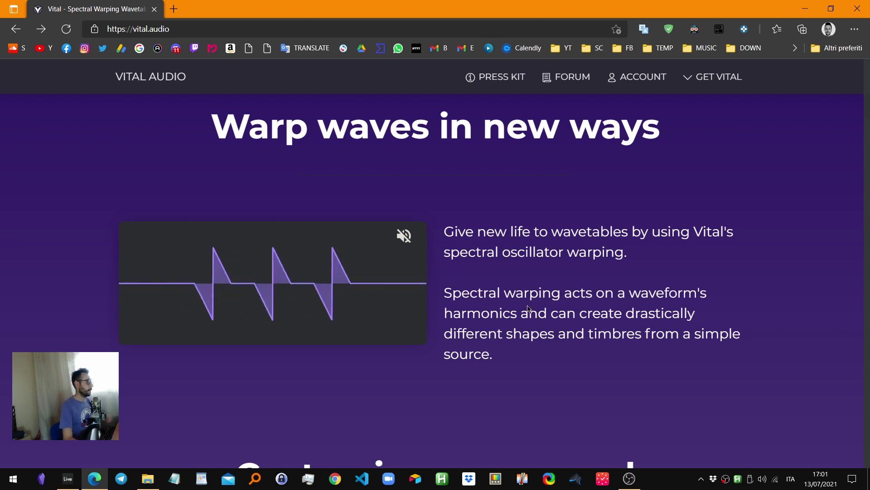
# Read the Vital website's feature sections on warping waves and customizing sound
pyautogui.scroll(-3, 553, 375)
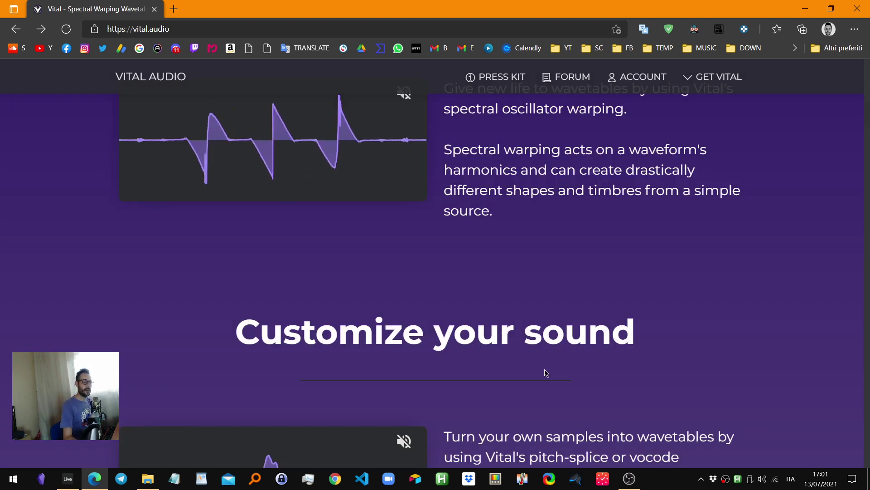
pyautogui.scroll(-3, 475, 314)
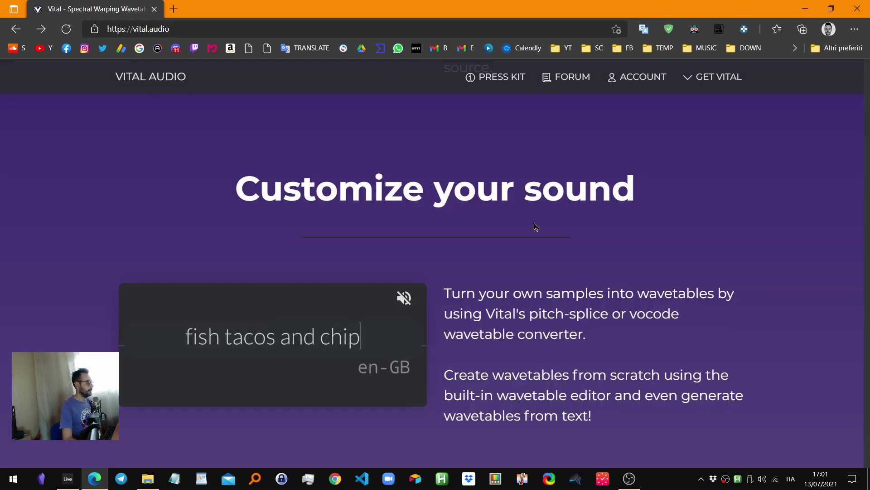
pyautogui.click(275, 352)
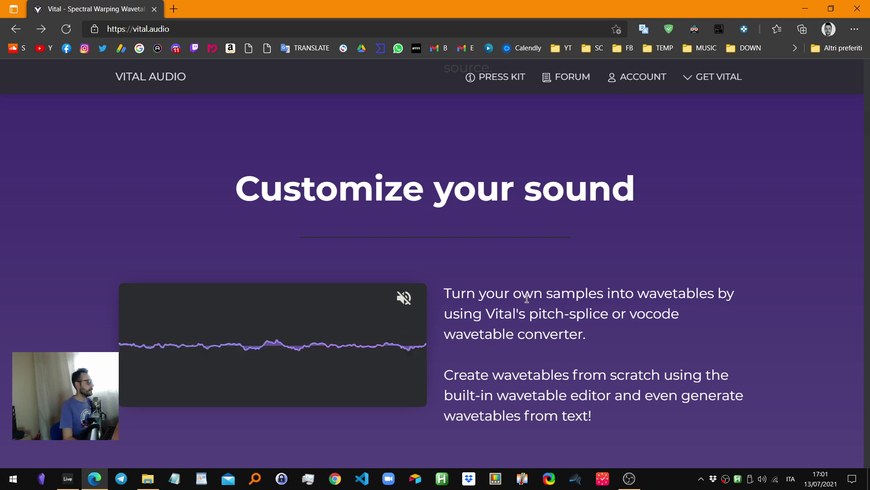
pyautogui.scroll(-5, 526, 297)
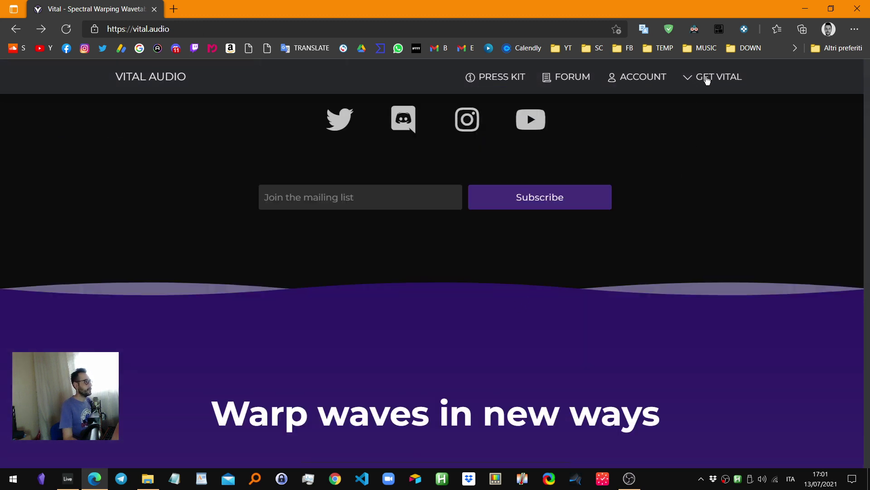
# Go to the Get Vital section and compare the Subscribe, Basic, Plus and Pro plans
pyautogui.click(706, 78)
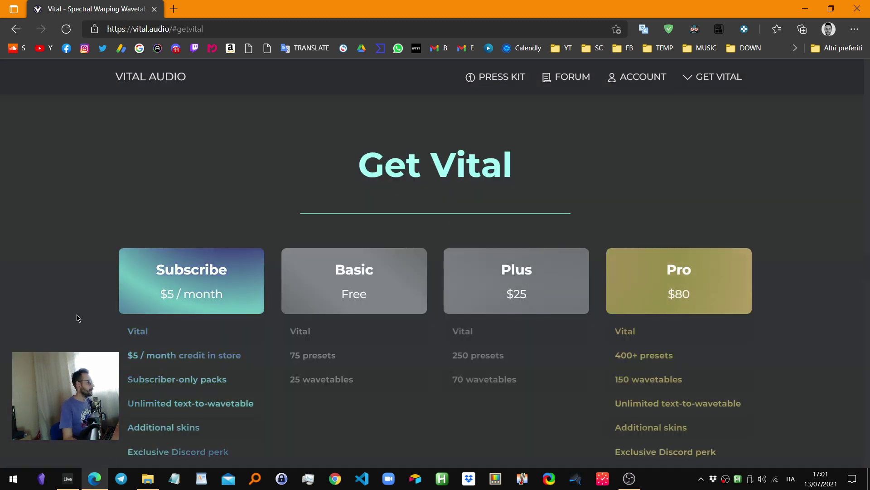
pyautogui.scroll(-3, 77, 317)
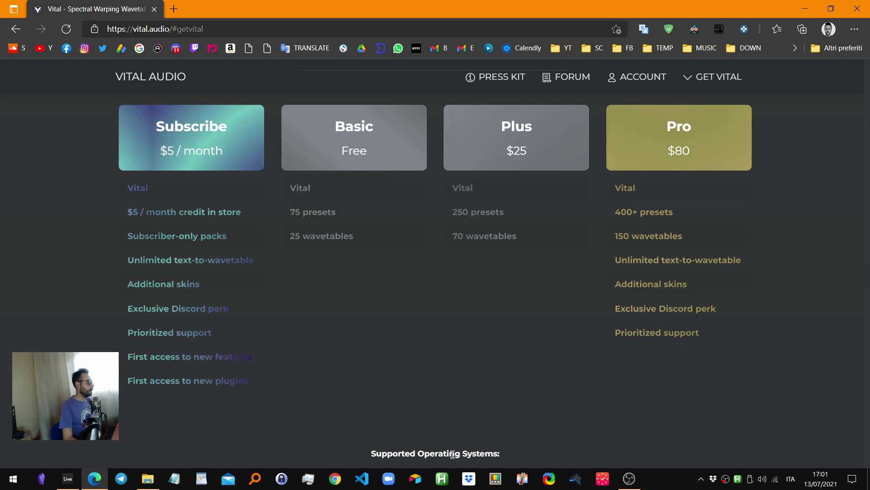
pyautogui.click(632, 483)
pyautogui.click(632, 483)
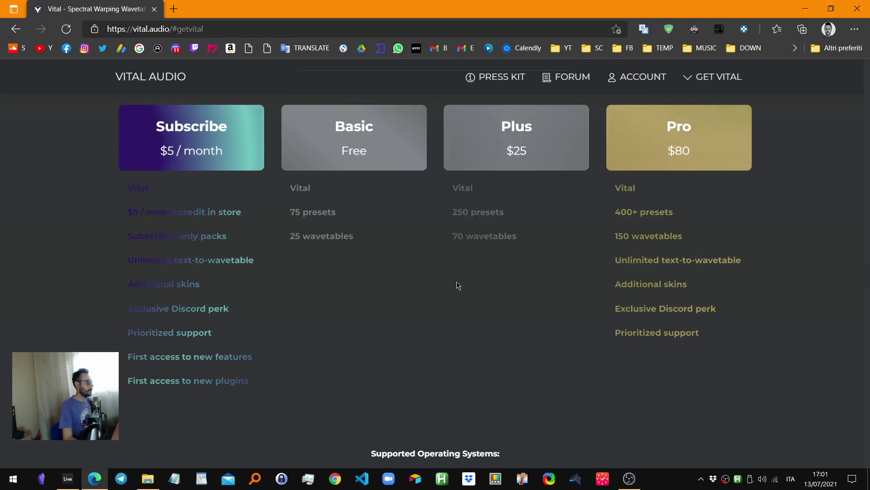
pyautogui.scroll(5, 506, 269)
pyautogui.scroll(-4, 489, 275)
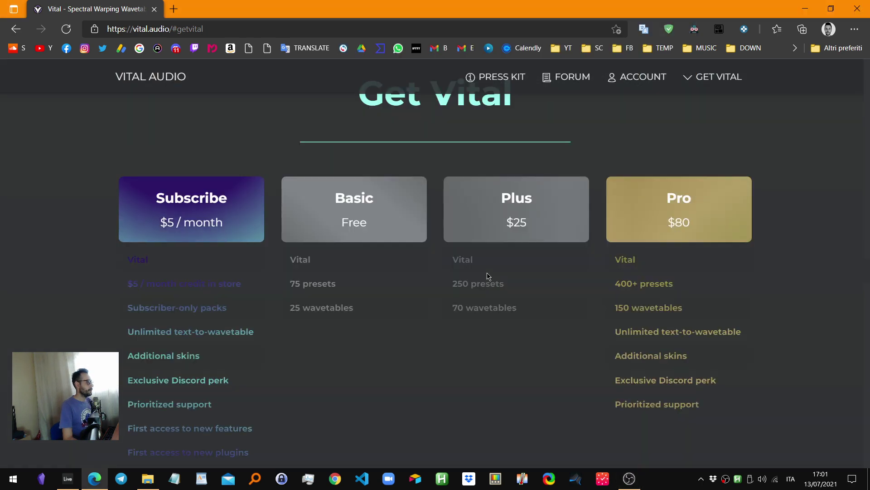
pyautogui.scroll(-3, 28, 211)
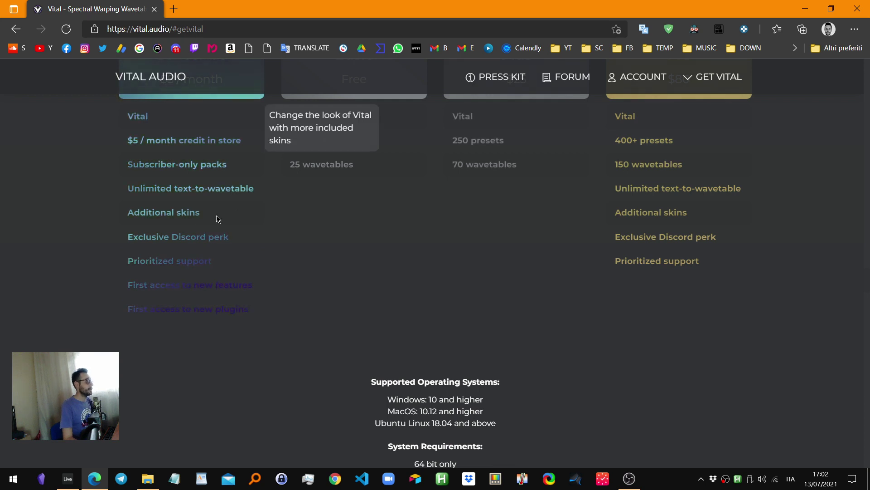
pyautogui.scroll(3, 369, 248)
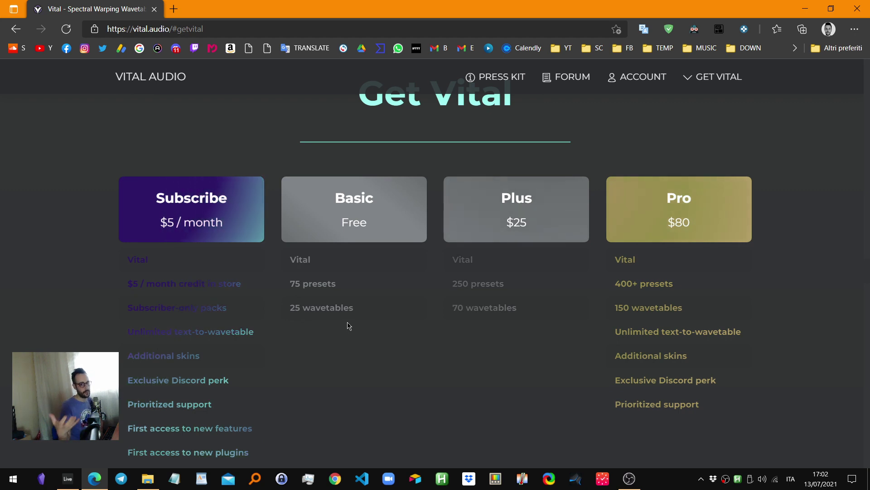
# Open the Vital account page that lists the owned products and their downloads
pyautogui.scroll(6, 349, 325)
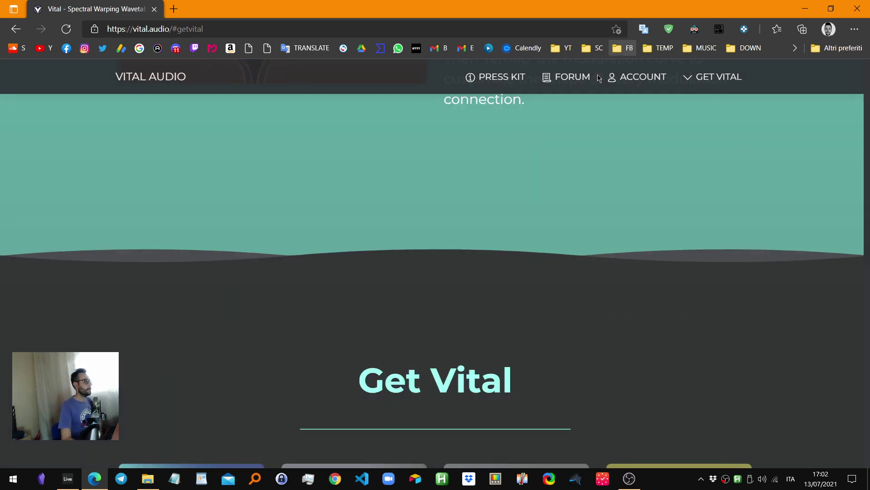
pyautogui.scroll(-3, 362, 340)
pyautogui.click(379, 357)
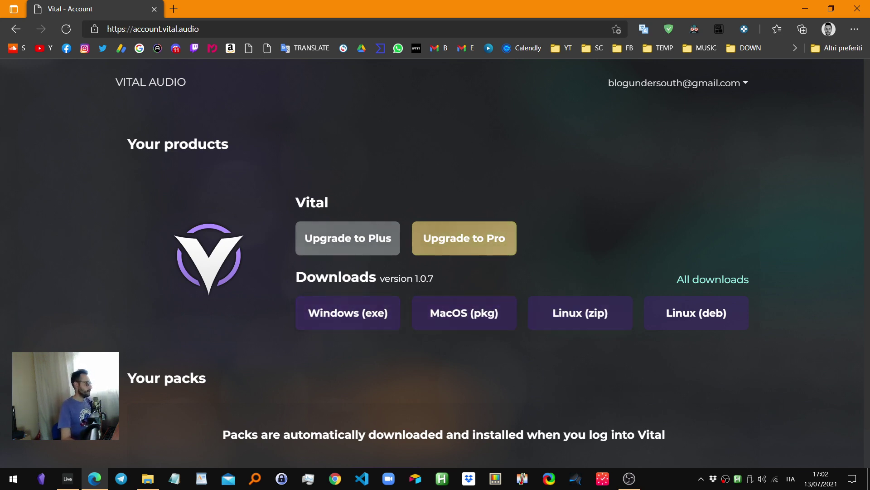
# Switch to the Ableton Live project and place the insertion marker at the start of bar 17
pyautogui.click(71, 482)
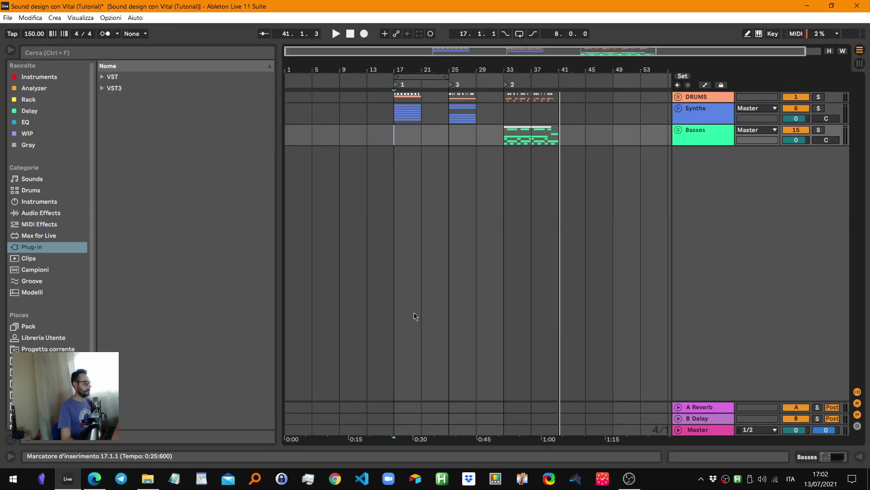
pyautogui.rightClick(418, 213)
pyautogui.click(439, 269)
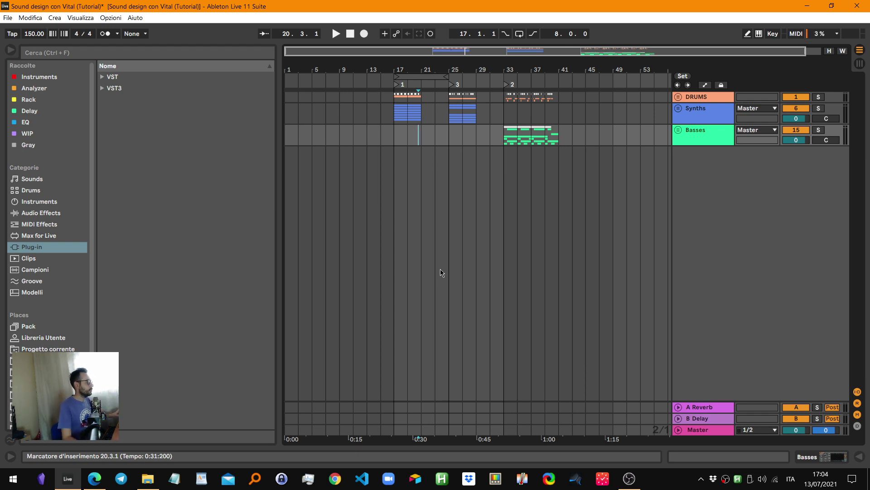
pyautogui.click(401, 133)
pyautogui.moveTo(394, 67); pyautogui.dragTo(424, 80)
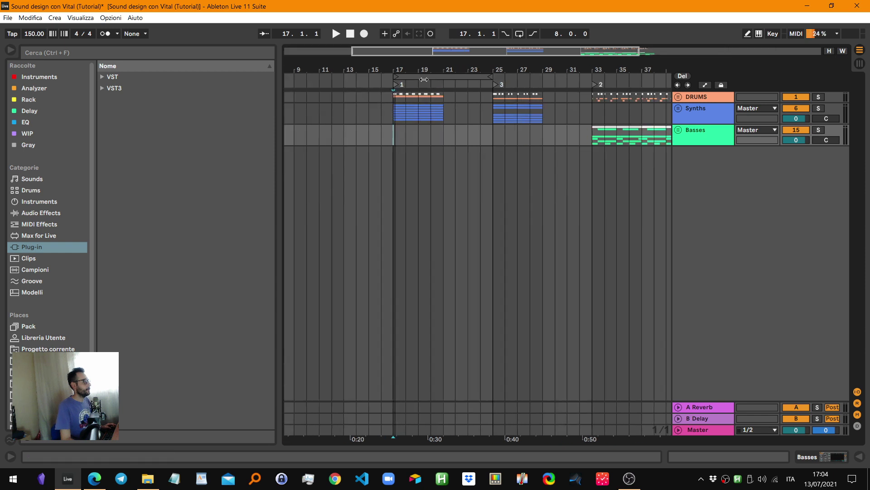
# Unfold the Synths group and show the device chain of the SUB_01 track
pyautogui.click(707, 114)
pyautogui.click(678, 108)
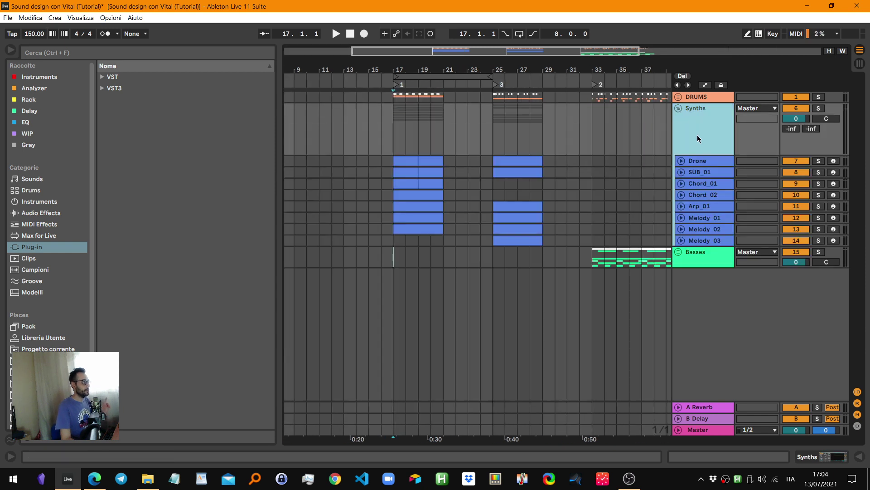
pyautogui.click(705, 161)
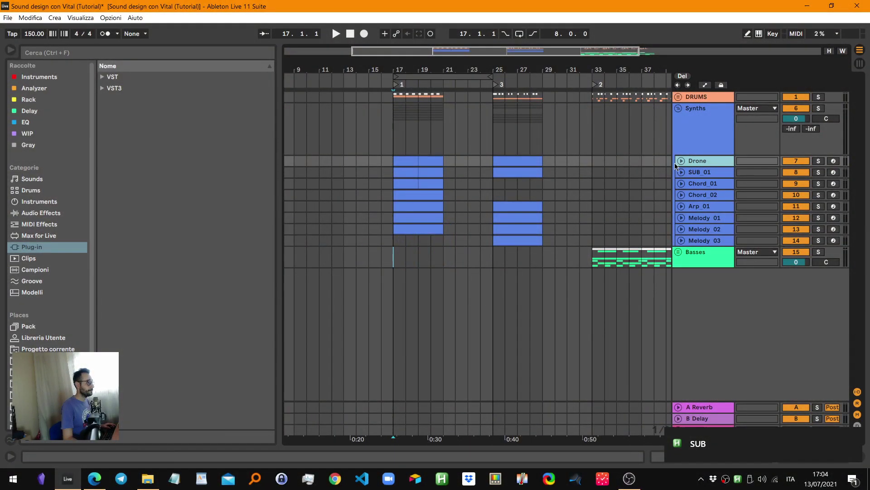
pyautogui.doubleClick(700, 172)
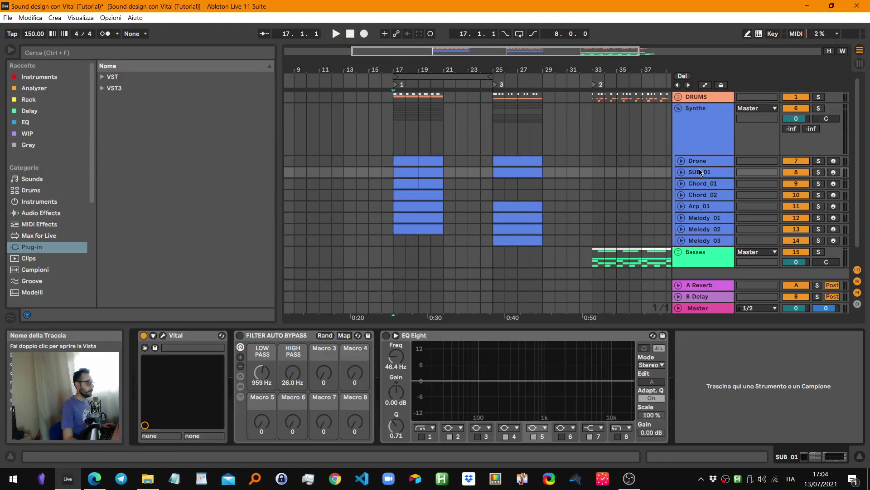
# Solo the SUB_01 track and play its clip from bar 17, stopping playback after a short listen
pyautogui.click(409, 172)
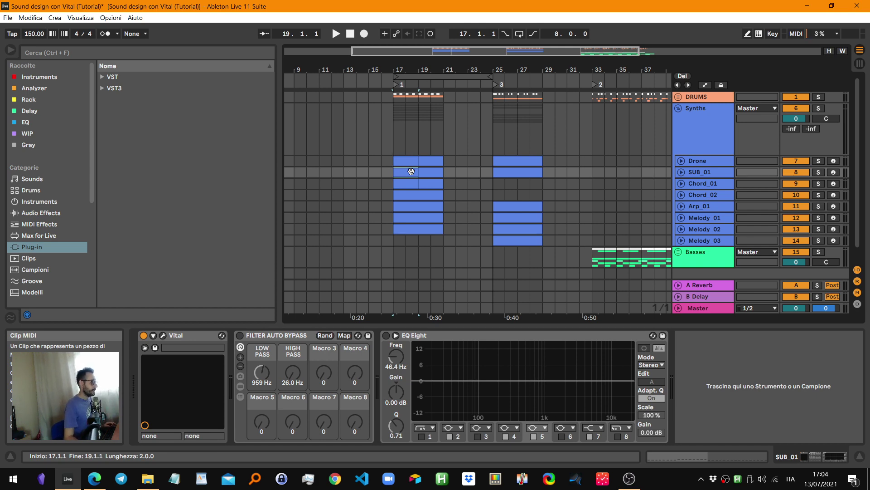
pyautogui.press('s')
pyautogui.press('space')
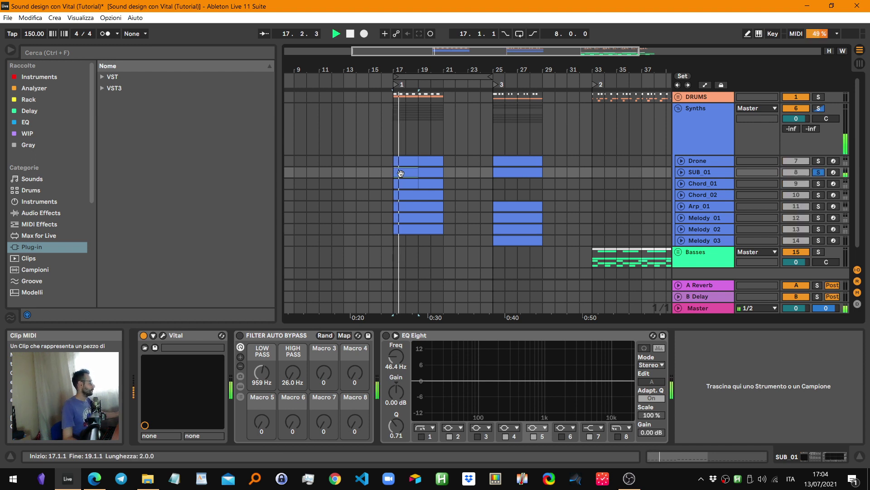
pyautogui.press('space')
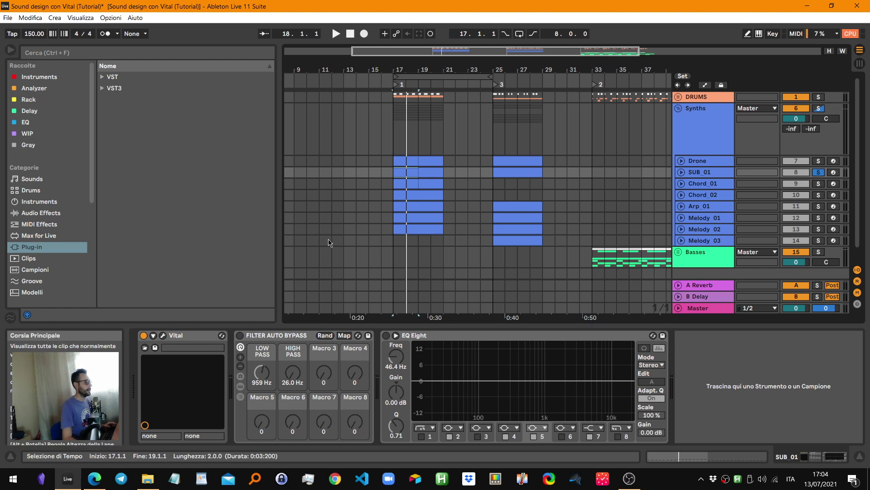
# Open SUB_01's Vital plug-in and the Master's SPAN analyzer, and set the spectrum mode to Fast
pyautogui.click(162, 338)
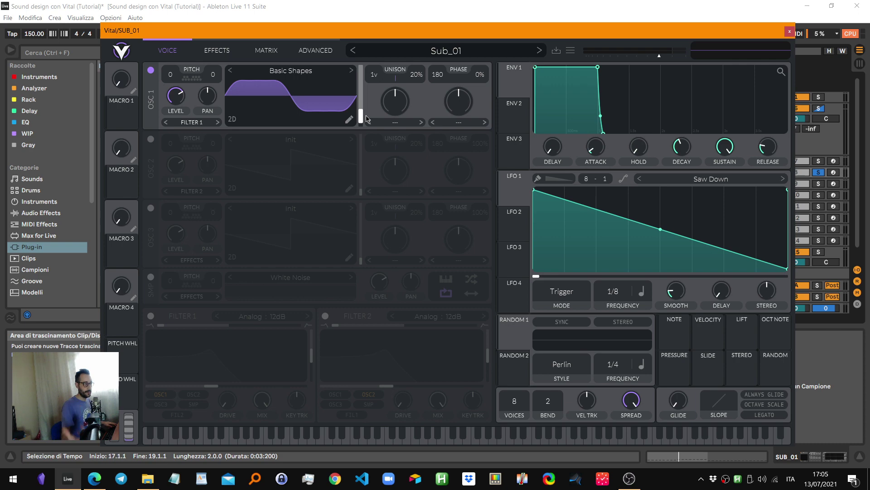
pyautogui.hotkey('ctrl', 'alt', 'p')
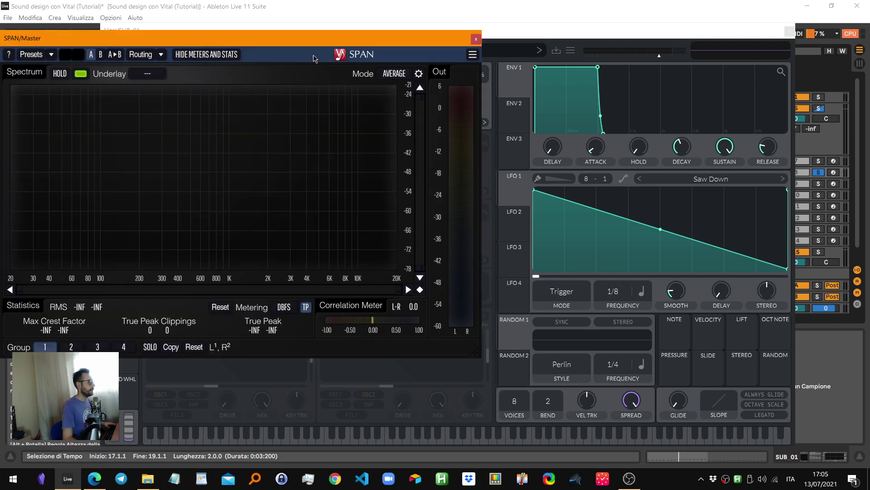
pyautogui.moveTo(314, 43); pyautogui.dragTo(629, 150)
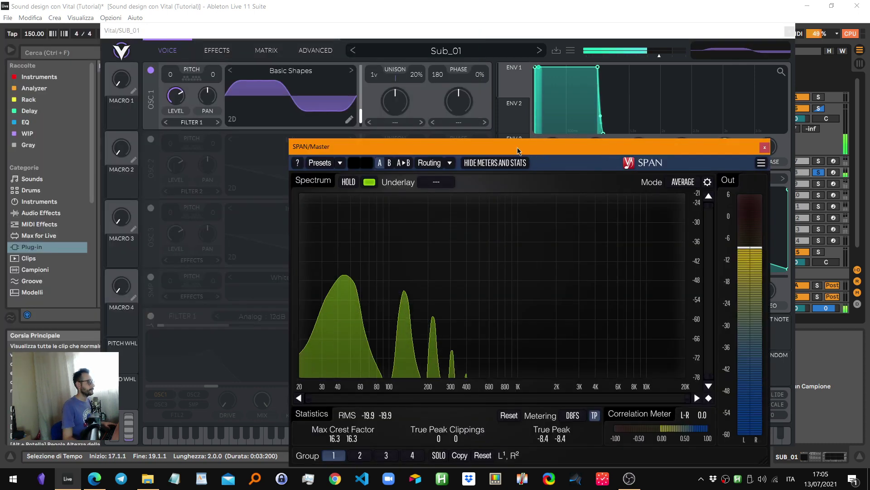
pyautogui.click(709, 181)
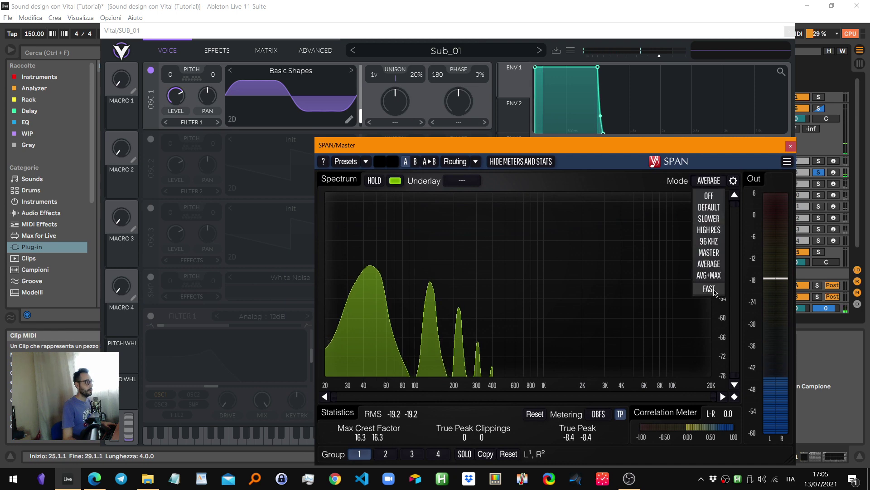
pyautogui.click(710, 289)
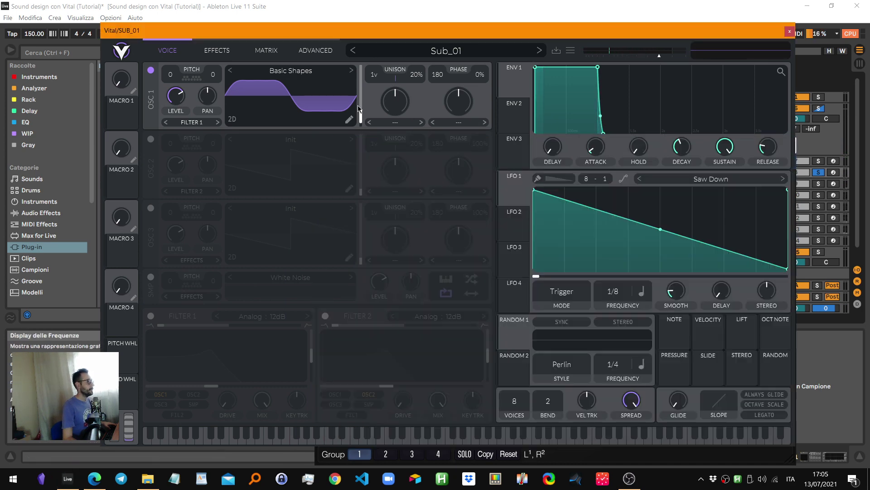
# Lower OSC 1's wavetable frame to about 1.73 for a near-sine shape
pyautogui.click(341, 113)
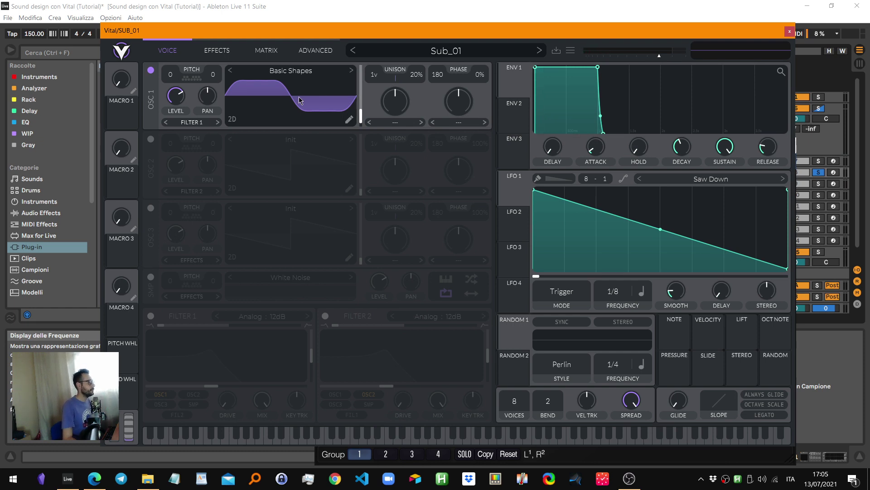
pyautogui.moveTo(358, 115); pyautogui.dragTo(357, 125)
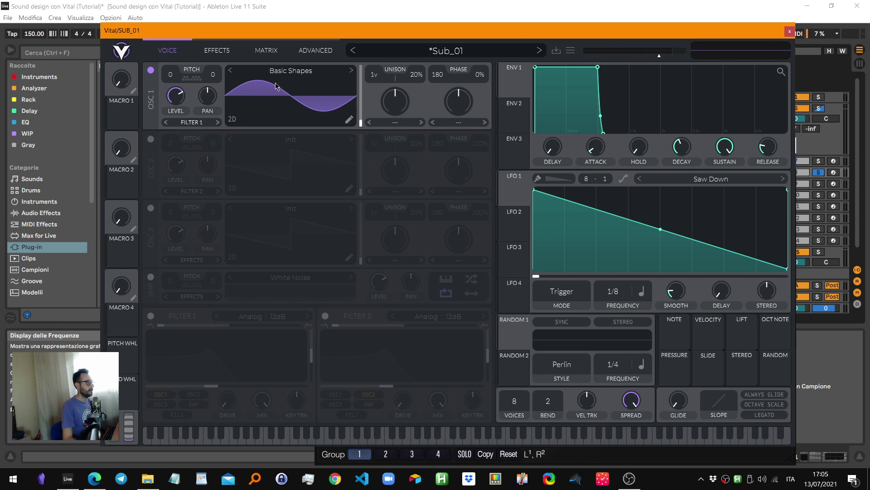
# Check Vital's effects for active Distortion or Filter units, and return to the oscillator view
pyautogui.click(217, 50)
pyautogui.click(150, 70)
pyautogui.click(151, 112)
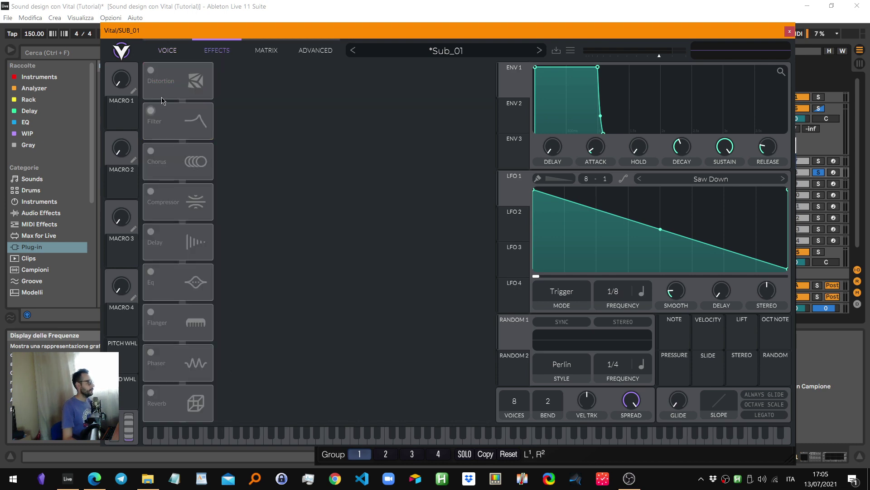
pyautogui.click(168, 50)
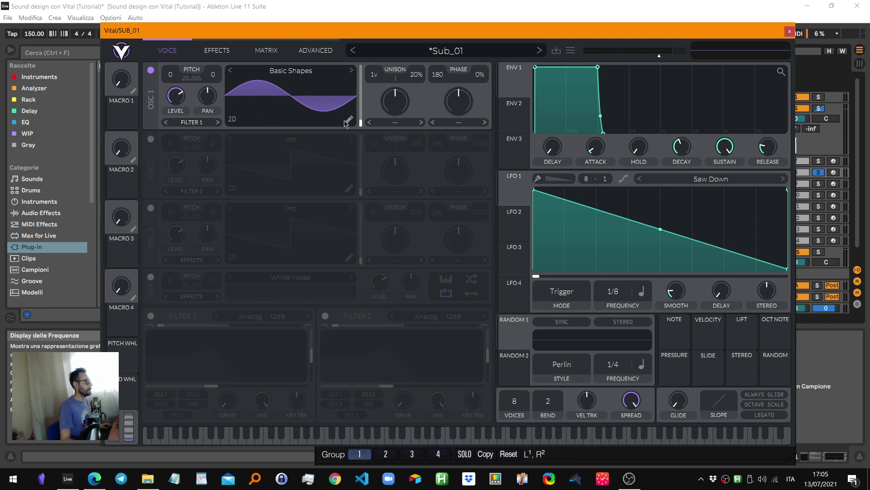
# Play the near-sine sub and check its spectrum in the SPAN analyzer before returning to Vital
pyautogui.press('space')
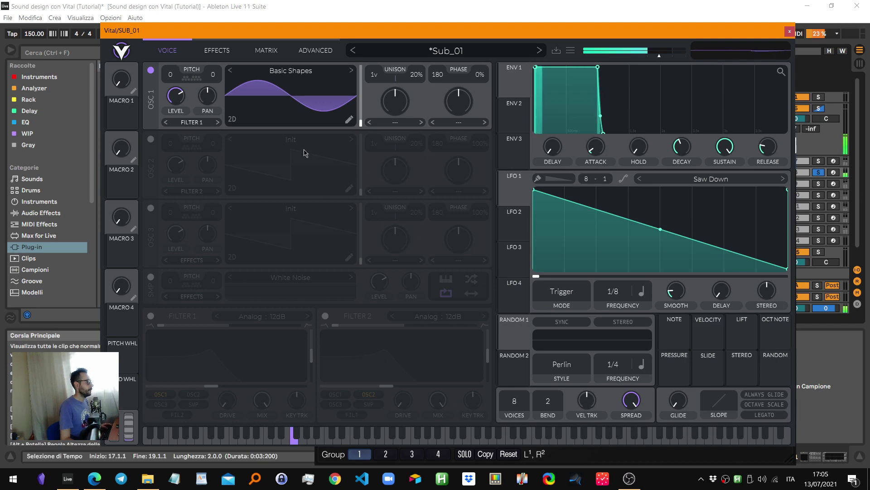
pyautogui.click(325, 455)
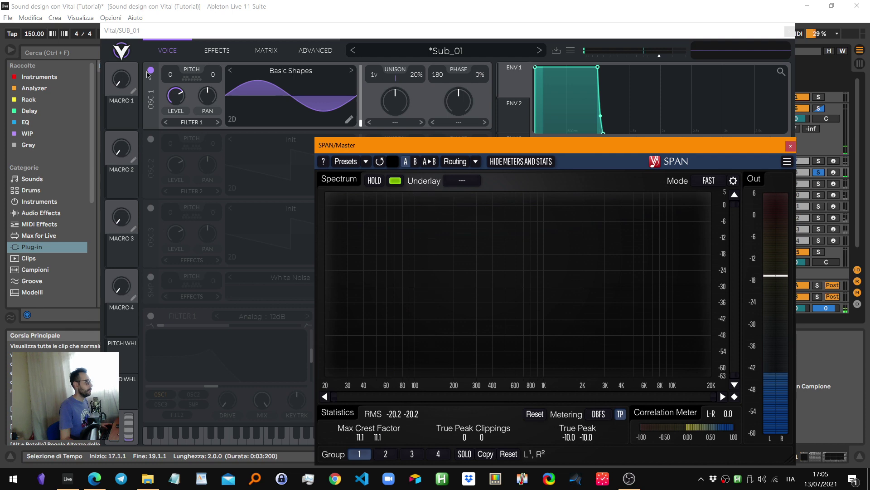
pyautogui.click(363, 123)
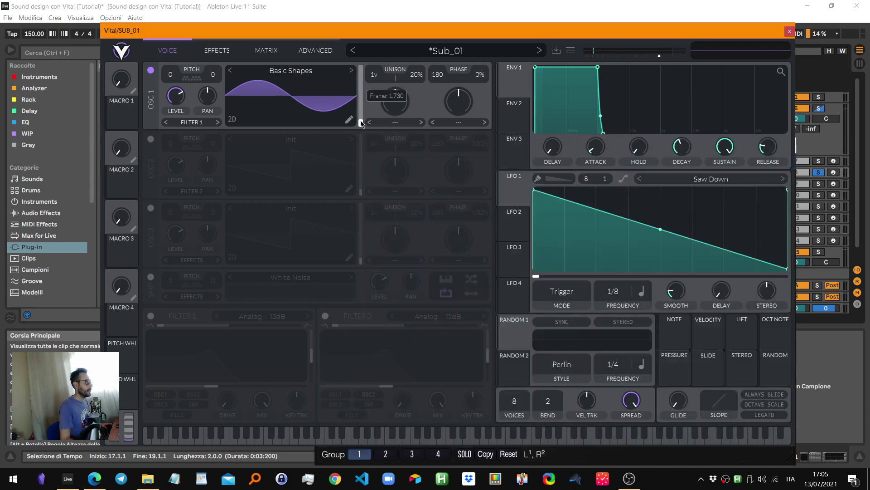
# Choose the Basic Shapes wavetable for OSC 1 and raise its frame to a flattened, rounded-square shape
pyautogui.click(309, 75)
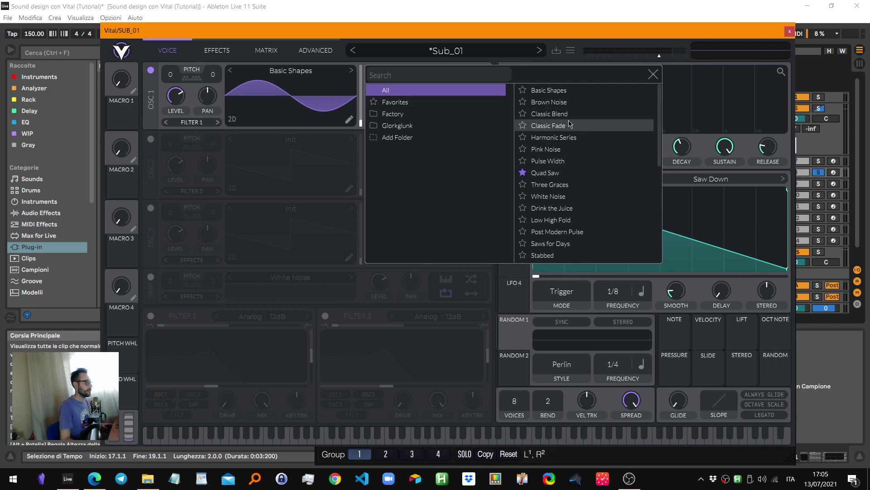
pyautogui.click(576, 91)
pyautogui.moveTo(362, 123)
pyautogui.mouseDown()
pyautogui.moveTo(360, 84)
pyautogui.moveTo(362, 111)
pyautogui.mouseUp()
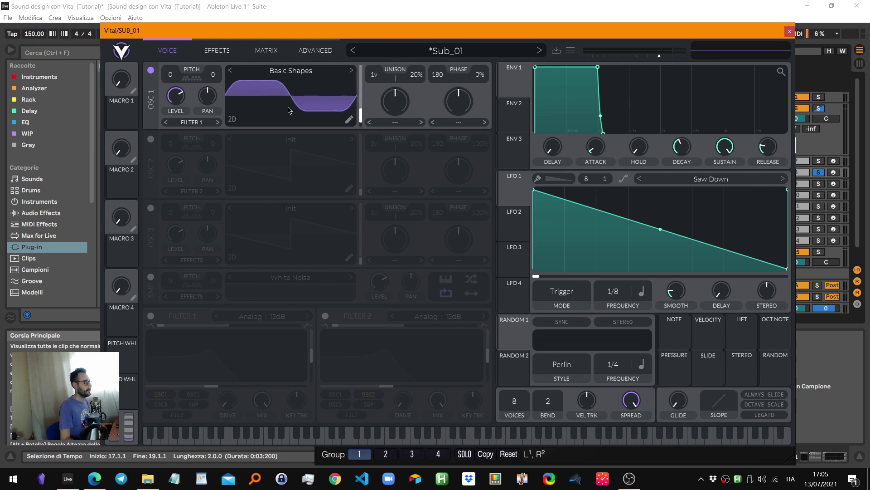
# Play the rounded-square sub, check its spectrum in the SPAN analyzer, and return to Vital
pyautogui.hotkey('ctrl', 'alt', 'p')
pyautogui.hotkey('ctrl', 'alt', 'p')
pyautogui.press('space')
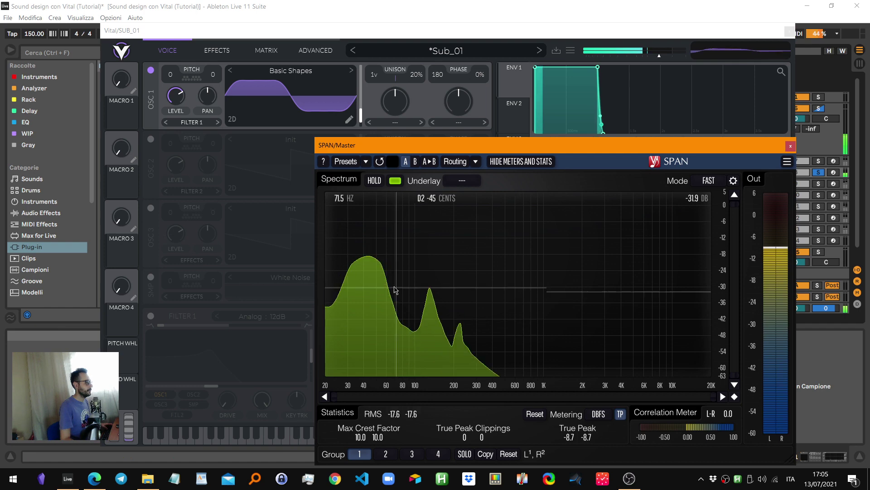
pyautogui.click(354, 32)
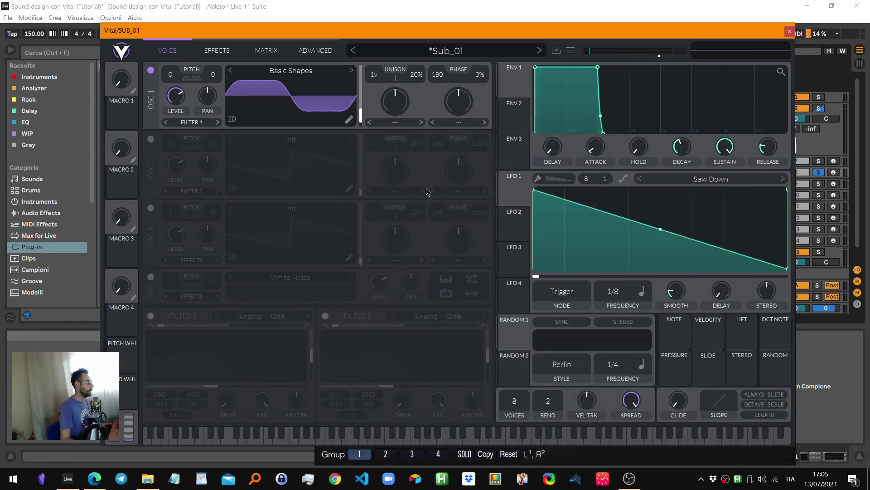
# Enable Vital's Soft Clip Distortion effect and show the SPAN analyzer beside it to check the spectrum
pyautogui.click(216, 50)
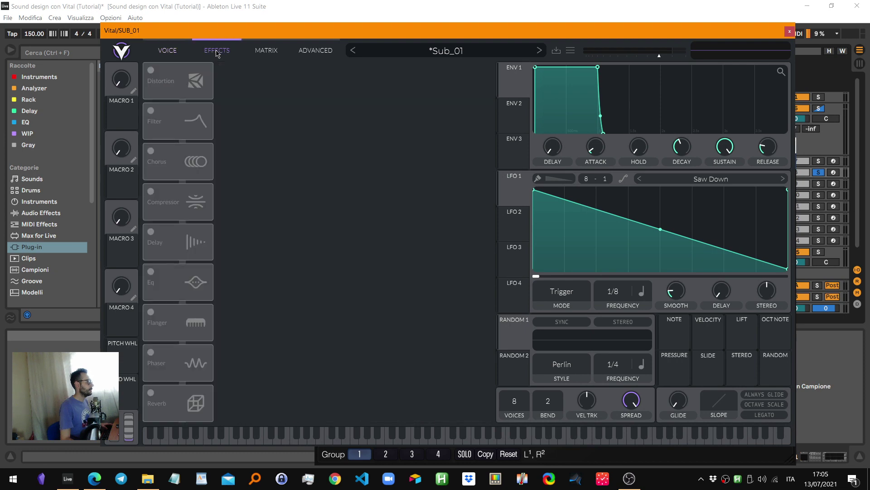
pyautogui.click(151, 70)
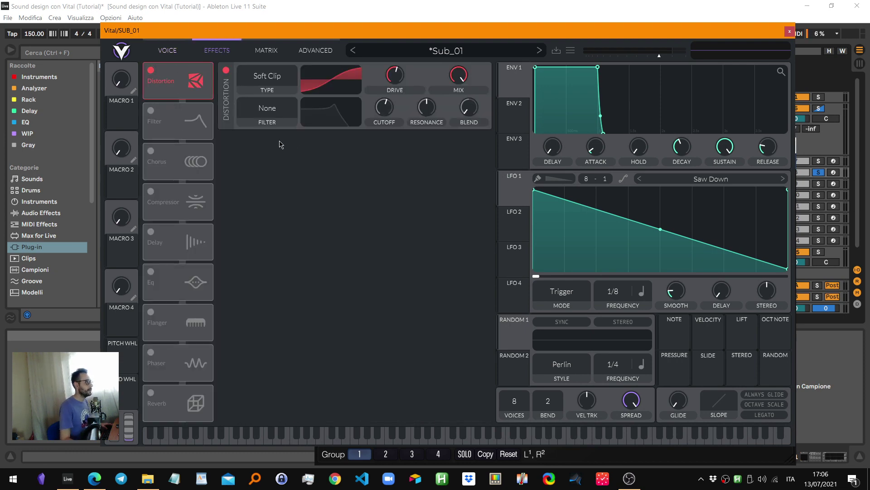
pyautogui.hotkey('ctrl', 'alt', 'p')
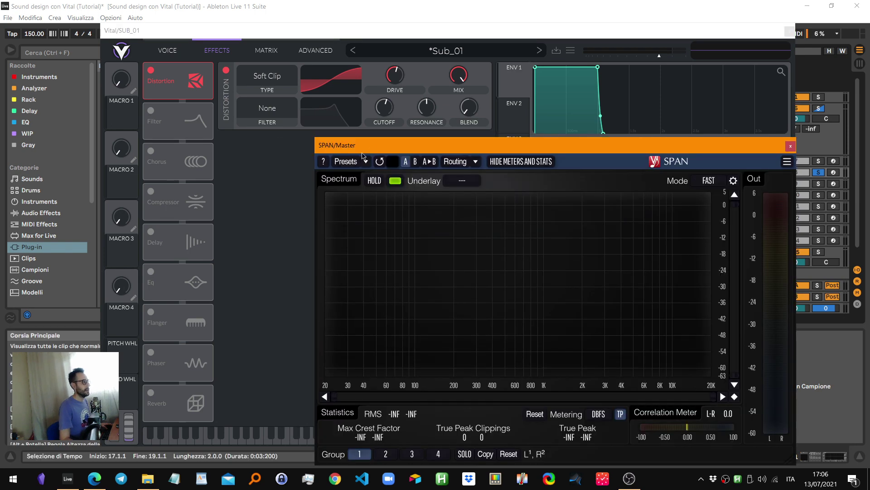
pyautogui.moveTo(372, 150); pyautogui.dragTo(469, 130)
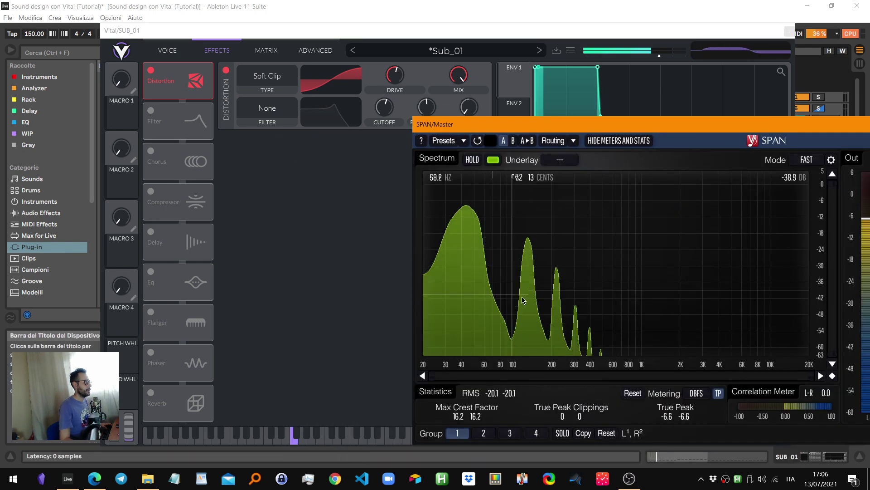
# Compare the sub's spectrum in SPAN with Distortion bypassed and with Distortion enabled again
pyautogui.click(151, 70)
pyautogui.hotkey('ctrl', 'alt', 'p')
pyautogui.hotkey('ctrl', 'alt', 'p')
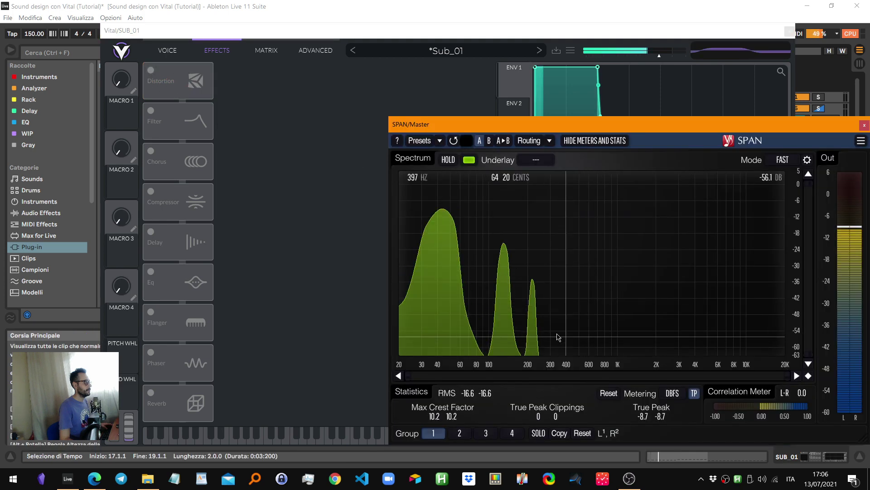
pyautogui.click(151, 70)
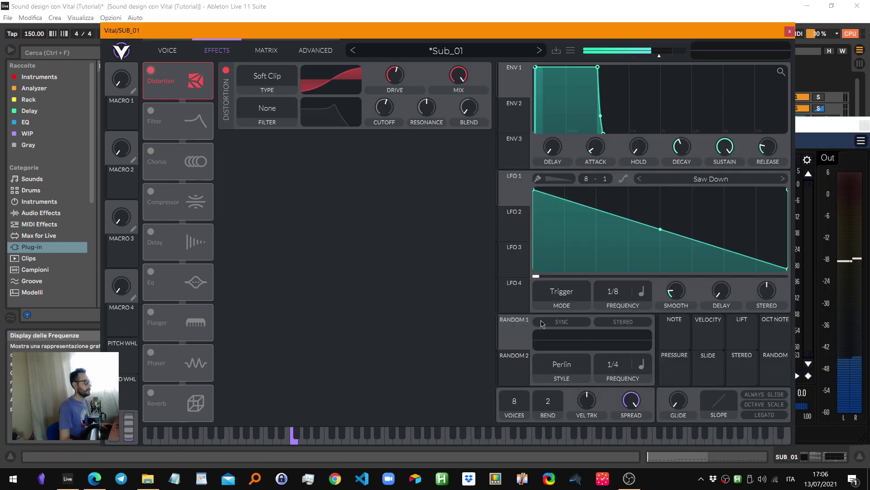
pyautogui.hotkey('ctrl', 'alt', 'p')
pyautogui.hotkey('ctrl', 'alt', 'p')
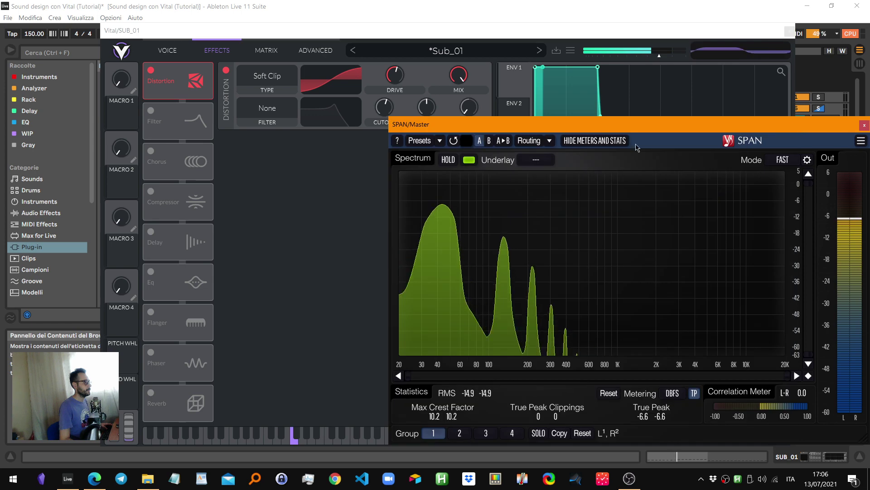
# Enable Vital's Filter effect in Analog : 12dB mode and close the SUB_01 synth window
pyautogui.click(151, 110)
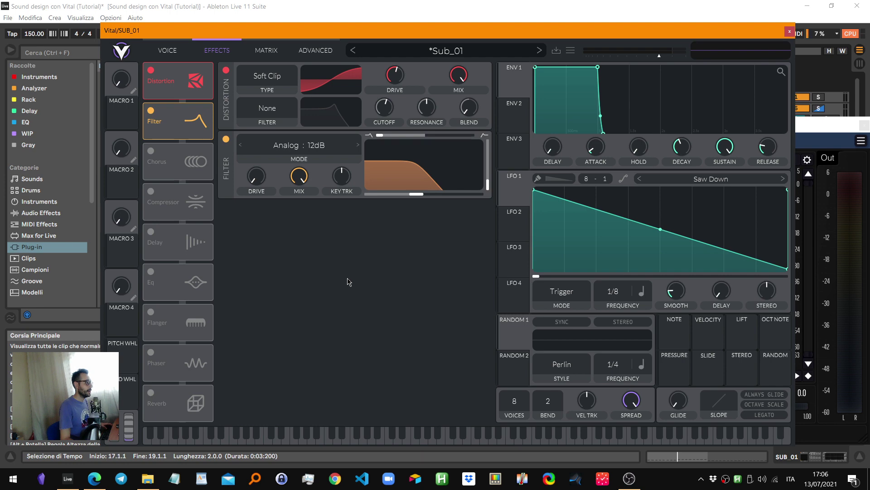
pyautogui.click(168, 51)
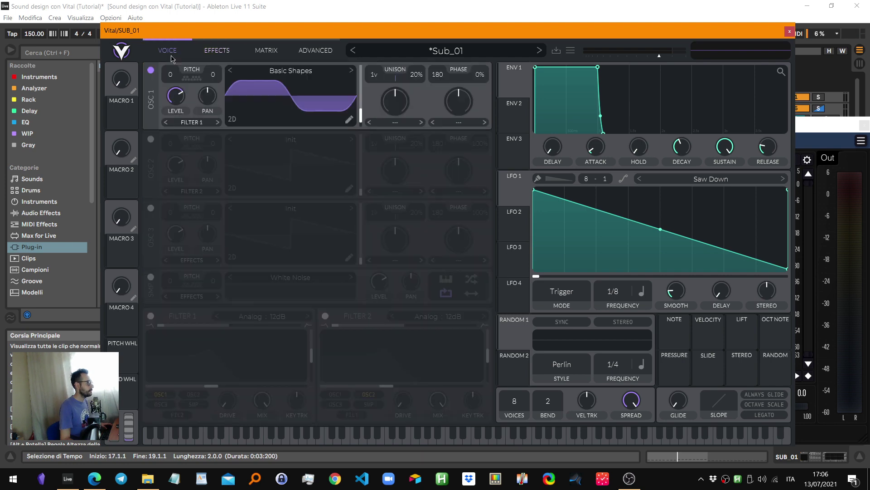
pyautogui.click(791, 32)
# Move SPAN clear of the arrangement, solo the SUB_02 track, and play its clip from bar 33
pyautogui.moveTo(675, 121); pyautogui.dragTo(513, 281)
pyautogui.scroll(-2, 556, 215)
pyautogui.click(678, 237)
pyautogui.scroll(-3, 634, 217)
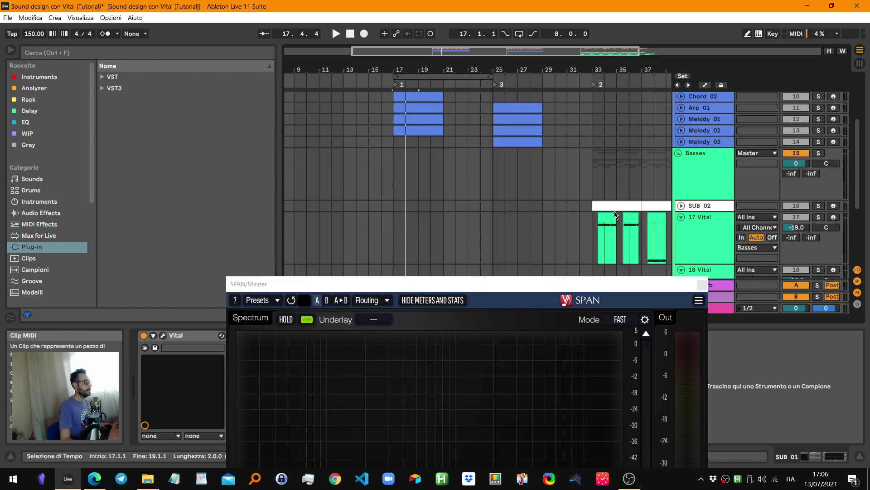
pyautogui.click(607, 206)
pyautogui.press('s')
pyautogui.click(701, 207)
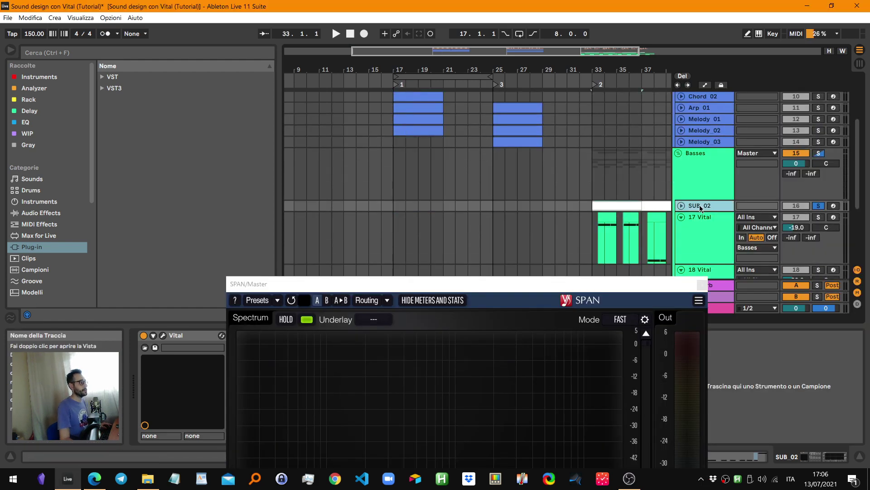
pyautogui.press('space')
pyautogui.press('space')
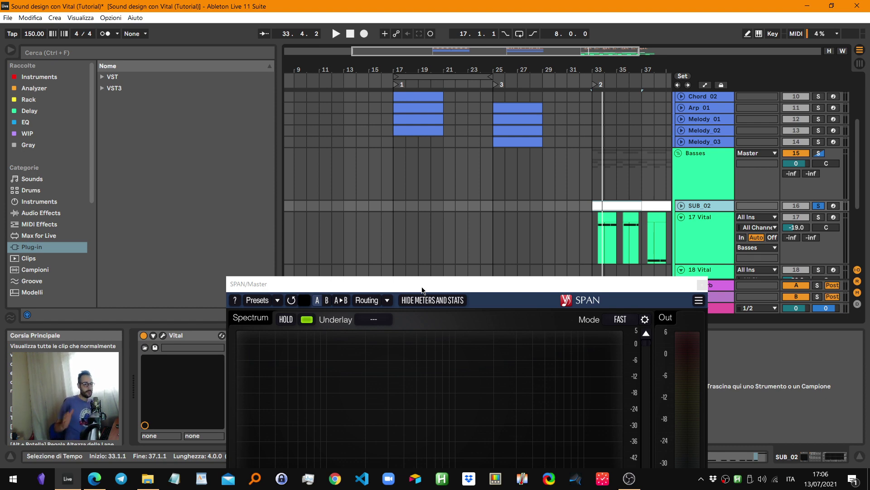
# Open SUB_02's Vital synth and examine the Env 2 to Voice Transpose routing and the Env 2 shape
pyautogui.click(162, 338)
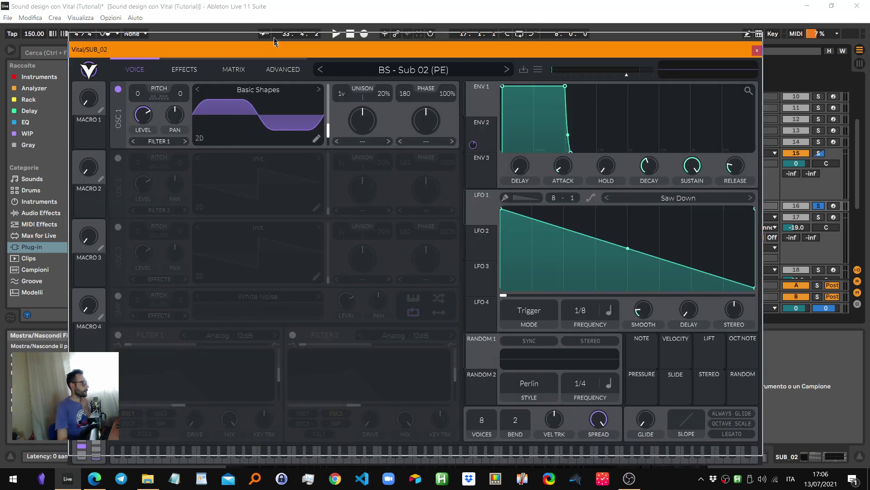
pyautogui.moveTo(273, 38); pyautogui.dragTo(275, 32)
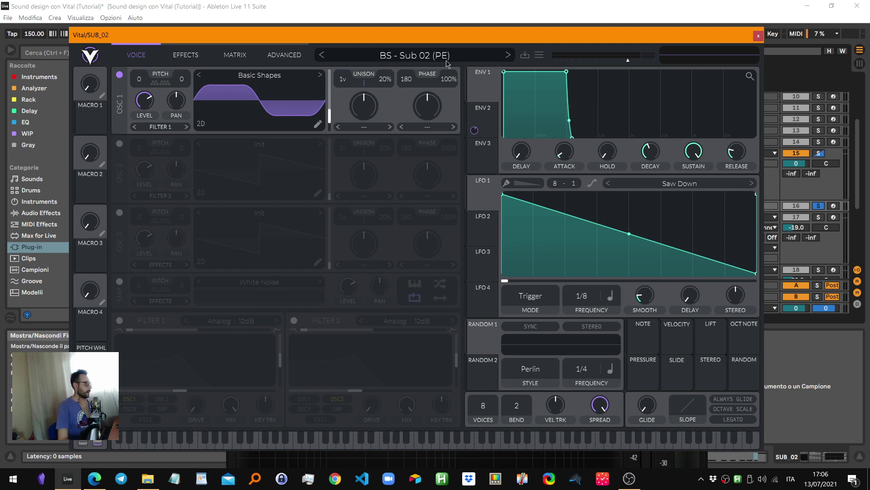
pyautogui.click(235, 55)
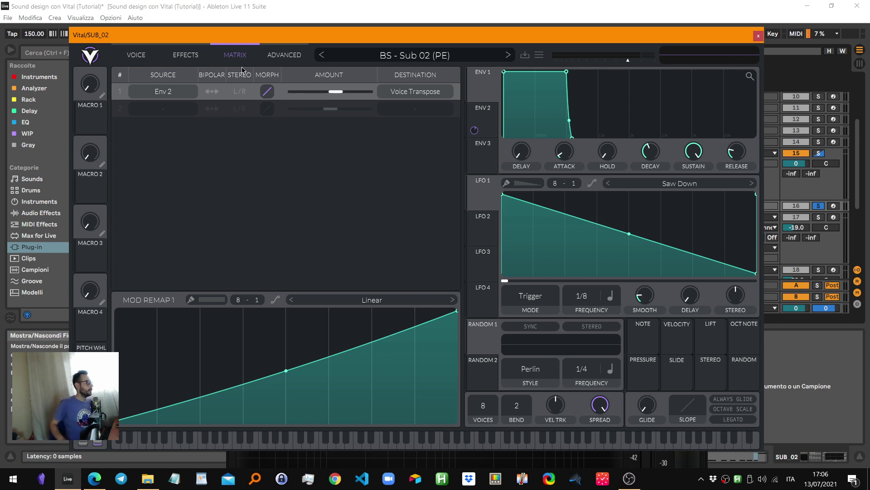
pyautogui.click(485, 125)
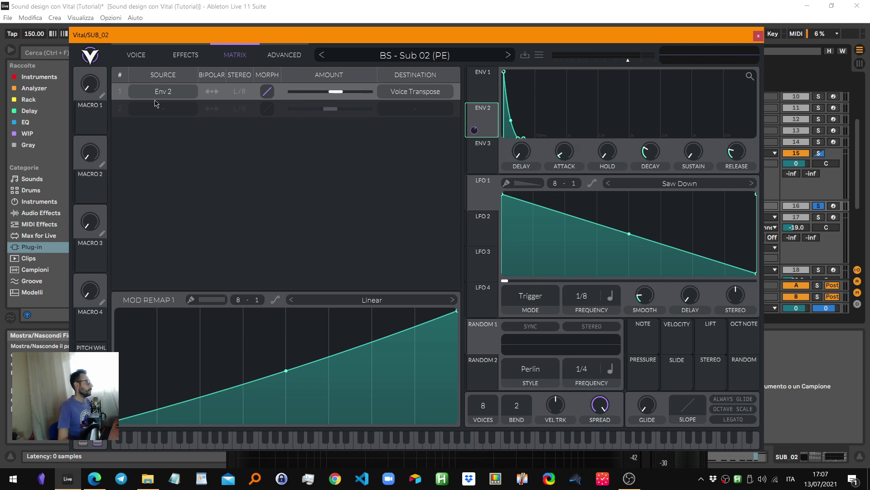
pyautogui.click(336, 94)
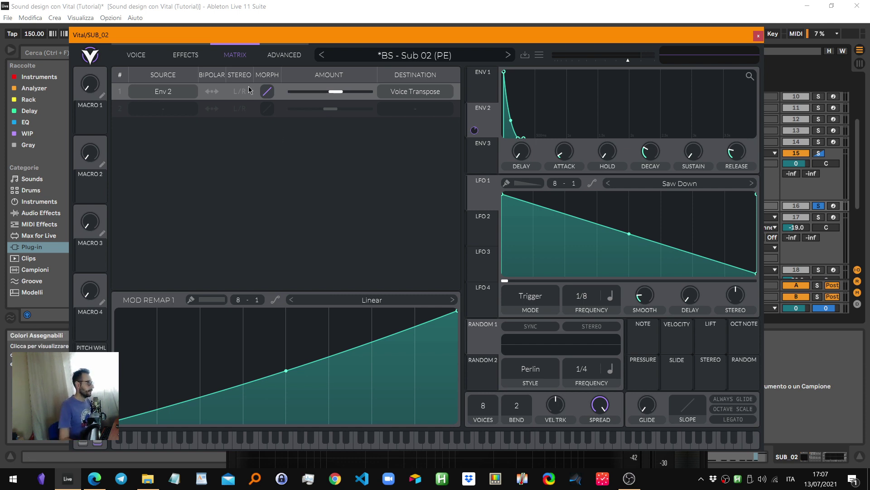
# Switch the Env 2 modulation's destination to Beats Per Minute, and set it back to Global's Voice Transpose
pyautogui.click(404, 92)
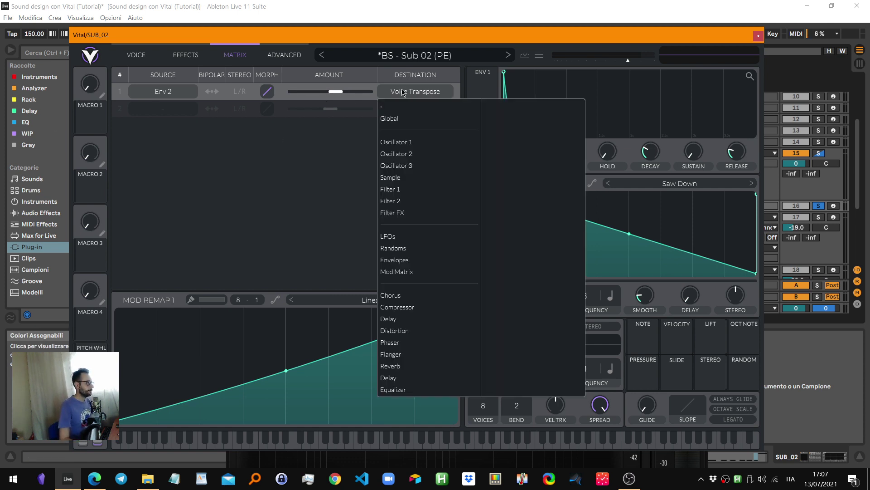
pyautogui.click(426, 120)
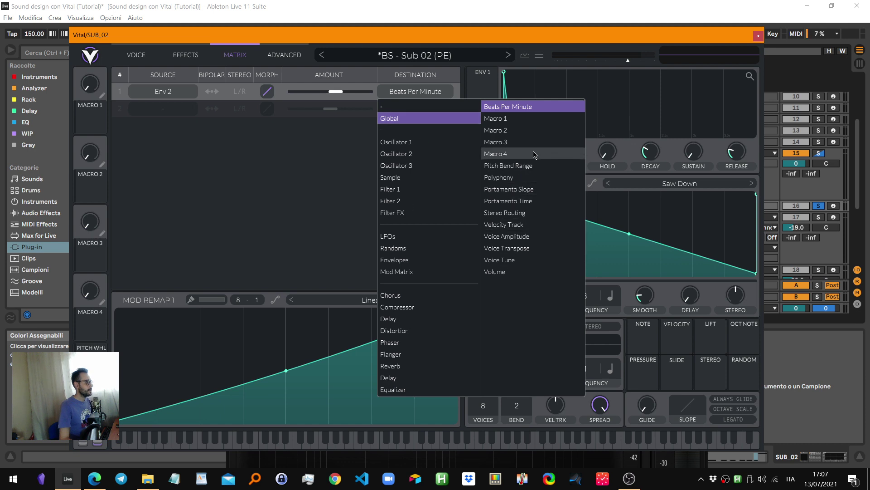
pyautogui.click(351, 196)
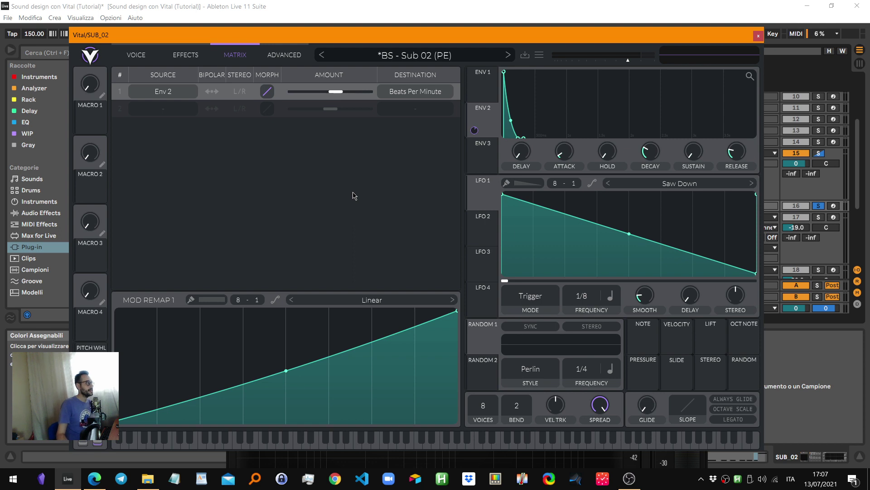
pyautogui.click(410, 94)
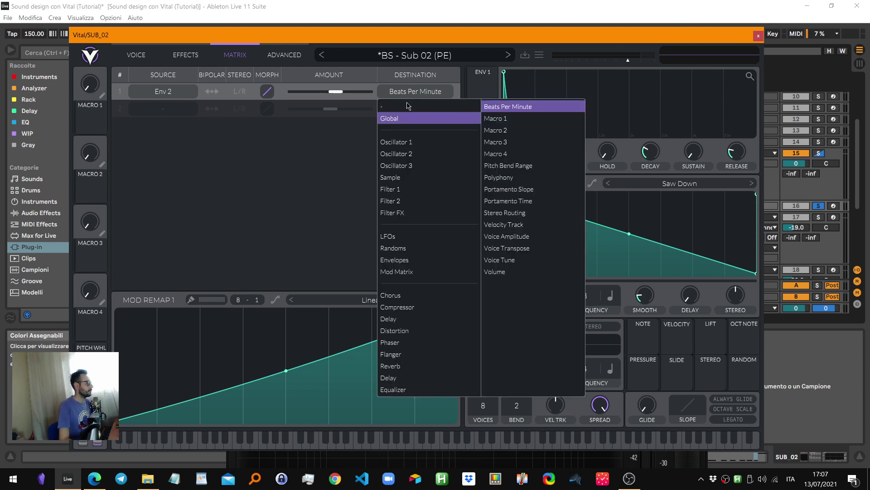
pyautogui.click(524, 249)
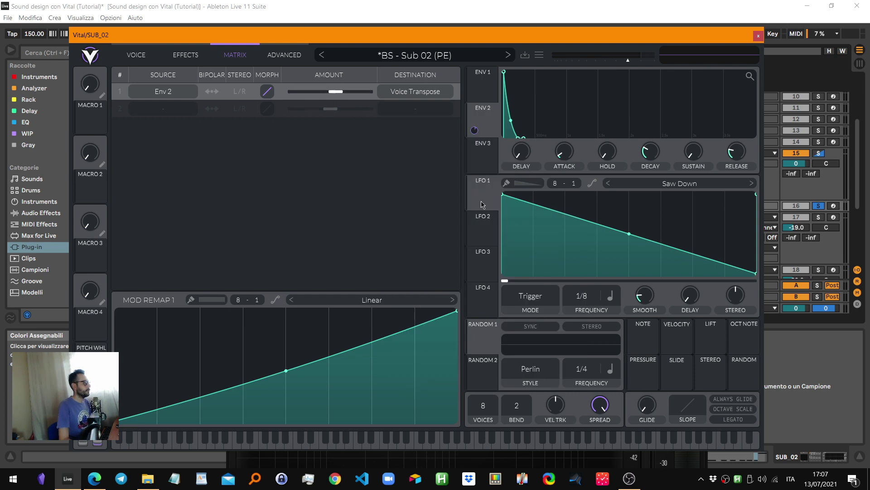
# Assign LFO 1 to Oscillator 1's Distortion Amount in the oscillator view, and remove that modulation
pyautogui.click(136, 55)
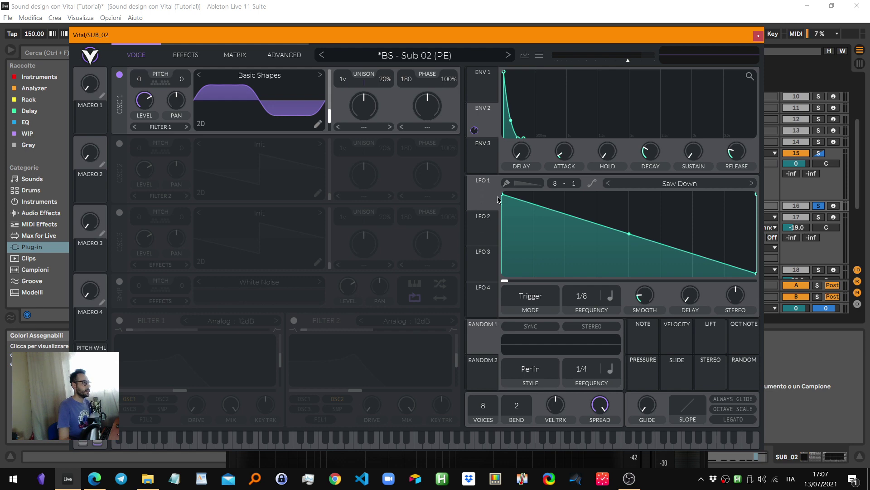
pyautogui.moveTo(489, 196); pyautogui.dragTo(424, 105)
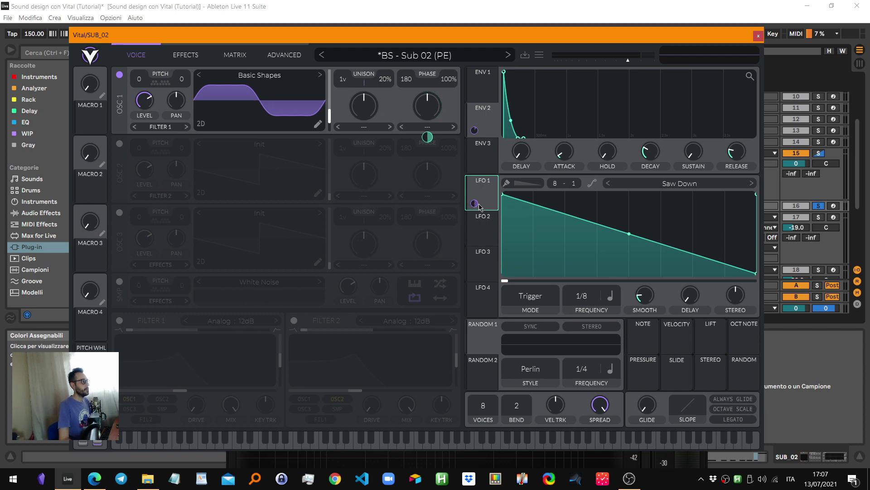
pyautogui.moveTo(476, 206)
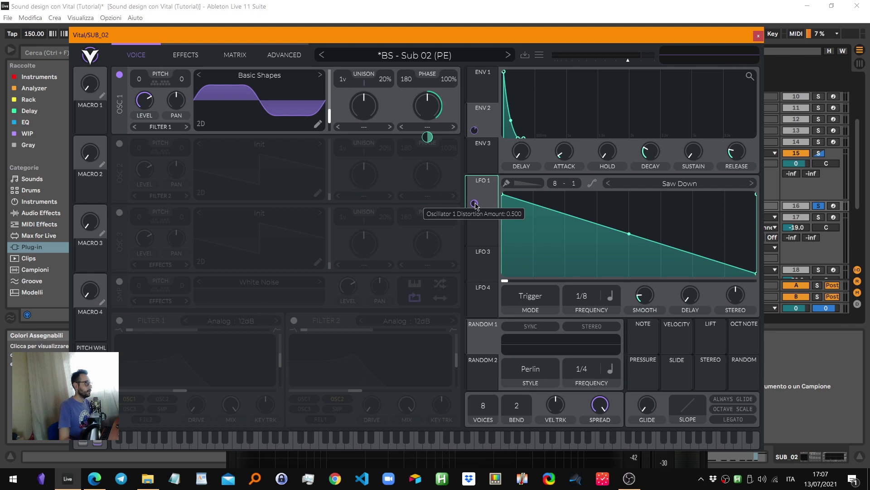
pyautogui.doubleClick(476, 204)
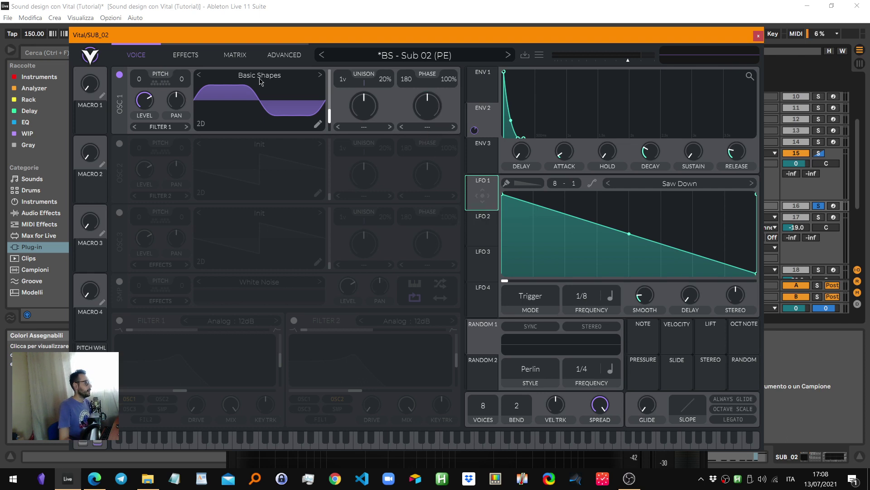
# Return to SUB_02's modulation matrix and bring the SPAN analyzer in front of Vital
pyautogui.click(271, 59)
pyautogui.click(247, 57)
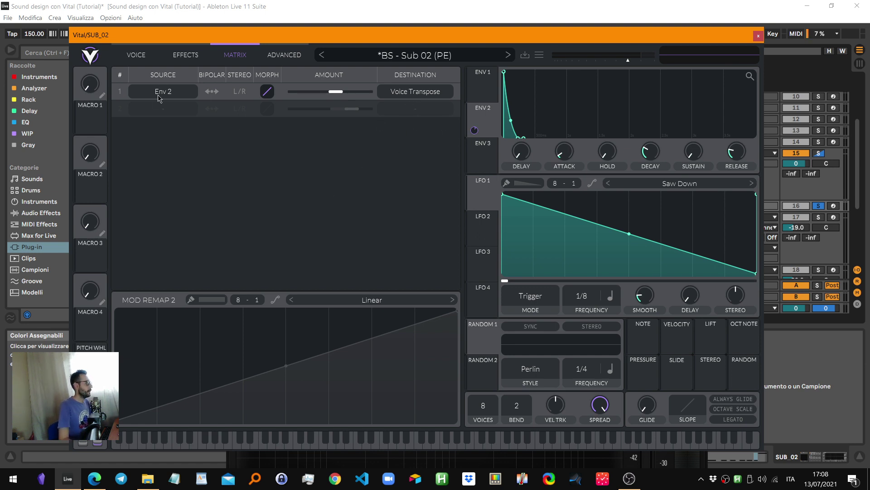
pyautogui.moveTo(586, 36); pyautogui.dragTo(563, 30)
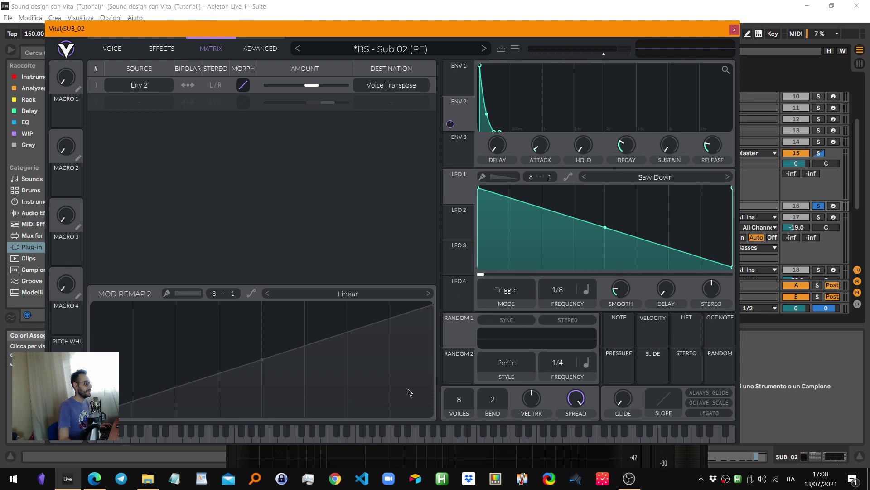
pyautogui.click(426, 459)
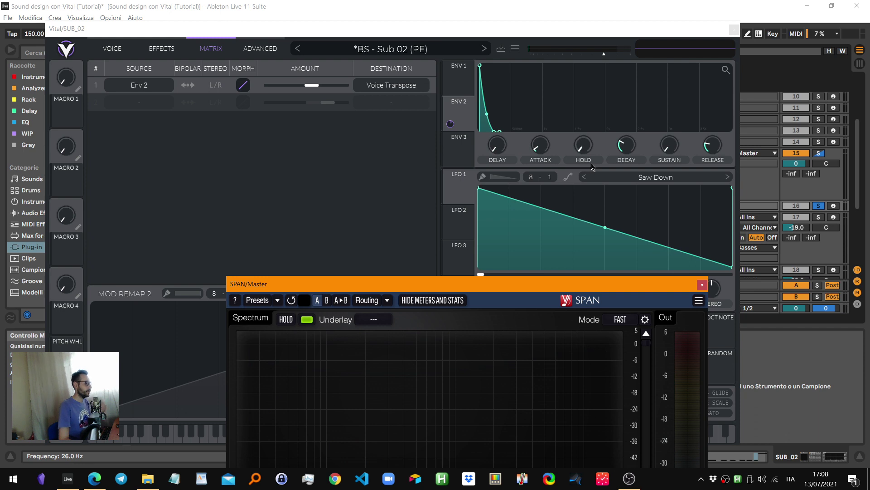
# Compare SUB_02's spectrum in SPAN with a lengthened Env 2 decay and with the decay at its minimum
pyautogui.moveTo(629, 147); pyautogui.dragTo(633, 137)
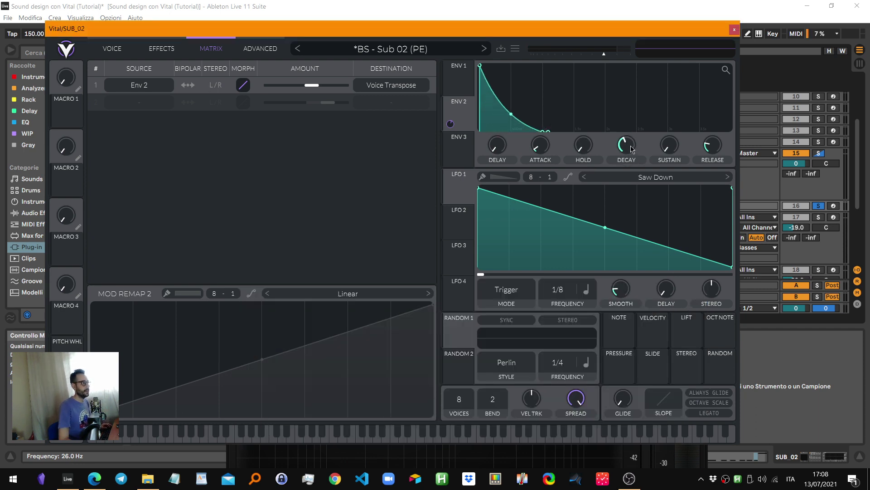
pyautogui.click(410, 455)
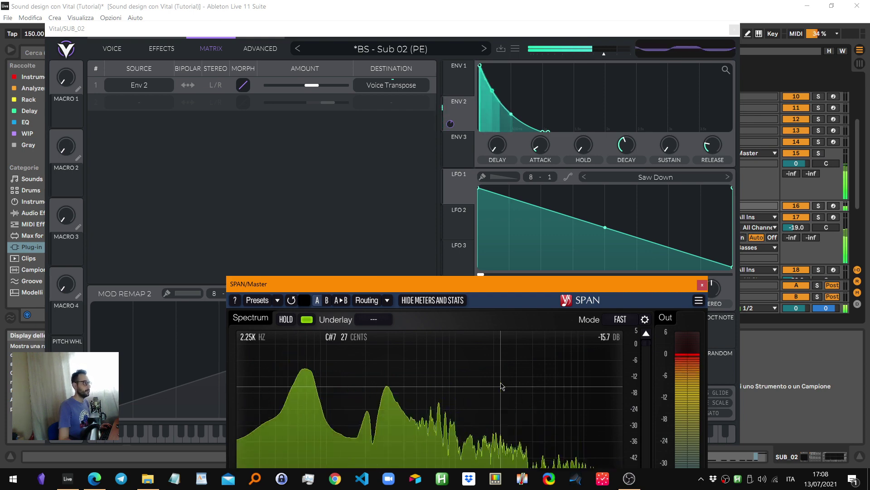
pyautogui.click(626, 158)
pyautogui.moveTo(626, 157); pyautogui.dragTo(626, 181)
pyautogui.click(498, 458)
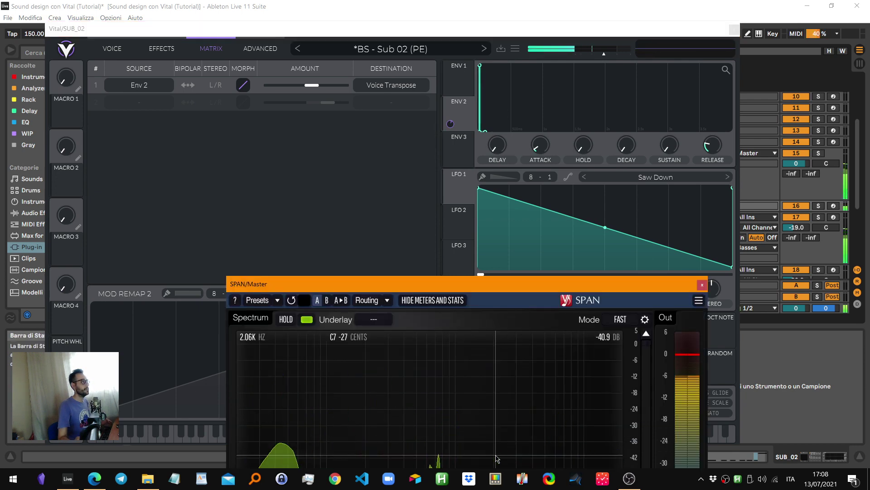
# Set Env 2's decay to about 0.336 secs while SUB_02 plays
pyautogui.click(619, 142)
pyautogui.moveTo(620, 141); pyautogui.dragTo(621, 122)
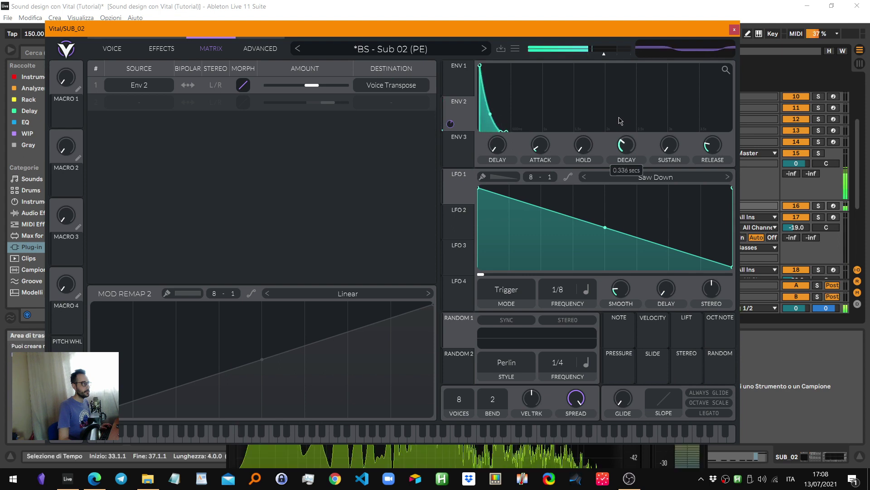
# Close the SPAN analyzer and SUB_02's Vital window to get back to the arrangement
pyautogui.click(458, 455)
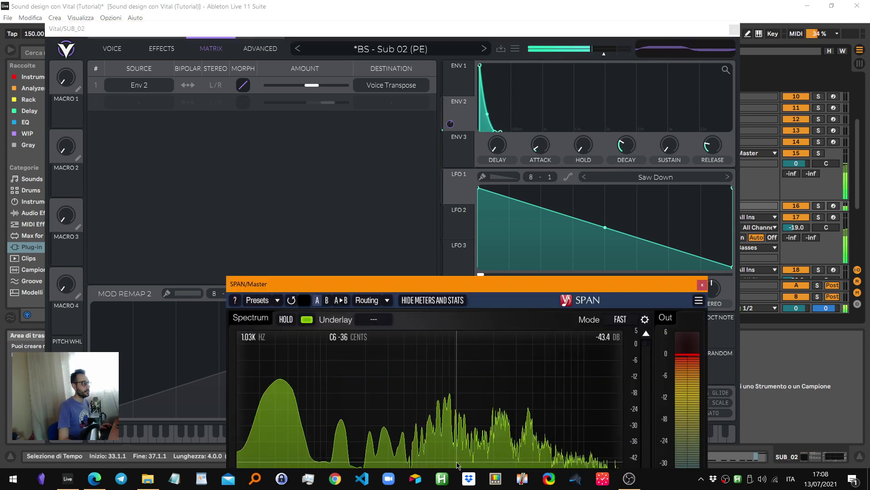
pyautogui.click(702, 288)
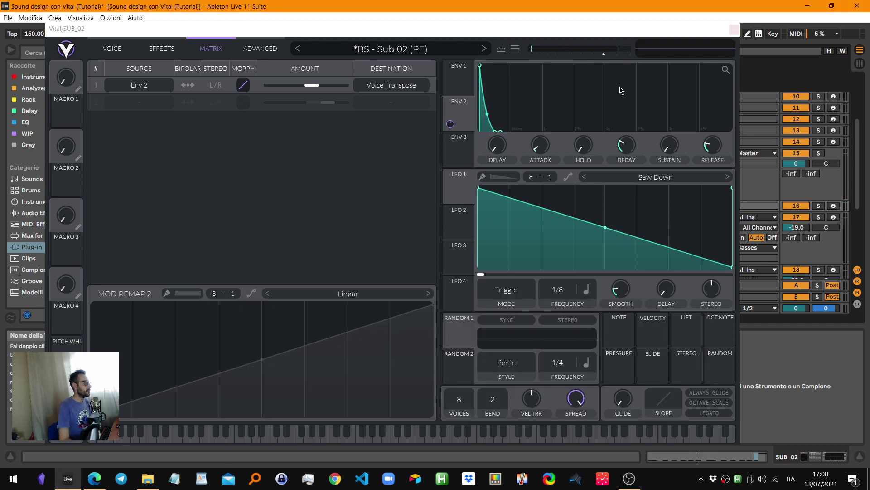
pyautogui.click(734, 30)
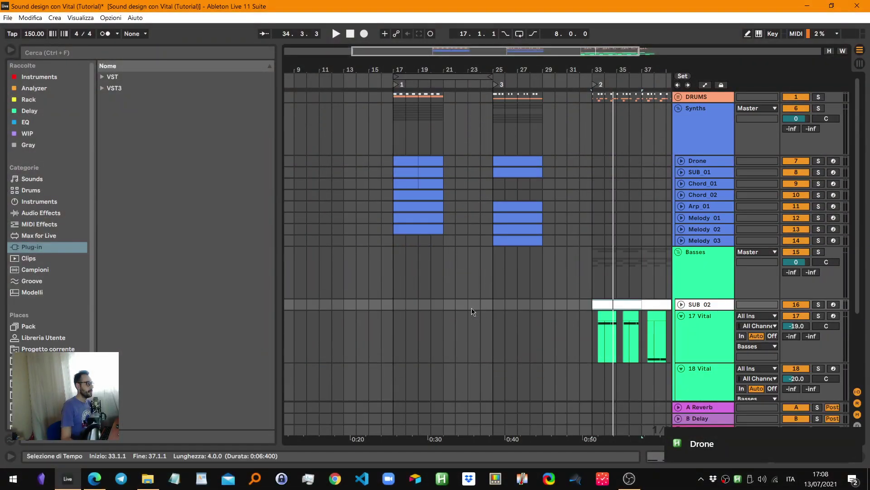
# Solo the Drone track and play its clip from bar 17
pyautogui.click(408, 170)
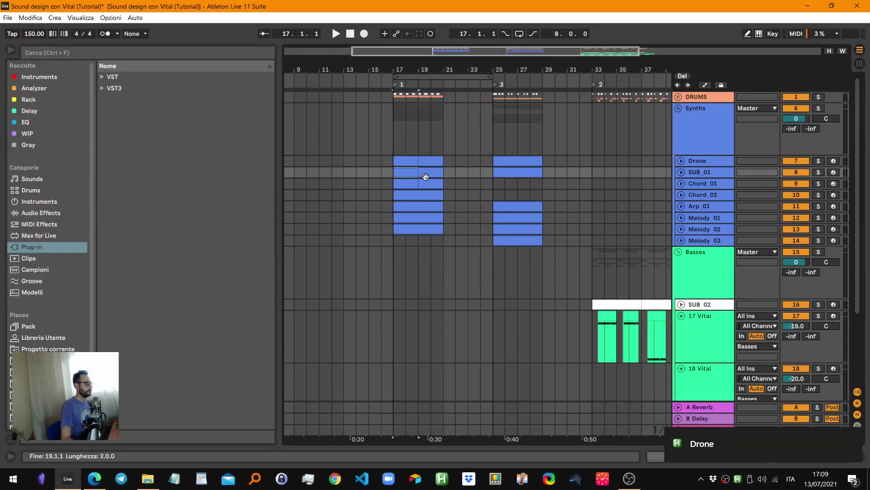
pyautogui.doubleClick(711, 160)
pyautogui.click(711, 160)
pyautogui.press('s')
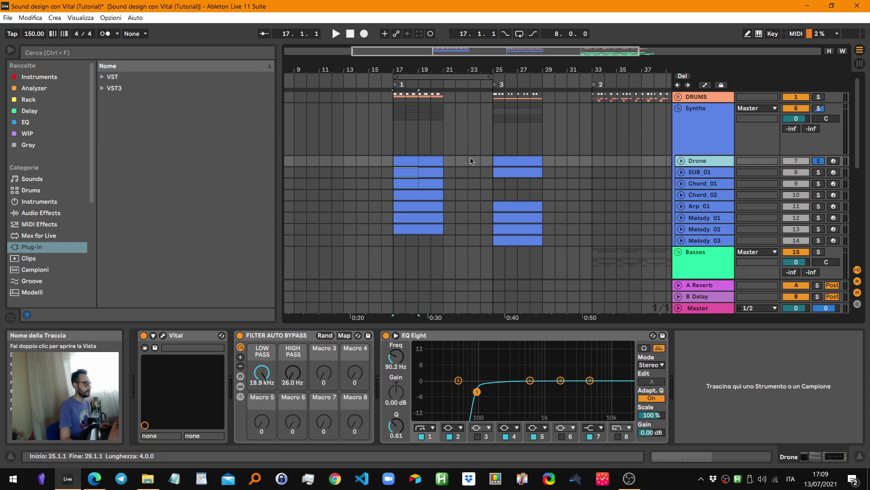
pyautogui.click(408, 157)
pyautogui.press('space')
pyautogui.click(711, 373)
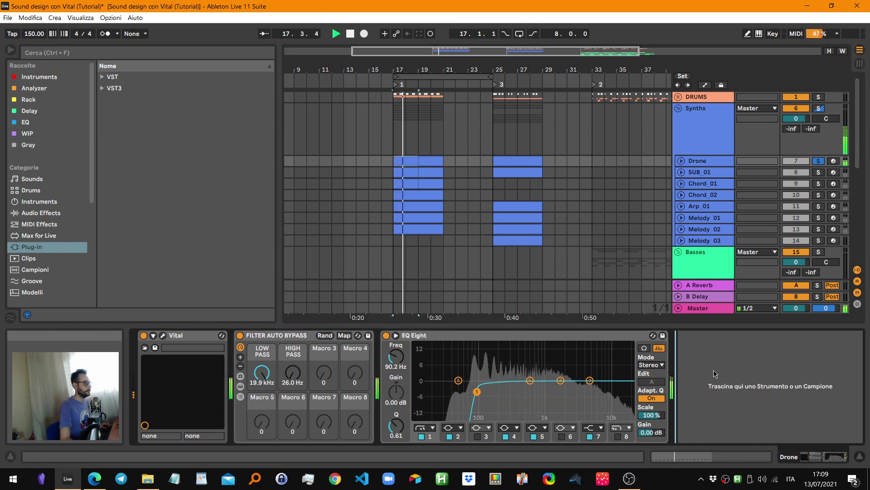
# Stop playback, open the Drone clip at bar 17 for note editing, and play from its selected F0 notes after the first one
pyautogui.press('space')
pyautogui.doubleClick(404, 161)
pyautogui.scroll(-3, 476, 358)
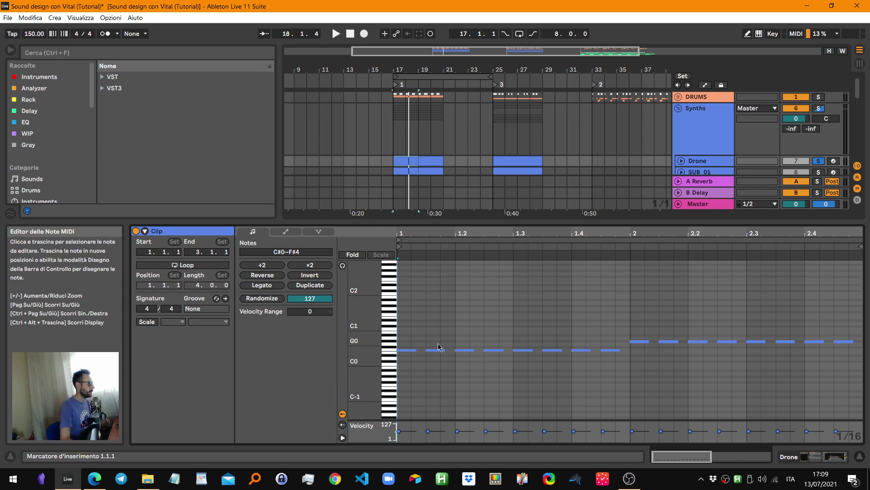
pyautogui.moveTo(429, 341); pyautogui.dragTo(622, 369)
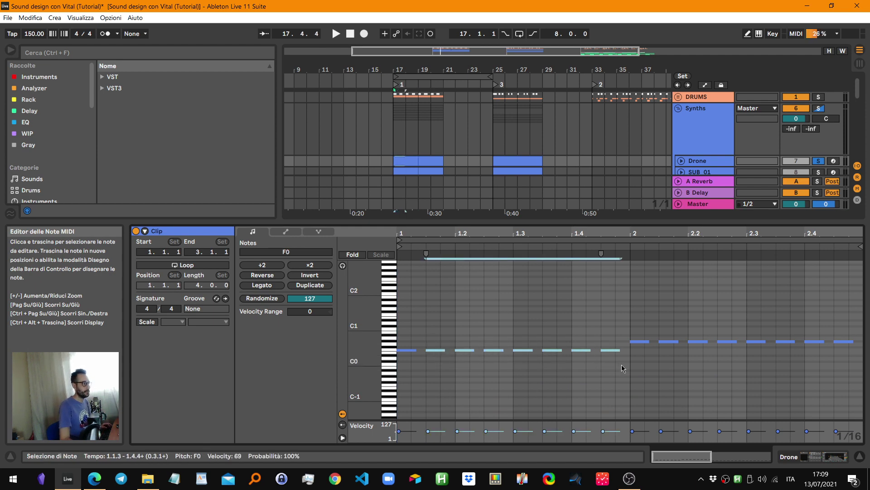
pyautogui.press('space')
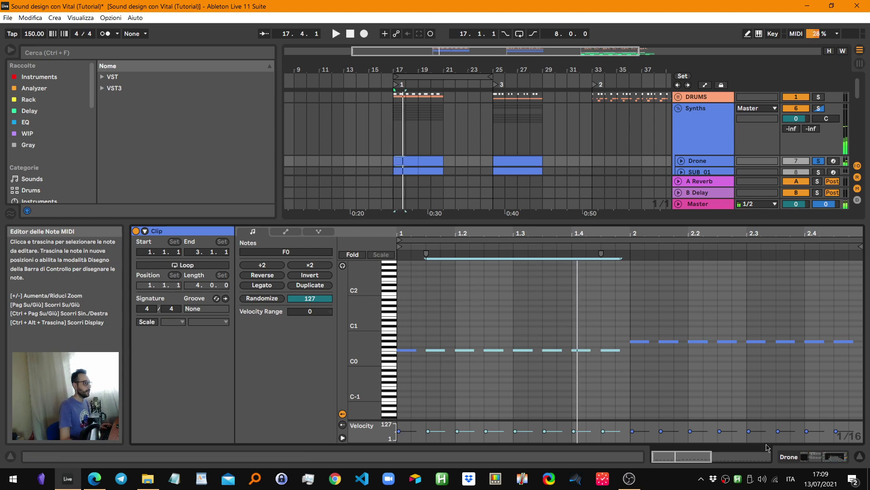
# Return to the Drone track's devices, open its Vital synth, and reposition the window over the arrangement
pyautogui.click(789, 456)
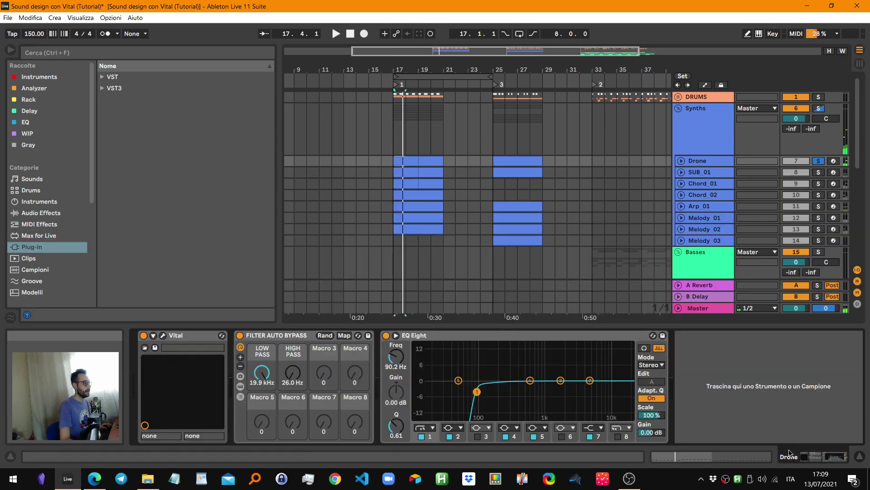
pyautogui.click(163, 335)
pyautogui.moveTo(354, 50); pyautogui.dragTo(303, 19)
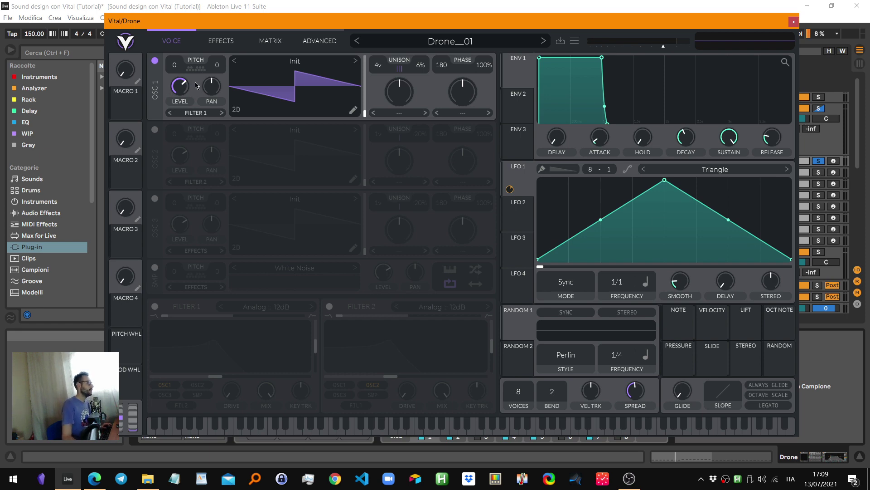
pyautogui.moveTo(417, 22); pyautogui.dragTo(399, 48)
# Bring up SPAN, examine the Drone's low end and harmonics over several short playbacks, and dismiss the analyzer
pyautogui.hotkey('ctrl', 'alt', 'p')
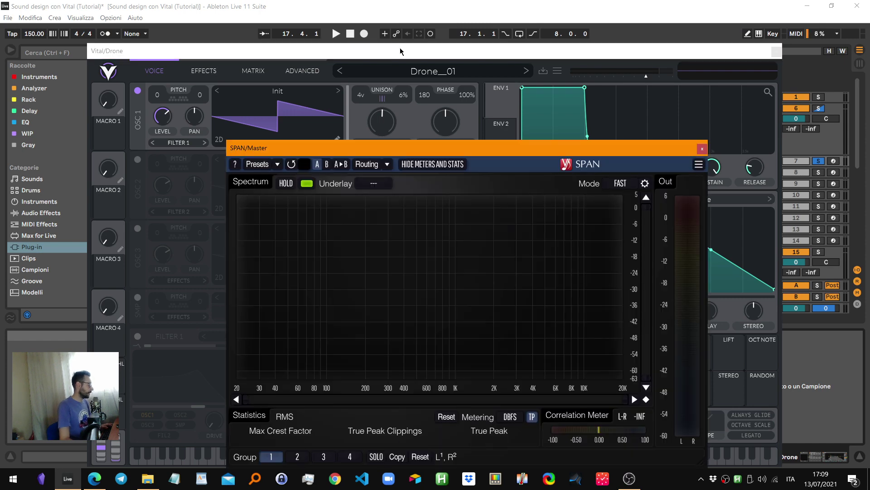
pyautogui.press('space')
pyautogui.press('space')
pyautogui.press('space')
pyautogui.press('space')
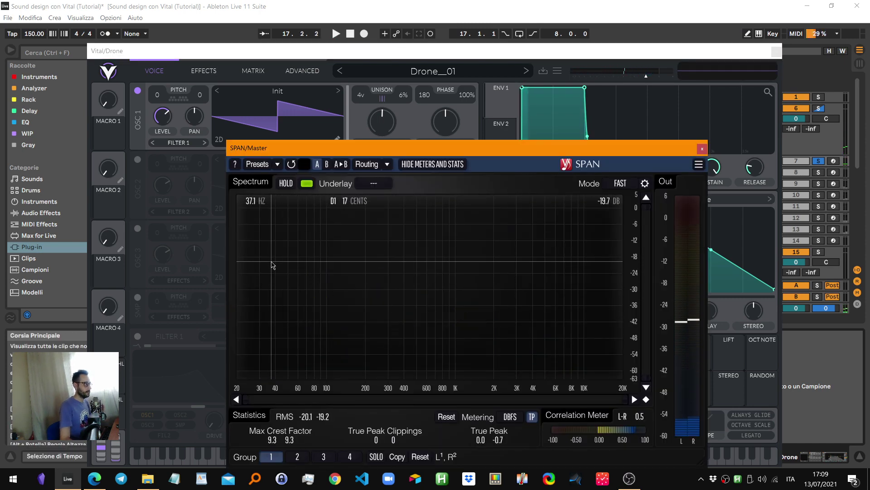
pyautogui.press('space')
pyautogui.press('space')
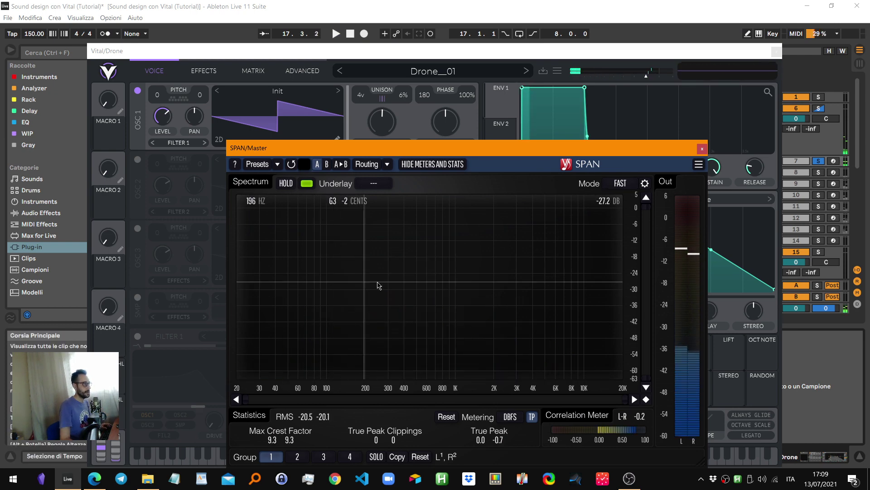
pyautogui.press('space')
pyautogui.press('space')
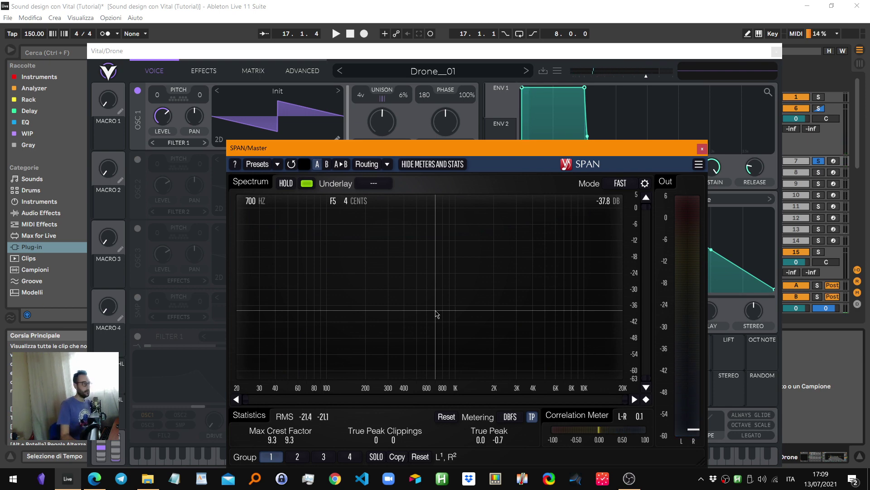
pyautogui.press('Escape')
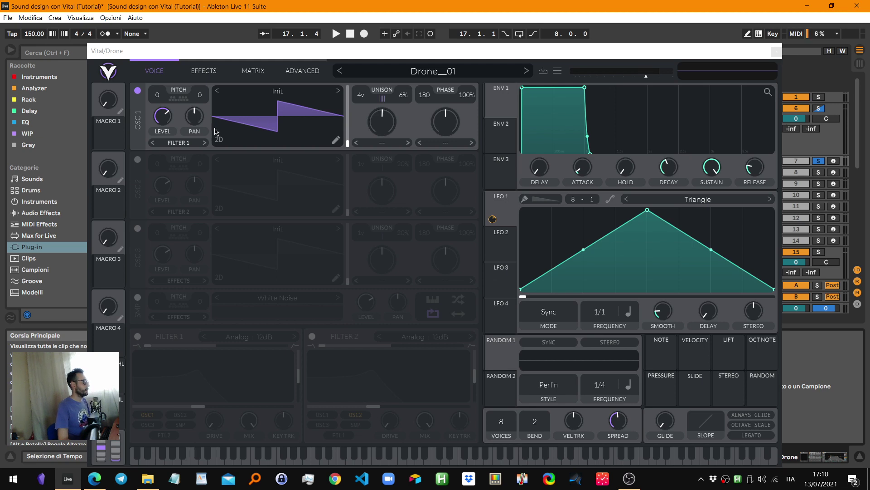
# Turn off the Compressor, Filter and Distortion effects in the Drone's Vital patch
pyautogui.moveTo(161, 123)
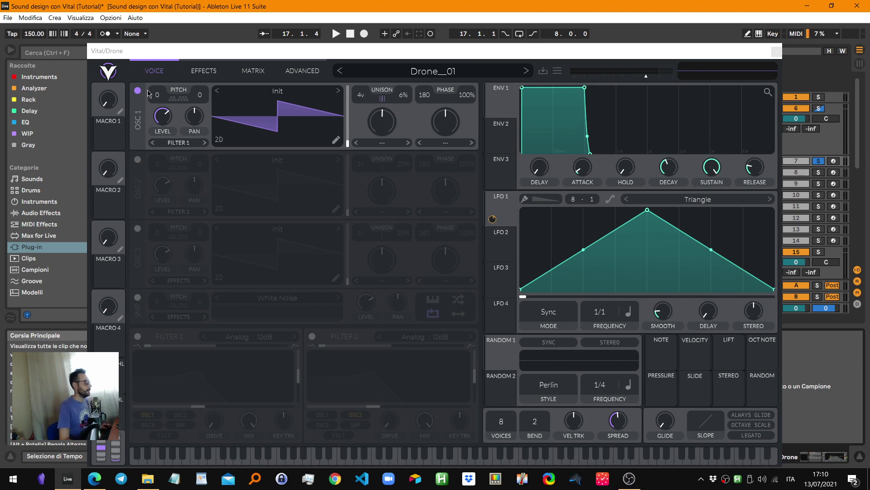
pyautogui.click(199, 71)
pyautogui.click(137, 90)
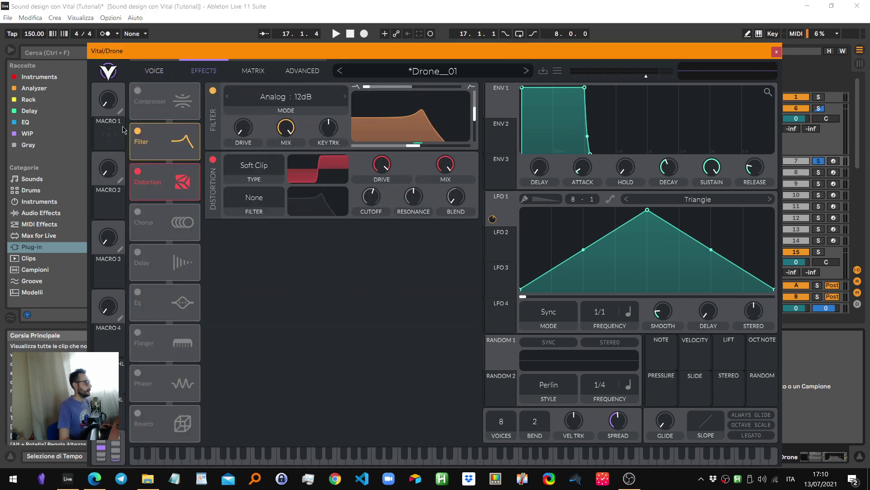
pyautogui.click(138, 131)
pyautogui.click(138, 171)
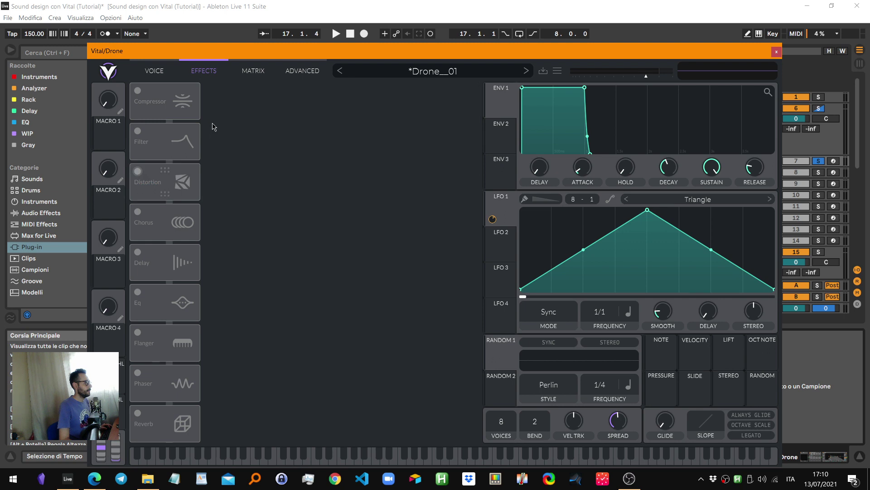
# Set Oscillator 1's unison to 1 voice in the oscillator view and audition the Drone
pyautogui.click(159, 72)
pyautogui.moveTo(358, 125); pyautogui.dragTo(357, 174)
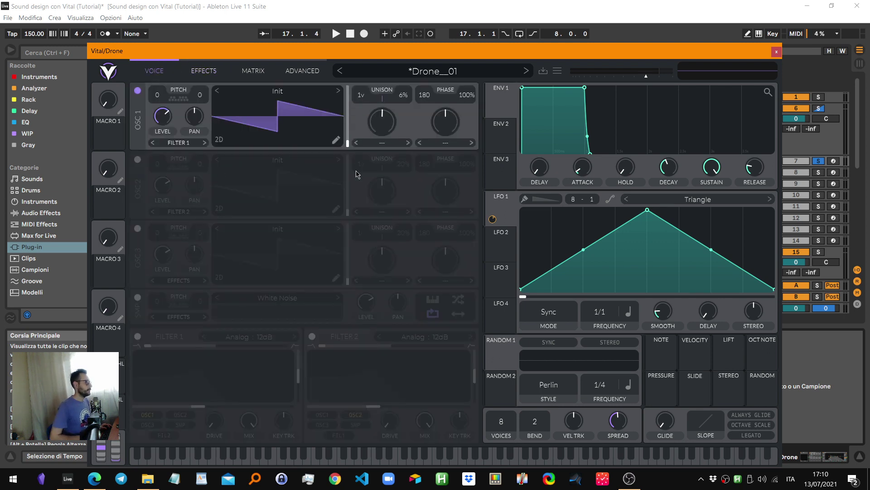
pyautogui.press('space')
pyautogui.press('space')
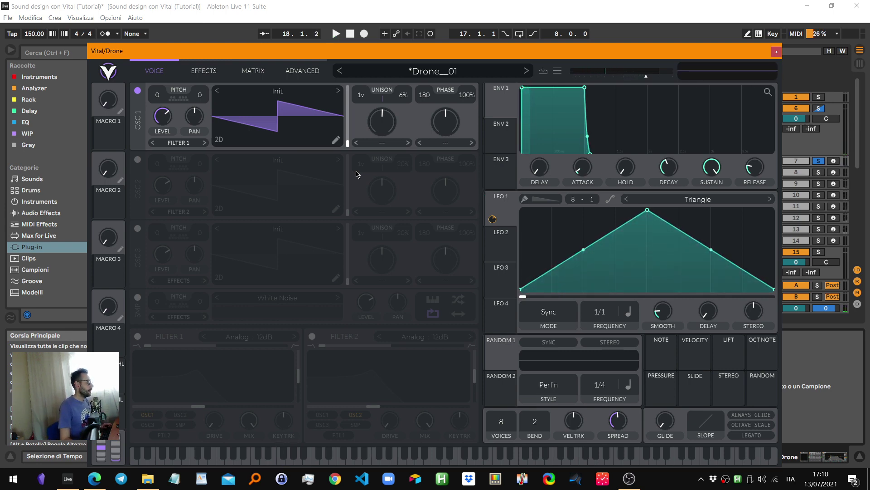
# Set Oscillator 1's unison back to 4 voices and audition the Drone
pyautogui.moveTo(363, 95); pyautogui.dragTo(363, 88)
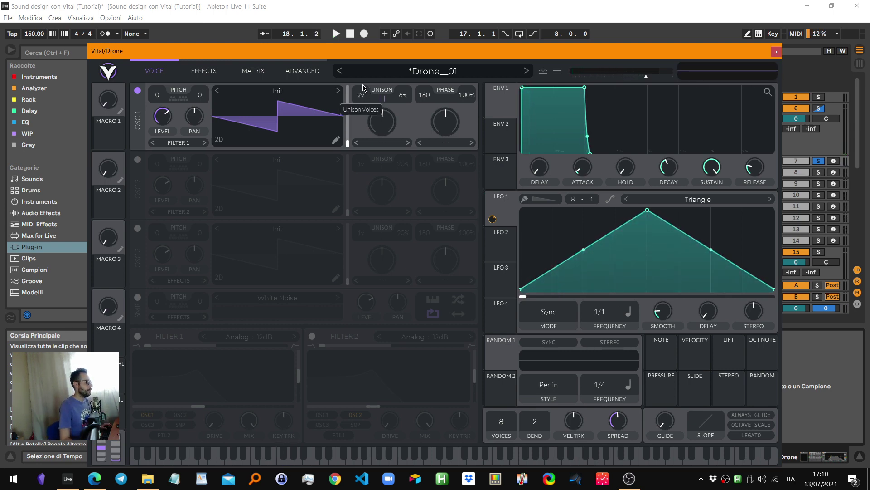
pyautogui.press('space')
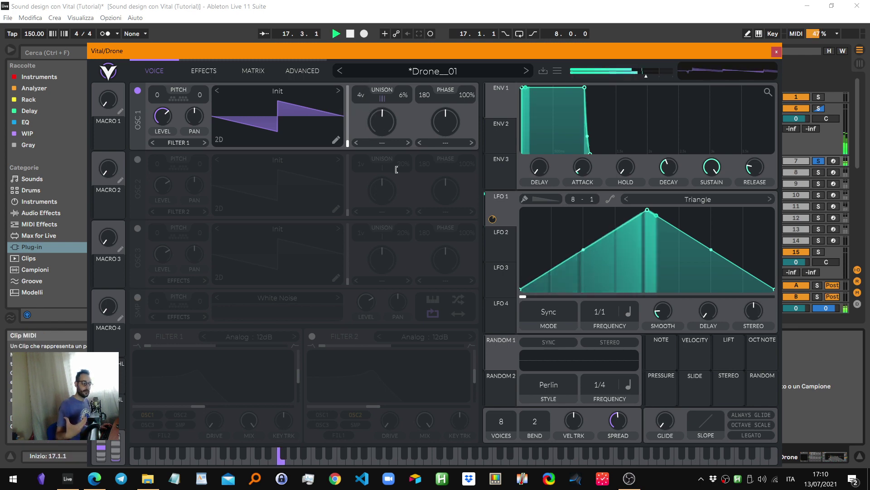
pyautogui.press('space')
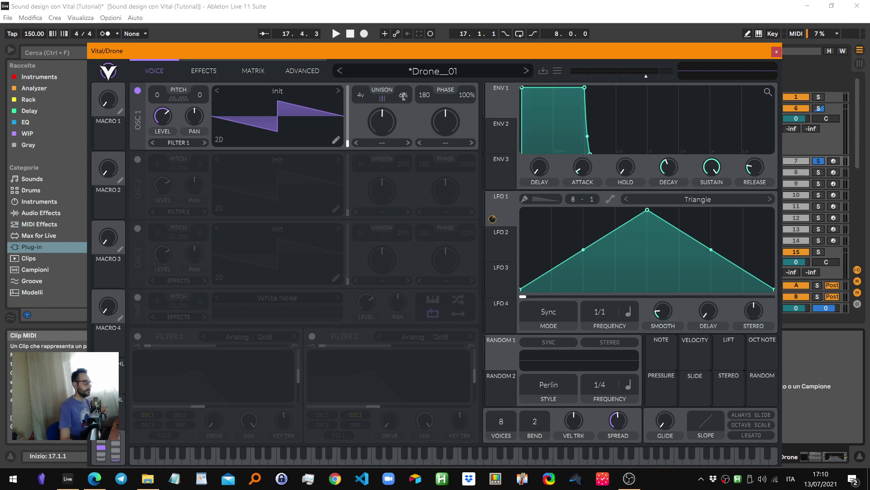
# Audition the Drone with Oscillator 1's unison detune raised to 48%, and reset the detune to its default of 20%
pyautogui.press('space')
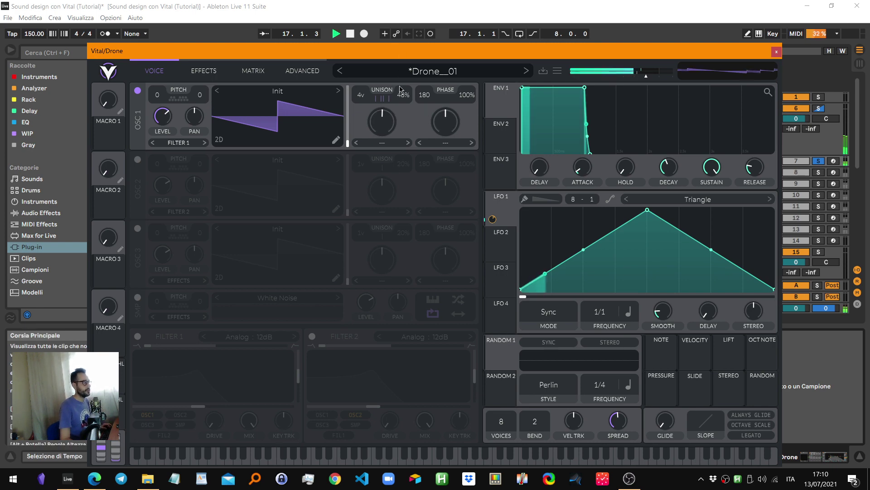
pyautogui.press('space')
pyautogui.doubleClick(402, 96)
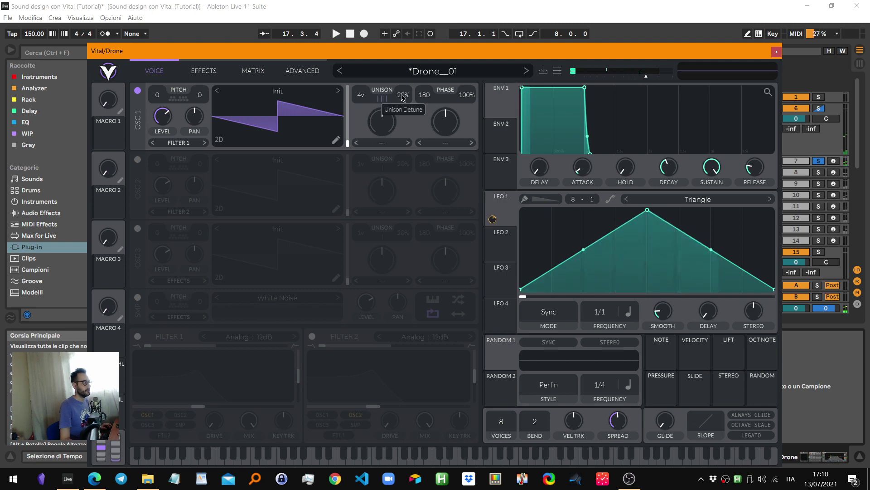
# Set Oscillator 1's unison detune to 6%, trying 13% for comparison before restoring it
pyautogui.moveTo(402, 97); pyautogui.dragTo(401, 106)
pyautogui.press('space')
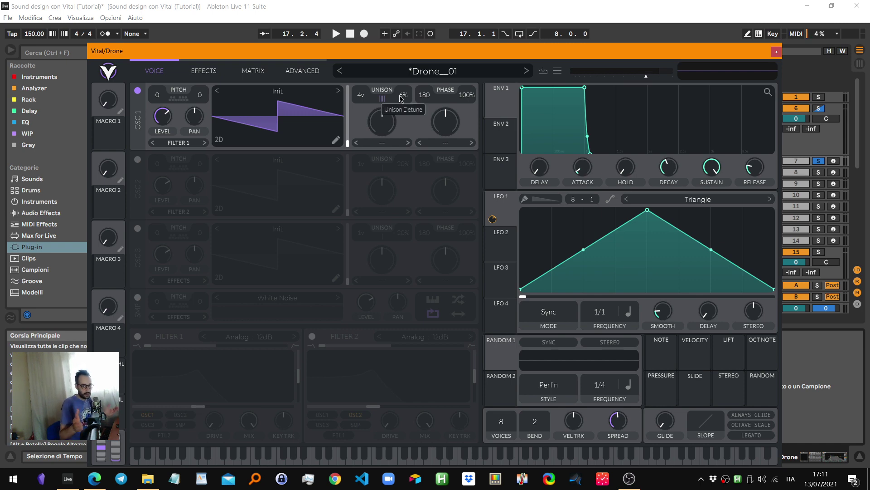
pyautogui.moveTo(401, 98); pyautogui.dragTo(397, 85)
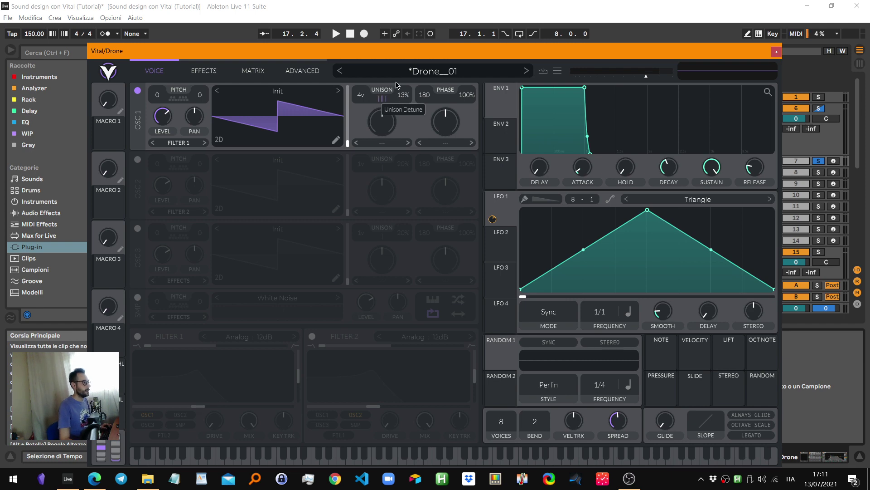
pyautogui.moveTo(397, 85); pyautogui.dragTo(399, 117)
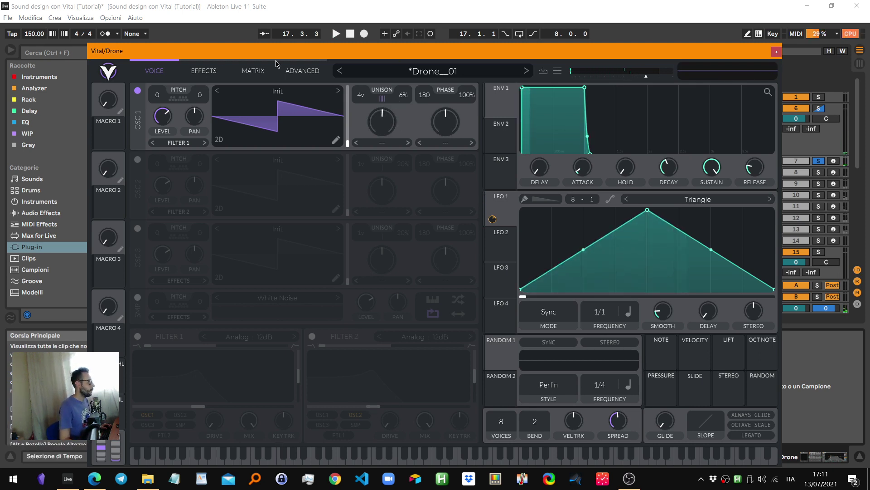
# Enable the multiband Compressor in the Drone's effects, audition it, and switch it off again
pyautogui.click(500, 210)
pyautogui.click(205, 71)
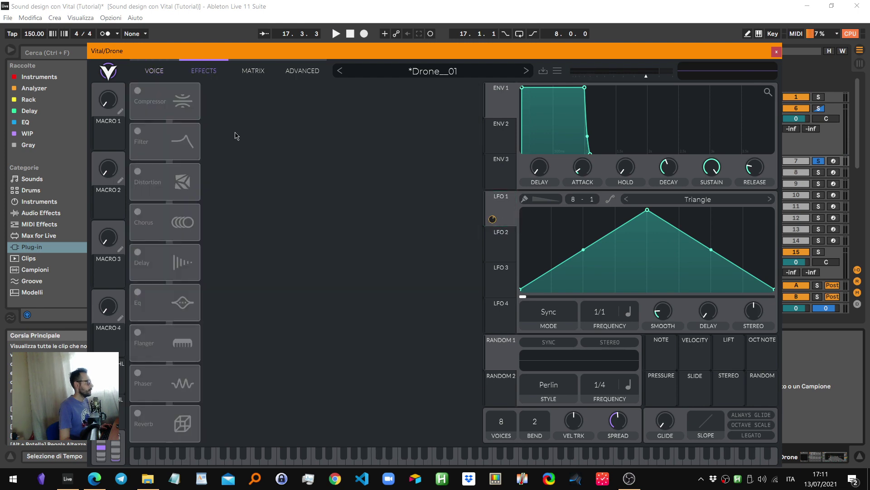
pyautogui.click(138, 91)
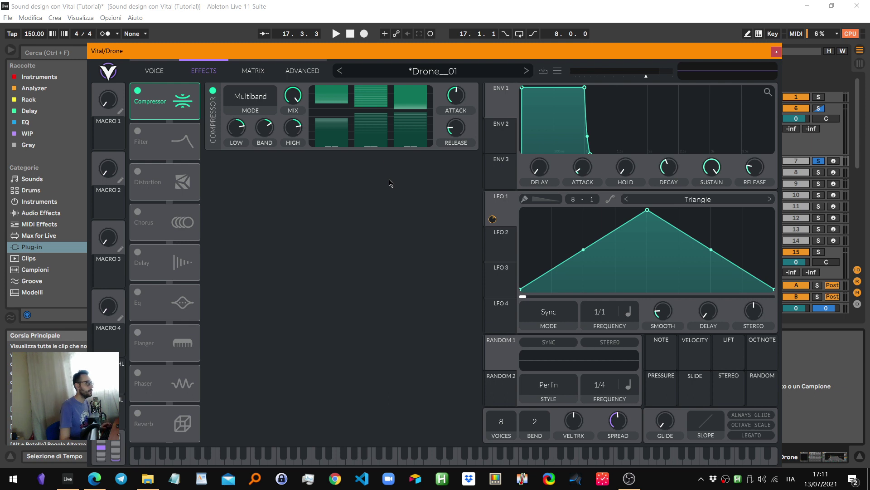
pyautogui.press('space')
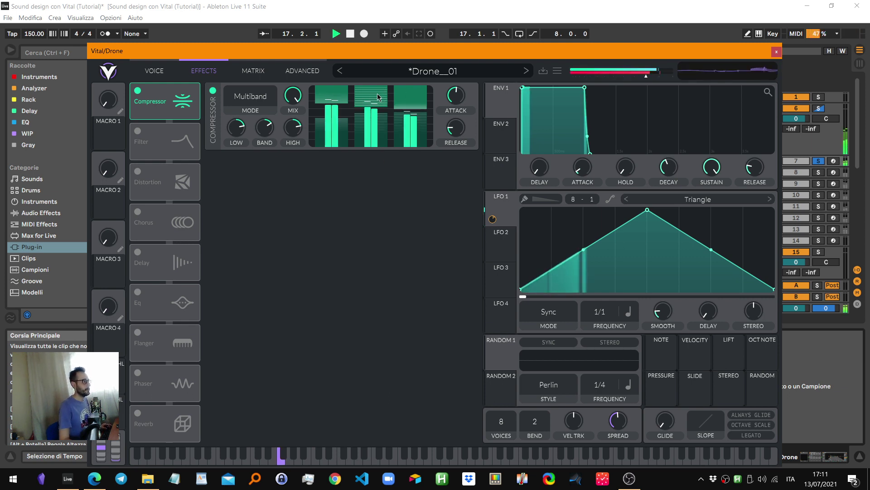
pyautogui.press('space')
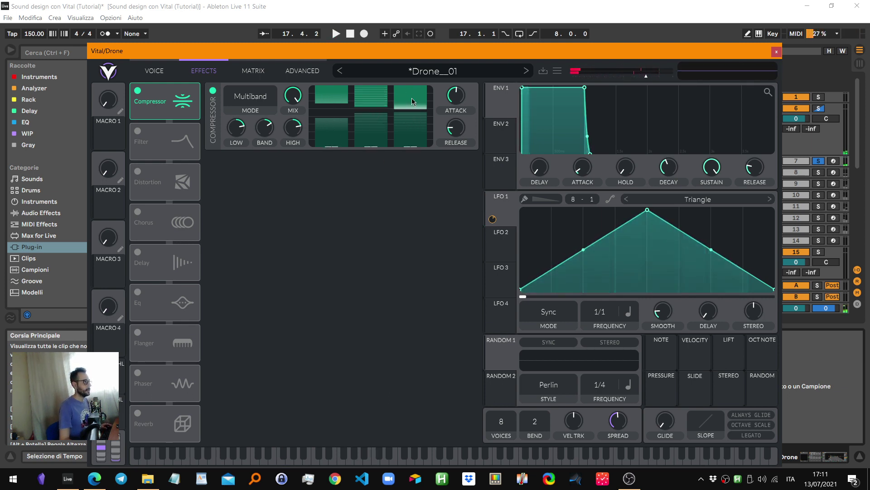
pyautogui.click(212, 90)
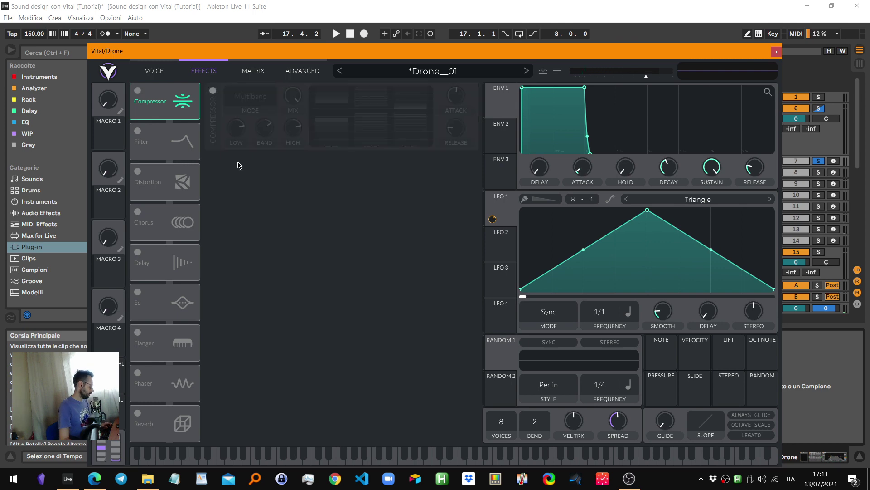
# Audition the Drone while checking its spectrum in SPAN, with the multiband Compressor off and then enabled
pyautogui.hotkey('alt', 'Tab')
pyautogui.press('space')
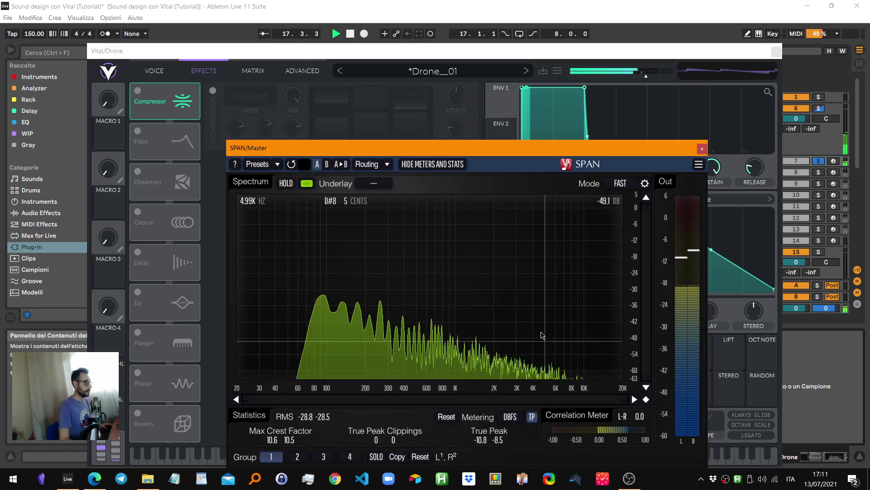
pyautogui.click(213, 90)
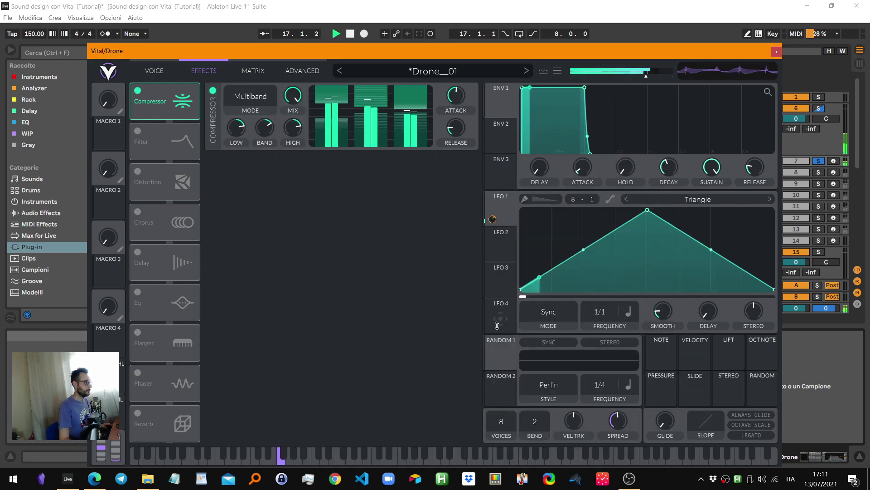
pyautogui.hotkey('alt', 'Tab')
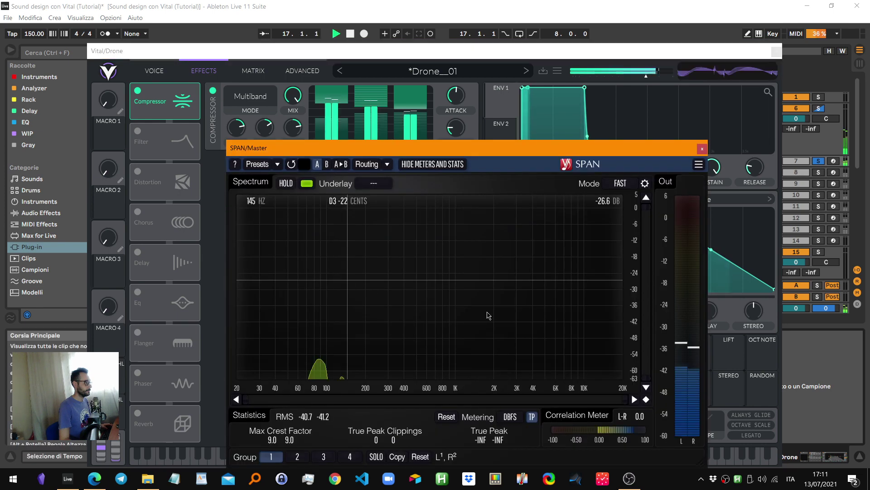
pyautogui.press('space')
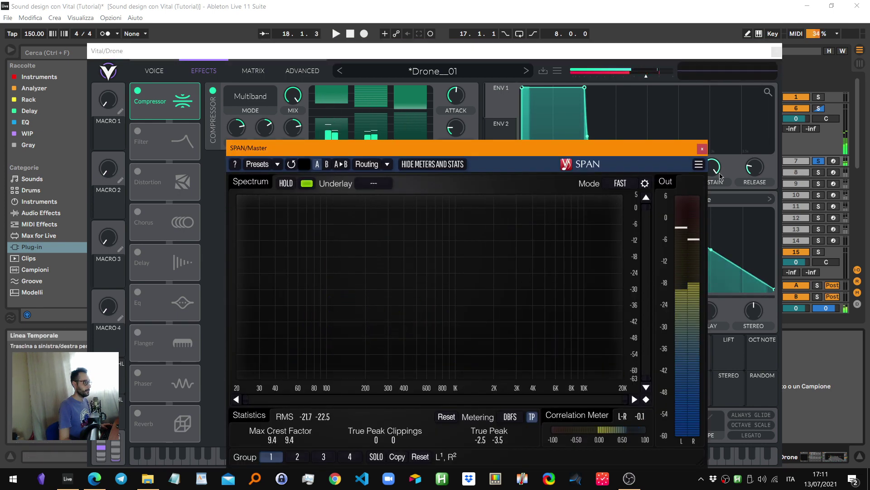
pyautogui.click(702, 149)
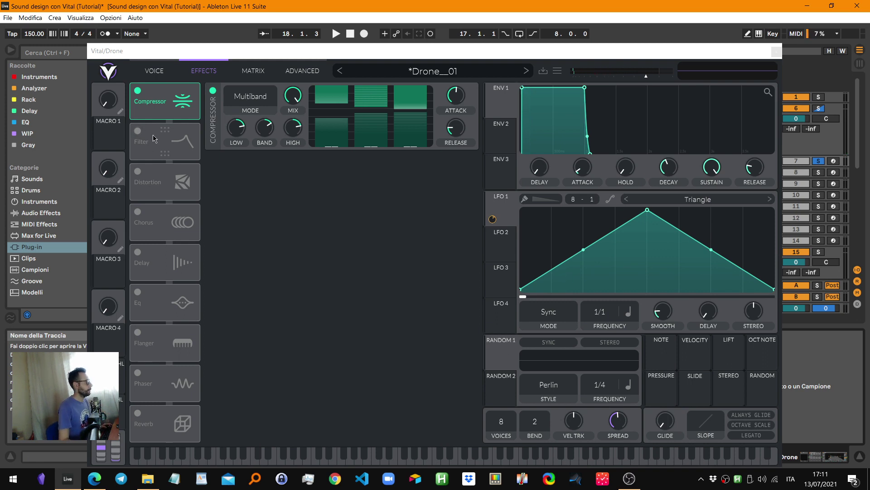
# Enable the Filter in the Drone's effects and audition the Analog 12dB cutoff modulated by LFO 1
pyautogui.click(137, 131)
pyautogui.moveTo(279, 55); pyautogui.dragTo(307, 36)
pyautogui.press('space')
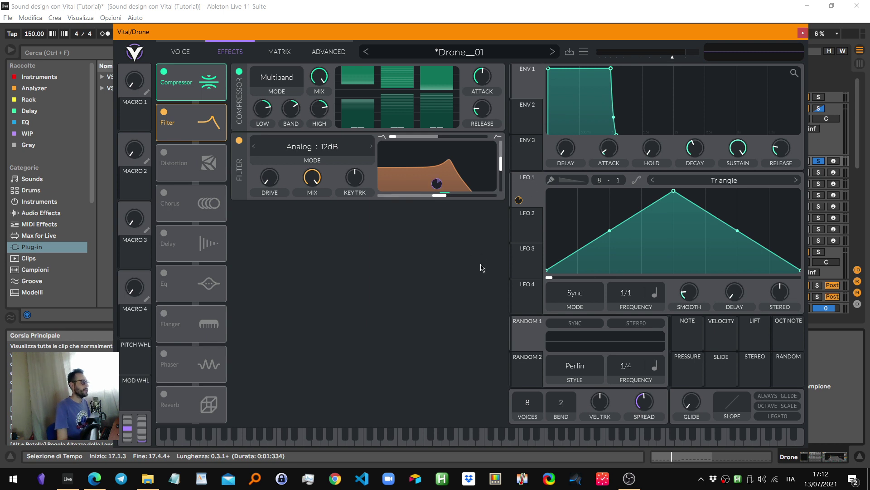
pyautogui.press('space')
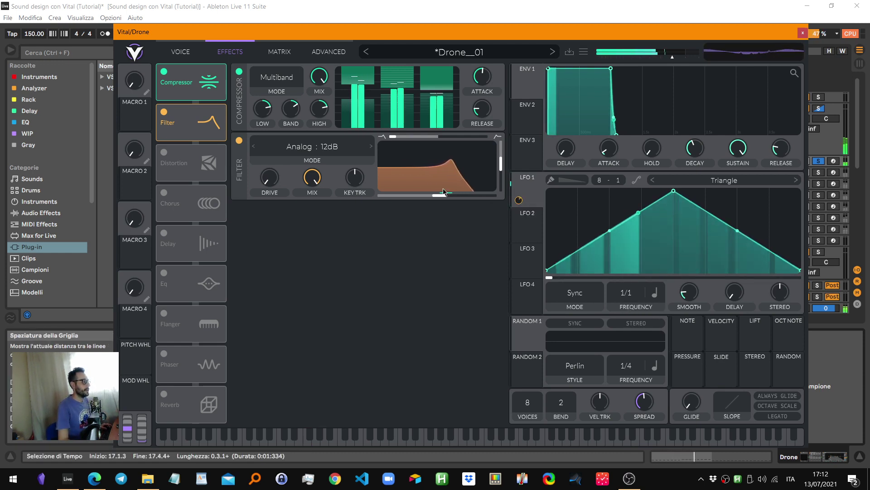
pyautogui.moveTo(526, 195)
pyautogui.mouseDown()
pyautogui.moveTo(441, 196)
pyautogui.moveTo(526, 194)
pyautogui.mouseUp()
pyautogui.moveTo(436, 187)
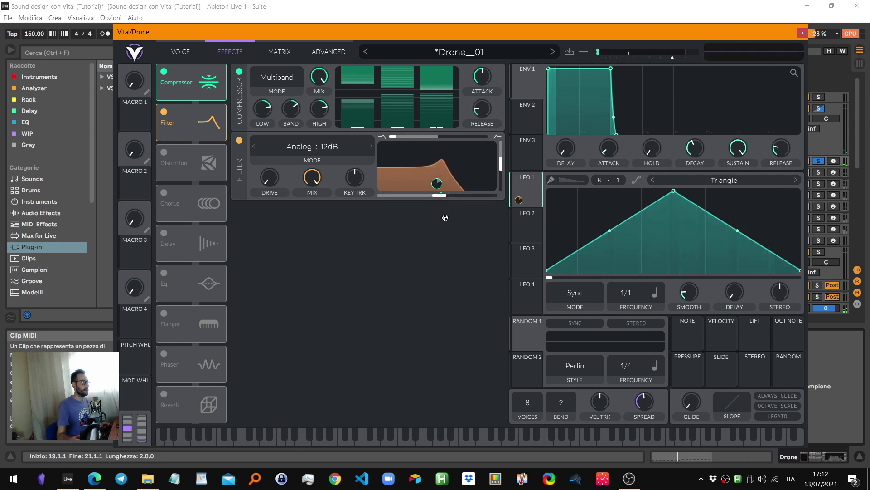
# Enable the Soft Clip Distortion in the Drone's effects and audition it with SPAN, toggling it off and on for comparison
pyautogui.click(161, 151)
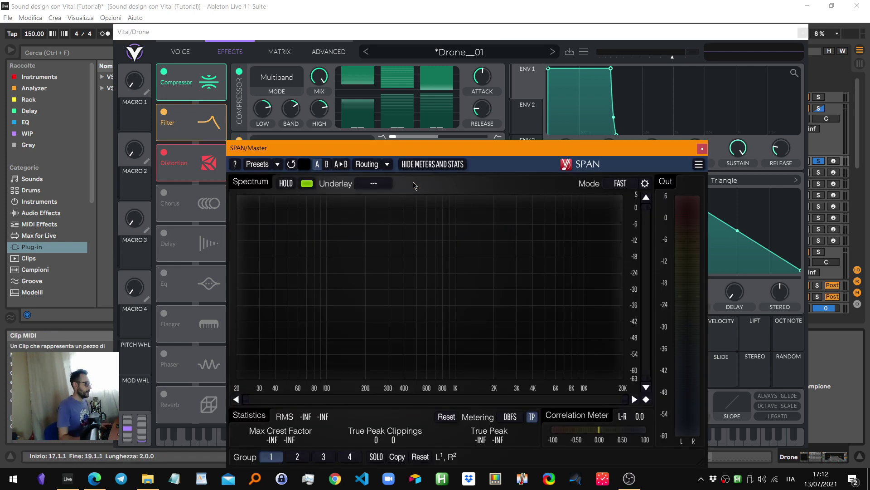
pyautogui.press('space')
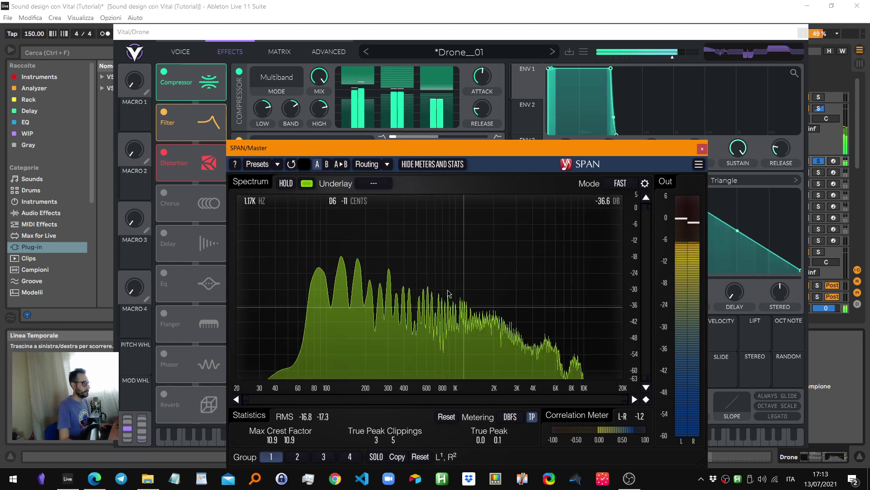
pyautogui.click(702, 148)
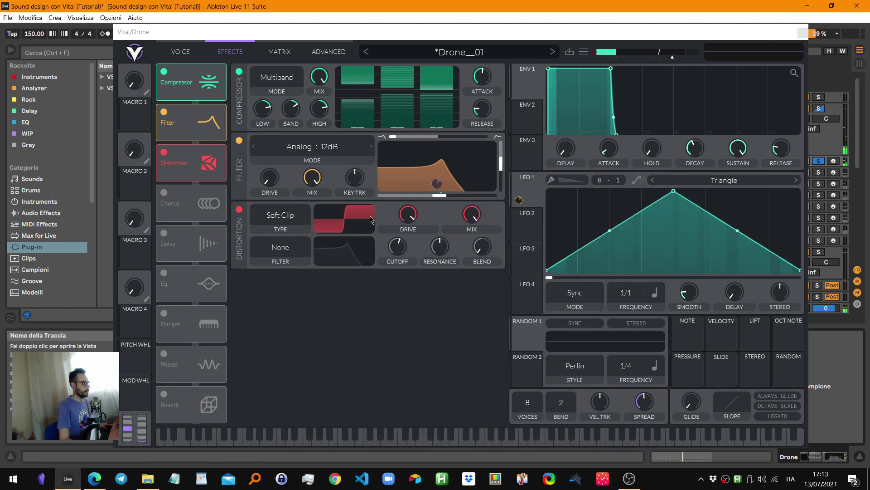
pyautogui.click(239, 210)
pyautogui.click(239, 209)
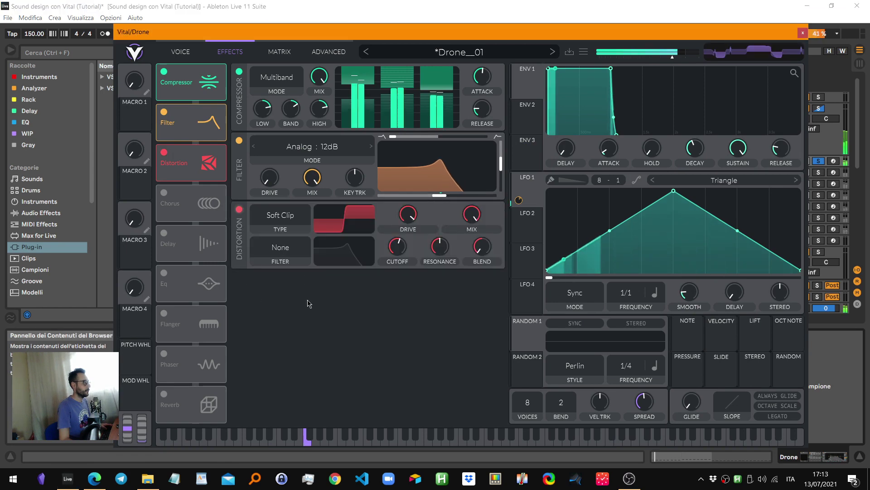
pyautogui.press('space')
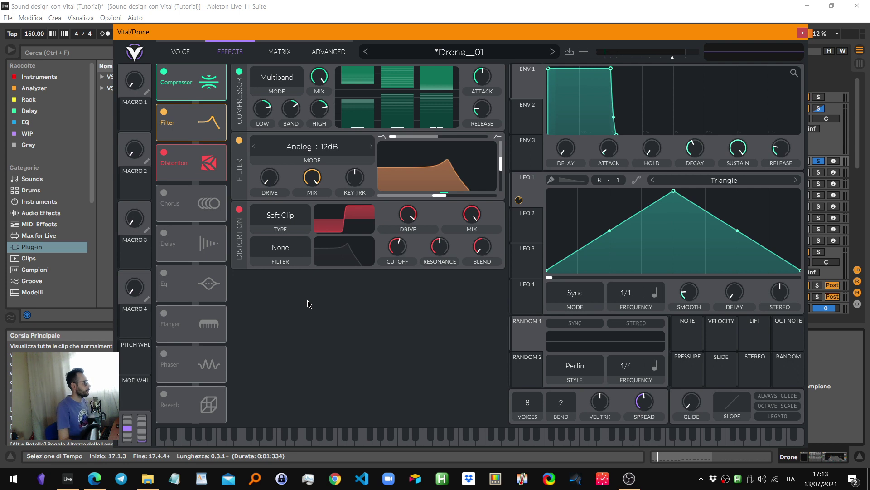
# Review the Drone's oscillator, stereo spread, effects, advanced unison settings and modulation matrix, and close its Vital window
pyautogui.click(180, 52)
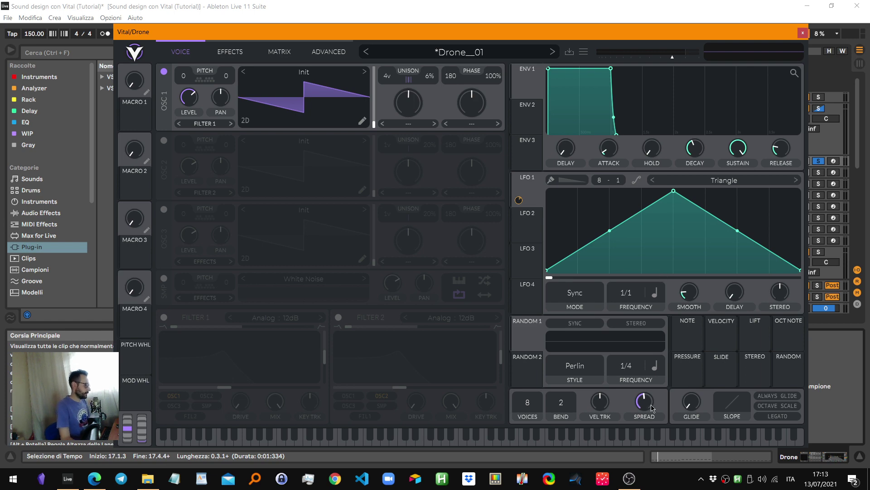
pyautogui.moveTo(649, 406)
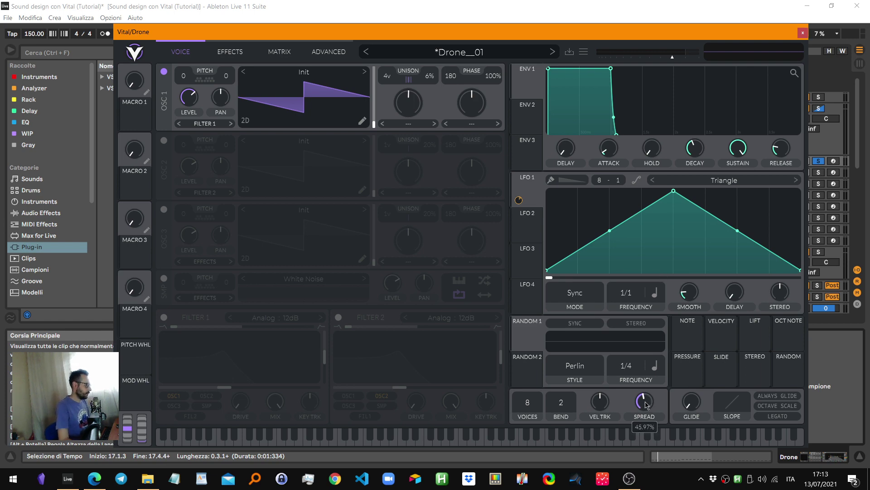
pyautogui.scroll(1, 647, 403)
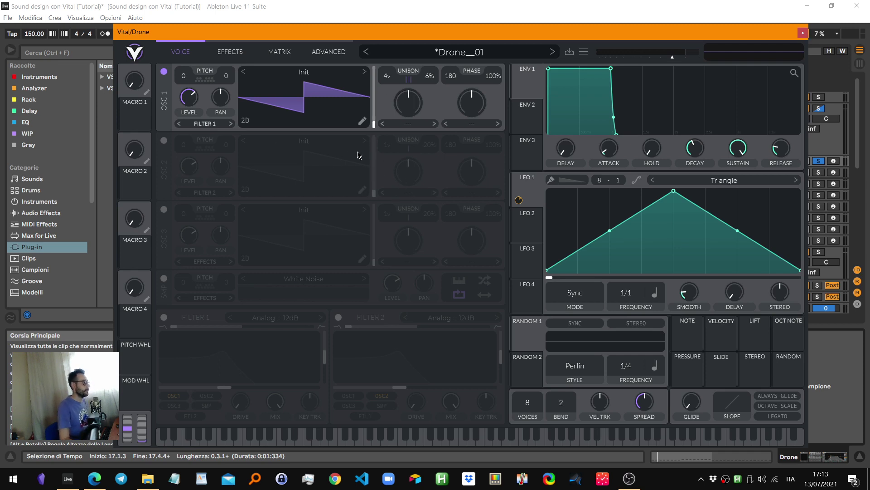
pyautogui.click(224, 58)
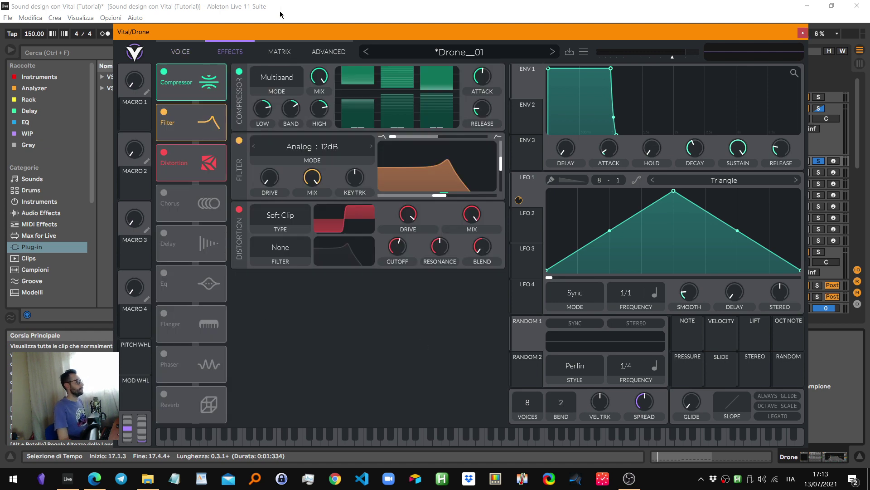
pyautogui.click(338, 53)
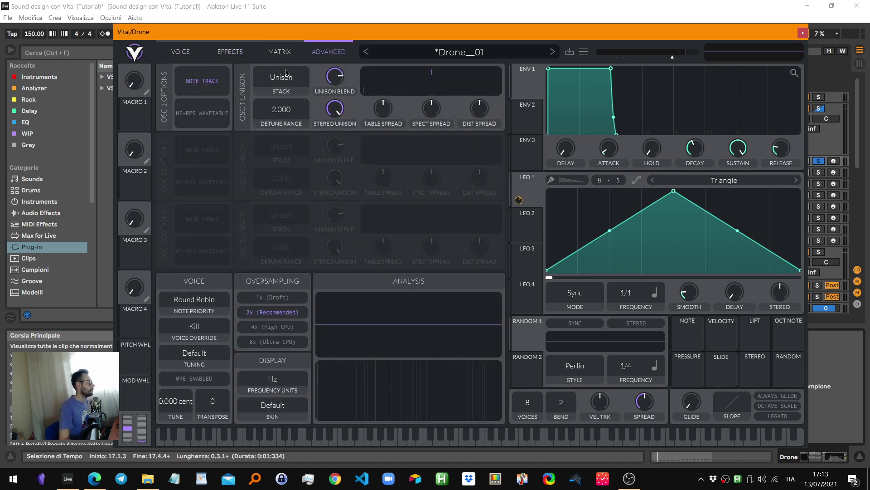
pyautogui.click(285, 54)
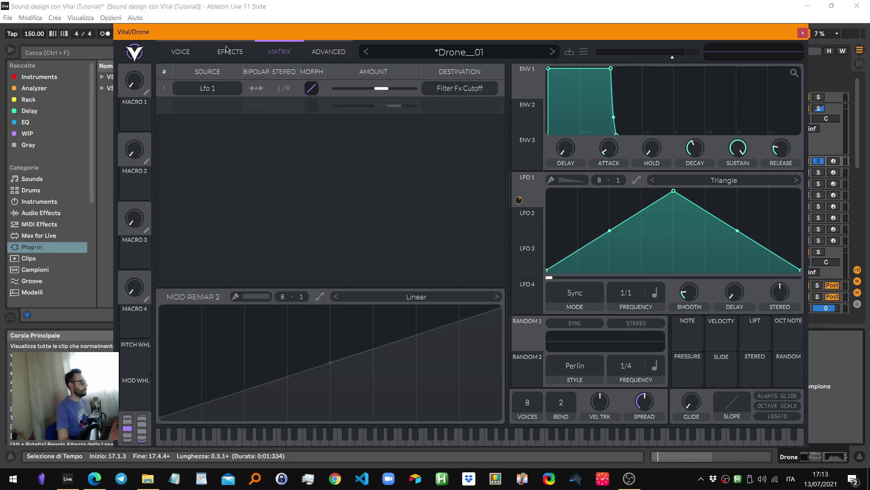
pyautogui.click(192, 53)
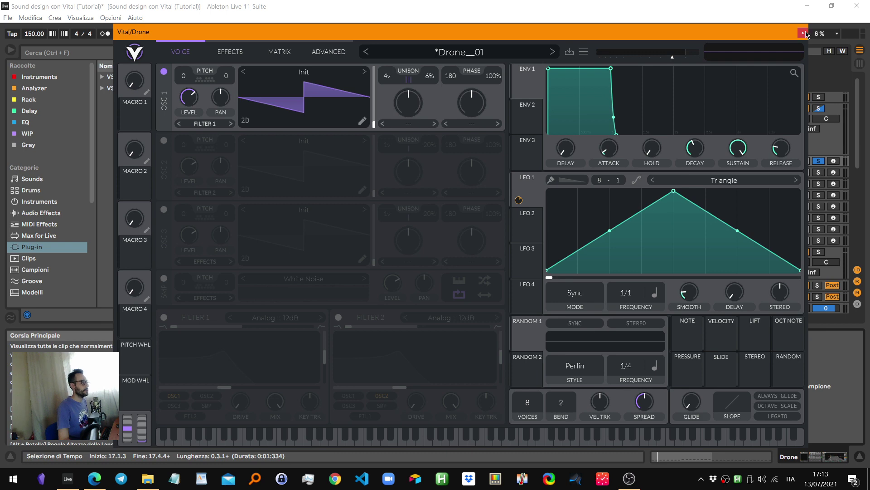
pyautogui.click(803, 33)
# Solo SUB_01 together with the Drone and examine their combined spectrum in SPAN during playback
pyautogui.click(700, 160)
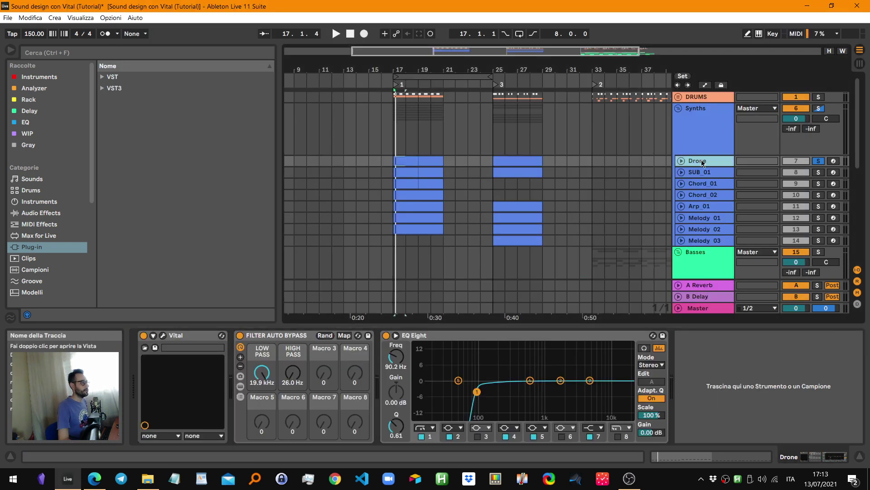
pyautogui.click(818, 172)
pyautogui.press('space')
pyautogui.hotkey('ctrl', 'alt', 'p')
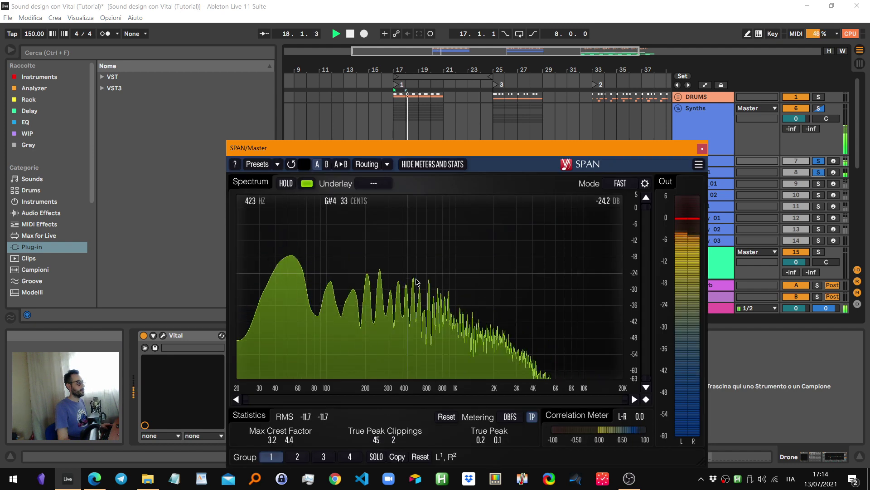
pyautogui.press('space')
pyautogui.press('space')
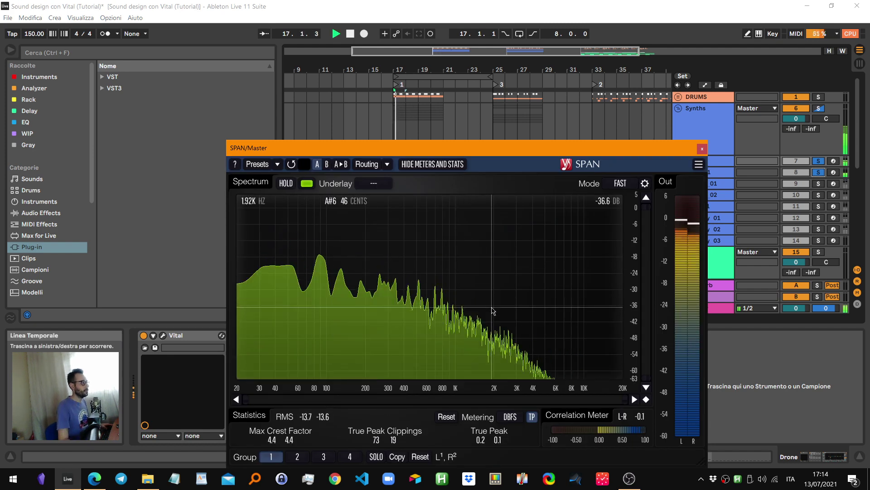
# Compare the Drone and SUB_01 spectra in SPAN by toggling their solos during playback, and close SPAN
pyautogui.click(819, 174)
pyautogui.click(820, 174)
pyautogui.click(818, 163)
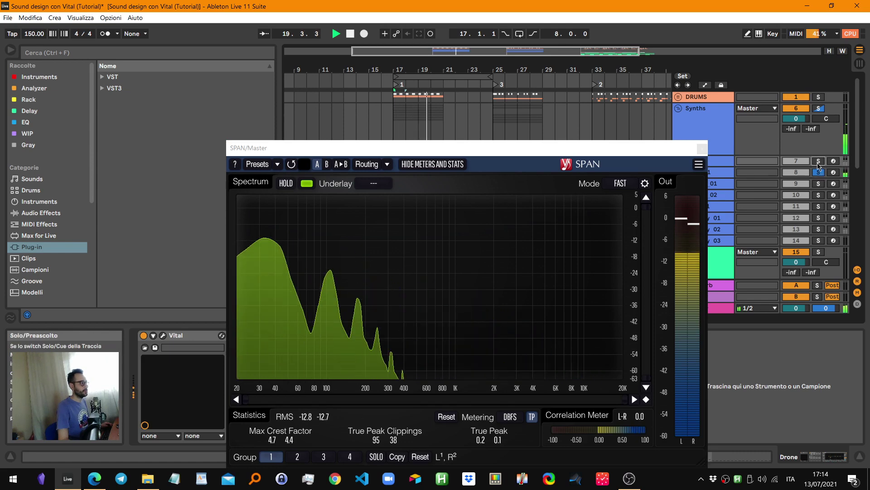
pyautogui.click(818, 162)
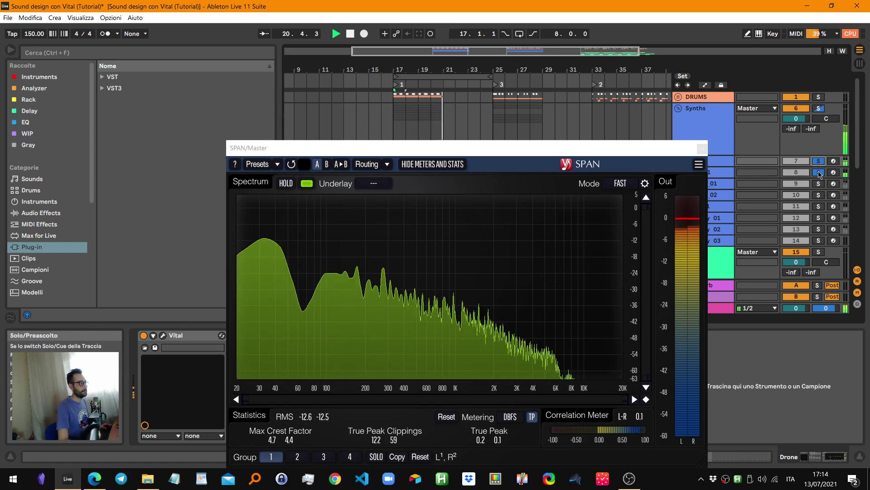
pyautogui.press('space')
pyautogui.press('space')
pyautogui.press('space')
pyautogui.click(703, 149)
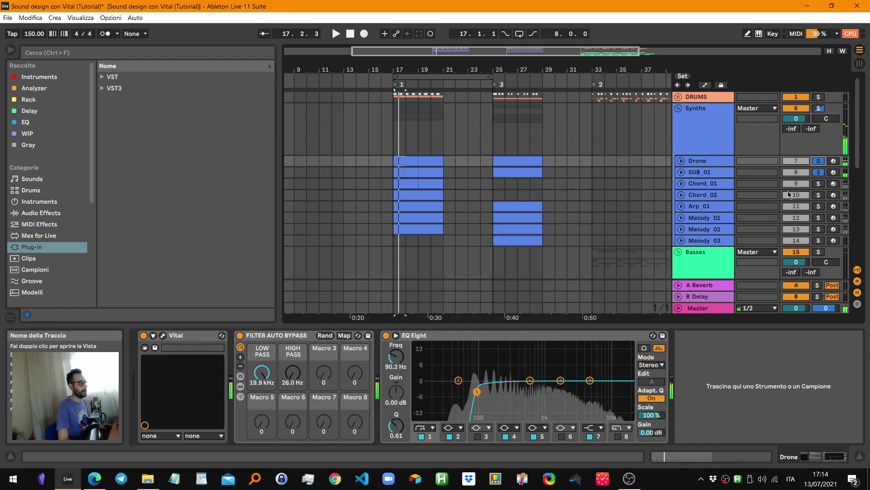
# Clear the Drone and SUB_01 solos and audition the full mix with both tracks muted and then reactivated
pyautogui.click(818, 161)
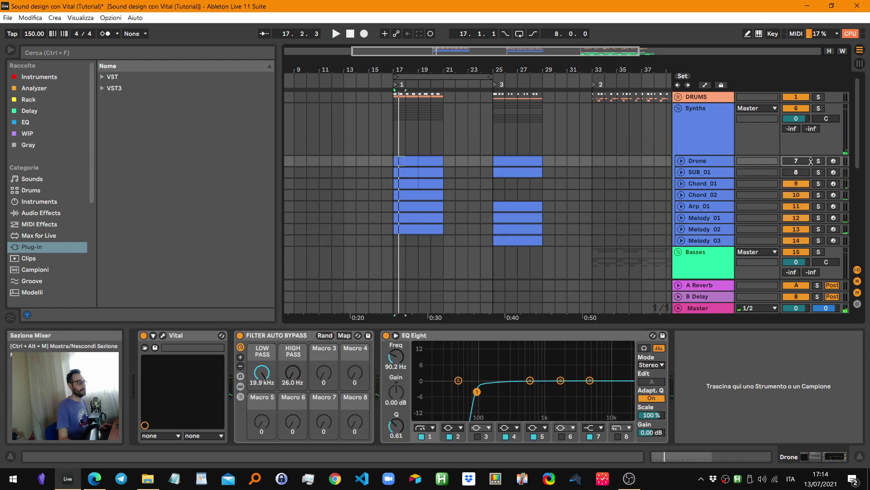
pyautogui.press('space')
pyautogui.press('space')
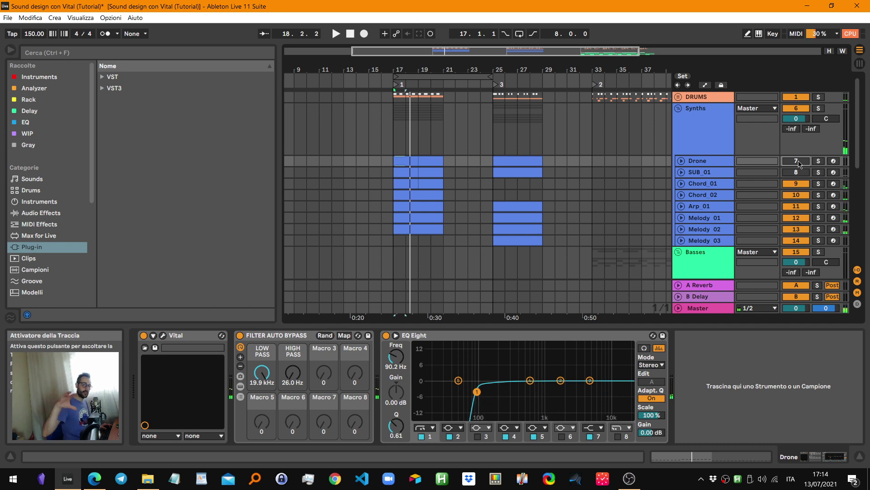
pyautogui.click(798, 162)
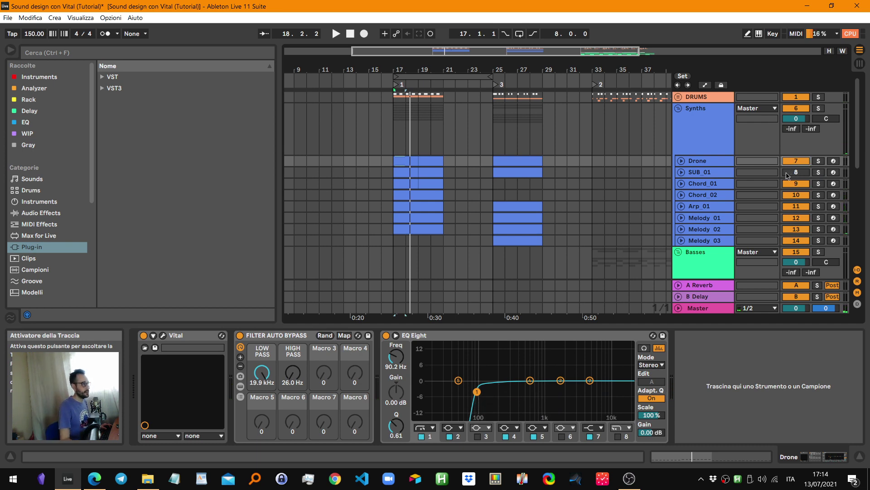
pyautogui.click(796, 173)
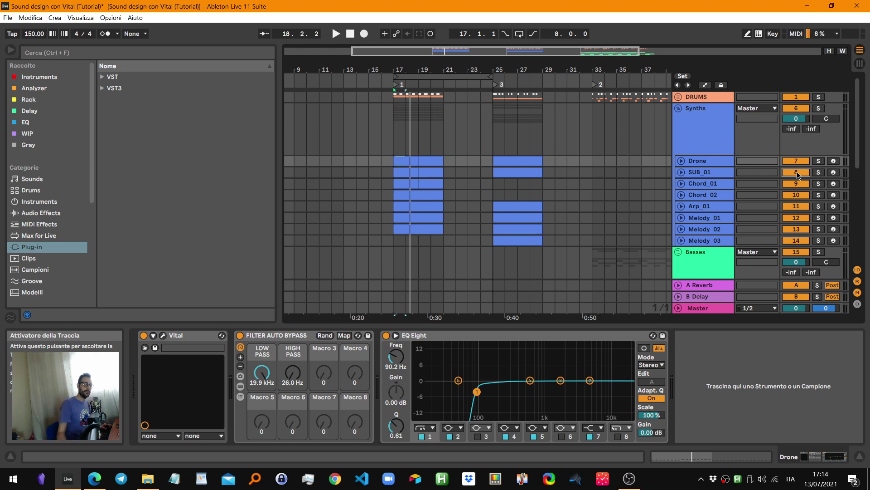
pyautogui.press('space')
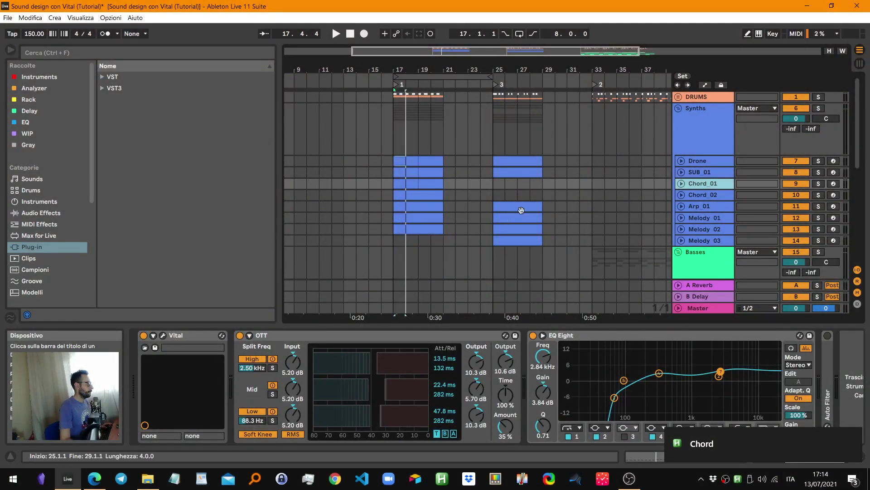
# Solo the Chord_01 track and audition it with its OTT and EQ Eight switched on, then bypassed
pyautogui.click(703, 172)
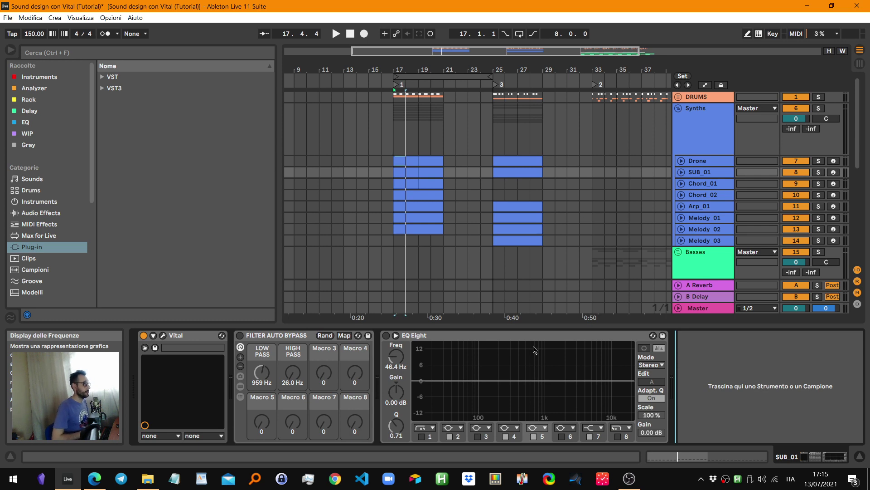
pyautogui.click(412, 184)
pyautogui.click(709, 173)
pyautogui.click(710, 185)
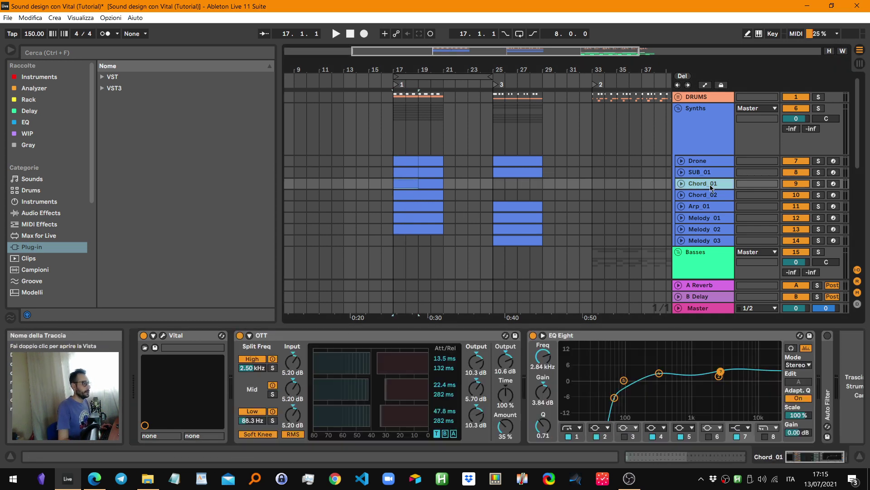
pyautogui.click(818, 183)
pyautogui.press('space')
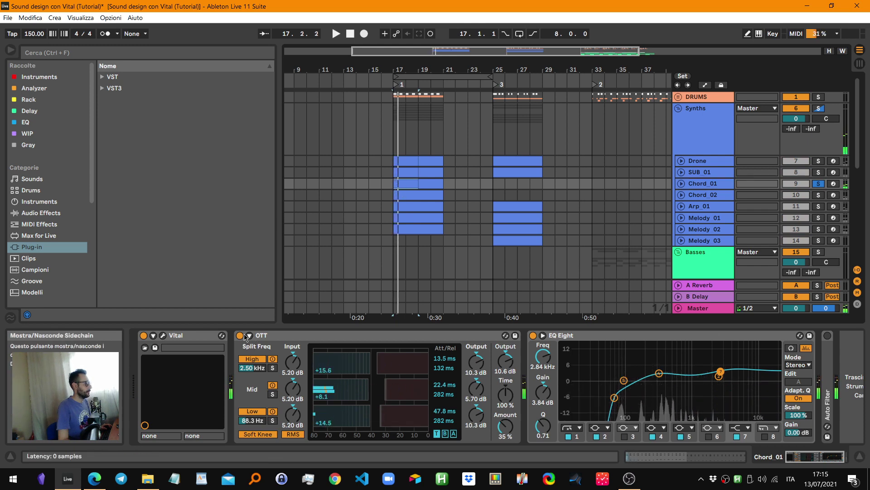
pyautogui.click(240, 335)
pyautogui.press('space')
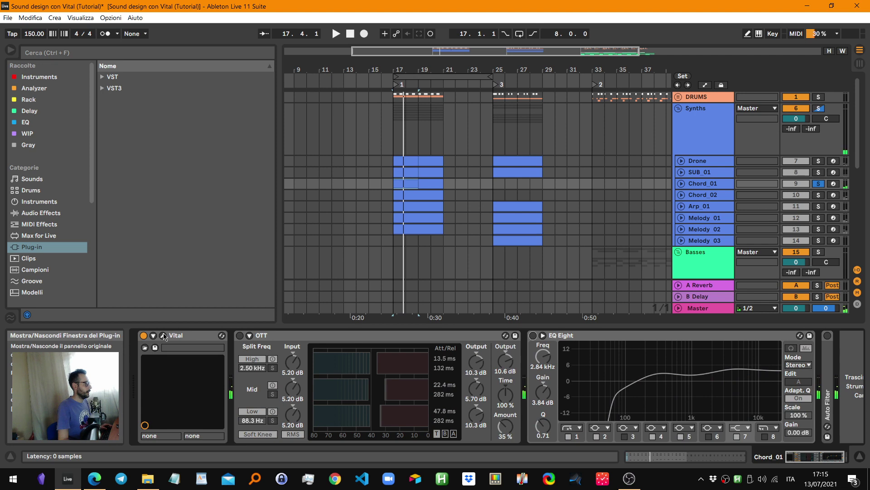
# Play the soloed Chord_01 and examine its spectrum in SPAN with the EQ Eight still bypassed
pyautogui.click(163, 337)
pyautogui.press('space')
pyautogui.press('space')
pyautogui.press('space')
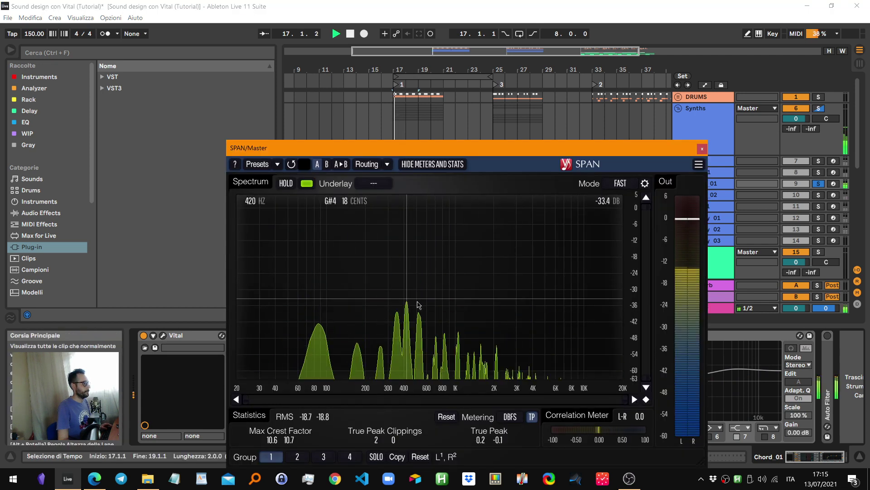
pyautogui.press('space')
pyautogui.moveTo(454, 149); pyautogui.dragTo(236, 51)
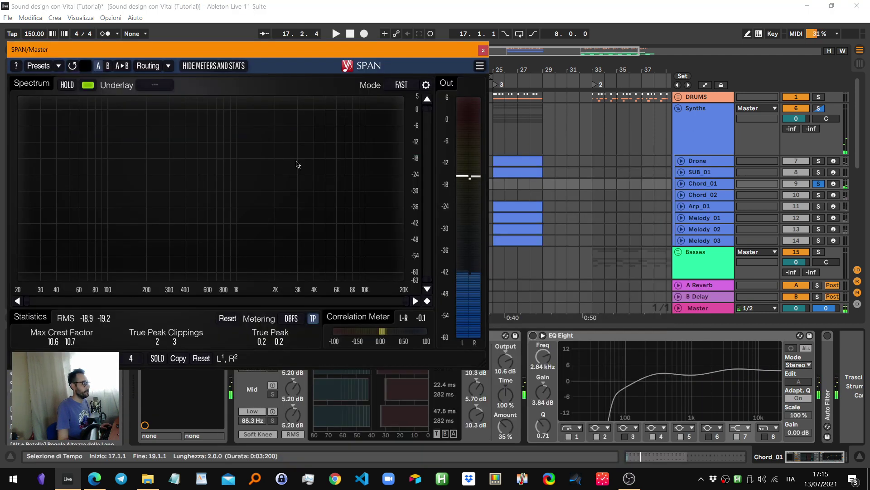
# Switch on Chord_01's EQ Eight and move its low-cut band to 86.1 Hz during playback
pyautogui.click(533, 335)
pyautogui.press('space')
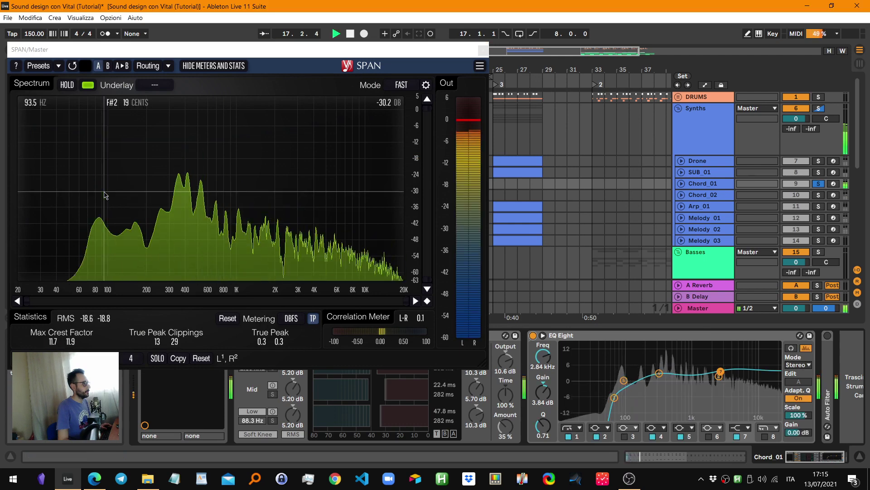
pyautogui.click(614, 398)
pyautogui.moveTo(614, 399); pyautogui.dragTo(622, 399)
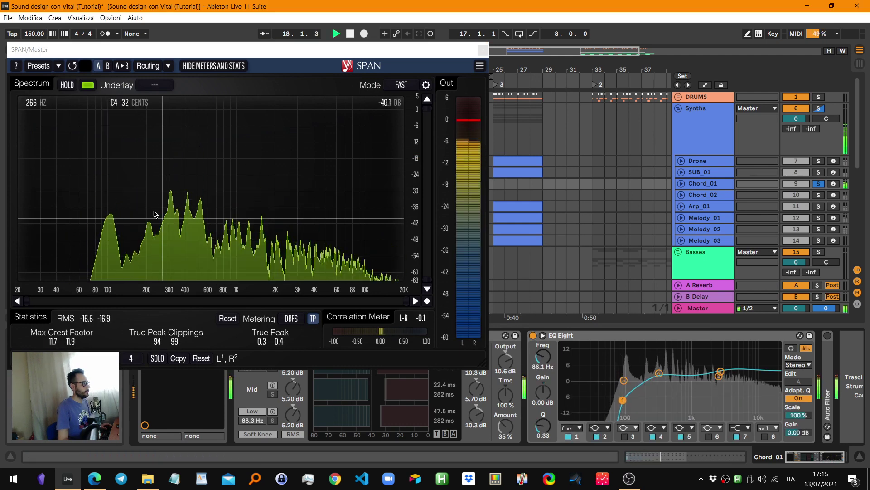
# Examine the equalized Chord_01 spectrum in SPAN during playback, and close SPAN
pyautogui.press('space')
pyautogui.moveTo(128, 51); pyautogui.dragTo(197, 63)
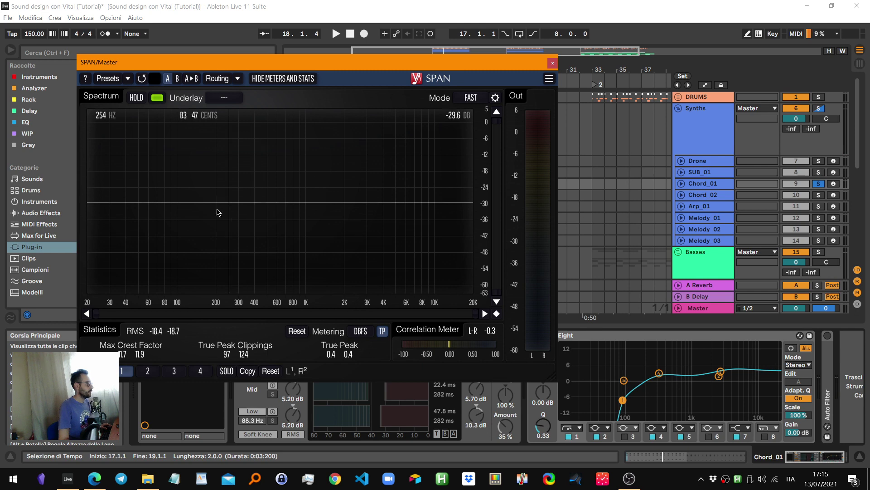
pyautogui.press('space')
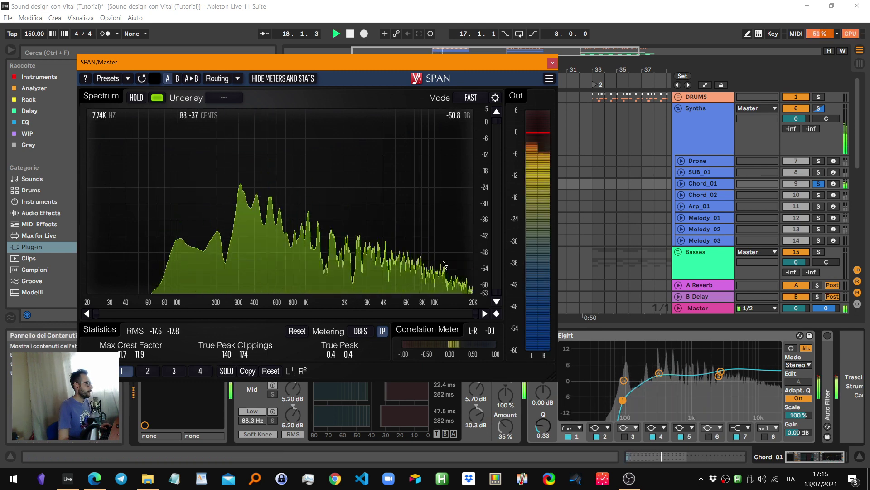
pyautogui.press('space')
pyautogui.click(552, 63)
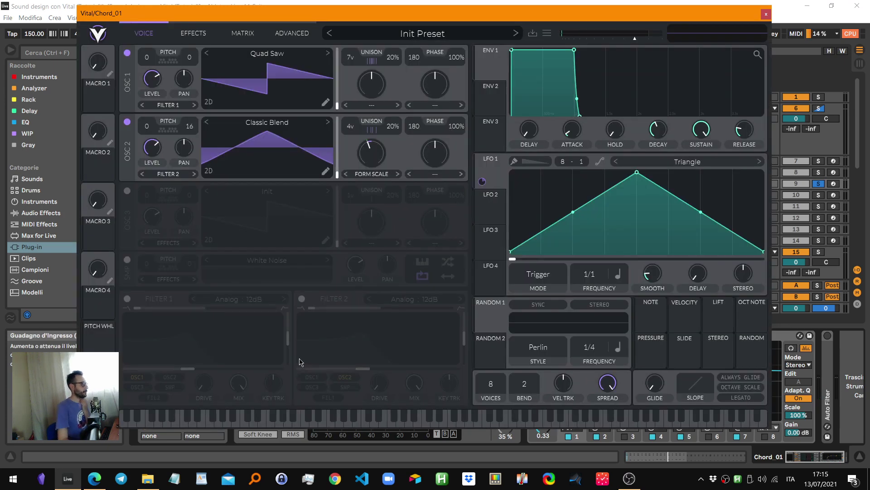
# Switch off oscillator 2 and the Reverb, Phaser, Flanger and Compressor effects in Chord_01's Vital
pyautogui.click(127, 121)
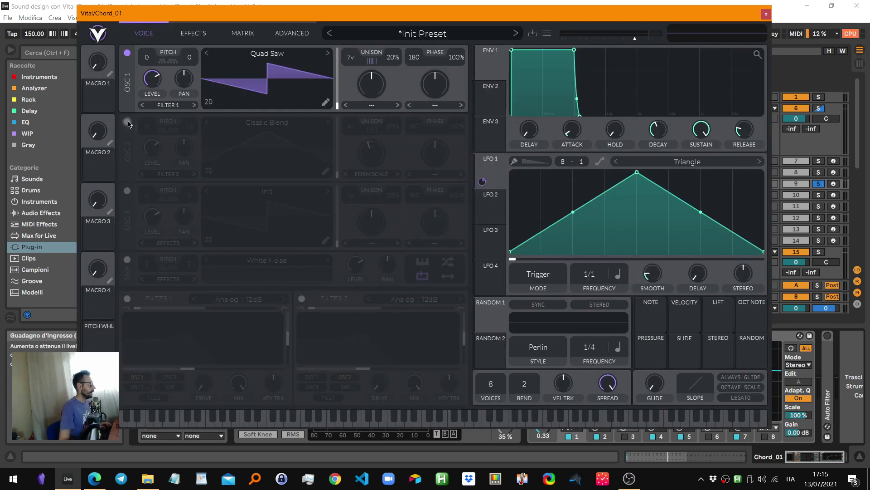
pyautogui.click(189, 36)
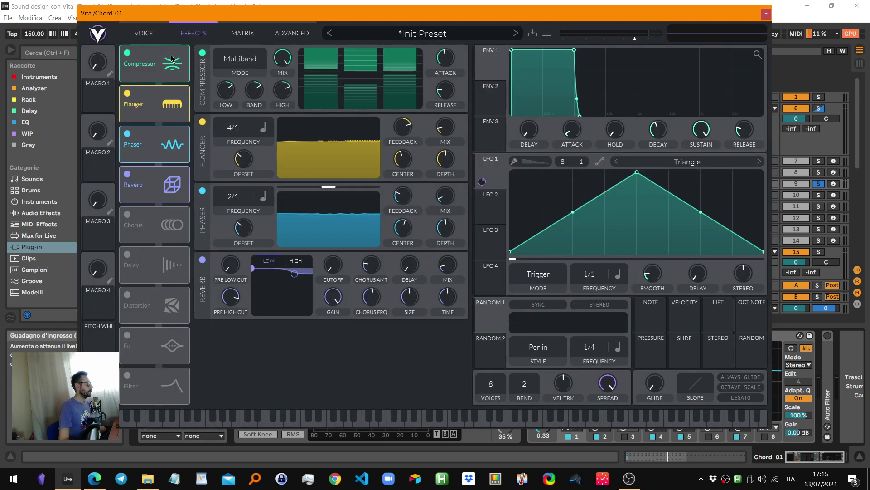
pyautogui.click(127, 174)
pyautogui.click(127, 133)
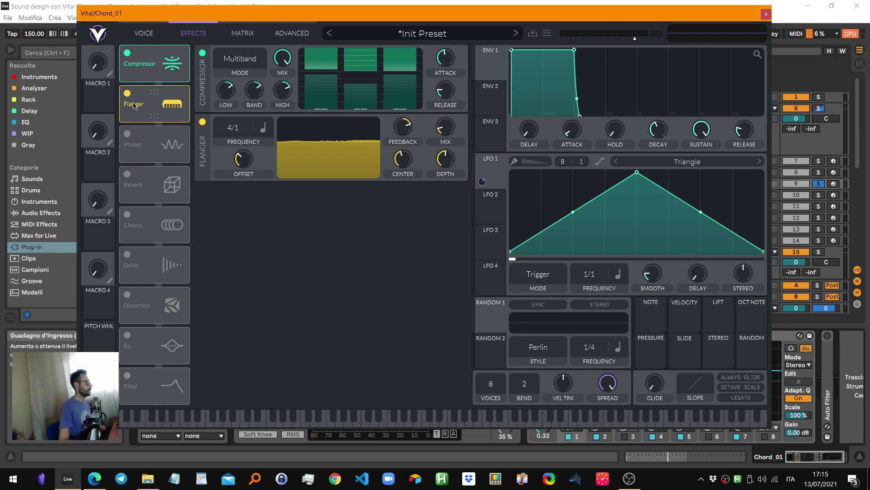
pyautogui.click(127, 93)
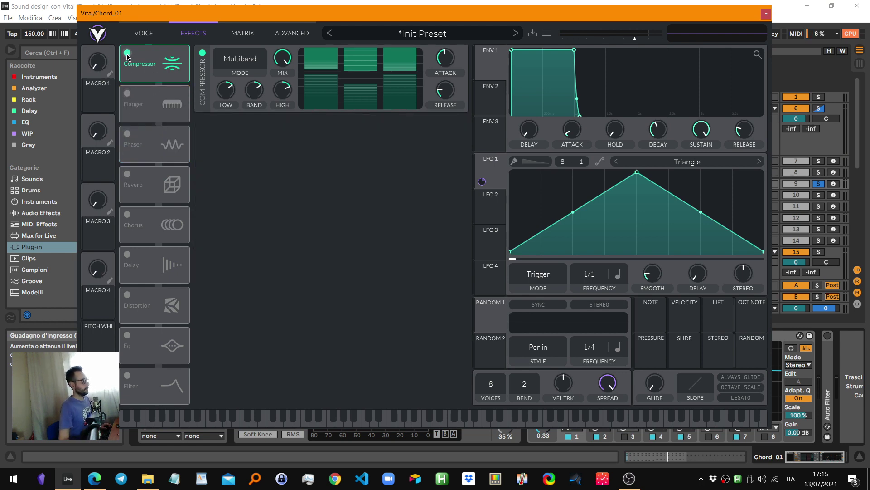
pyautogui.click(127, 54)
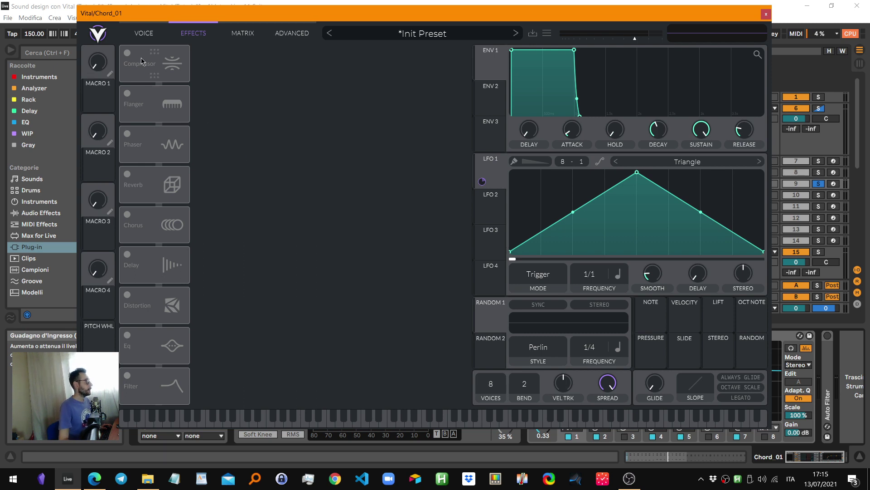
pyautogui.click(144, 33)
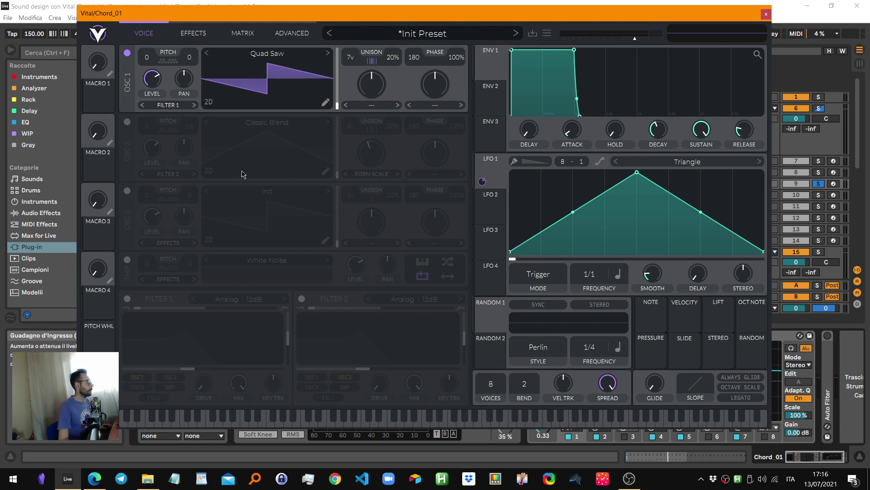
# Audition the Quad Saw oscillator alone, trying other unison detune and voice settings before restoring 20% and 7 voices
pyautogui.press('space')
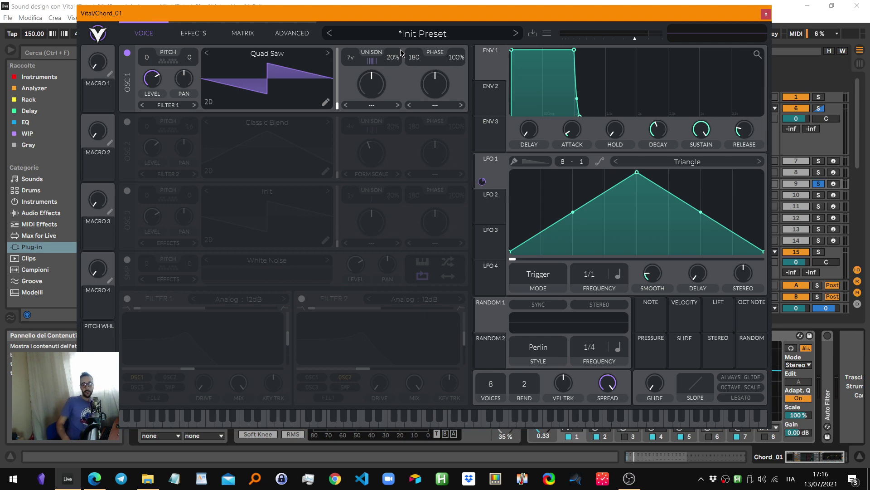
pyautogui.moveTo(391, 57)
pyautogui.mouseDown()
pyautogui.moveTo(387, 87)
pyautogui.moveTo(389, 42)
pyautogui.moveTo(391, 61)
pyautogui.mouseUp()
pyautogui.press('space')
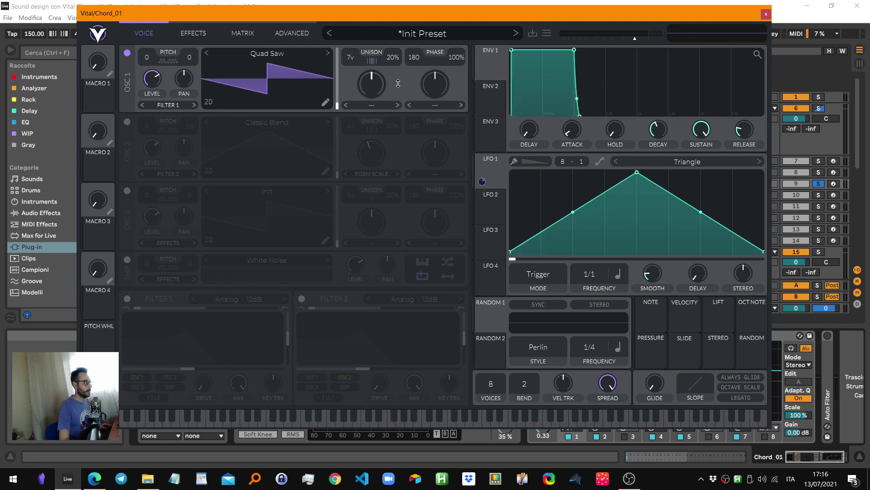
pyautogui.press('space')
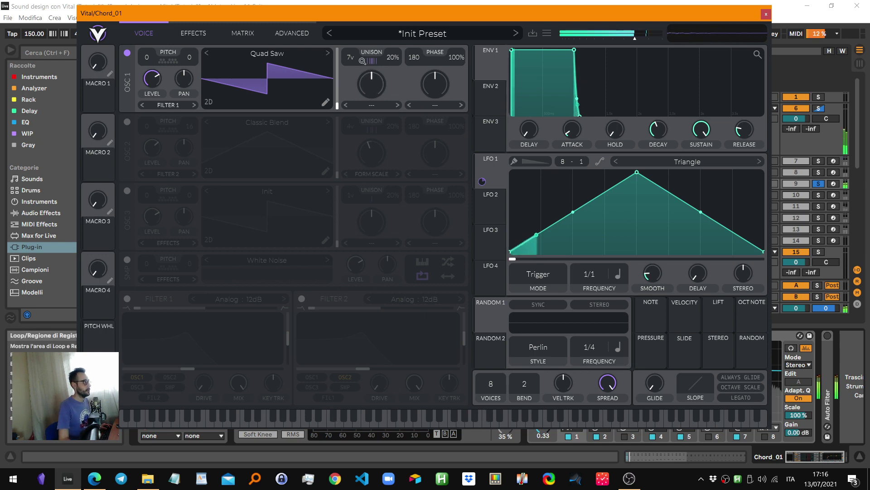
pyautogui.moveTo(350, 57)
pyautogui.mouseDown()
pyautogui.moveTo(336, 100)
pyautogui.moveTo(334, 57)
pyautogui.mouseUp()
pyautogui.press('space')
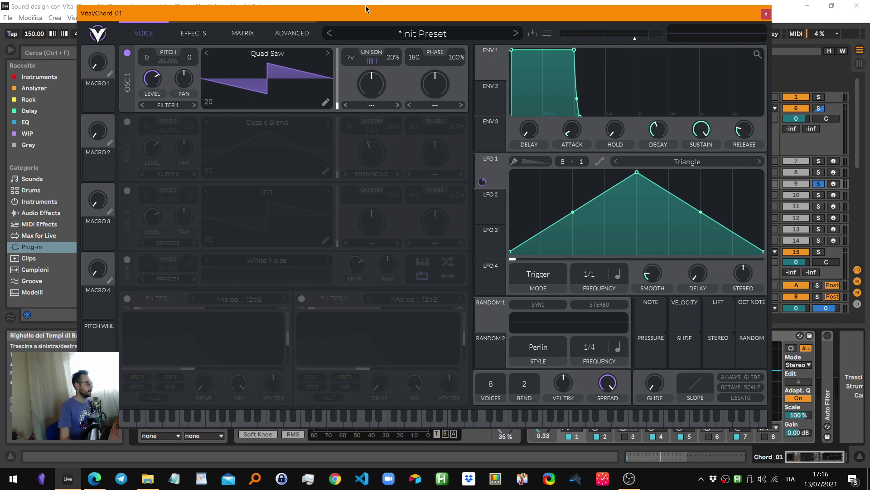
pyautogui.moveTo(351, 55); pyautogui.dragTo(348, 109)
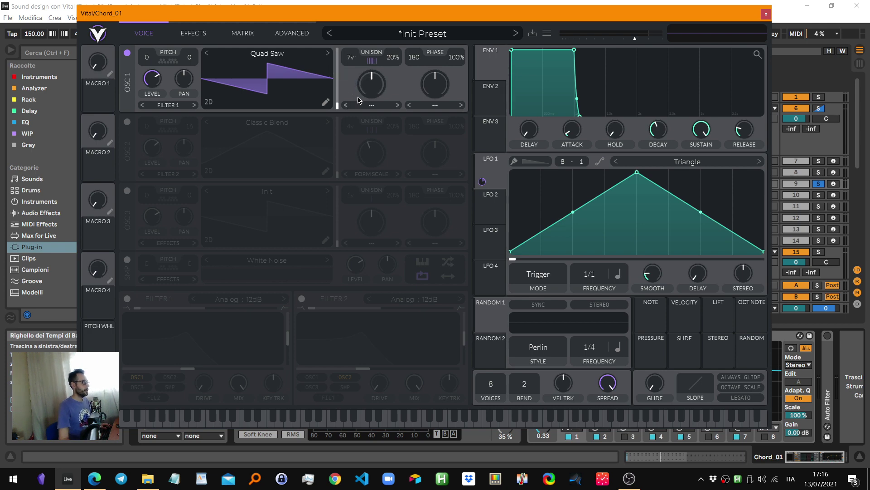
pyautogui.press('space')
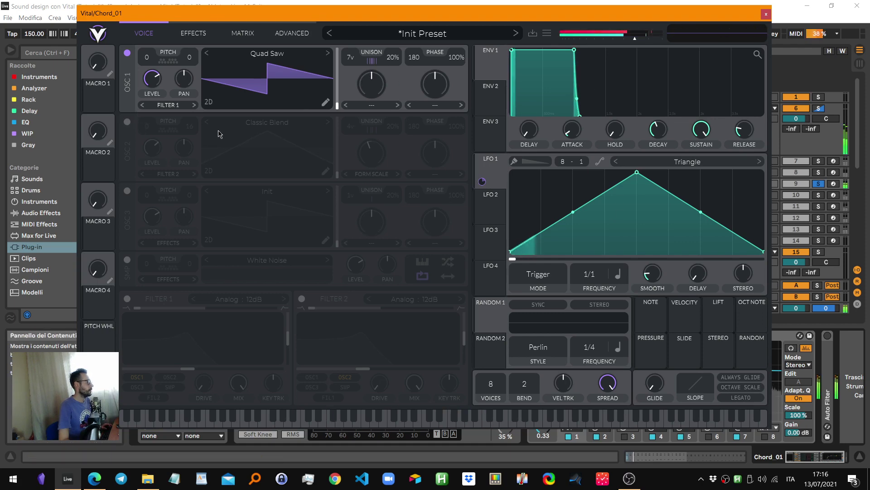
# Reactivate the Classic Blend oscillator and audition it with the Quad Saw oscillator switched off, then back on
pyautogui.click(127, 122)
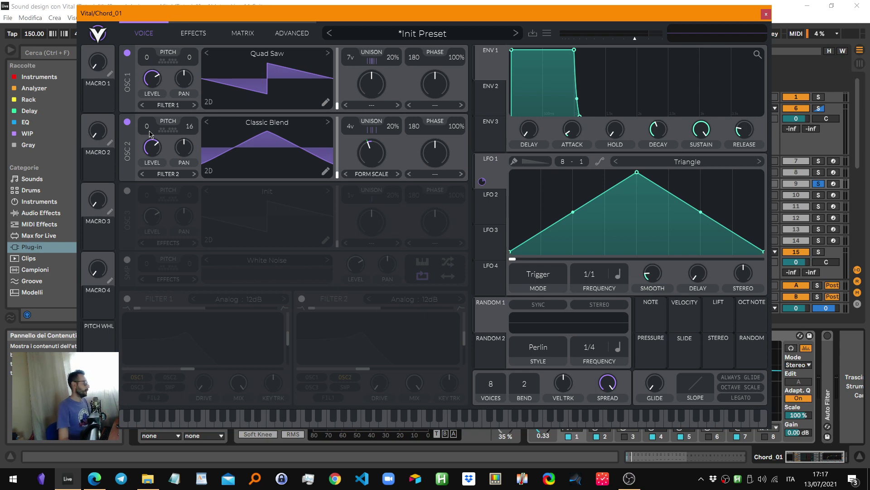
pyautogui.click(127, 53)
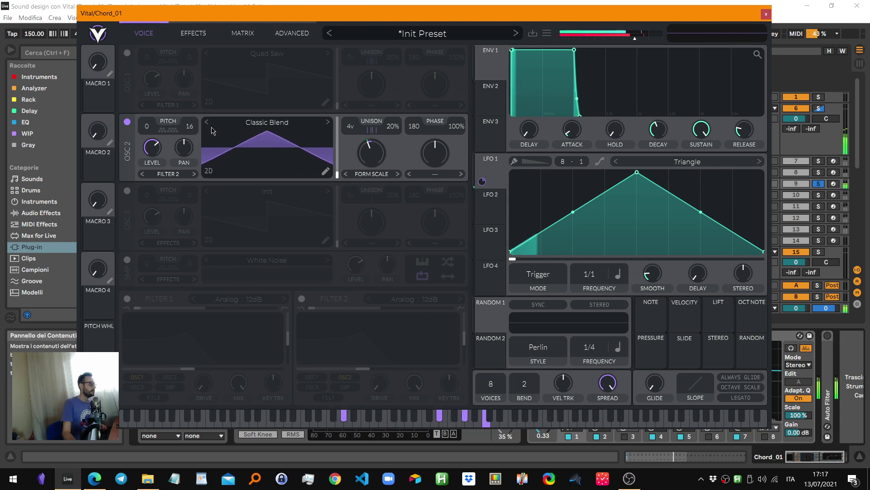
pyautogui.click(128, 53)
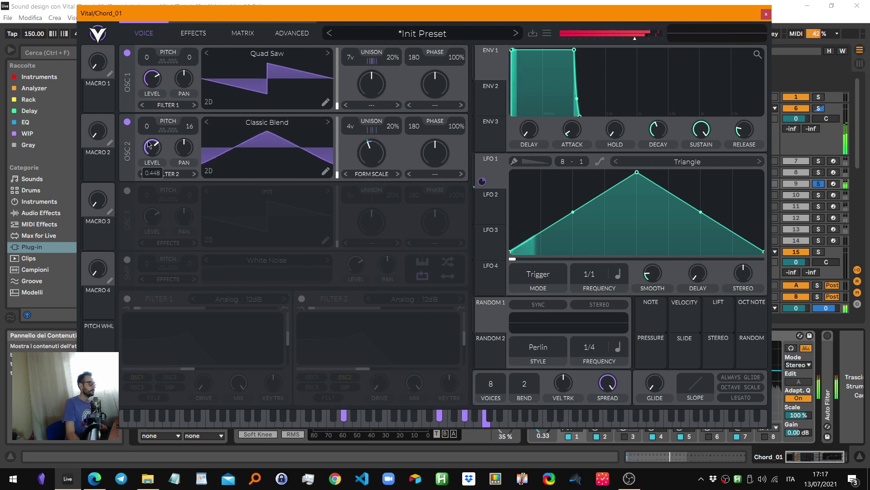
# Adjust oscillator 2's level and audition its transpose at 12 semitones before resetting the transpose to 0
pyautogui.moveTo(148, 132); pyautogui.dragTo(150, 142)
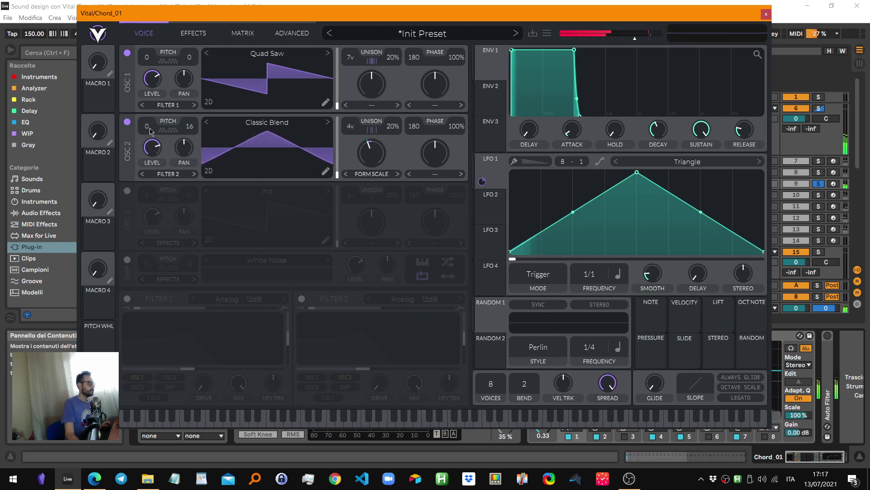
pyautogui.scroll(4, 147, 130)
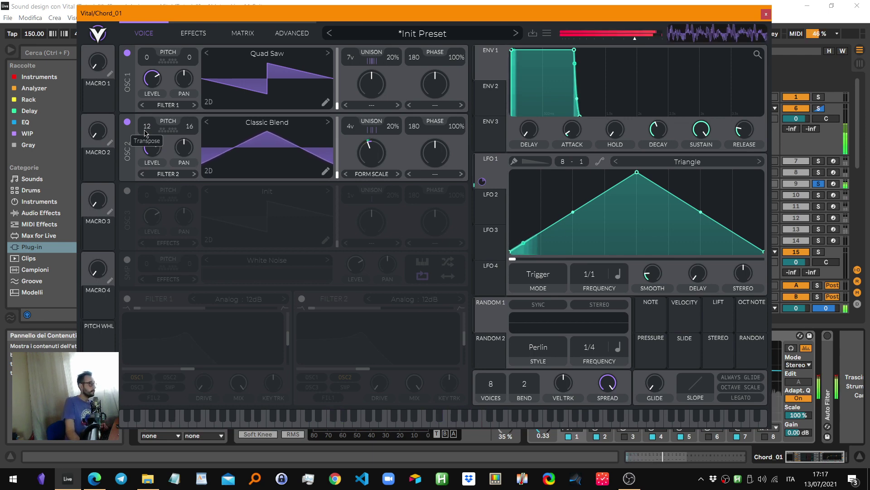
pyautogui.doubleClick(145, 130)
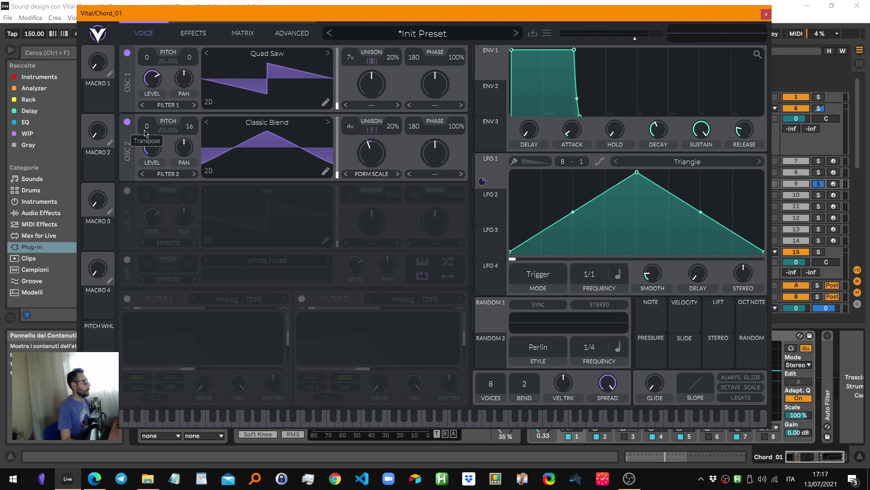
# Switch on Vital's multiband Compressor and audition the chord with it bypassed and reactivated
pyautogui.click(190, 33)
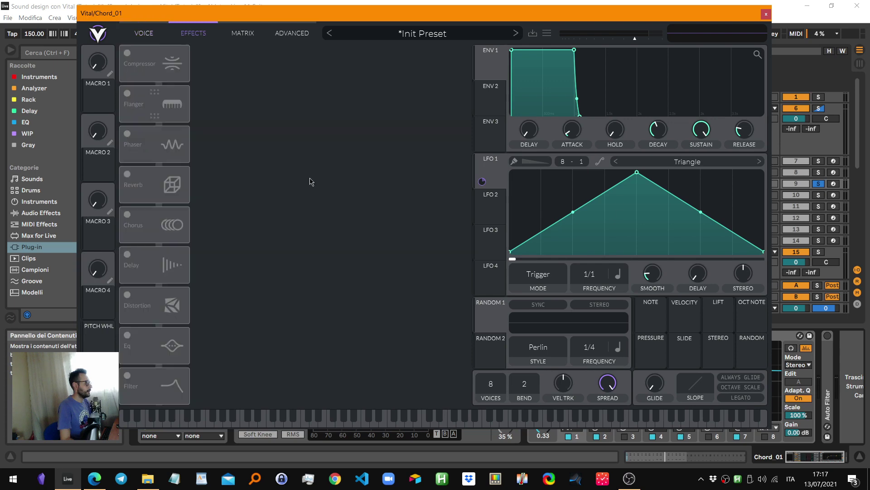
pyautogui.click(127, 53)
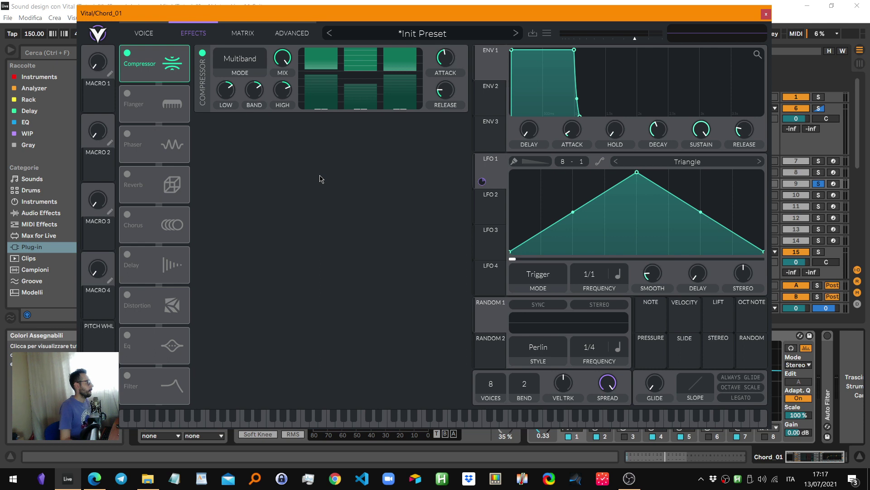
pyautogui.press('space')
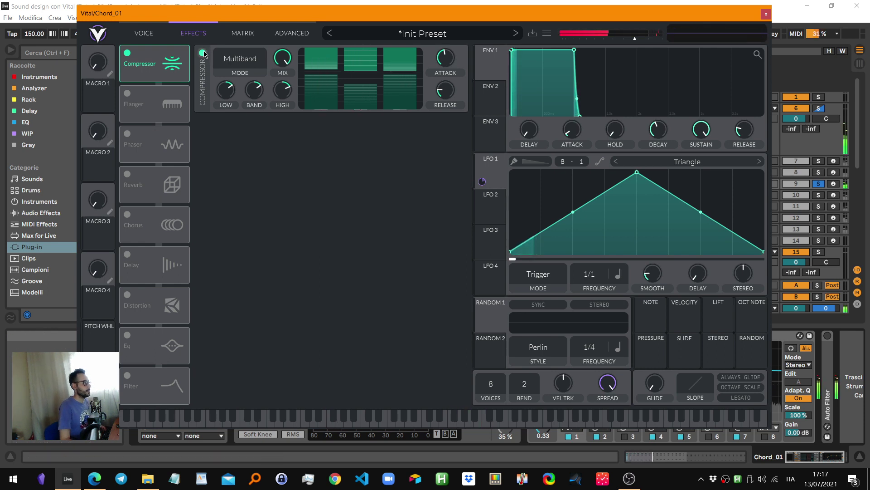
pyautogui.click(202, 53)
pyautogui.click(203, 53)
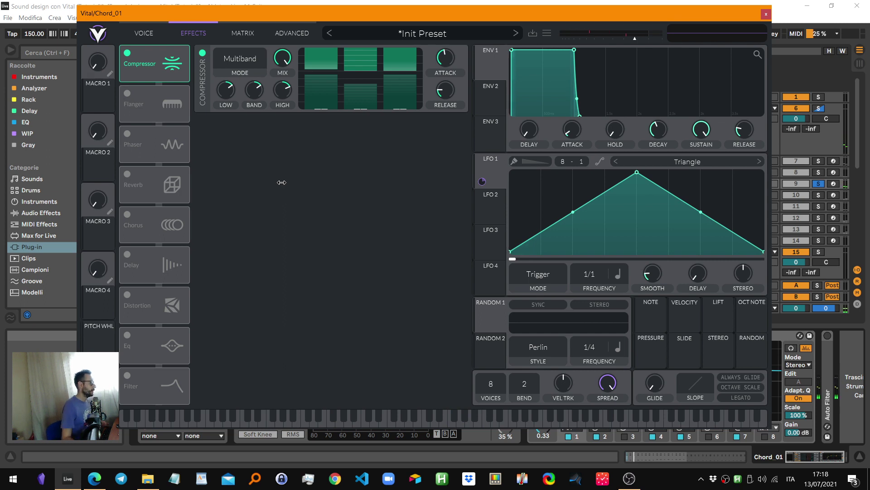
# Switch on the Flanger and audition its mix at about 93% before lowering the mix again
pyautogui.click(127, 93)
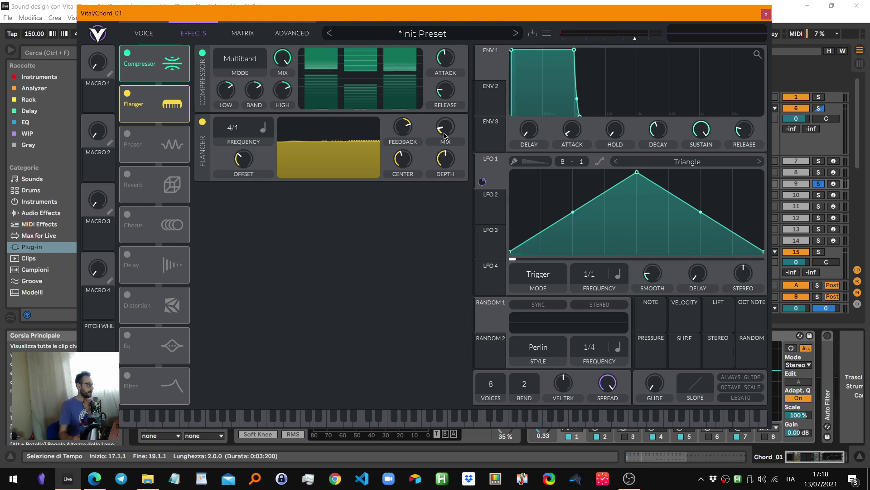
pyautogui.moveTo(445, 136)
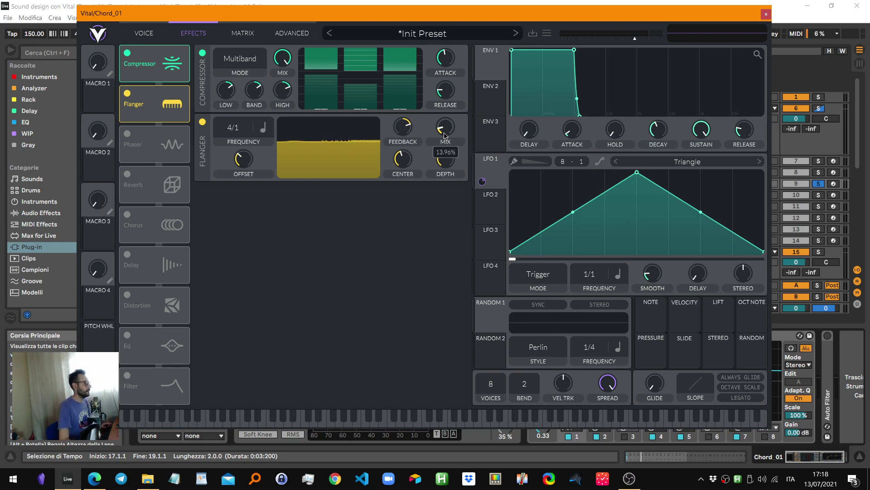
pyautogui.moveTo(444, 135); pyautogui.dragTo(456, 75)
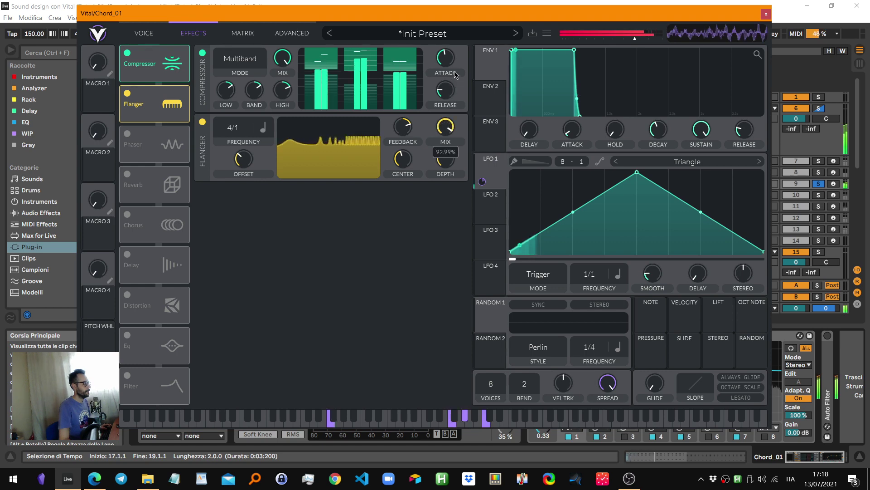
pyautogui.moveTo(442, 121); pyautogui.dragTo(430, 177)
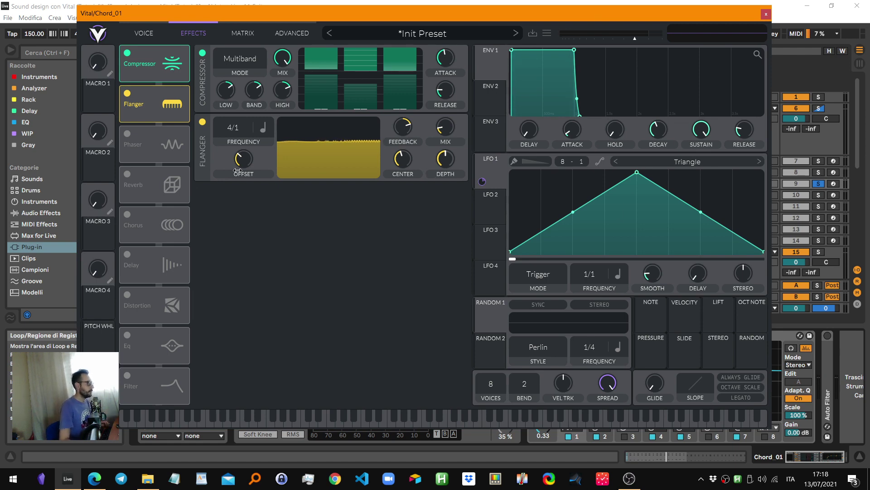
# Switch on the Phaser and raise its mix slightly during playback
pyautogui.click(128, 134)
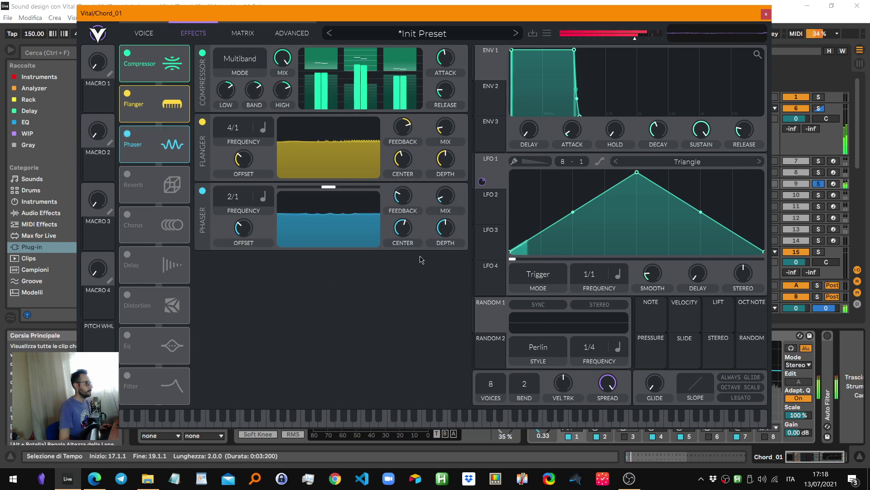
pyautogui.moveTo(445, 196)
pyautogui.mouseDown()
pyautogui.moveTo(446, 155)
pyautogui.moveTo(446, 188)
pyautogui.mouseUp()
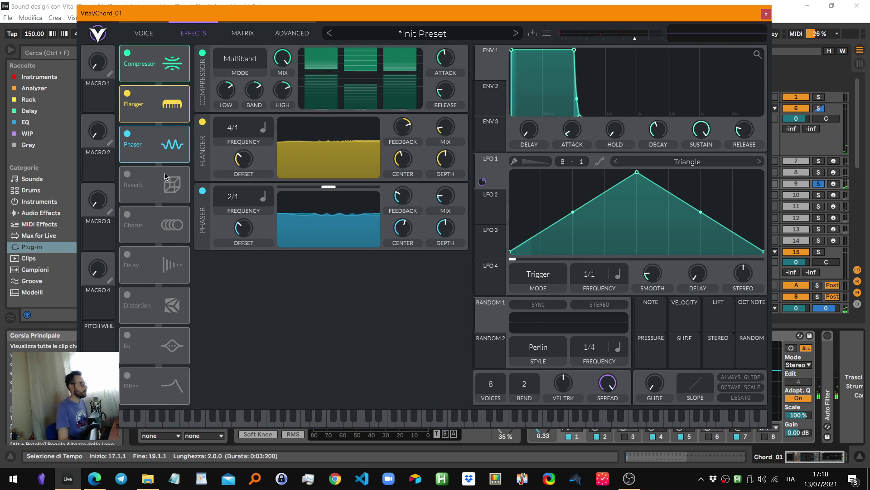
# Switch on the Reverb and set its mix to about 14%
pyautogui.click(127, 175)
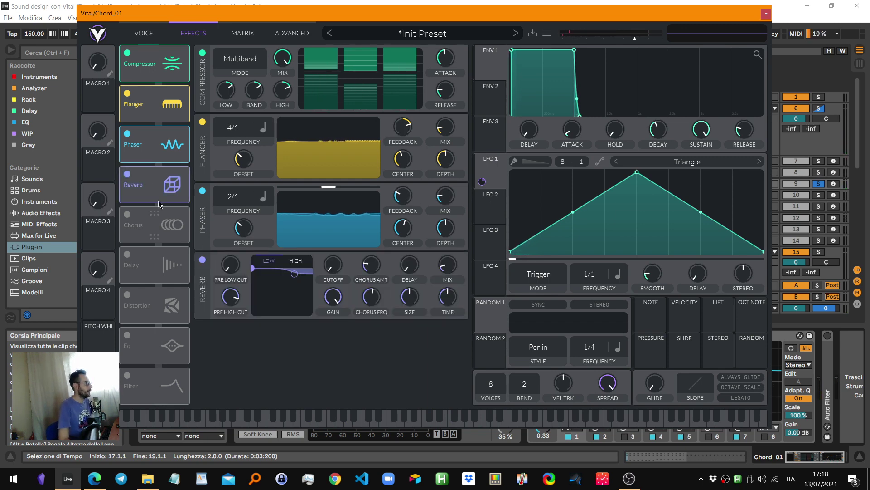
pyautogui.moveTo(444, 263); pyautogui.dragTo(440, 264)
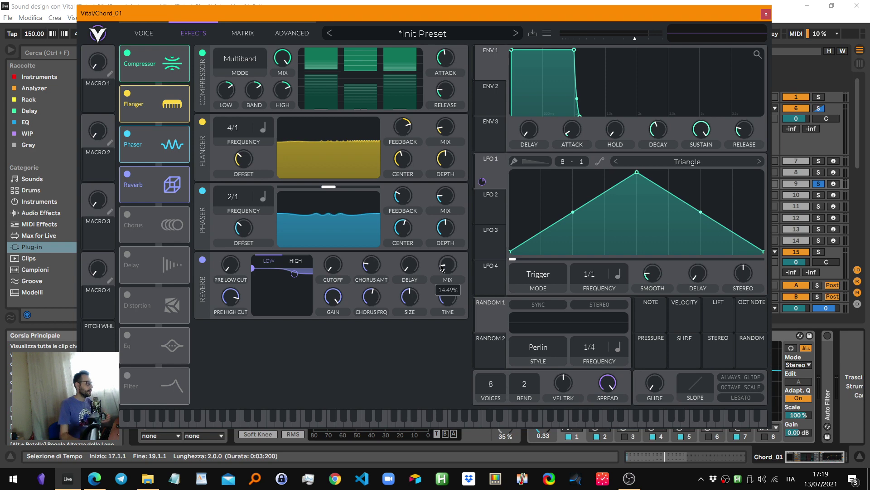
# Lower the stereo unison of oscillators 1 and 2 in the advanced settings, and reset both to 100%
pyautogui.click(284, 32)
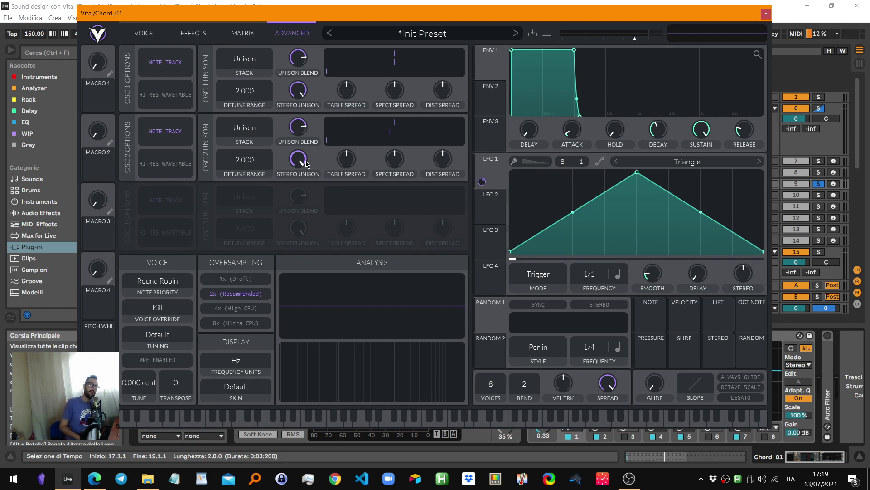
pyautogui.moveTo(303, 160); pyautogui.dragTo(303, 218)
pyautogui.moveTo(297, 90); pyautogui.dragTo(304, 195)
pyautogui.moveTo(296, 153); pyautogui.dragTo(295, 171)
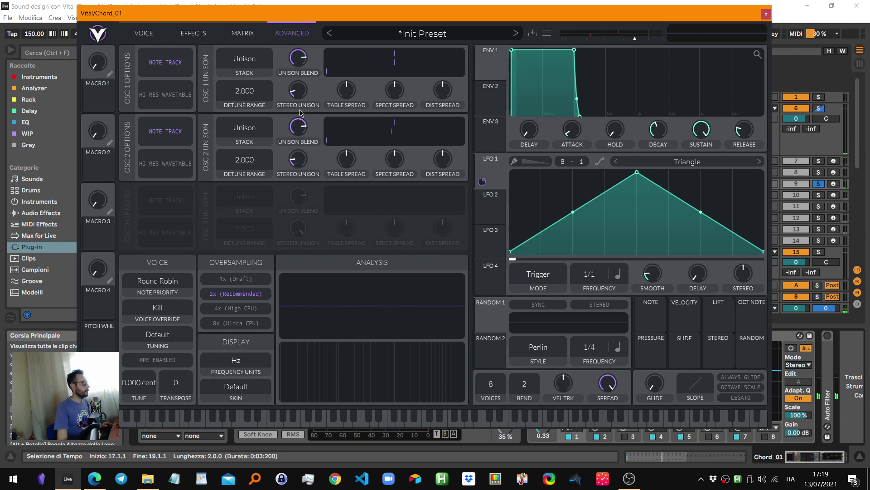
pyautogui.doubleClick(299, 159)
pyautogui.doubleClick(298, 87)
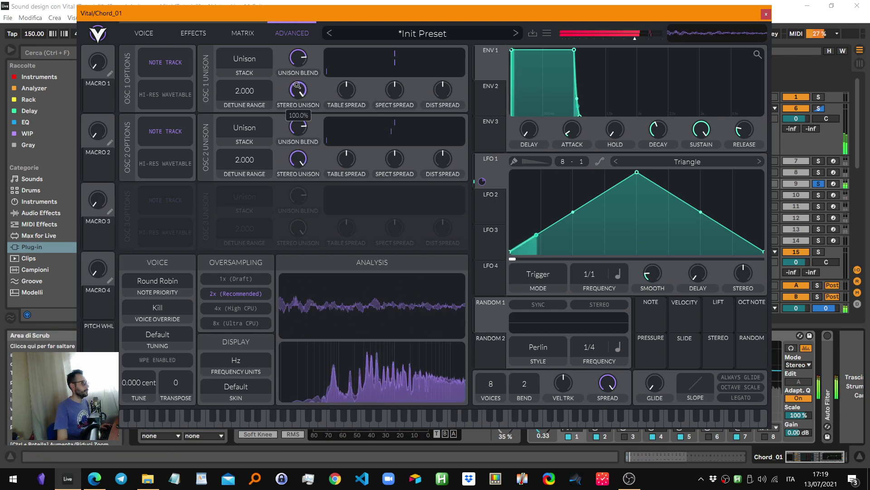
# Audition the chord with both oscillators' stereo unison pulled down to zero before restoring it
pyautogui.moveTo(297, 86); pyautogui.dragTo(299, 201)
pyautogui.moveTo(298, 158); pyautogui.dragTo(295, 329)
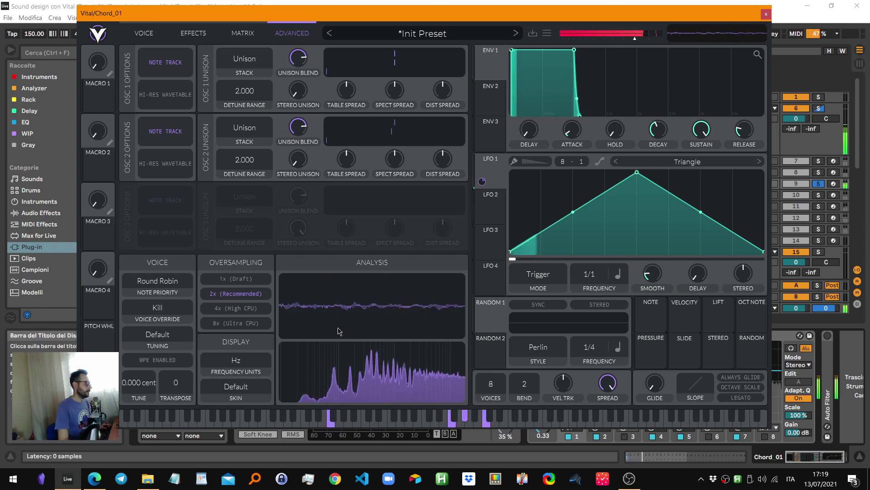
pyautogui.doubleClick(298, 159)
pyautogui.doubleClick(298, 90)
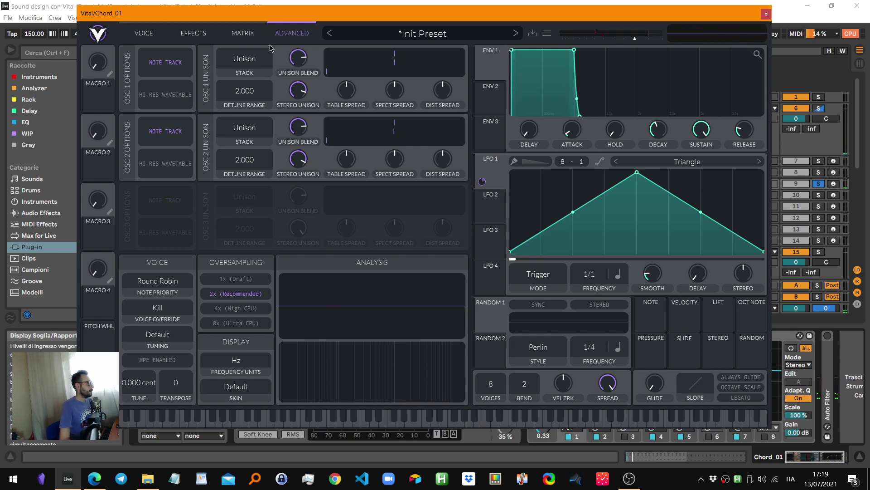
# Review LFO 1's routing to oscillator 2's spectral morph, then lower the Formant Scale morph amount slightly
pyautogui.click(240, 34)
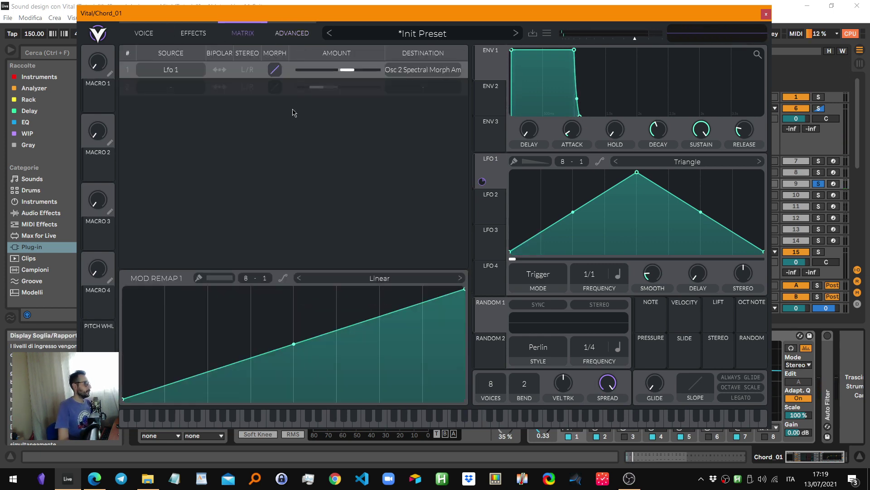
pyautogui.click(152, 33)
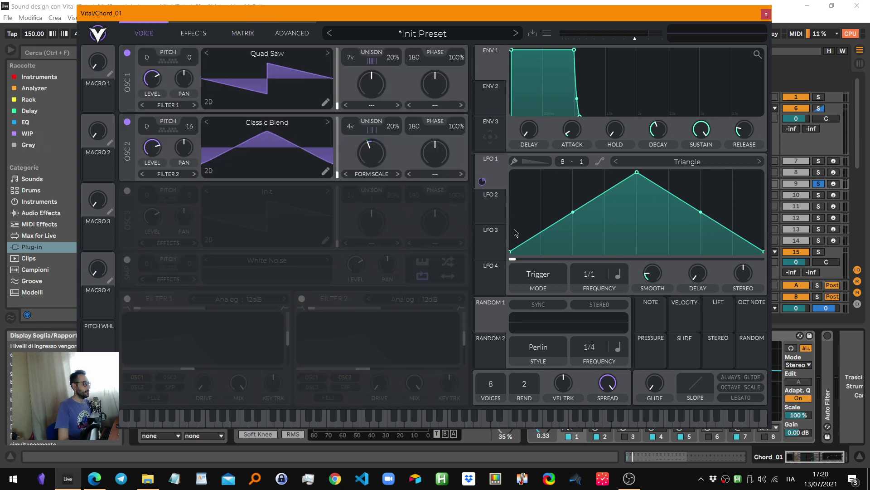
pyautogui.moveTo(484, 183)
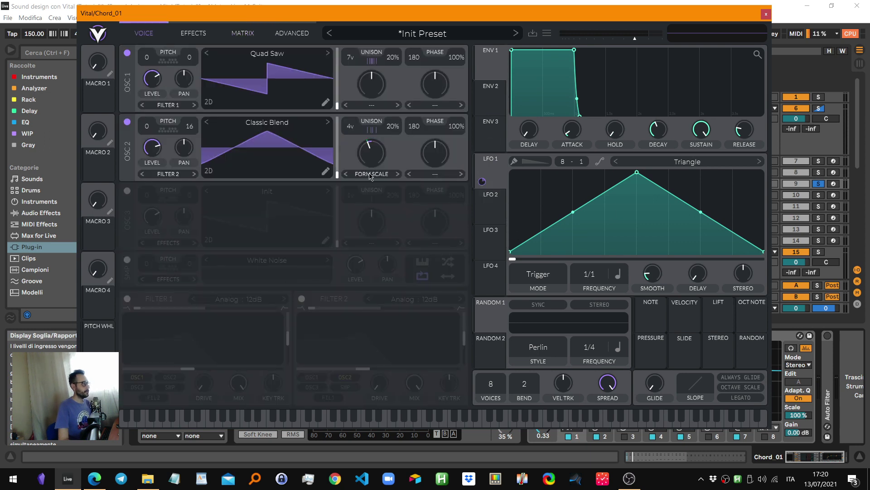
pyautogui.moveTo(371, 163)
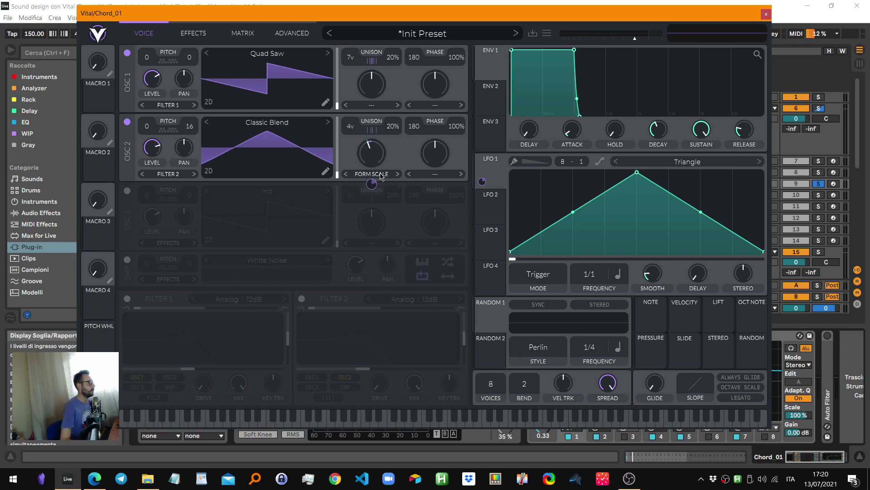
pyautogui.click(381, 175)
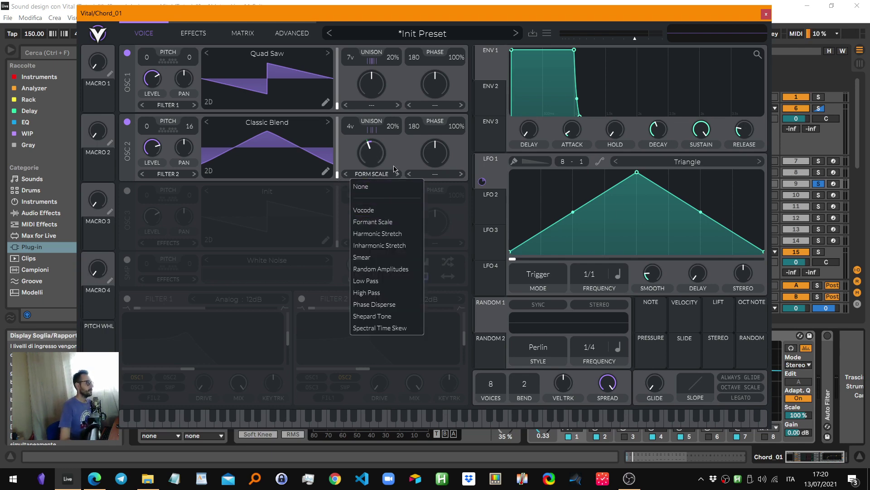
pyautogui.click(394, 171)
pyautogui.moveTo(379, 155)
pyautogui.mouseDown()
pyautogui.moveTo(376, 145)
pyautogui.moveTo(374, 155)
pyautogui.mouseUp()
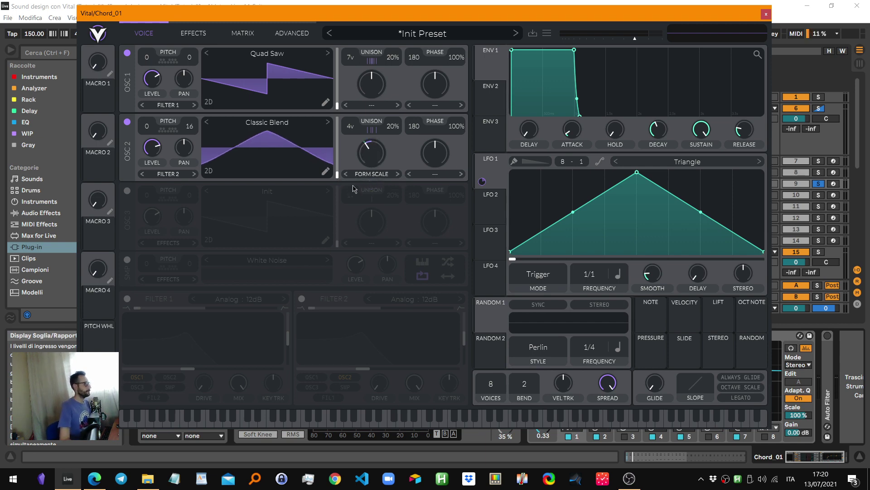
# Close Chord_01's Vital window, solo the Chord_02 track and open its Vital instrument
pyautogui.click(766, 14)
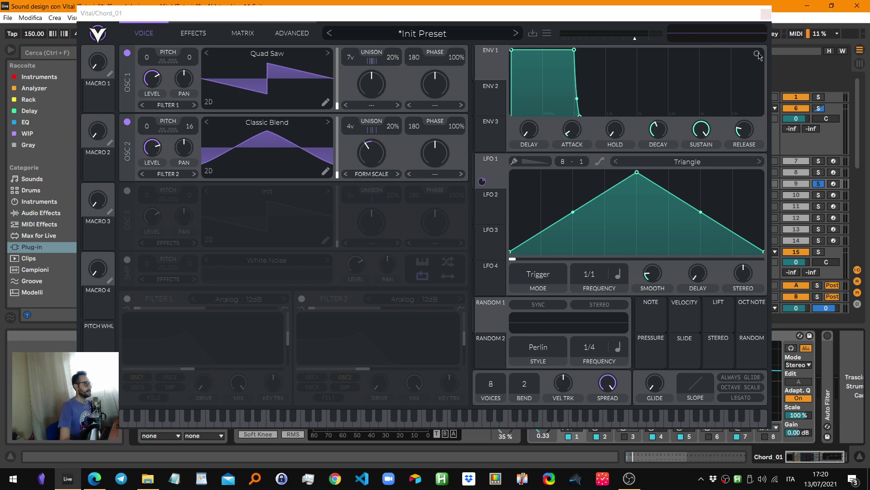
pyautogui.click(710, 198)
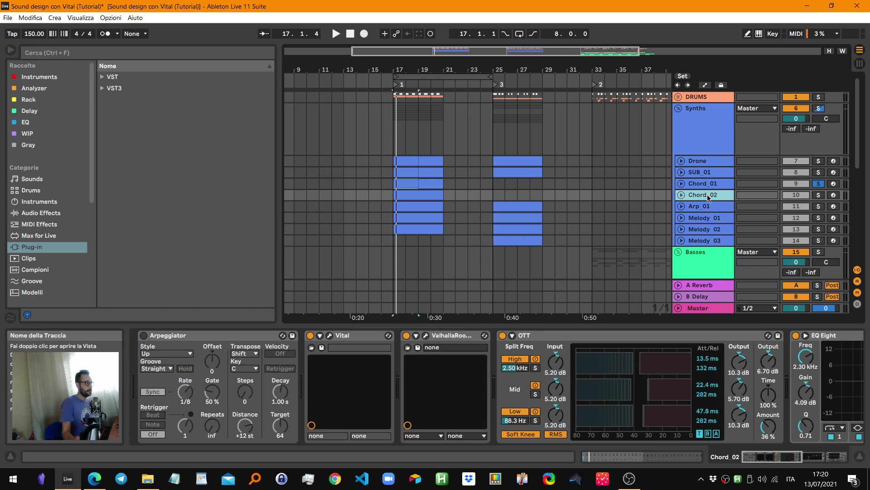
pyautogui.press('s')
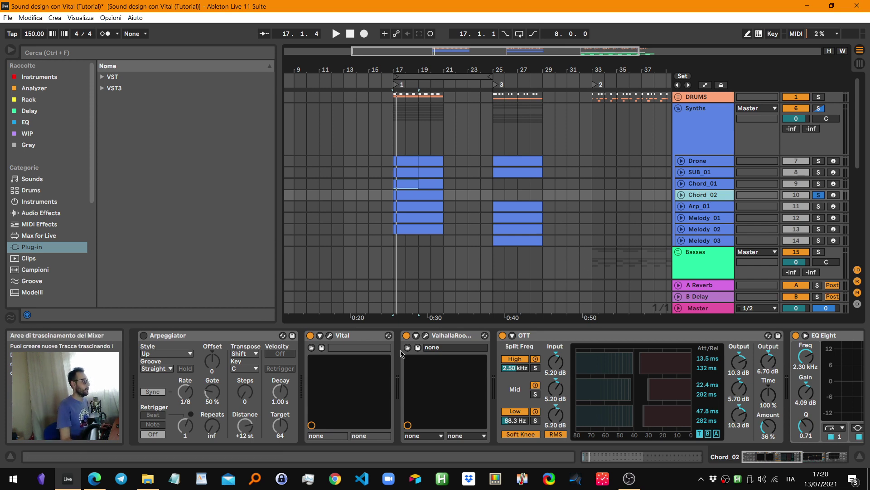
pyautogui.click(330, 337)
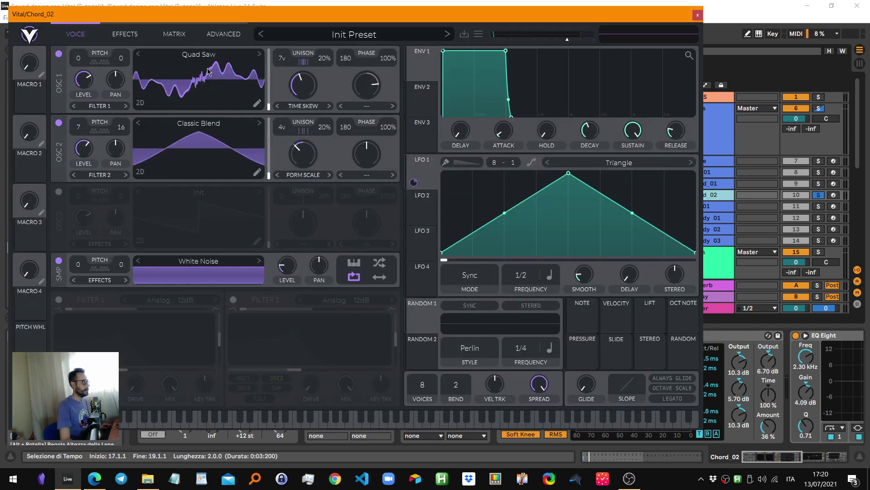
# Examine oscillator 1's spectral morph amount and its list of available morph types
pyautogui.click(311, 90)
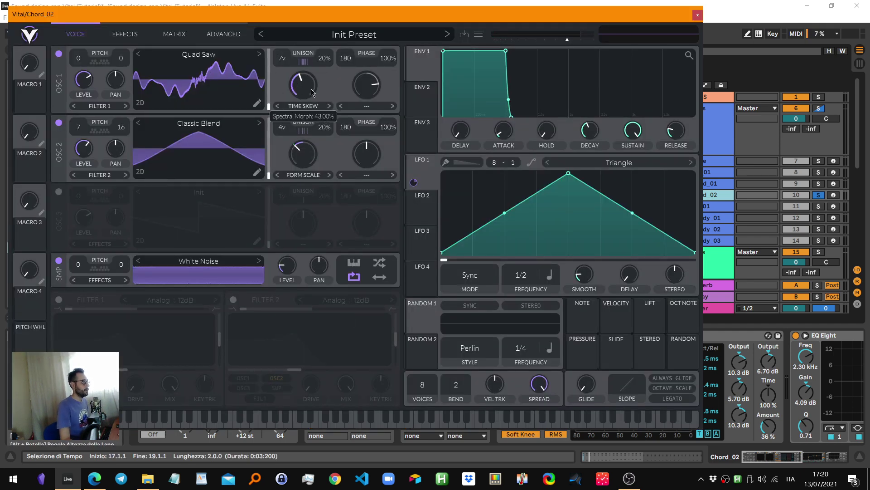
pyautogui.moveTo(310, 94)
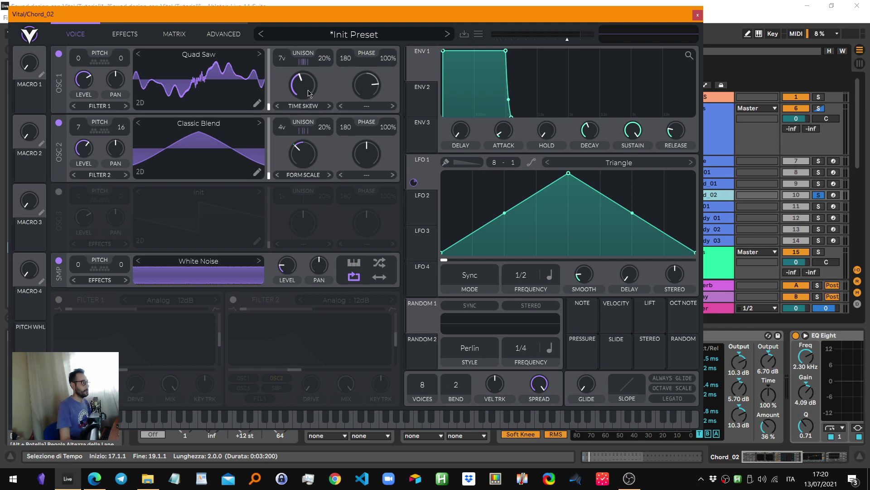
pyautogui.click(302, 107)
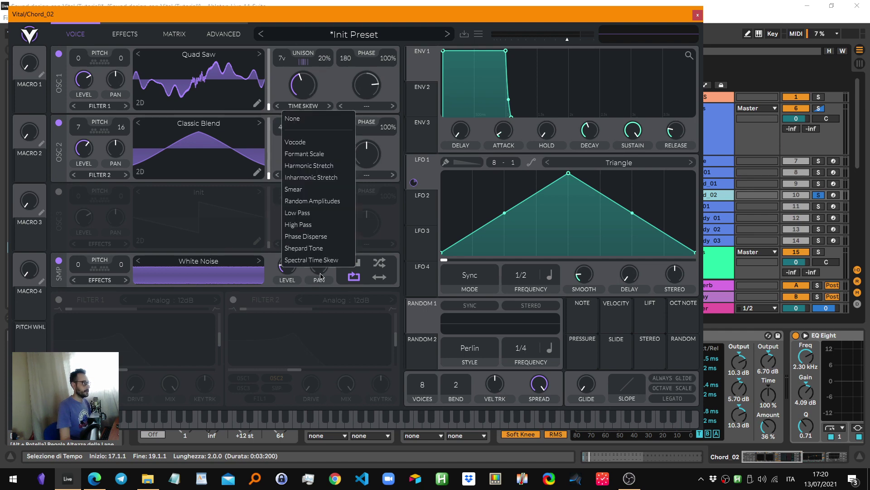
pyautogui.click(320, 83)
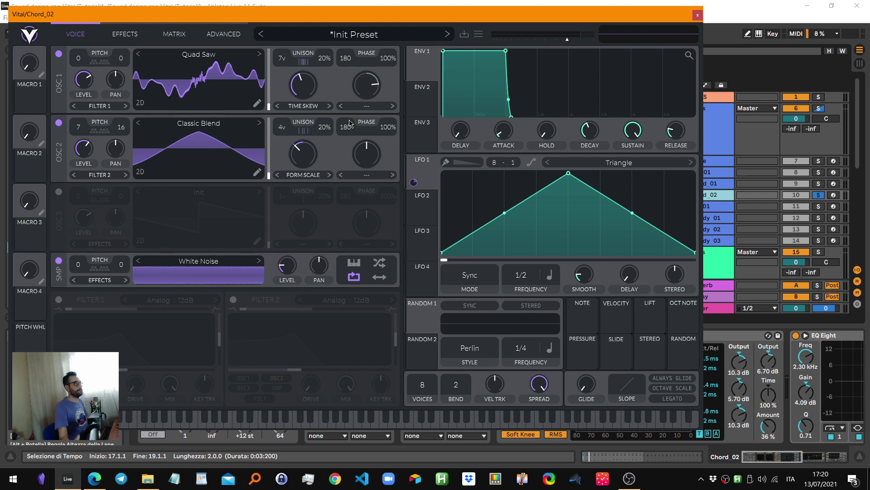
# Solo and play Chord_01, move the SPAN analyzer clear of Vital's oscillators, and play Chord_02 soloed for comparison
pyautogui.click(819, 183)
pyautogui.press('space')
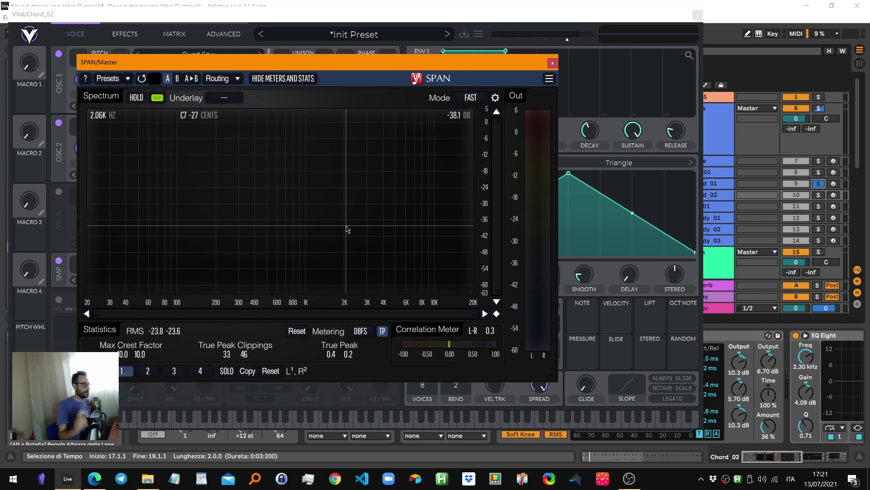
pyautogui.moveTo(534, 67); pyautogui.dragTo(602, 341)
pyautogui.click(651, 182)
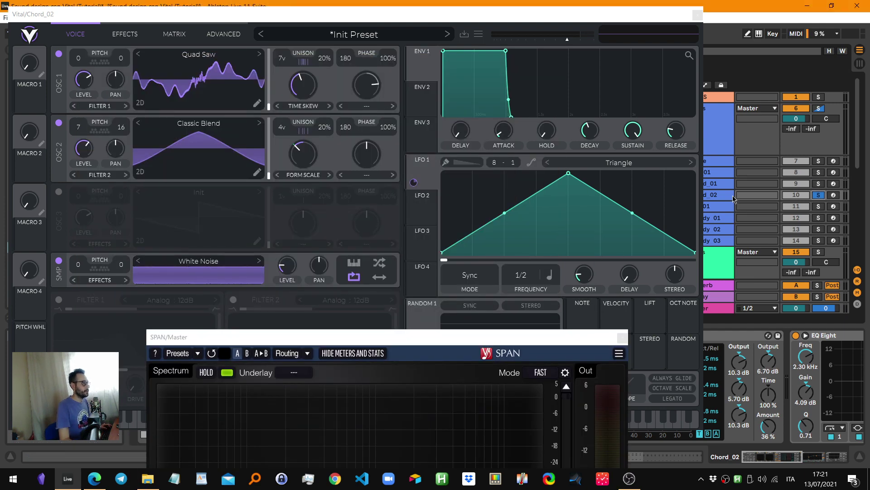
pyautogui.press('space')
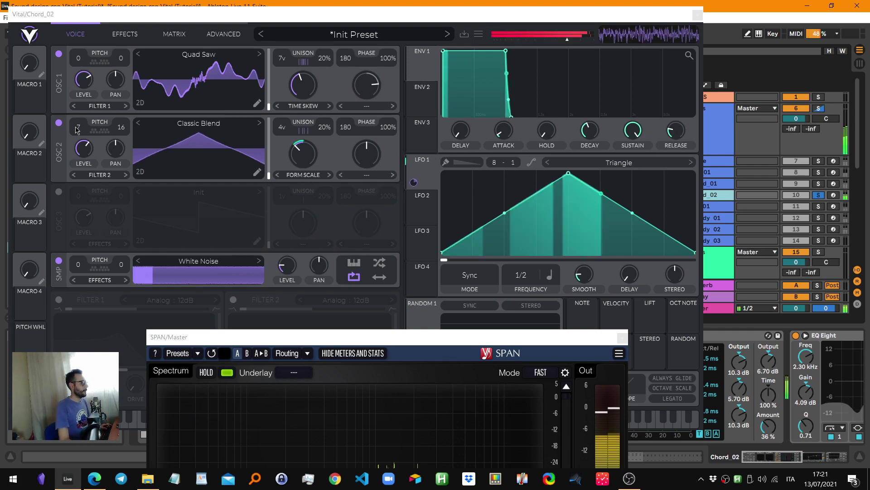
# Reposition SPAN to show its full spectrum, add Chord_01 to the solo and play both chords together
pyautogui.moveTo(263, 344); pyautogui.dragTo(282, 169)
pyautogui.keyDown('ctrl'); pyautogui.click(822, 184); pyautogui.keyUp('ctrl')
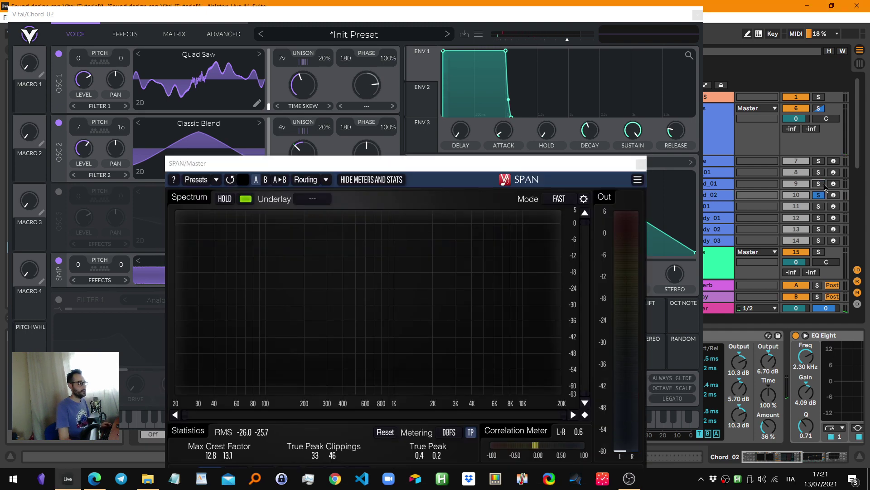
pyautogui.press('space')
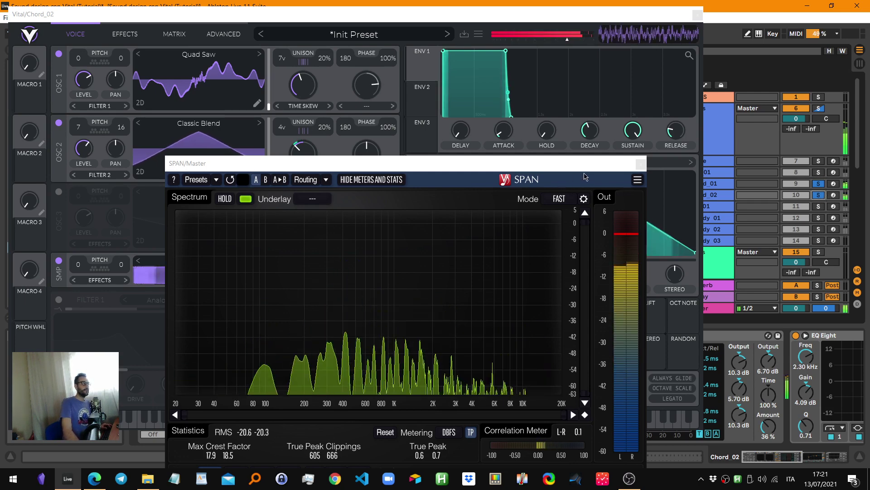
# Set oscillator 1's spectral morph to None for comparison, then switch it back to Spectral Time Skew
pyautogui.click(244, 147)
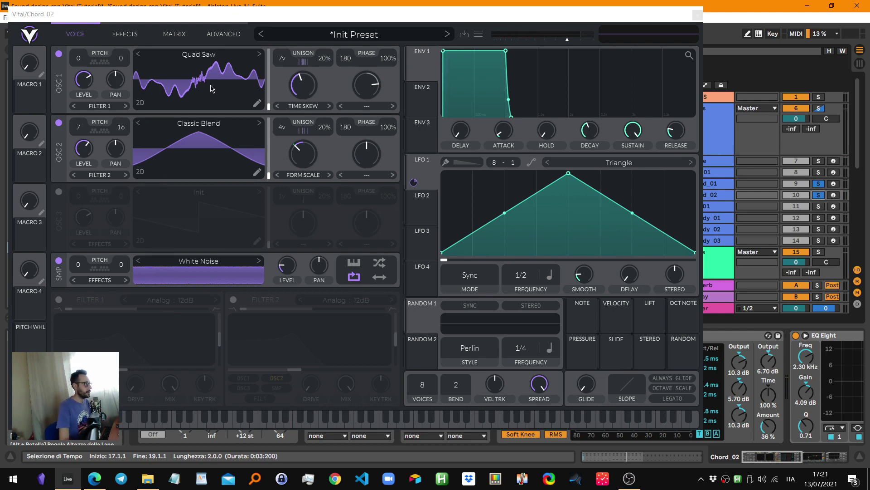
pyautogui.click(299, 106)
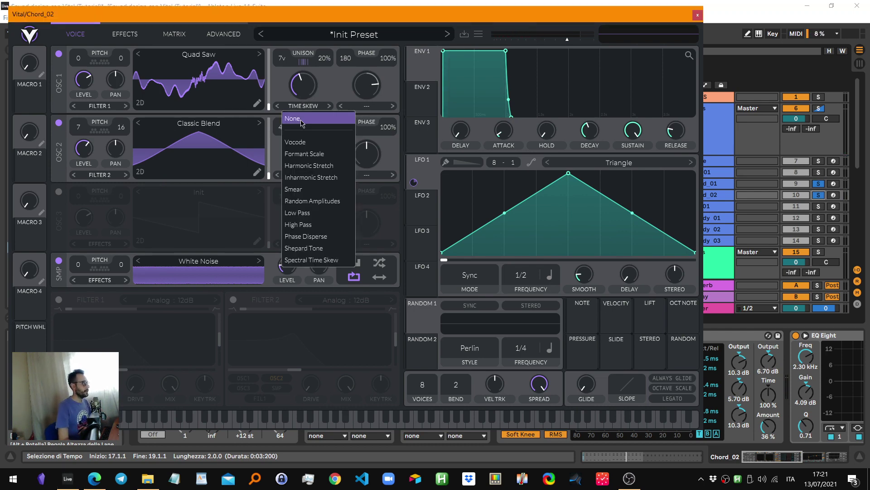
pyautogui.click(292, 118)
pyautogui.click(294, 107)
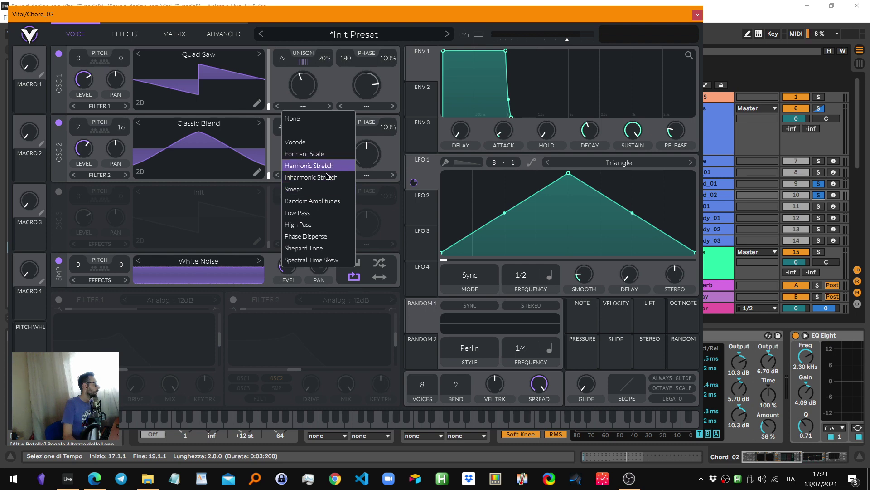
pyautogui.click(318, 260)
pyautogui.click(308, 107)
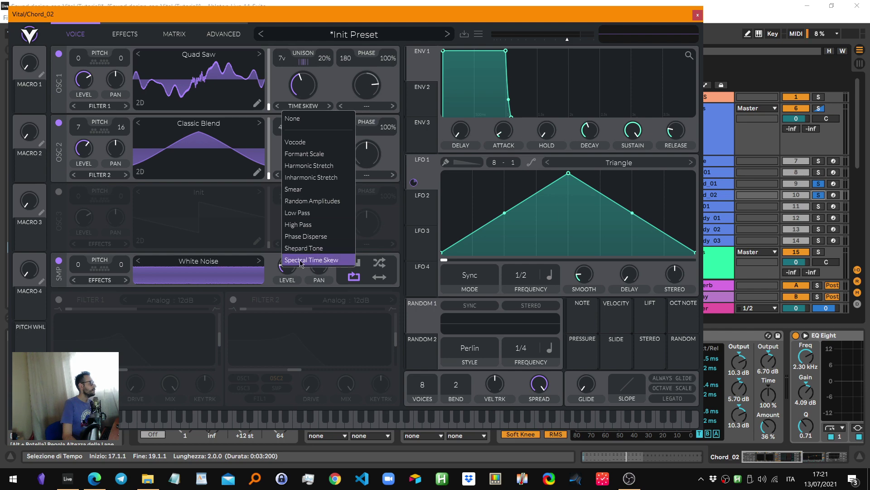
pyautogui.click(260, 135)
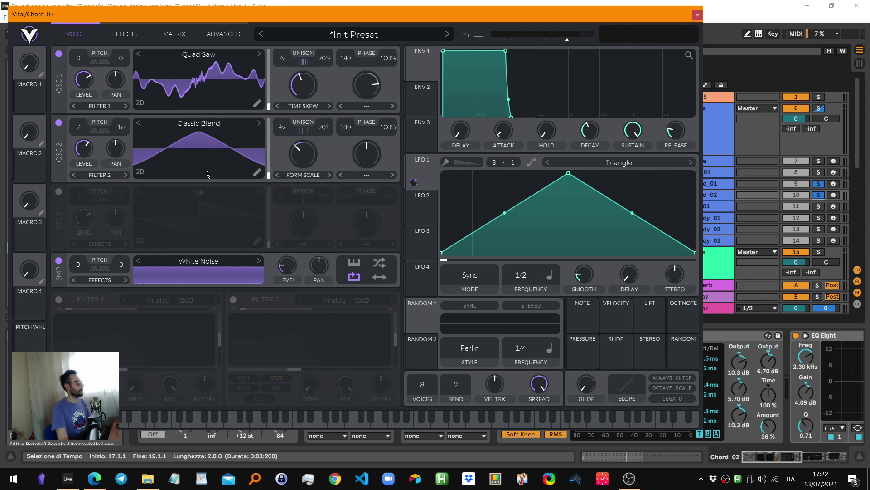
# Cycle oscillator 1's wavetable display through its view modes, including SP, and return it to 2D
pyautogui.click(138, 103)
pyautogui.click(139, 103)
pyautogui.click(138, 103)
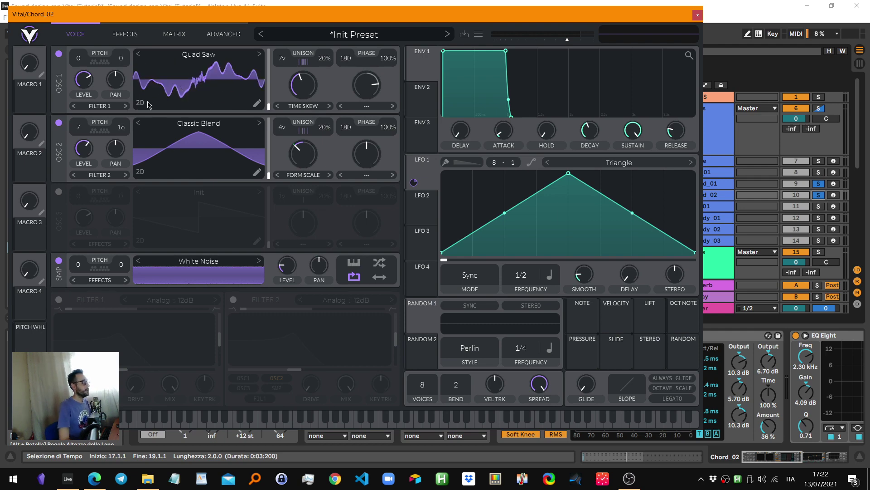
pyautogui.click(139, 104)
pyautogui.click(139, 103)
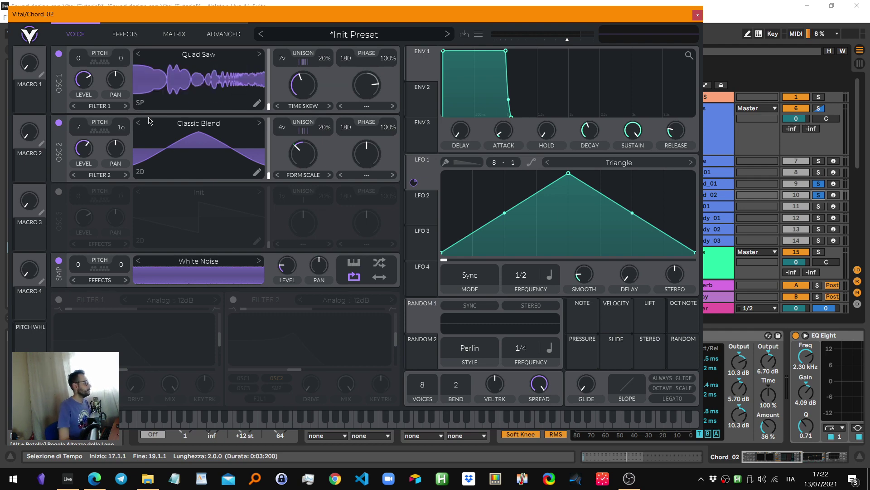
pyautogui.click(140, 103)
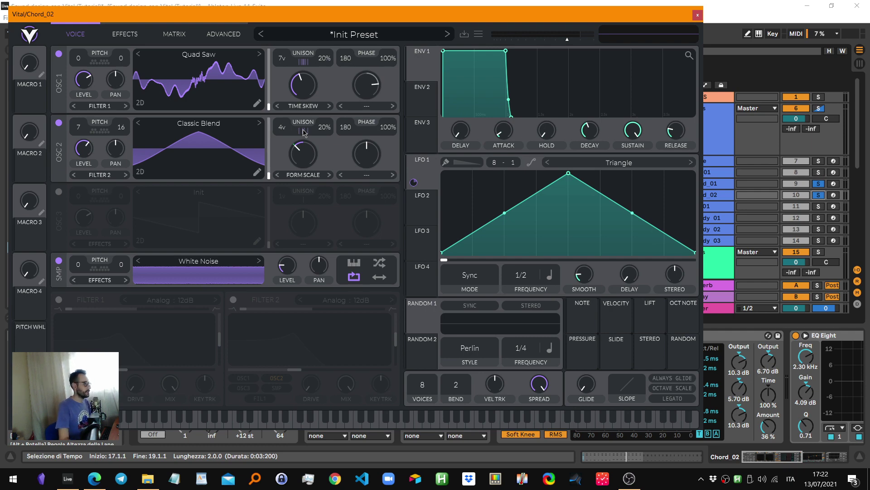
# Review Chord_02's advanced unison settings, modulation matrix and effects in Vital, and close its window
pyautogui.click(213, 37)
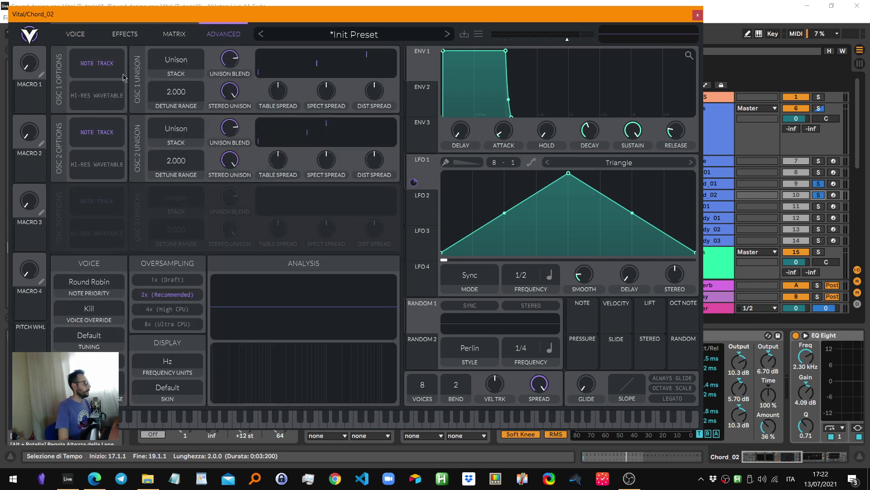
pyautogui.click(169, 35)
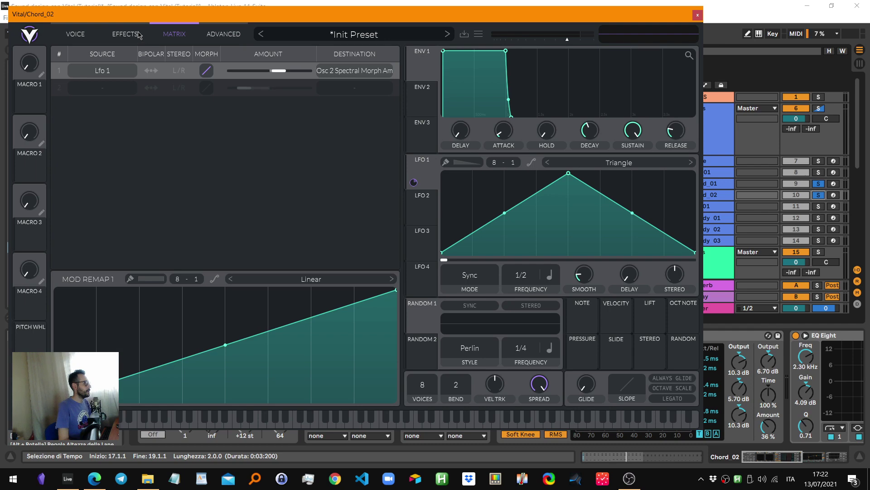
pyautogui.click(138, 36)
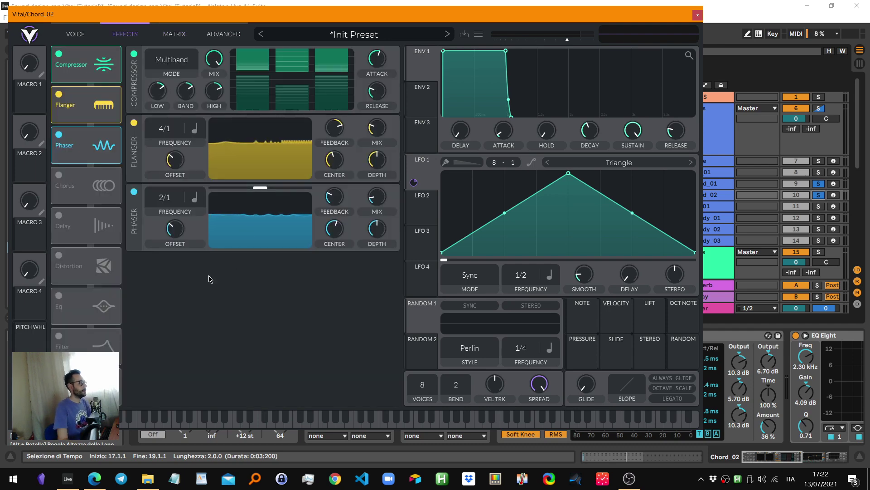
pyautogui.click(697, 16)
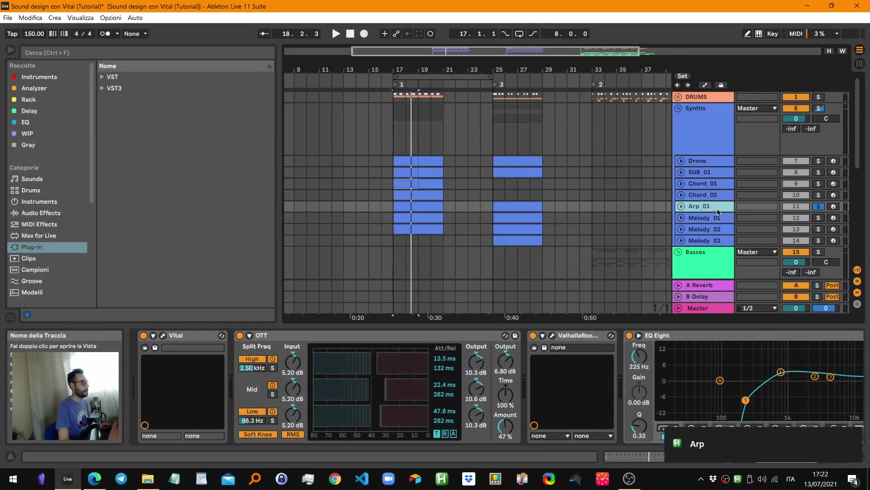
# Play the soloed Arp_01 track briefly, then open its Vital instrument and position the window for viewing
pyautogui.press('space')
pyautogui.click(411, 207)
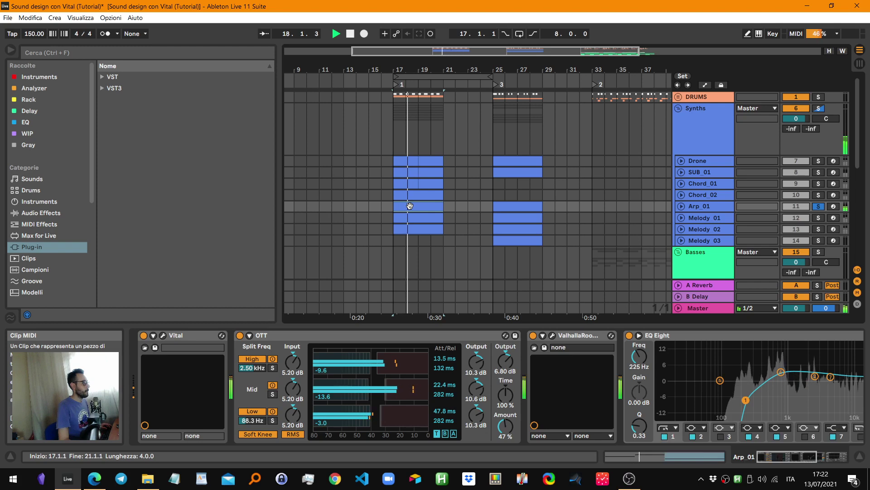
pyautogui.press('space')
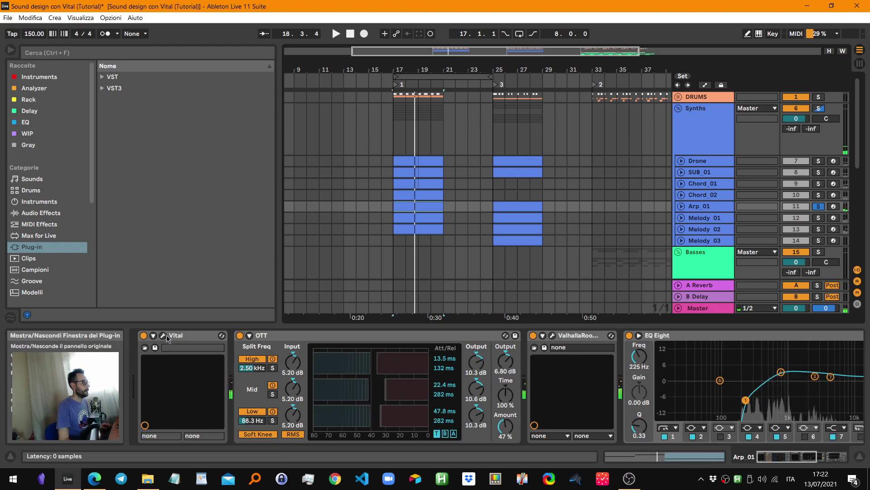
pyautogui.click(166, 337)
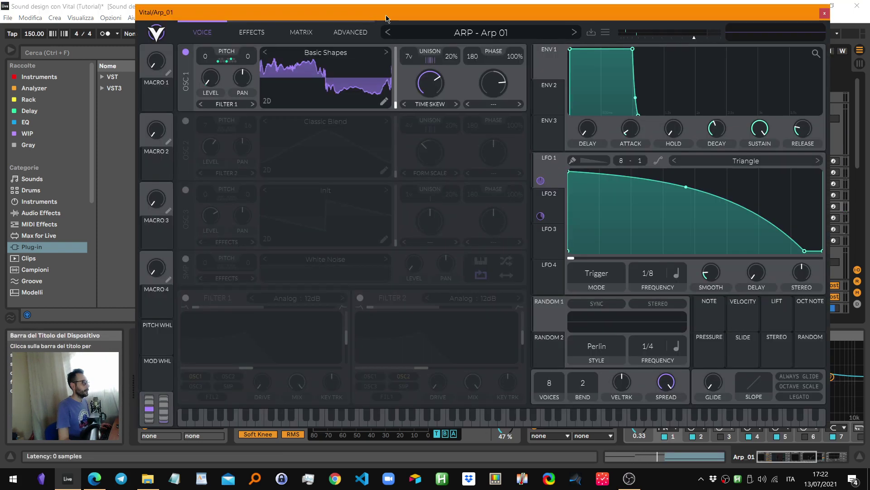
pyautogui.moveTo(386, 18); pyautogui.dragTo(350, 25)
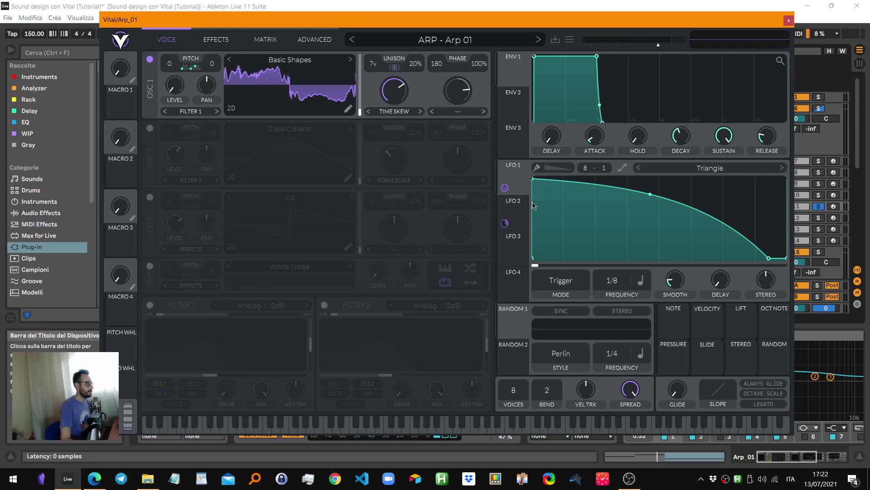
# Examine the spectral morph and phase distortion options available for Arp_01's oscillator 1 without changing them
pyautogui.click(393, 113)
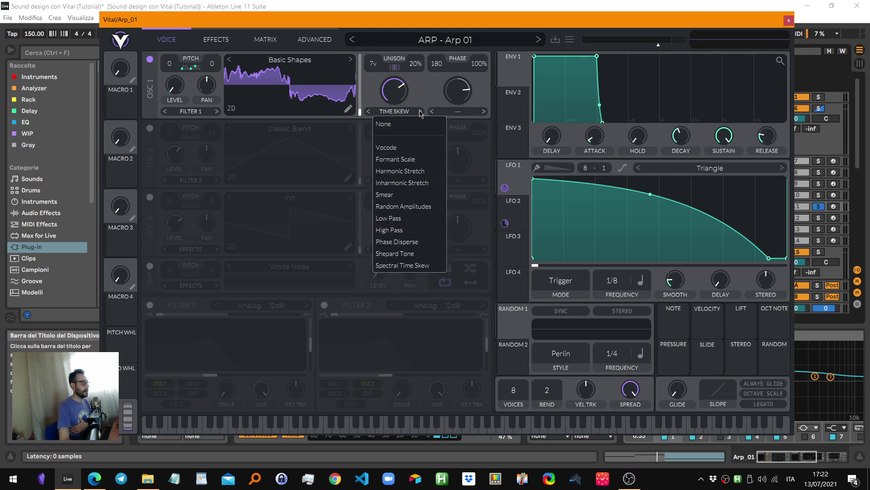
pyautogui.click(409, 99)
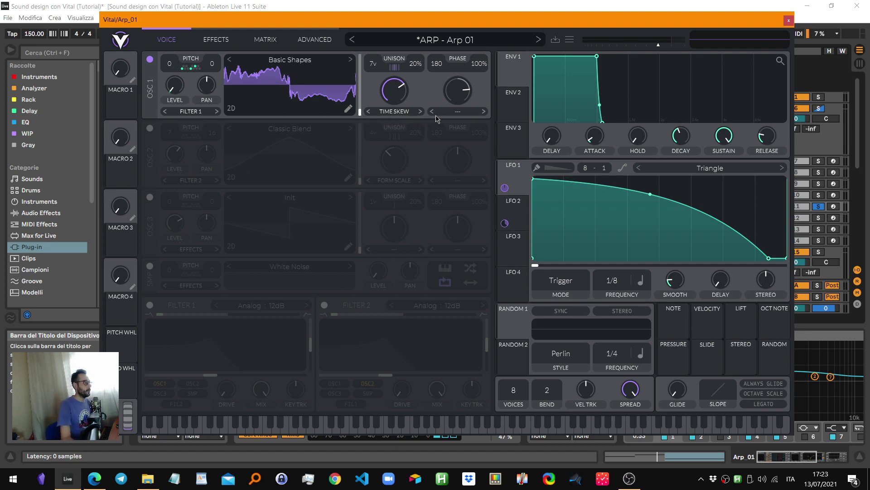
pyautogui.click(456, 113)
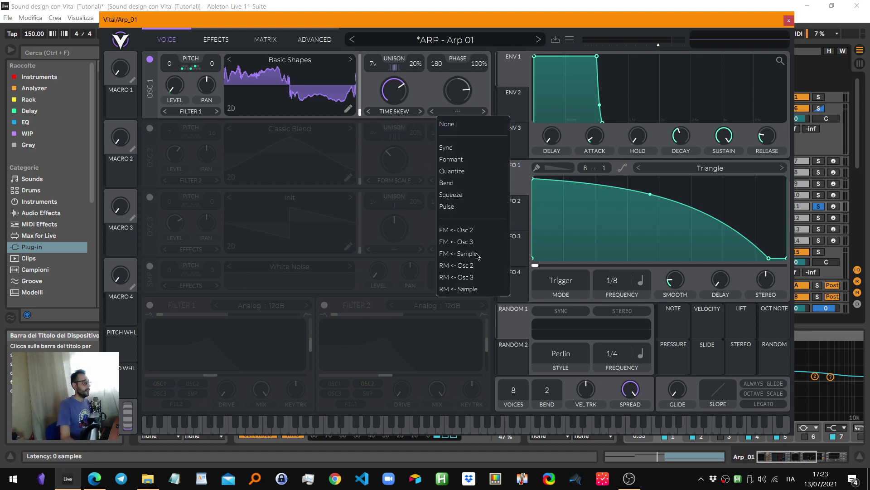
pyautogui.click(428, 154)
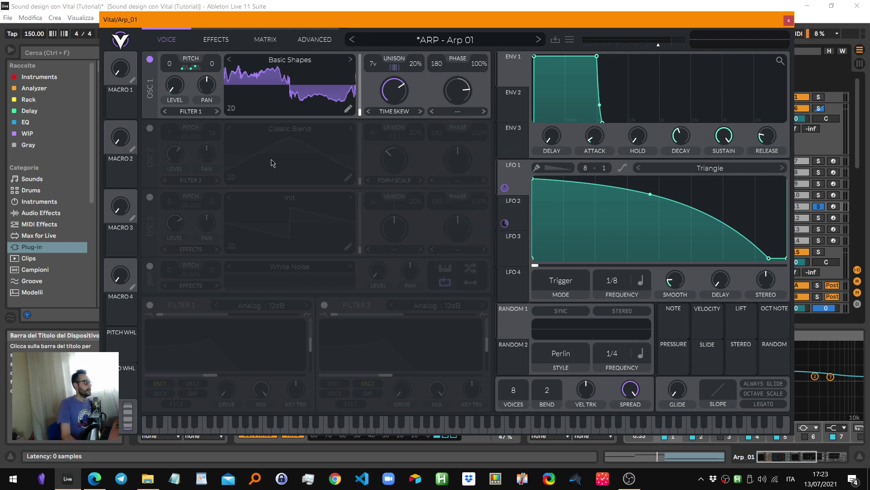
# Briefly enable and disable oscillator 2, then review Arp_01's effects chain and return to the oscillators
pyautogui.click(150, 128)
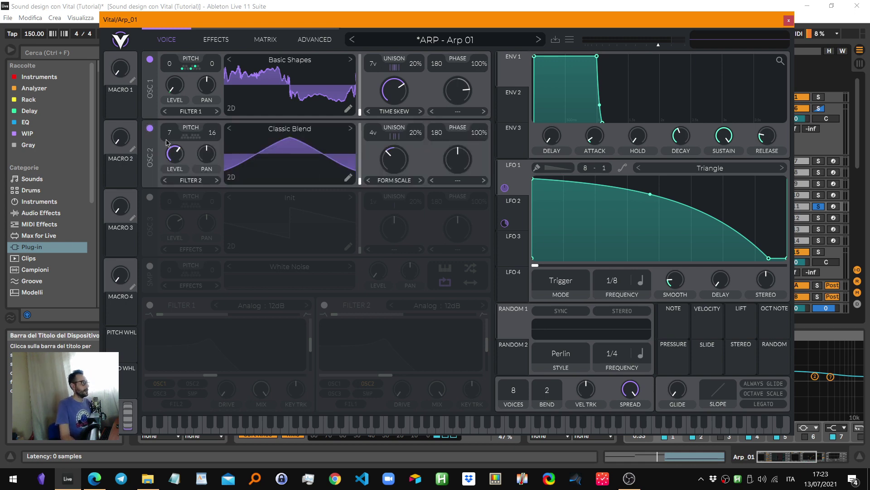
pyautogui.click(149, 128)
pyautogui.click(210, 41)
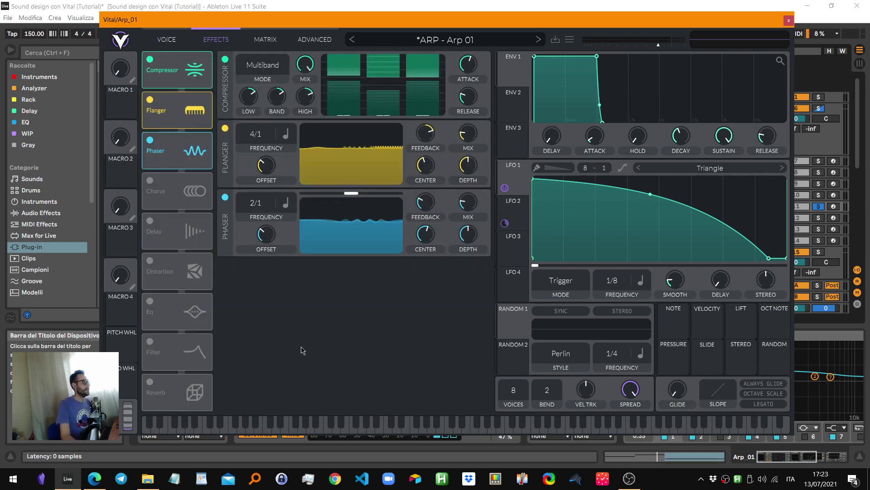
pyautogui.click(166, 39)
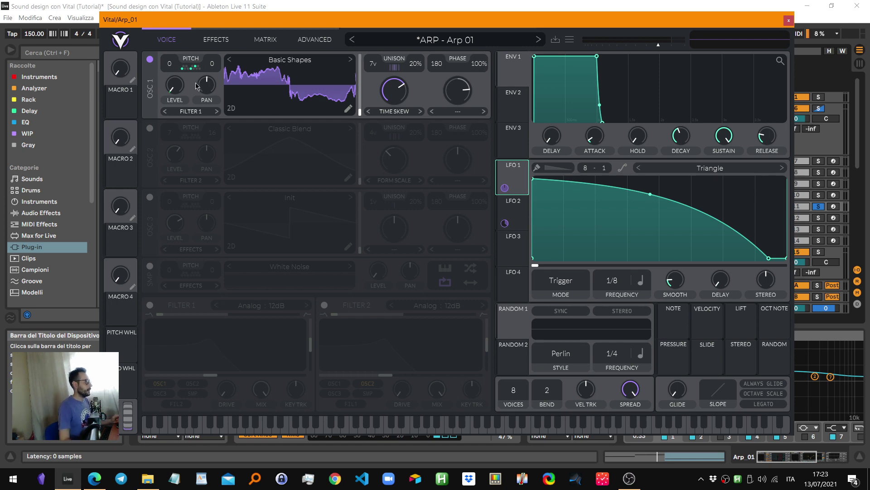
# Examine oscillator 1's transpose snap notes and the stepped LFO 2 shape that modulates its pitch
pyautogui.click(192, 68)
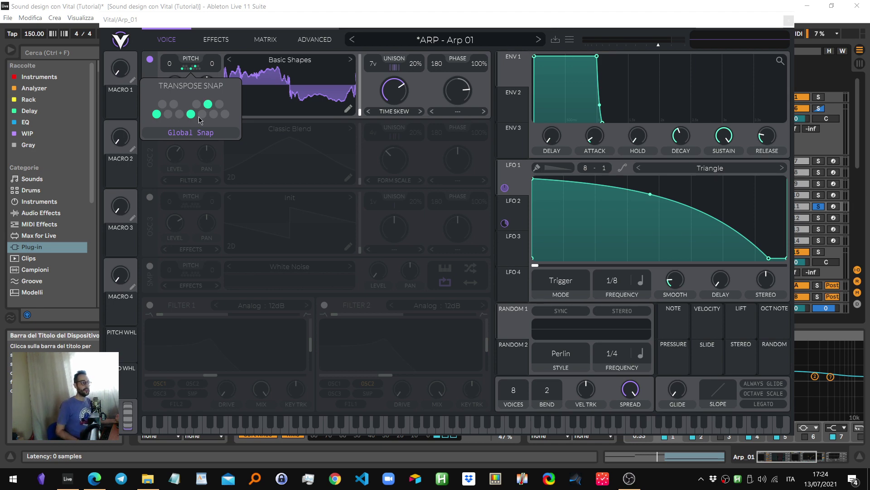
pyautogui.click(519, 213)
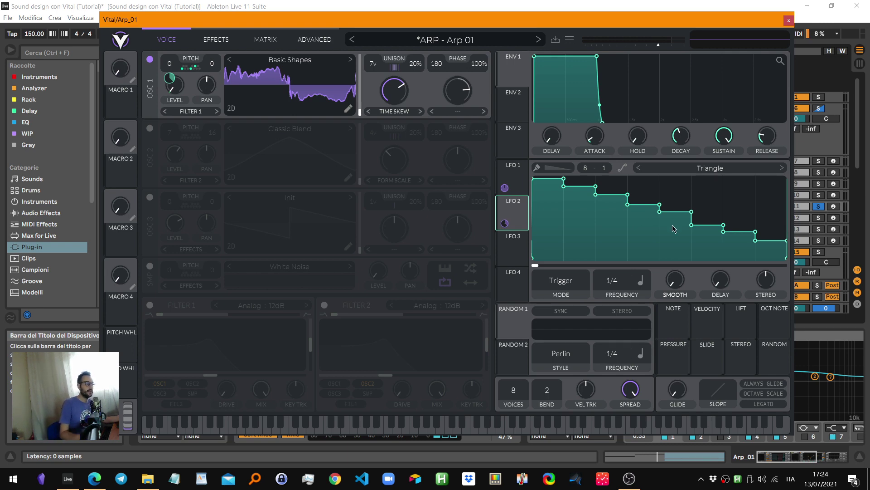
pyautogui.click(194, 73)
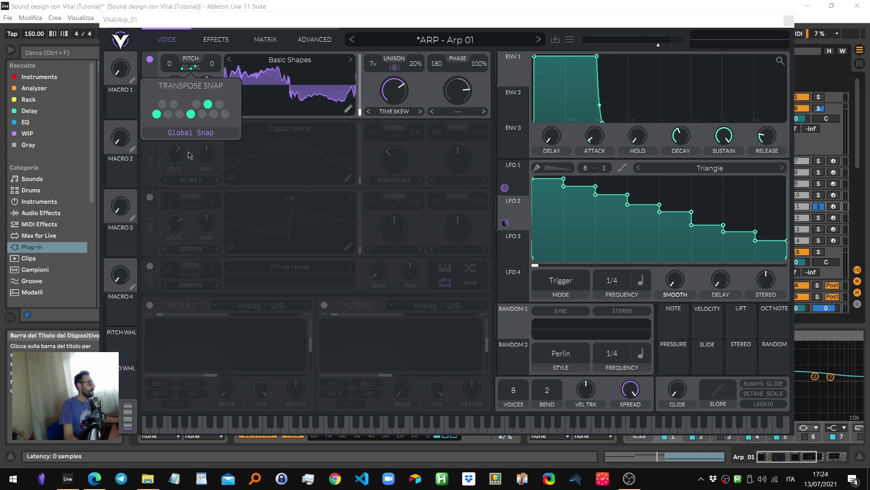
# Turn oscillator 1's Global Snap off and back on, moving Vital aside to uncover the Arp_01 clip's notes
pyautogui.click(200, 133)
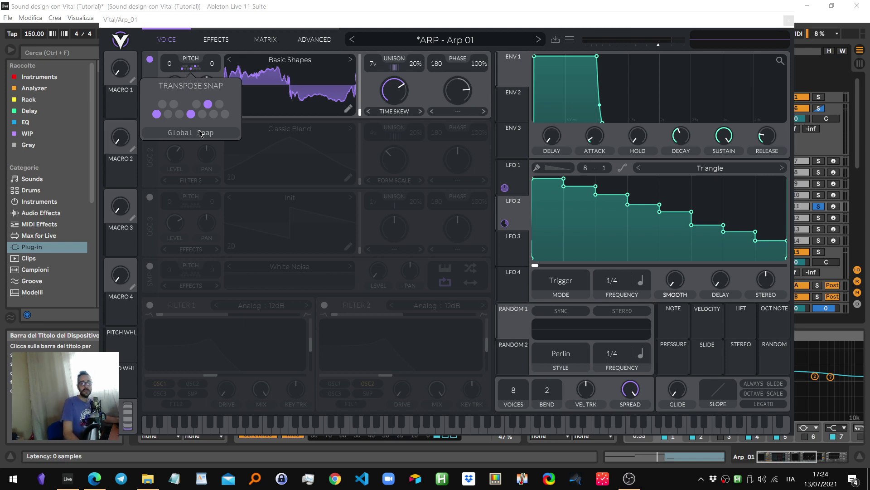
pyautogui.moveTo(257, 24); pyautogui.dragTo(662, 50)
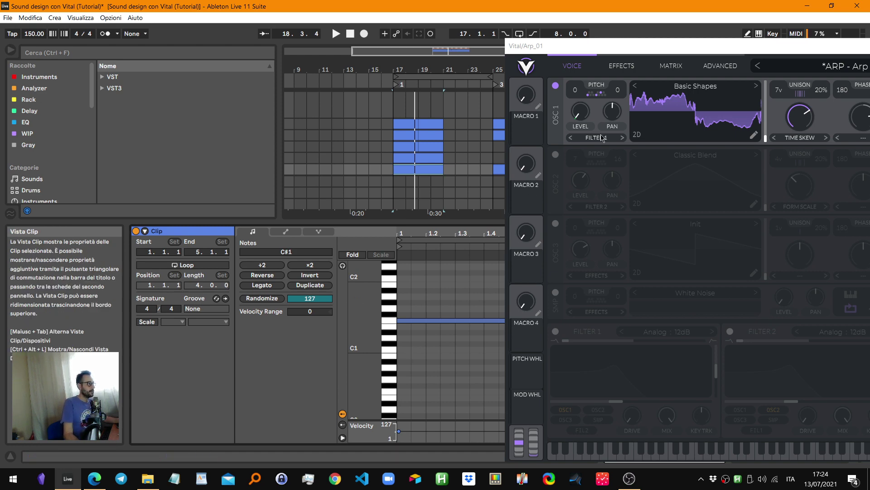
pyautogui.click(602, 95)
pyautogui.click(598, 160)
# Select the F1 note in the Arp_01 clip, recheck the transpose snap notes, and move Vital back into full view
pyautogui.moveTo(461, 277); pyautogui.dragTo(454, 339)
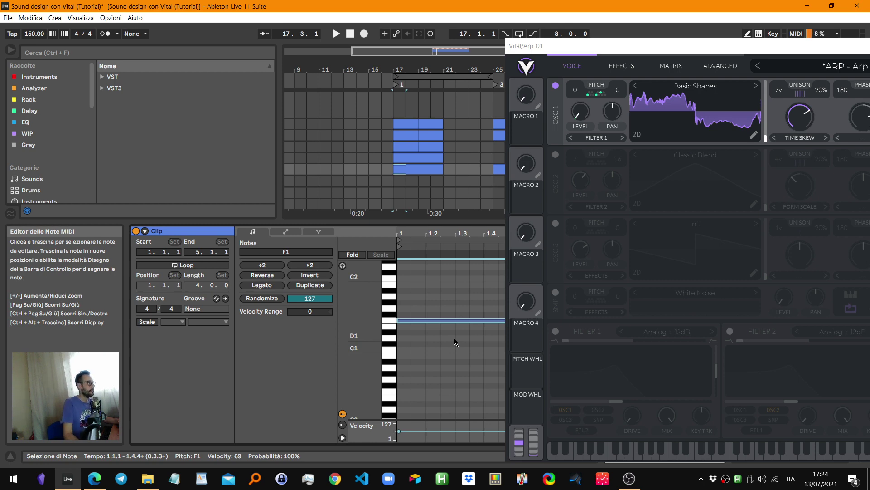
pyautogui.click(599, 94)
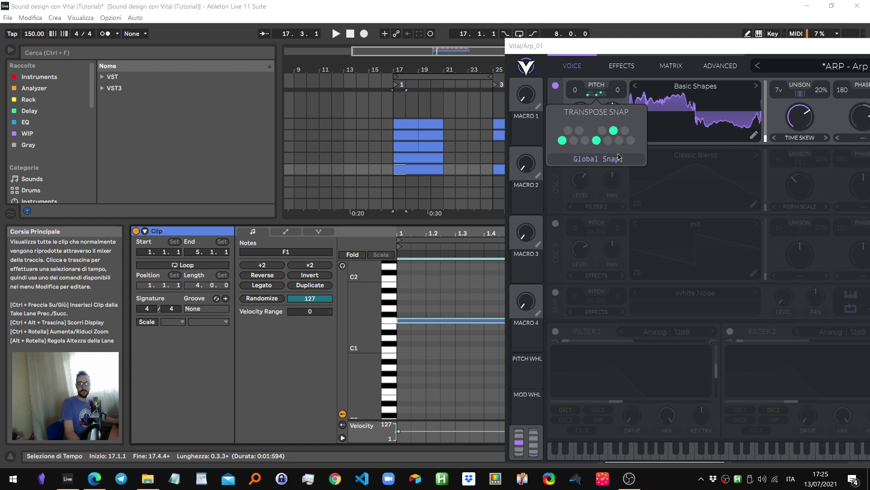
pyautogui.click(619, 50)
pyautogui.moveTo(619, 50); pyautogui.dragTo(249, 48)
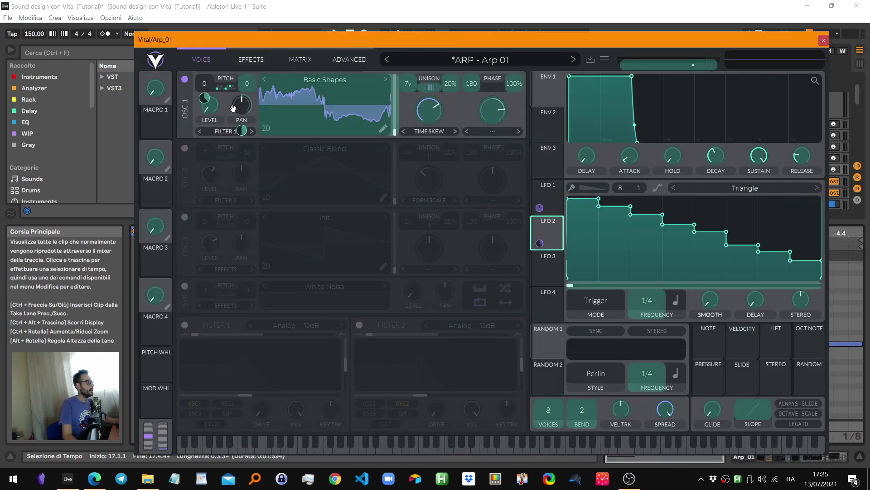
# Inspect LFO 2's modulation of oscillator 1's transpose and play the arpeggio
pyautogui.moveTo(225, 116); pyautogui.dragTo(547, 238)
pyautogui.moveTo(207, 102)
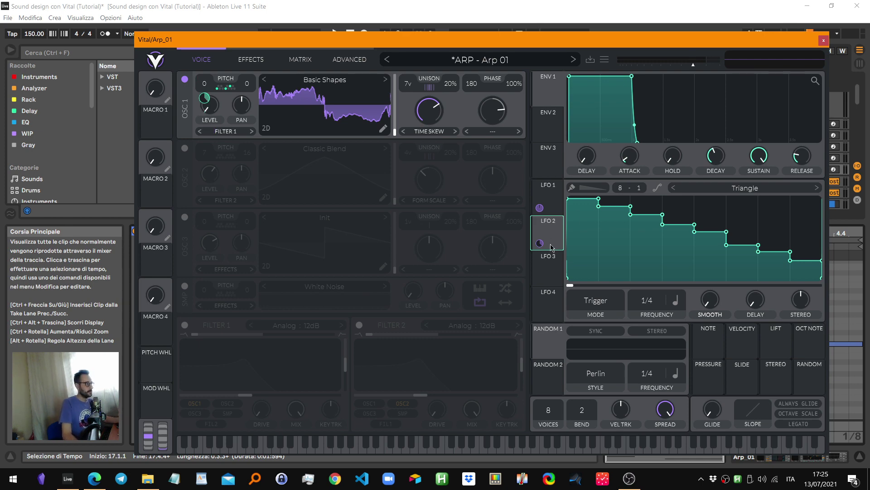
pyautogui.press('space')
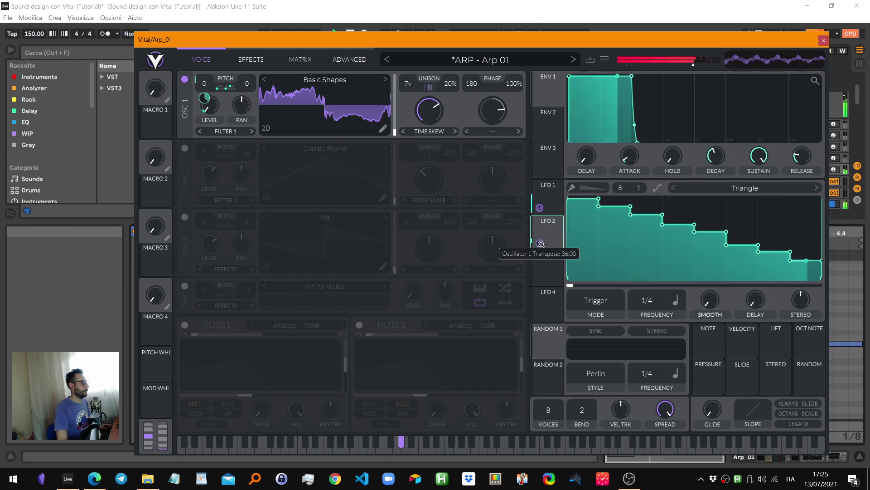
# Set LFO 2's modulation amount on oscillator 1's transpose to 24 and play the arpeggio to compare
pyautogui.moveTo(536, 242); pyautogui.dragTo(209, 131)
pyautogui.rightClick(204, 99)
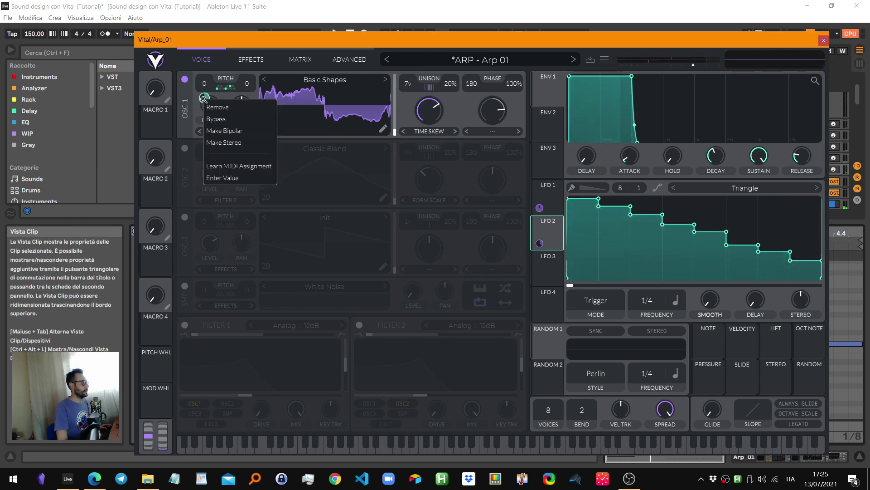
pyautogui.click(219, 183)
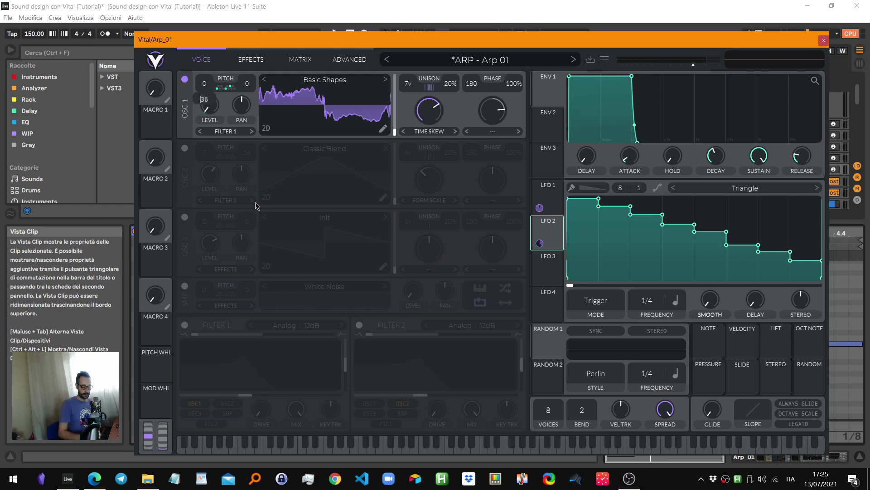
pyautogui.write('24')
pyautogui.press('Return')
pyautogui.press('space')
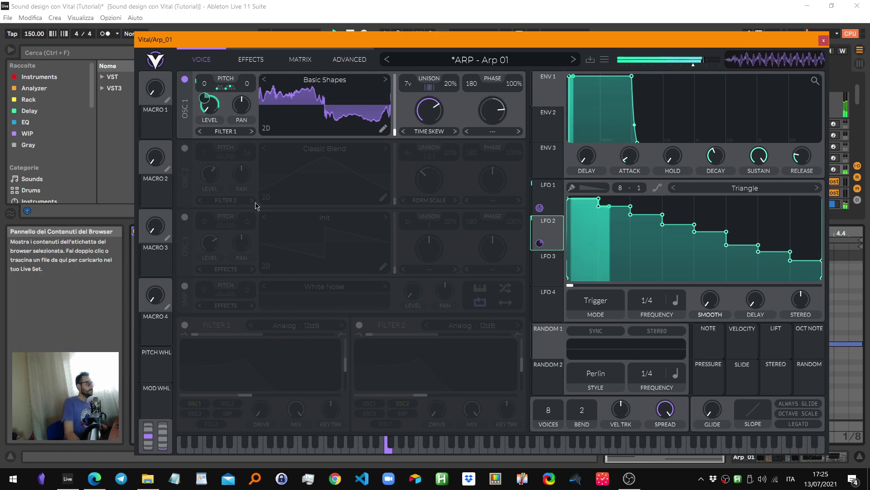
pyautogui.press('space')
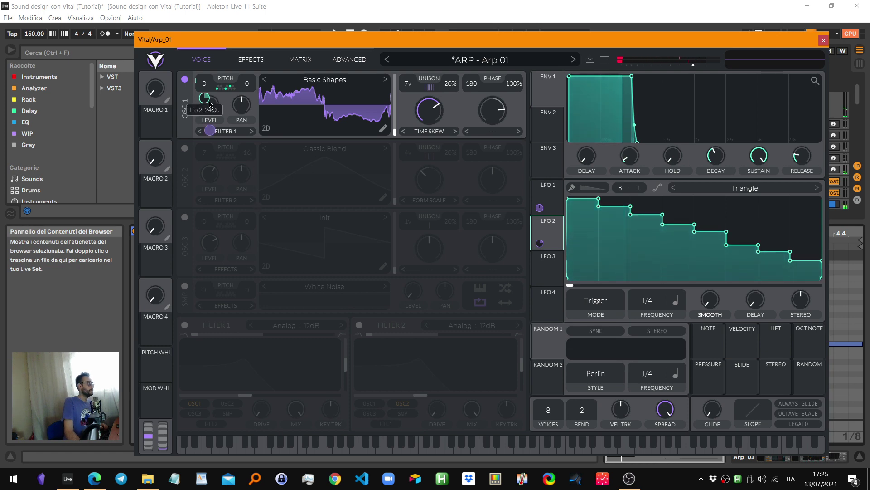
# Restore LFO 2's modulation amount on oscillator 1's transpose to 36 and play the arpeggio again
pyautogui.rightClick(204, 99)
pyautogui.click(223, 177)
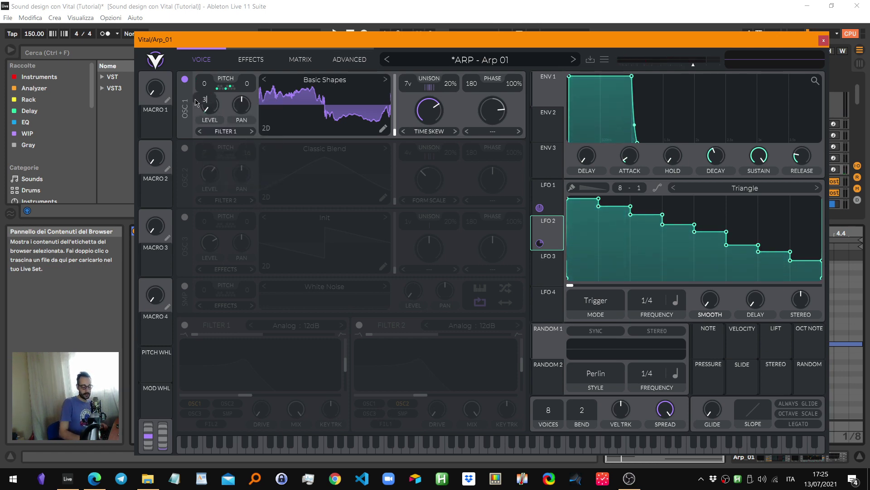
pyautogui.write('369')
pyautogui.press('Return')
pyautogui.press('space')
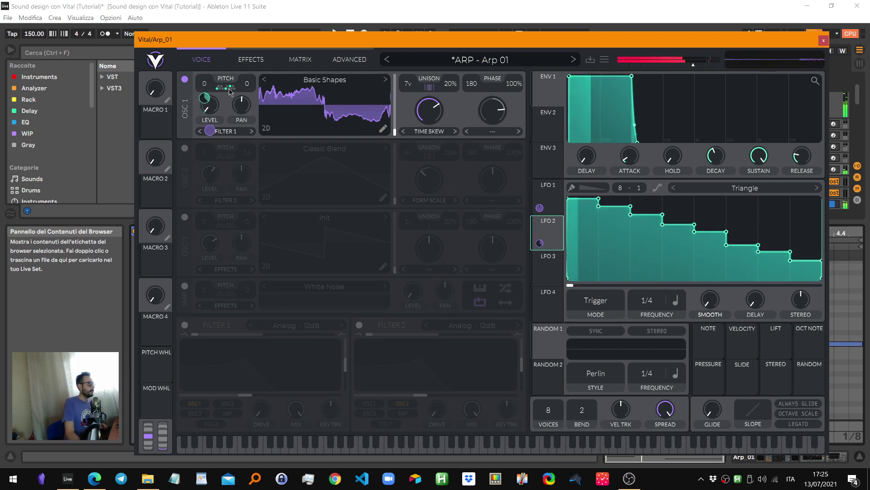
# Move Vital clear of the track list, add SUB_01 to the Arp_01 solo, and play both together
pyautogui.moveTo(336, 40); pyautogui.dragTo(414, 301)
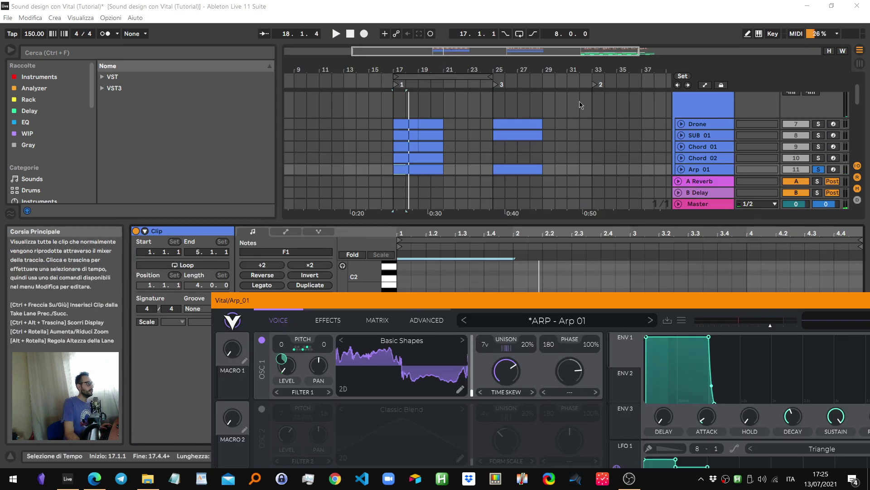
pyautogui.click(623, 268)
pyautogui.press('space')
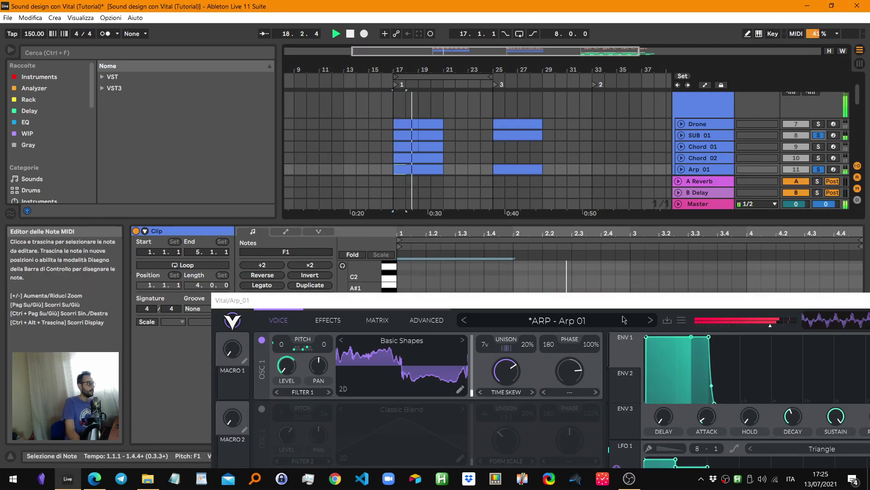
# Uncover the Arp_01 clip's notes to follow them during playback, then bring Vital back into view and stop
pyautogui.click(541, 407)
pyautogui.moveTo(539, 406); pyautogui.dragTo(528, 438)
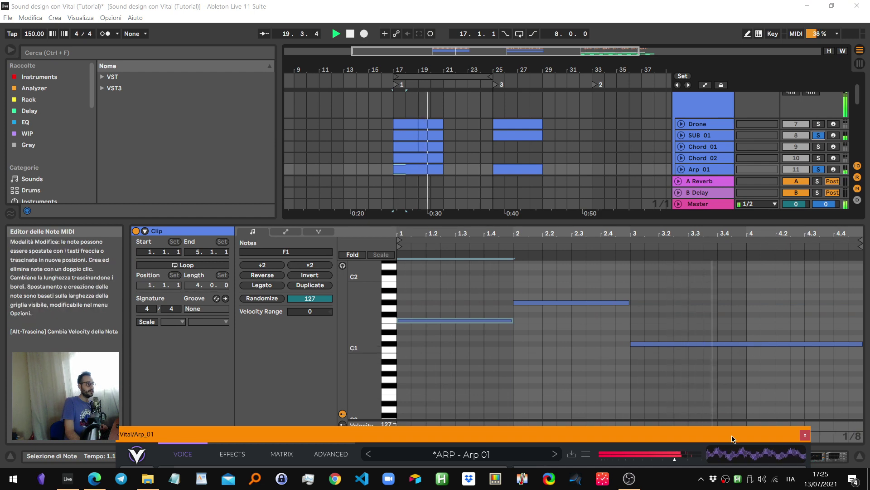
pyautogui.moveTo(734, 439); pyautogui.dragTo(689, 67)
pyautogui.press('space')
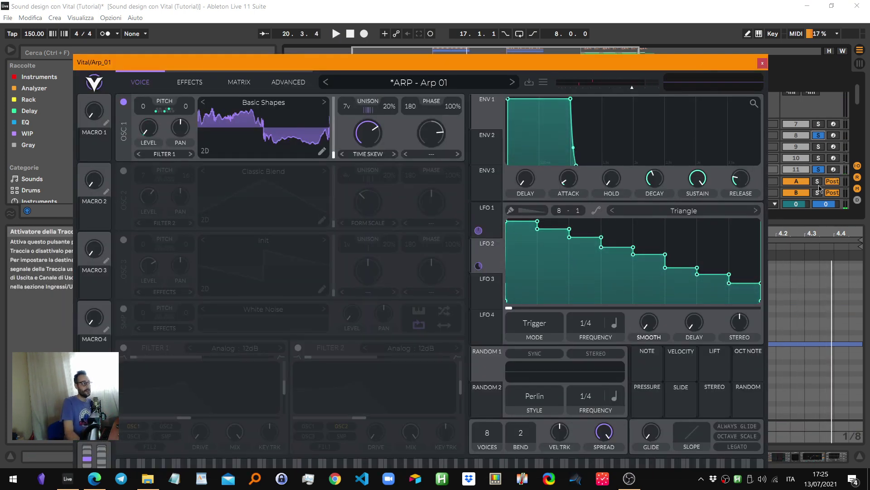
# Show Arp_01's device chain from its beginning, select the Vital device, and bring Vital's window back over the arrangement
pyautogui.click(813, 457)
pyautogui.moveTo(505, 62); pyautogui.dragTo(549, 7)
pyautogui.moveTo(846, 455); pyautogui.dragTo(774, 455)
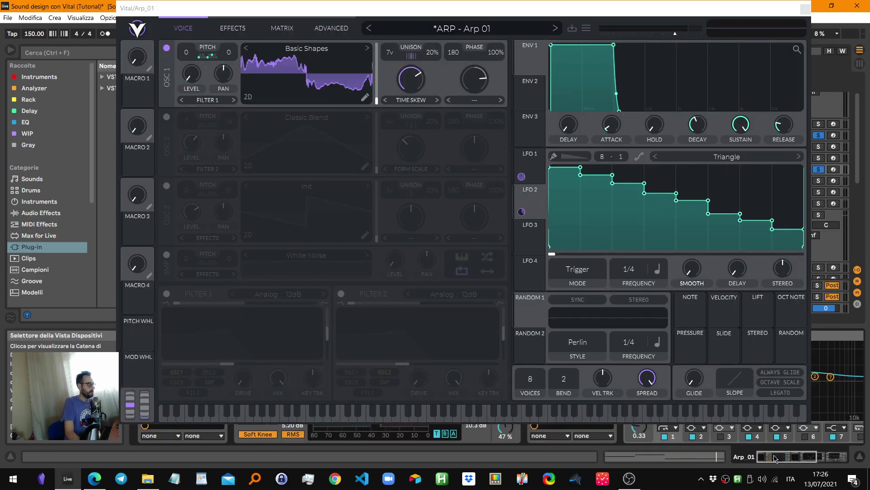
pyautogui.moveTo(181, 8); pyautogui.dragTo(359, 20)
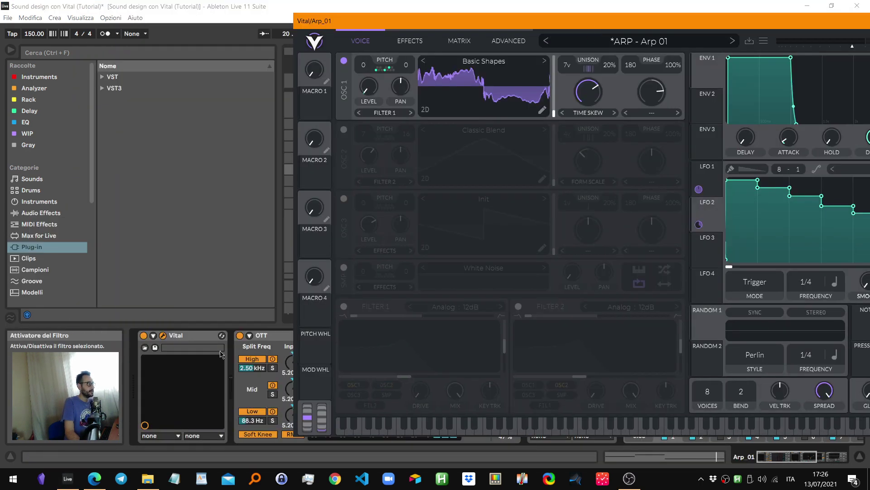
pyautogui.click(194, 347)
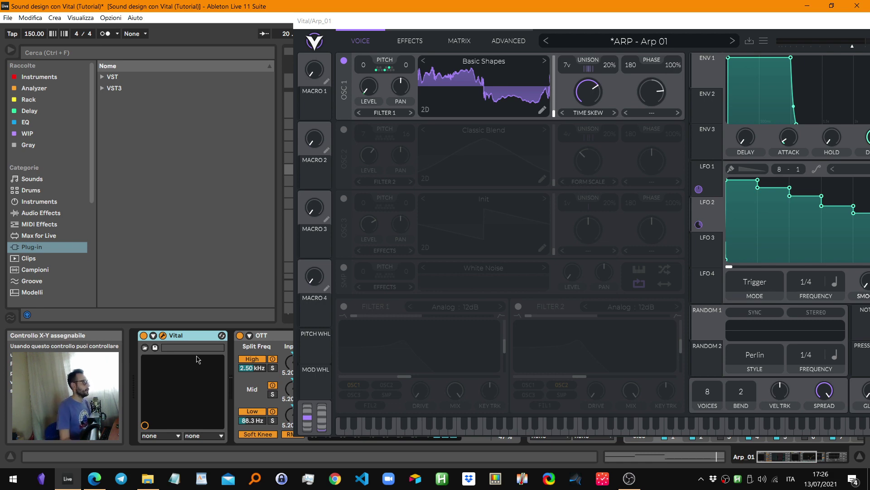
pyautogui.moveTo(404, 22); pyautogui.dragTo(225, 22)
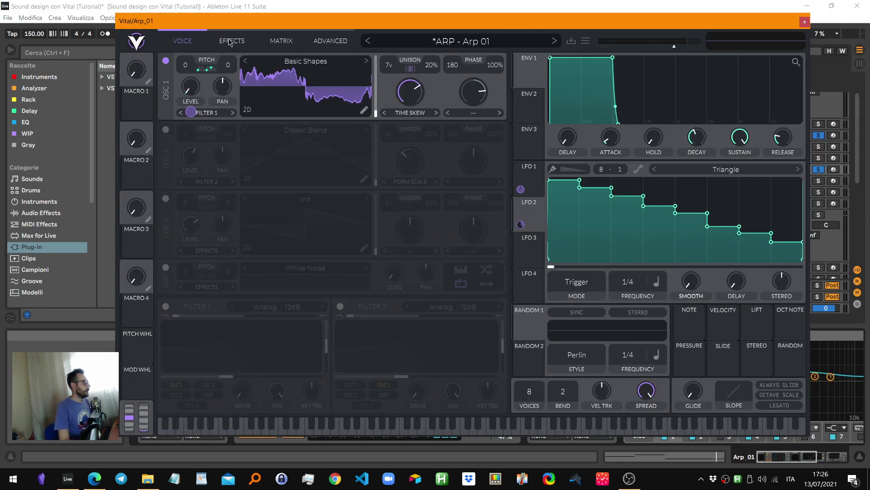
# Try a shorter LFO 1 curve by moving its end point earlier, and restore the point
pyautogui.click(537, 177)
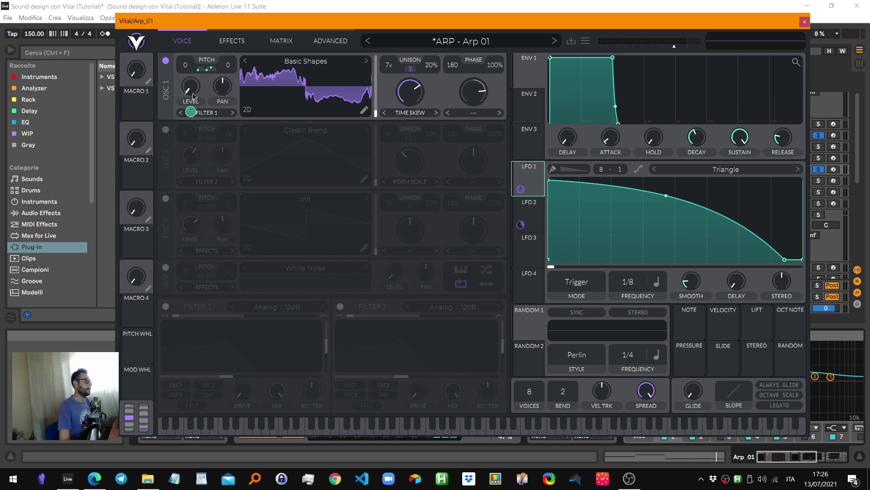
pyautogui.moveTo(784, 259); pyautogui.dragTo(745, 268)
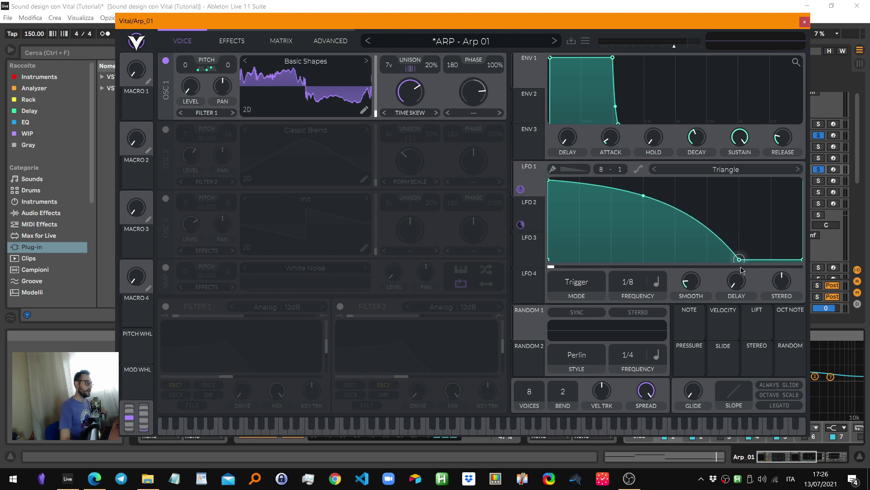
pyautogui.moveTo(740, 270); pyautogui.dragTo(784, 284)
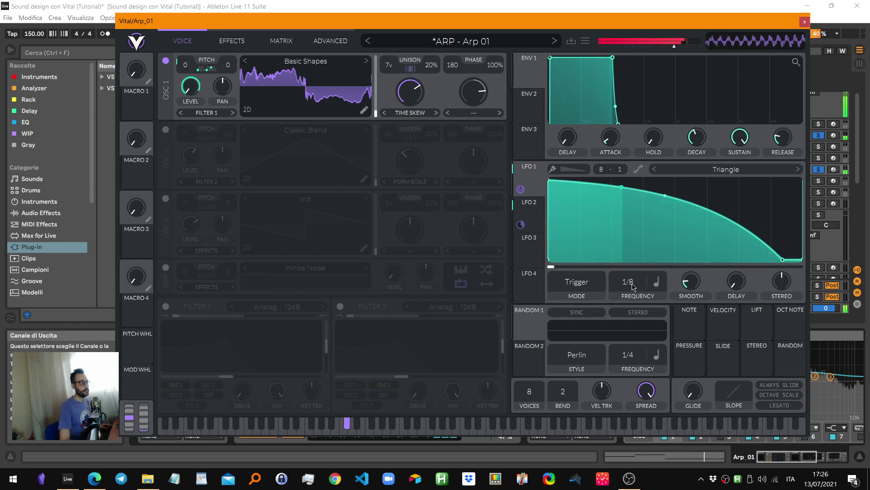
# Try LFO 1 at a 1/16 frequency, restore 1/8, and place its curve's end point near the cycle's end while playing the arpeggio
pyautogui.moveTo(631, 296); pyautogui.dragTo(634, 275)
pyautogui.moveTo(783, 260); pyautogui.dragTo(753, 259)
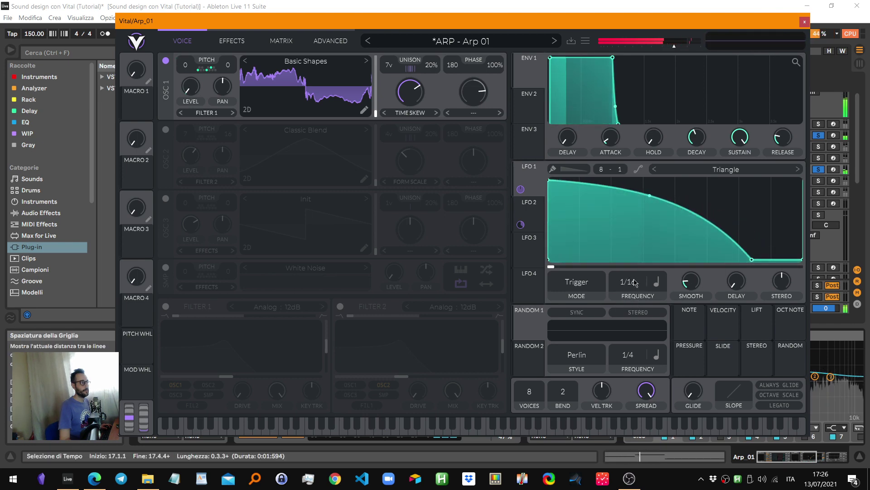
pyautogui.moveTo(631, 288); pyautogui.dragTo(630, 297)
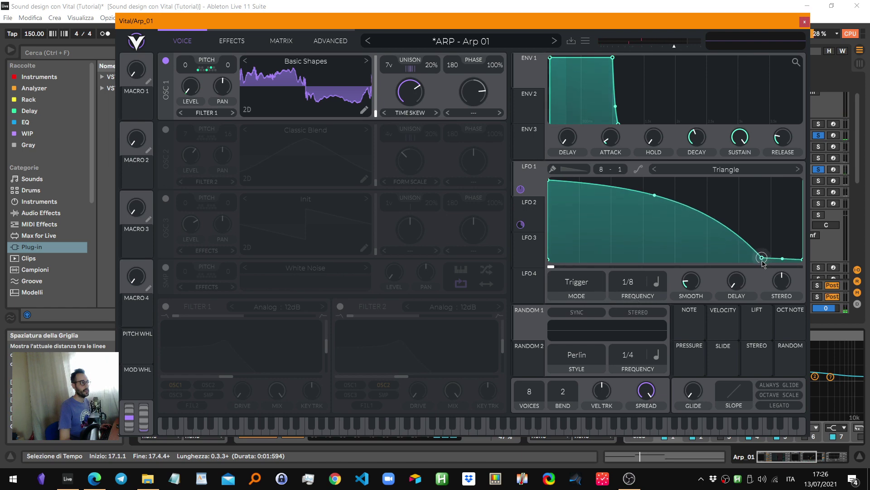
pyautogui.press('space')
pyautogui.moveTo(762, 263); pyautogui.dragTo(772, 262)
pyautogui.press('space')
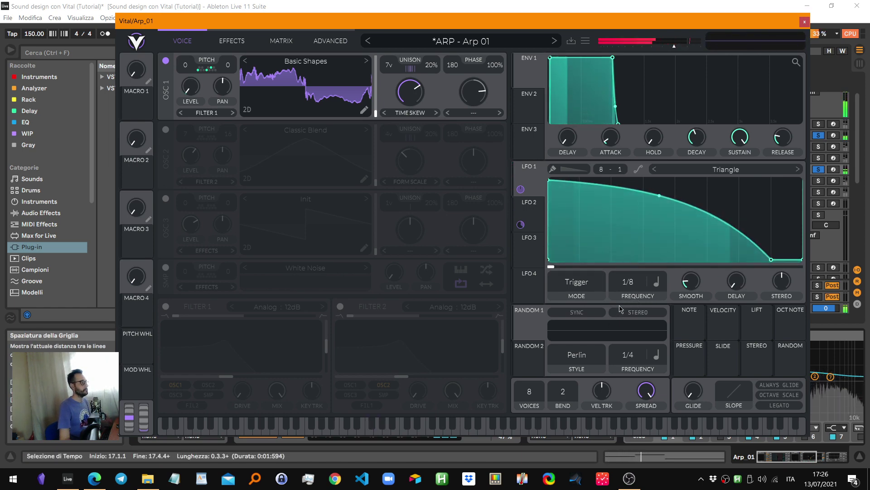
# Play the arpeggio while examining LFO 2's stepped shape and its frequency setting
pyautogui.click(535, 216)
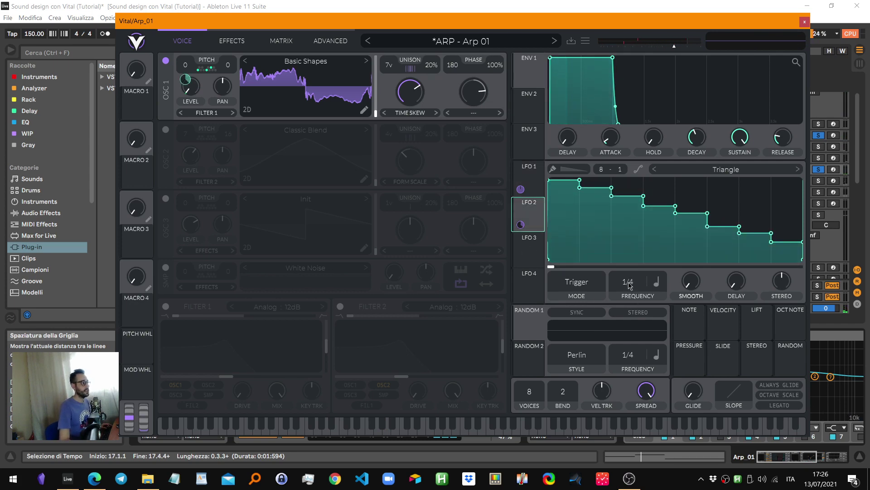
pyautogui.press('space')
pyautogui.moveTo(634, 290)
pyautogui.mouseDown()
pyautogui.moveTo(636, 281)
pyautogui.moveTo(637, 302)
pyautogui.mouseUp()
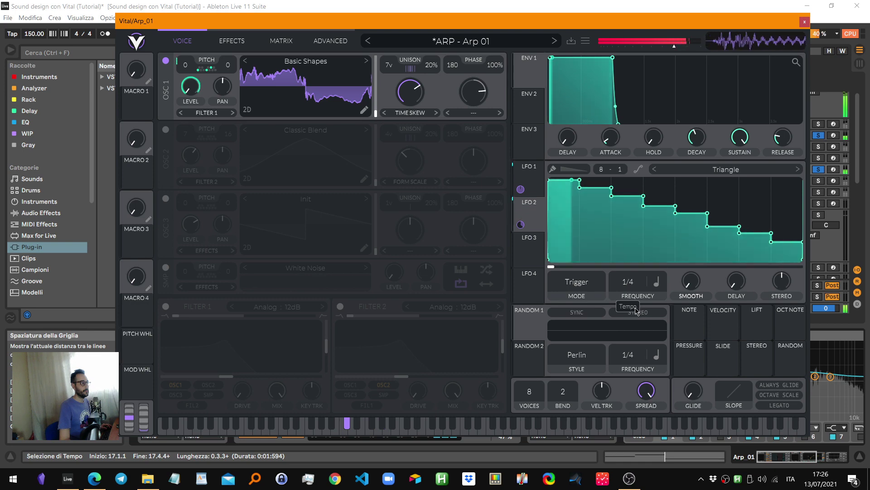
pyautogui.moveTo(636, 302)
pyautogui.mouseDown()
pyautogui.moveTo(634, 324)
pyautogui.moveTo(630, 288)
pyautogui.moveTo(629, 299)
pyautogui.mouseUp()
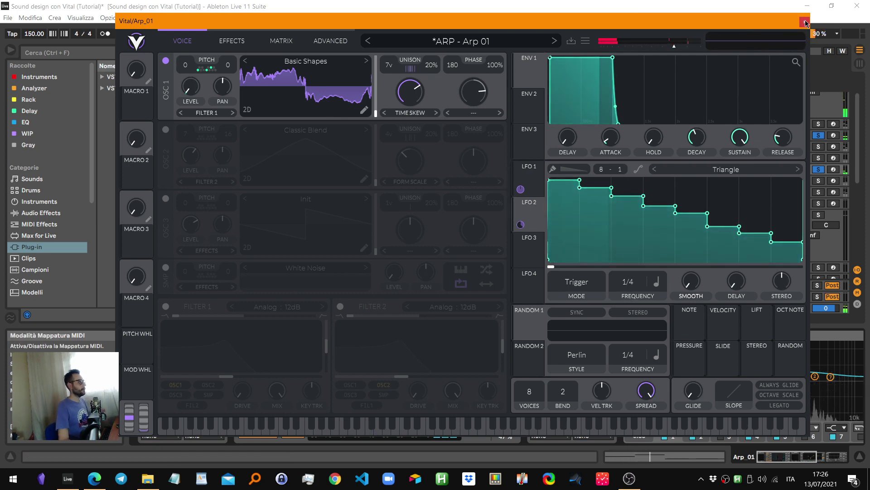
# Close Arp_01's Vital window and open the one on the soloed Melody_01 track, positioned fully in view
pyautogui.click(805, 22)
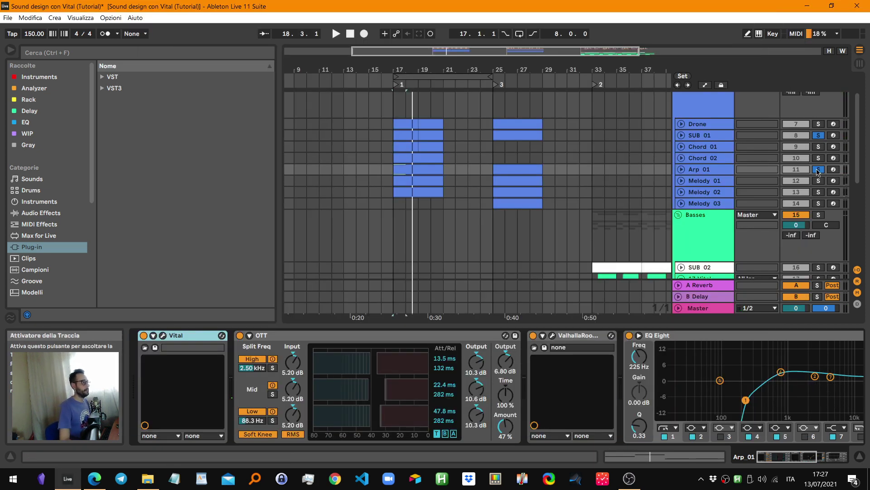
pyautogui.click(713, 184)
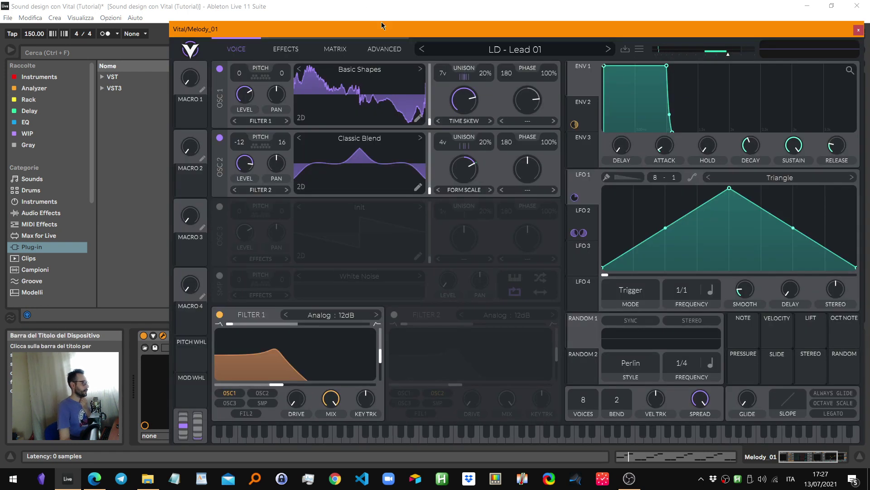
pyautogui.moveTo(371, 28); pyautogui.dragTo(335, 20)
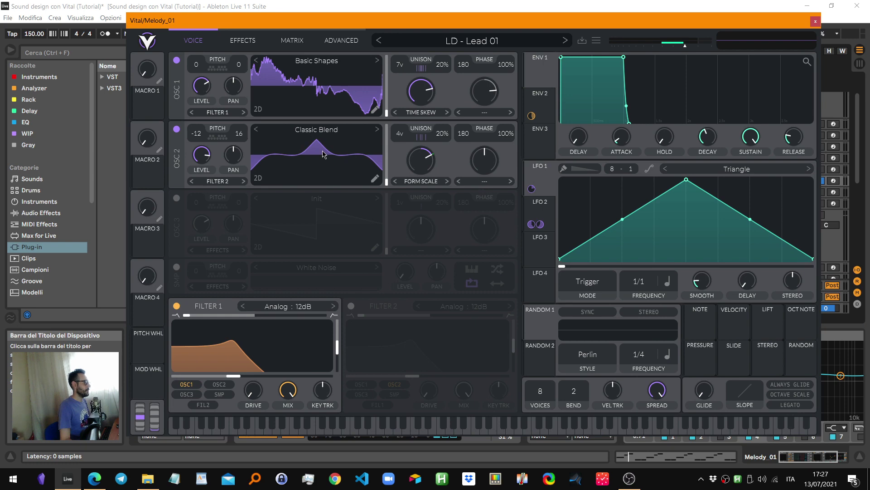
# Check the wavetable list for oscillator 2, and play the melody with oscillator 1 off before switching it back on
pyautogui.click(321, 132)
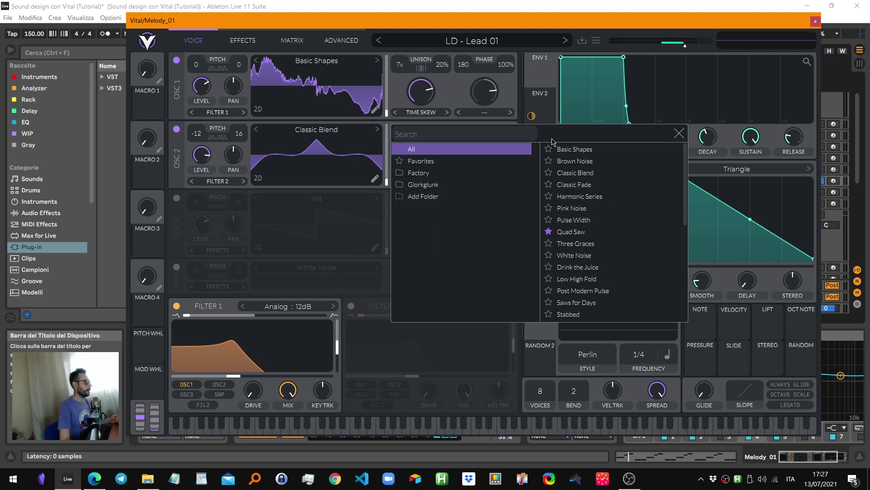
pyautogui.click(678, 134)
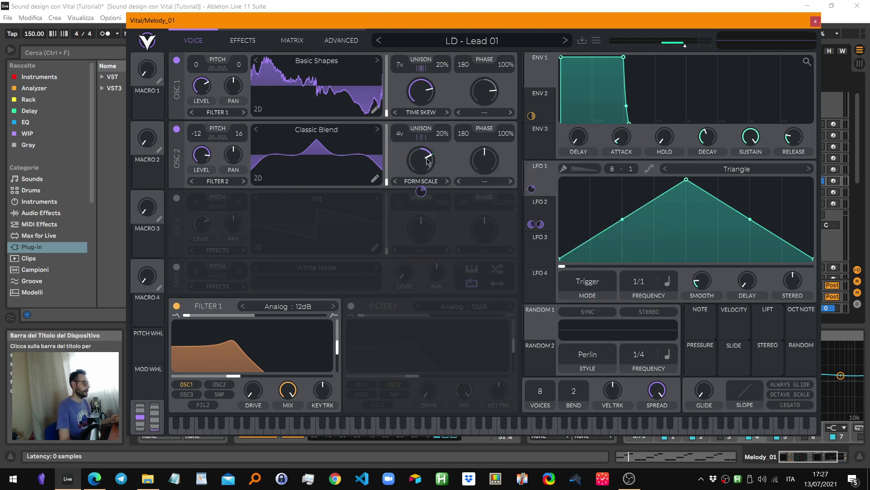
pyautogui.press('space')
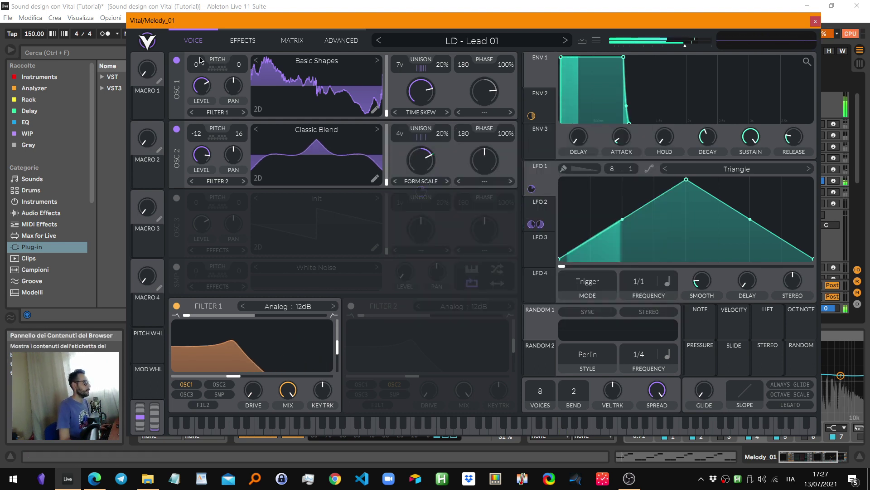
pyautogui.click(176, 60)
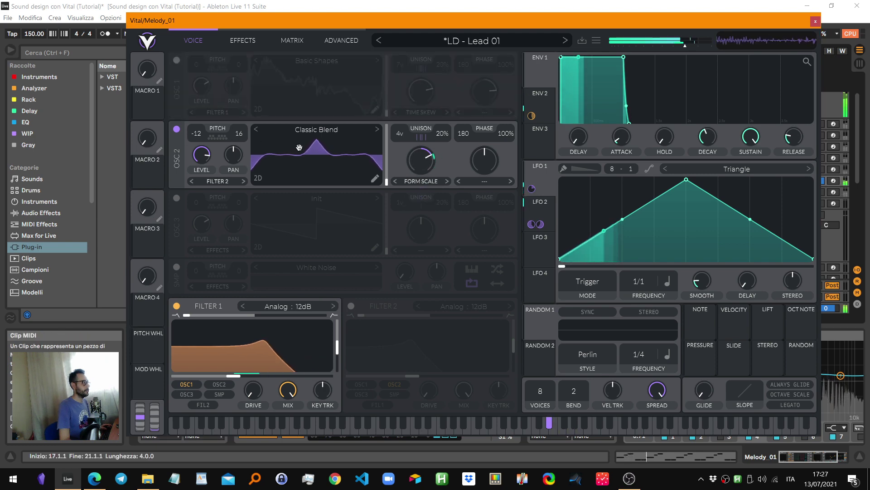
pyautogui.click(176, 60)
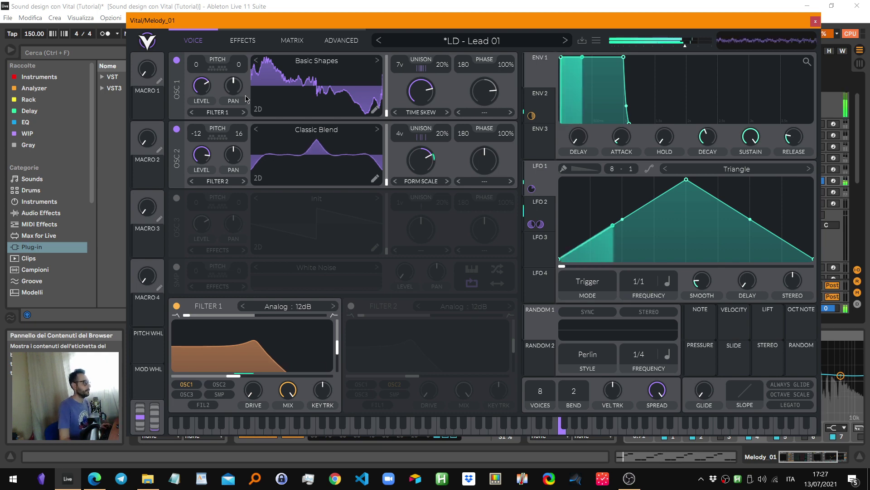
# Turn off Filter 1, the EQ and the Compressor in Melody_01's Vital
pyautogui.click(176, 306)
pyautogui.click(238, 39)
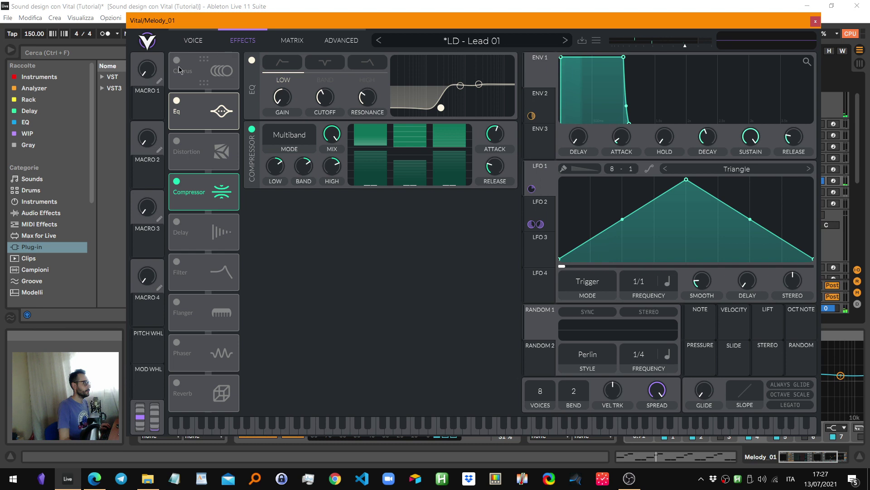
pyautogui.click(177, 100)
pyautogui.click(177, 182)
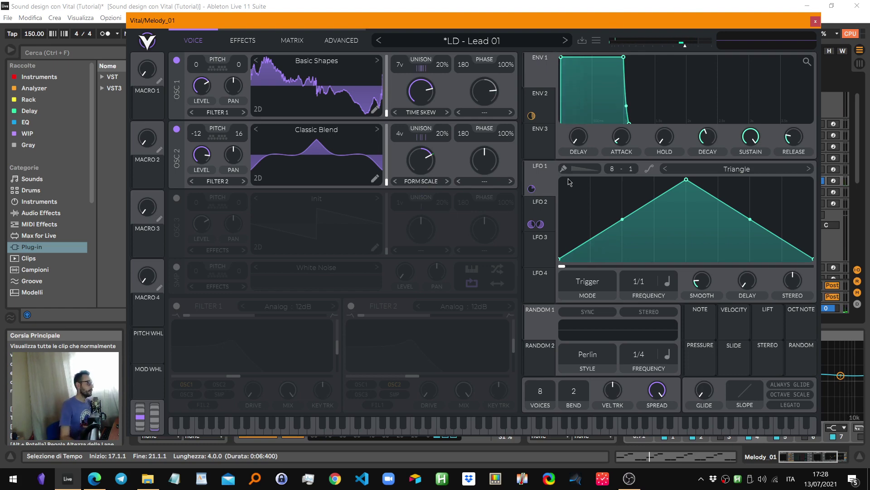
# Examine LFO 1's triangle shape and its modulation of oscillator 2's Form Scale amount
pyautogui.moveTo(533, 189); pyautogui.dragTo(428, 171)
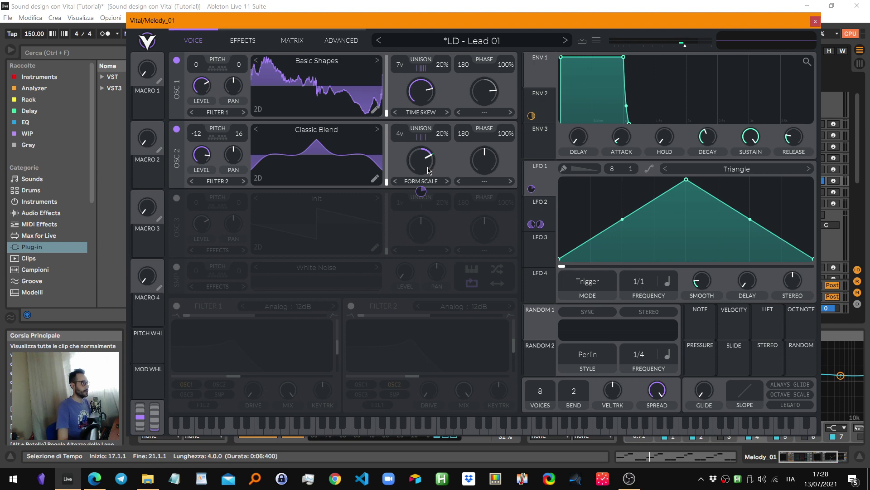
pyautogui.moveTo(428, 170); pyautogui.dragTo(427, 163)
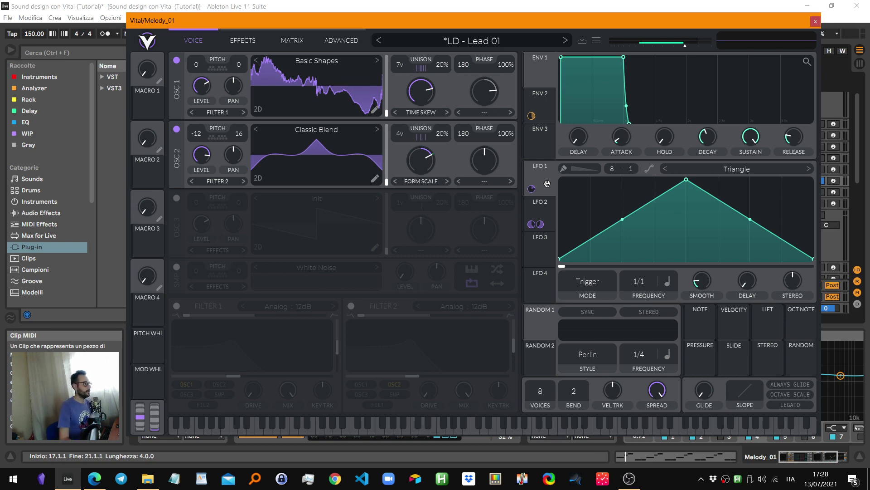
pyautogui.moveTo(535, 186); pyautogui.dragTo(560, 187)
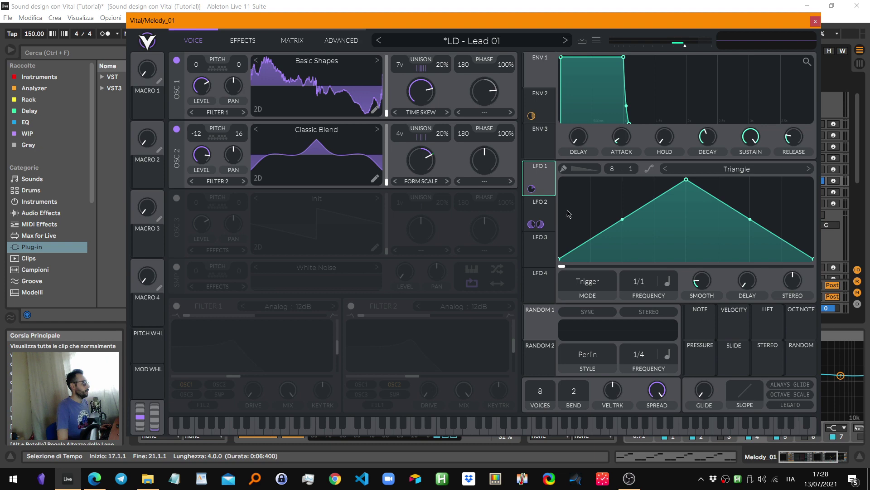
# Examine LFO 2's shape and its modulation targets, checking them in the modulation matrix before returning to the oscillators
pyautogui.click(546, 213)
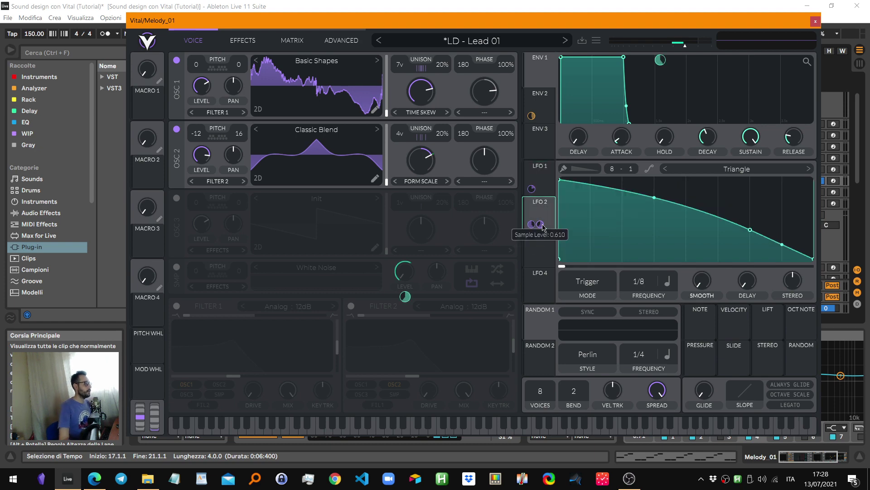
pyautogui.moveTo(407, 290); pyautogui.dragTo(403, 291)
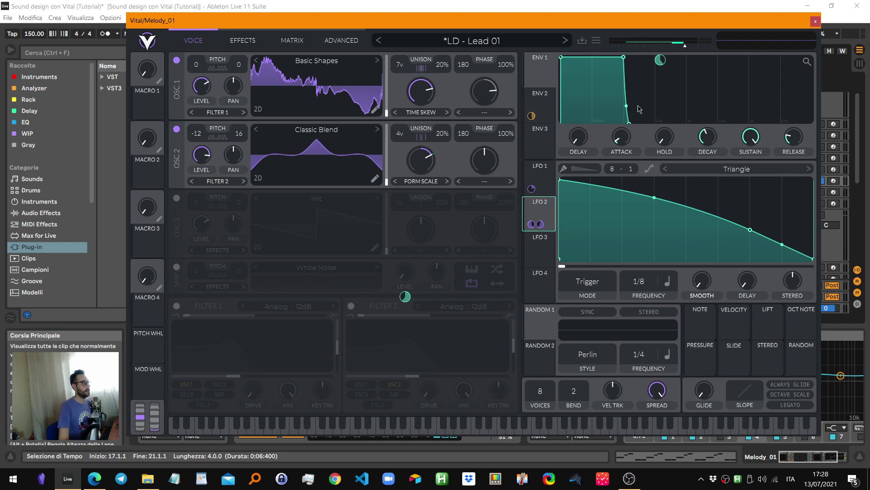
pyautogui.moveTo(660, 62)
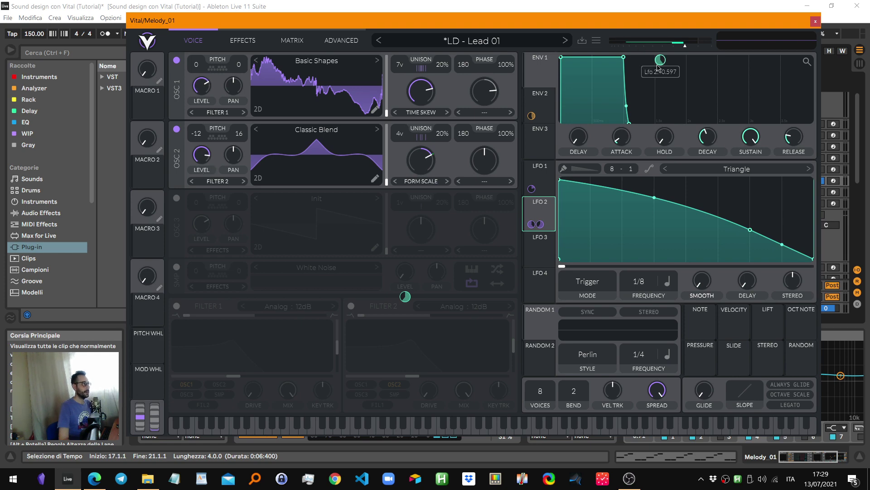
pyautogui.moveTo(542, 221); pyautogui.dragTo(539, 220)
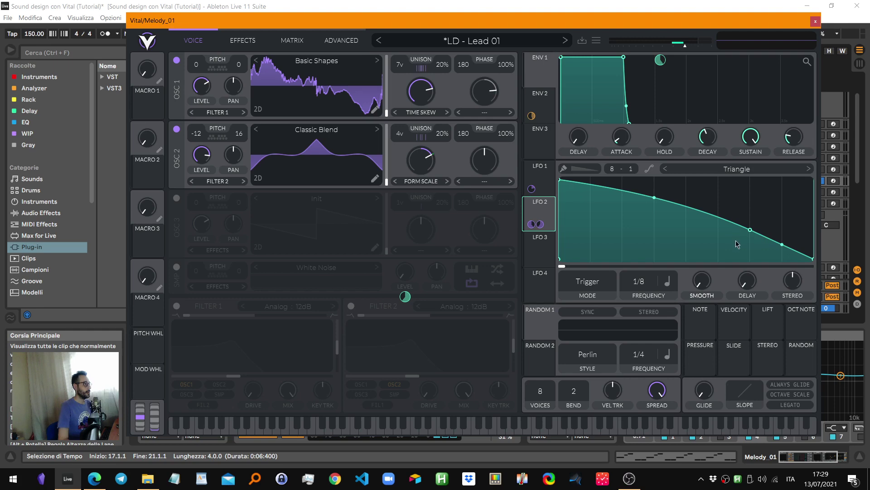
pyautogui.click(293, 41)
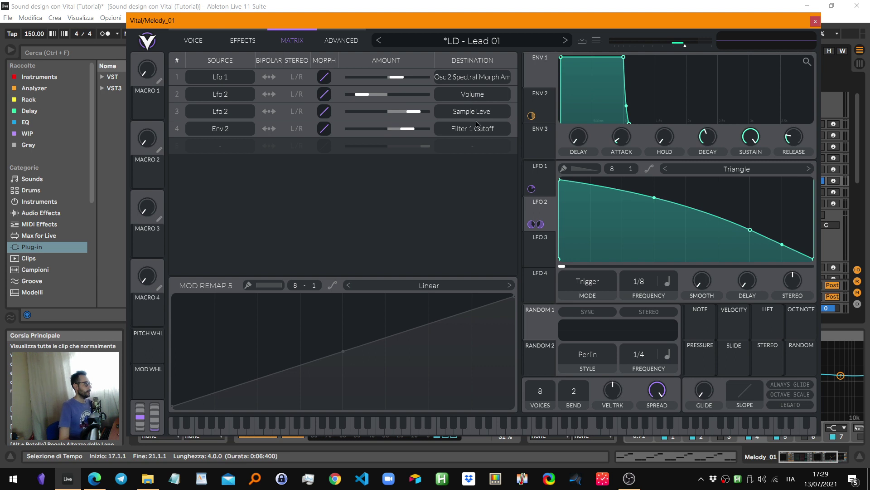
pyautogui.click(196, 43)
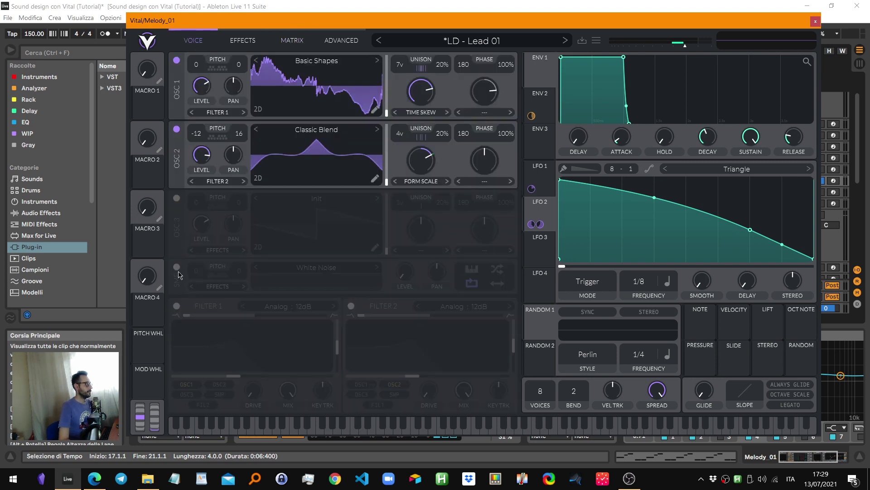
# Switch the White Noise sampler on and back off, and re-enable Filter 1 to hear the melody through it
pyautogui.click(177, 268)
pyautogui.click(176, 267)
pyautogui.click(176, 305)
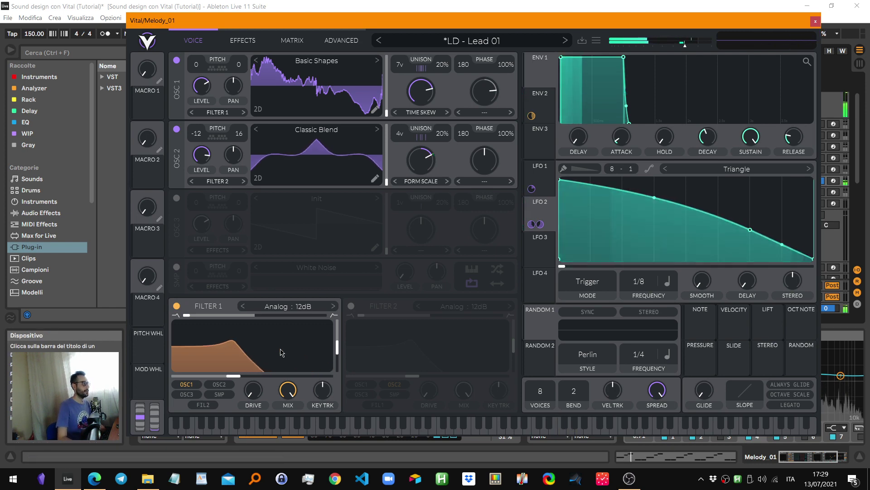
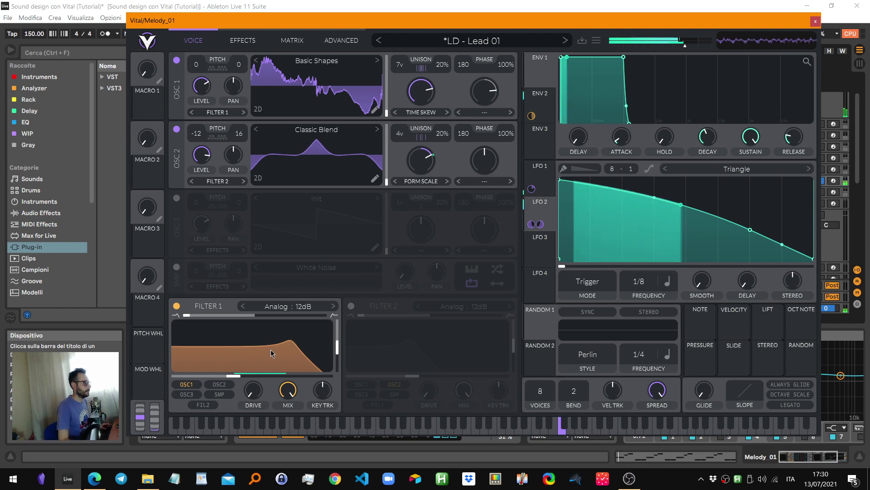
# Turn the EQ and the Compressor back on in the effects of Melody_01's Vital
pyautogui.click(241, 40)
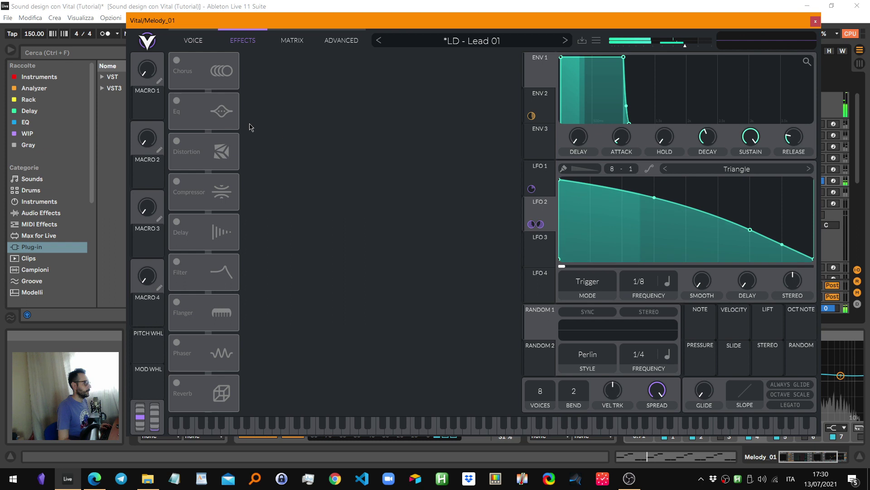
pyautogui.click(176, 100)
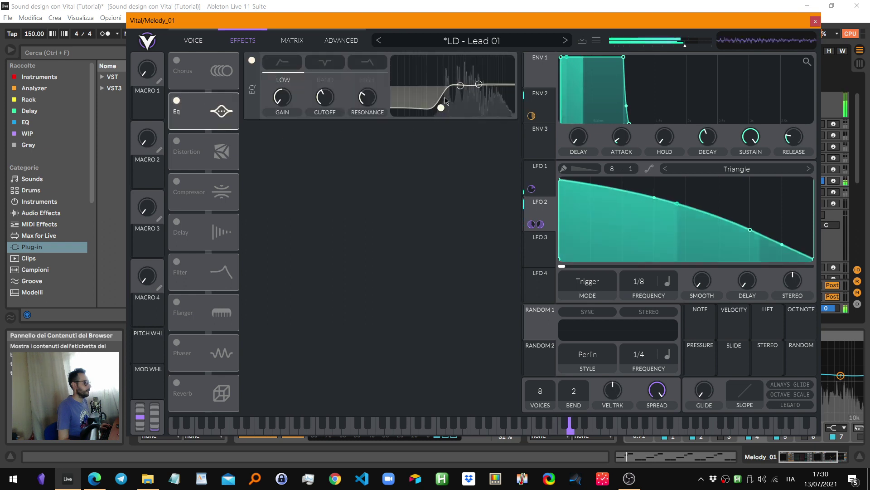
pyautogui.click(176, 181)
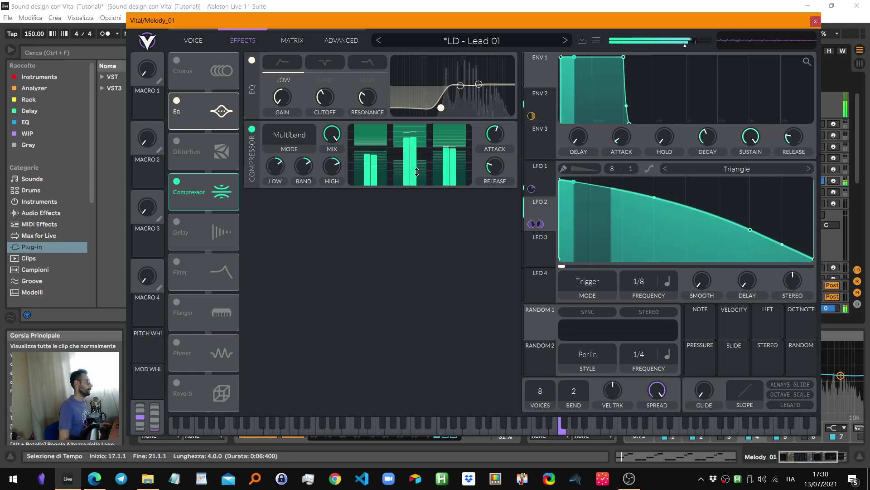
# Switch Melody_01's White Noise sampler on to hear it with the restored effects, and switch it back off
pyautogui.click(194, 41)
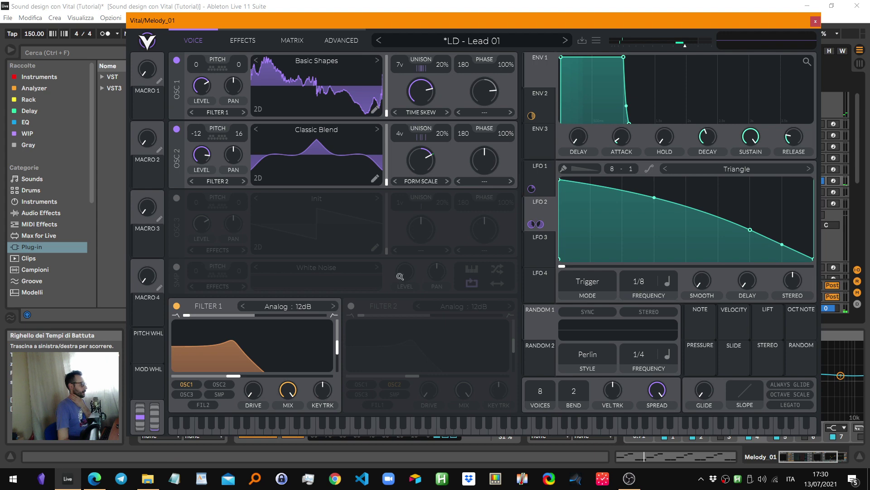
pyautogui.click(177, 267)
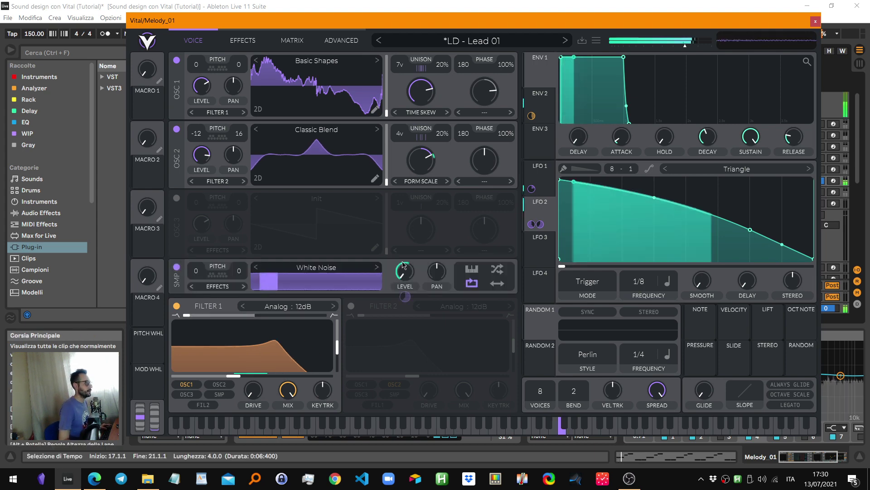
pyautogui.click(176, 268)
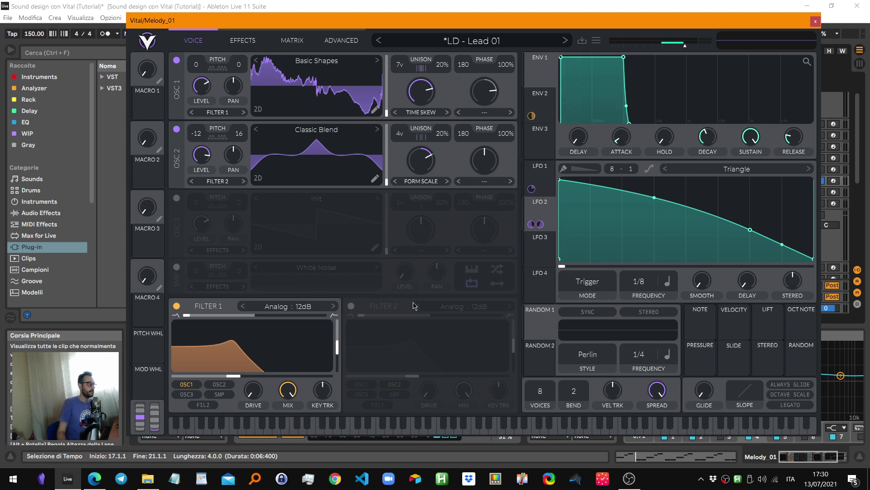
pyautogui.click(261, 41)
pyautogui.click(292, 40)
pyautogui.click(186, 42)
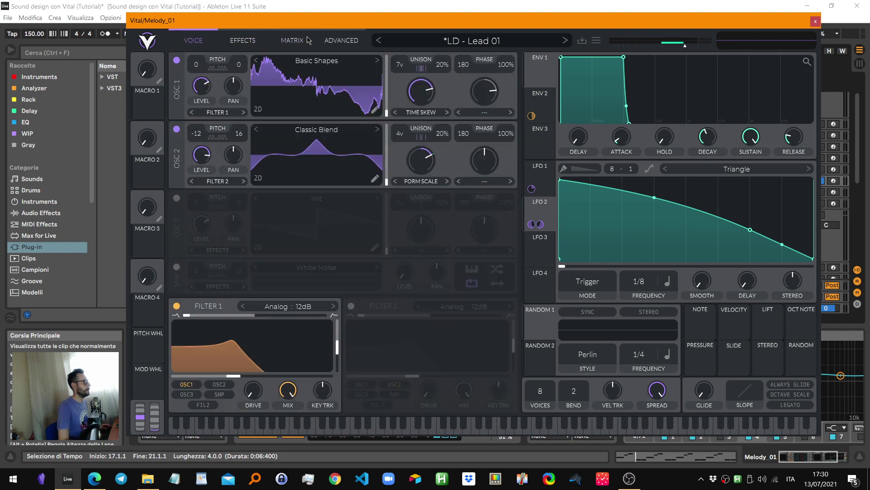
pyautogui.click(333, 41)
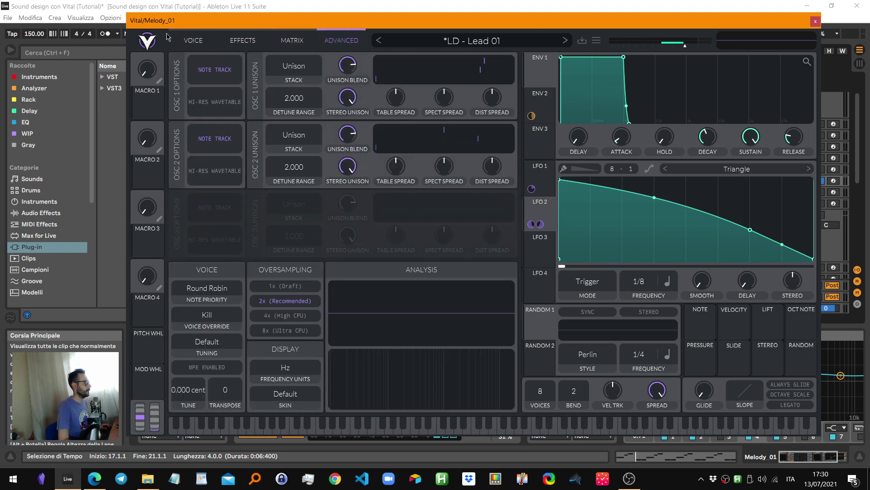
pyautogui.click(194, 41)
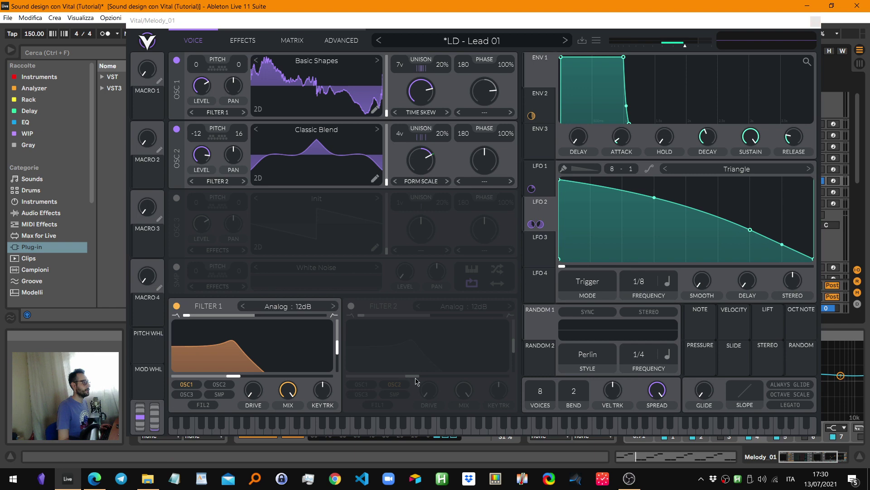
# Close Melody_01's Vital window and listen to the Melody_02 track soloed, stopping playback at the end
pyautogui.click(816, 21)
pyautogui.press('Down')
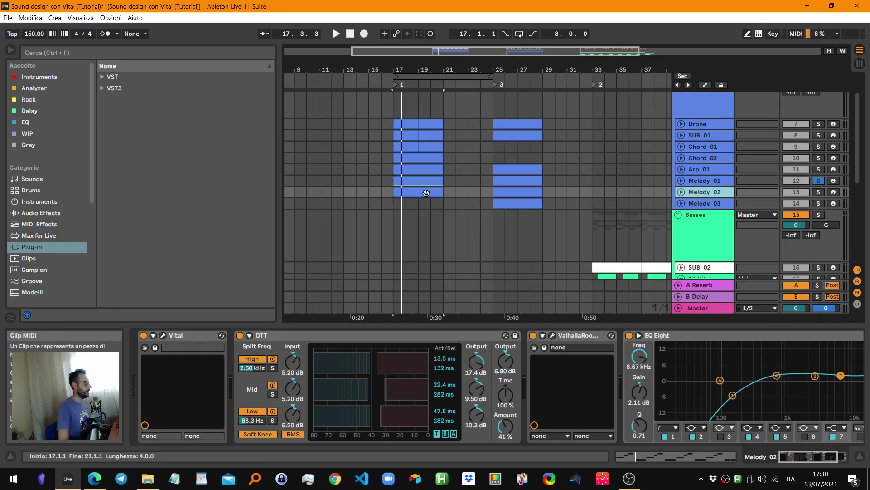
pyautogui.press('space')
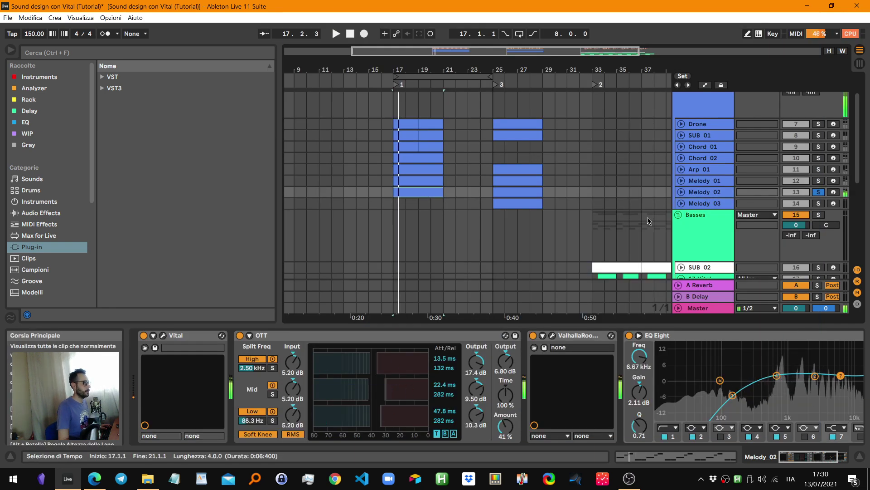
pyautogui.press('space')
# Clear the solo, deactivate the Melody_02 track, select Melody_01 and play the arrangement without the second melody
pyautogui.click(819, 181)
pyautogui.click(819, 181)
pyautogui.click(797, 193)
pyautogui.click(704, 182)
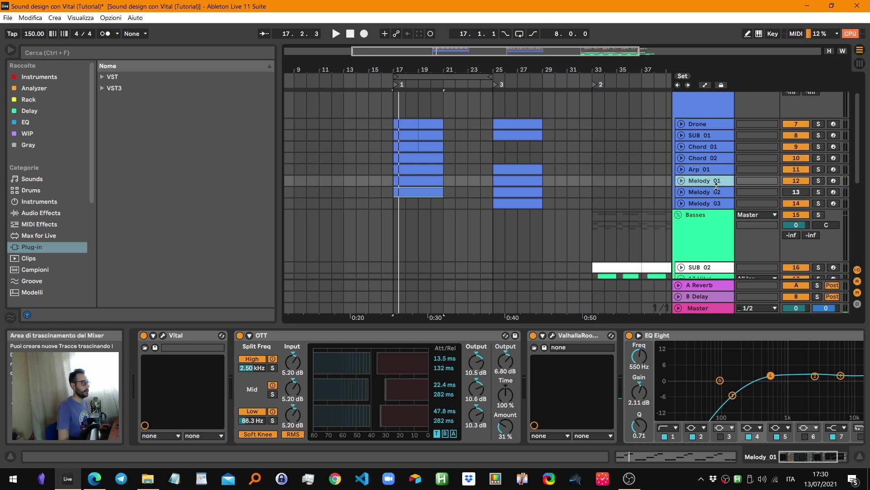
pyautogui.press('space')
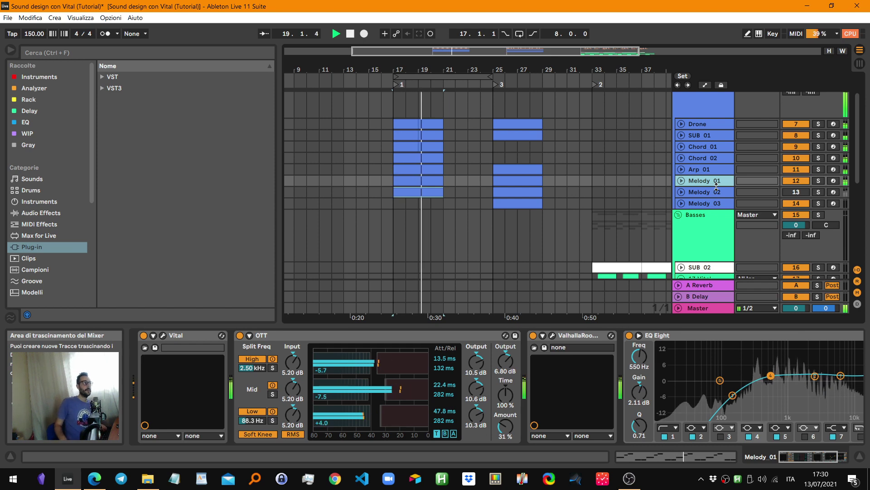
# Turn on the Melody 02 track and play the section from bar 17 with it included
pyautogui.press('space')
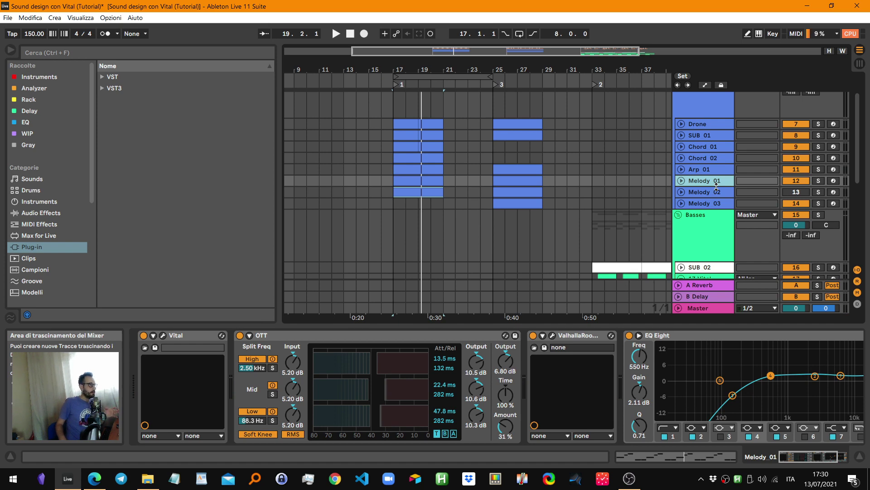
pyautogui.click(735, 191)
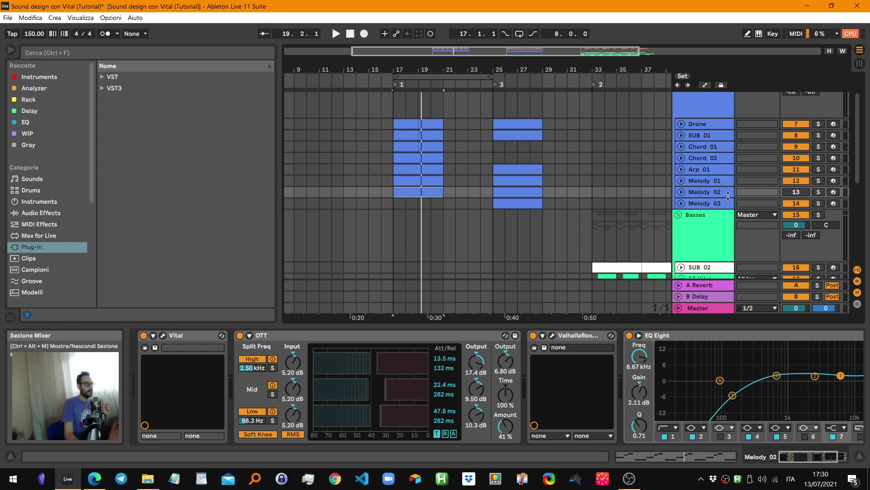
pyautogui.click(804, 194)
pyautogui.press('space')
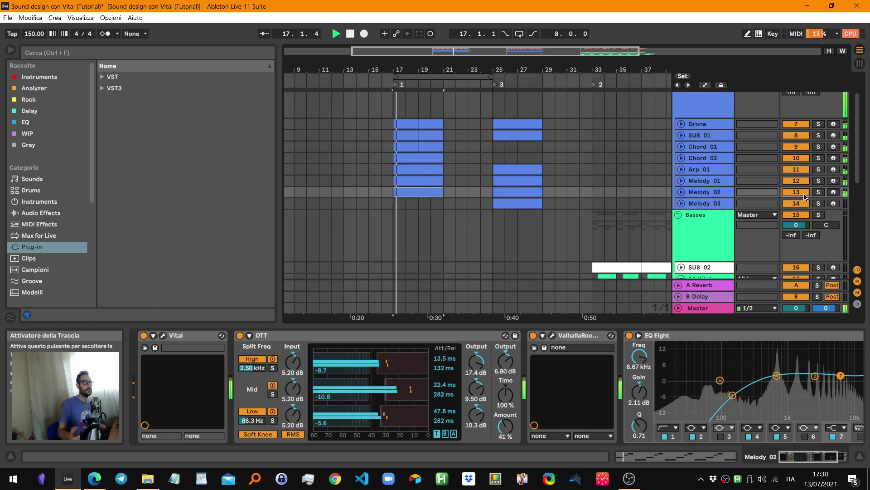
pyautogui.press('space')
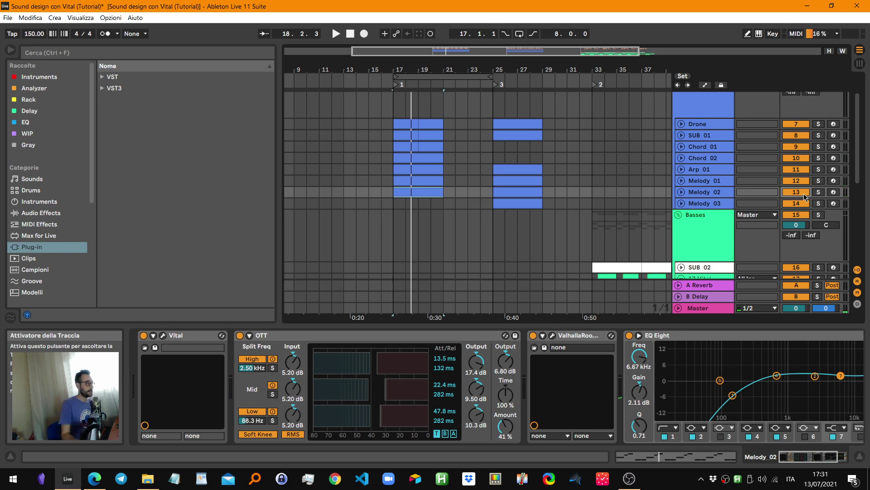
# Solo the Melody 02 track and play it with its Vital synth window open
pyautogui.click(720, 194)
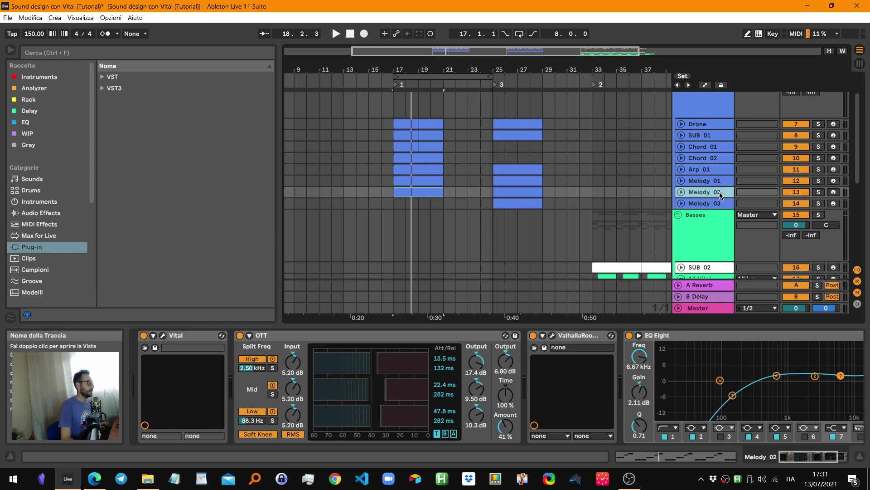
pyautogui.click(818, 191)
pyautogui.press('space')
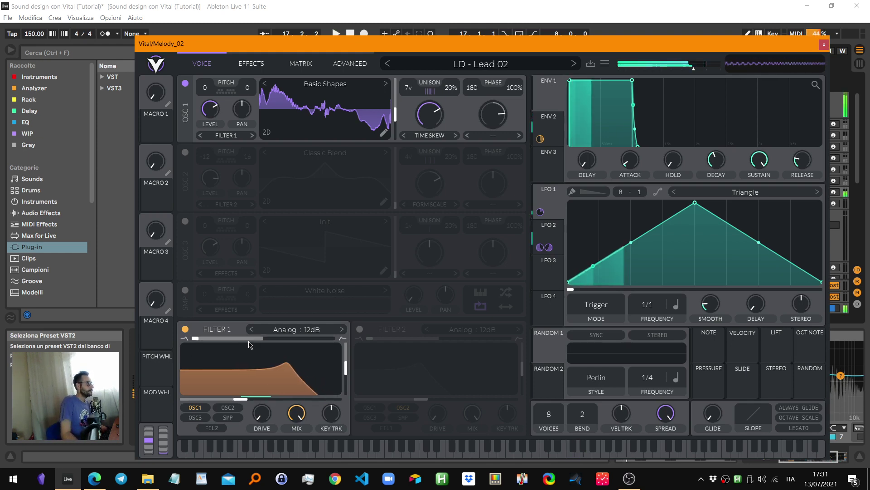
# Bypass Filter 1 in the lead patch and re-enable it to compare the sound during playback
pyautogui.click(185, 328)
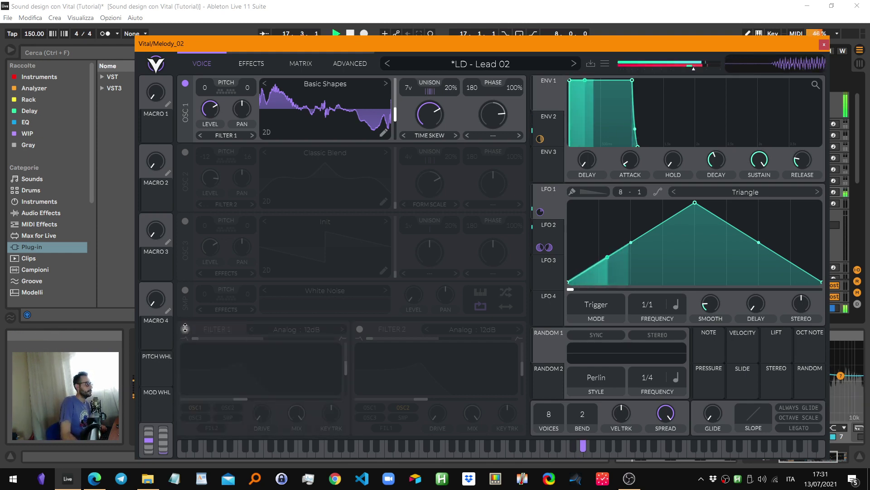
pyautogui.click(185, 328)
pyautogui.press('space')
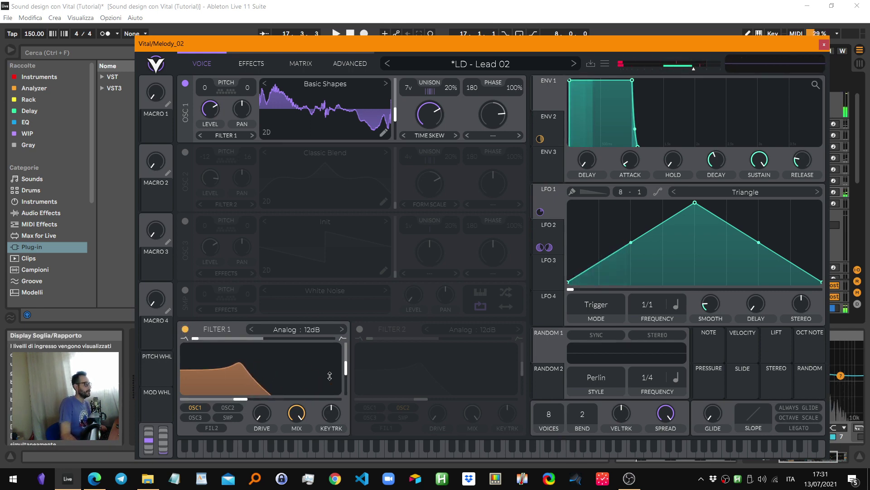
# Raise the resonance of Filter 1 slightly while auditioning the lead
pyautogui.moveTo(349, 367); pyautogui.dragTo(343, 363)
pyautogui.press('space')
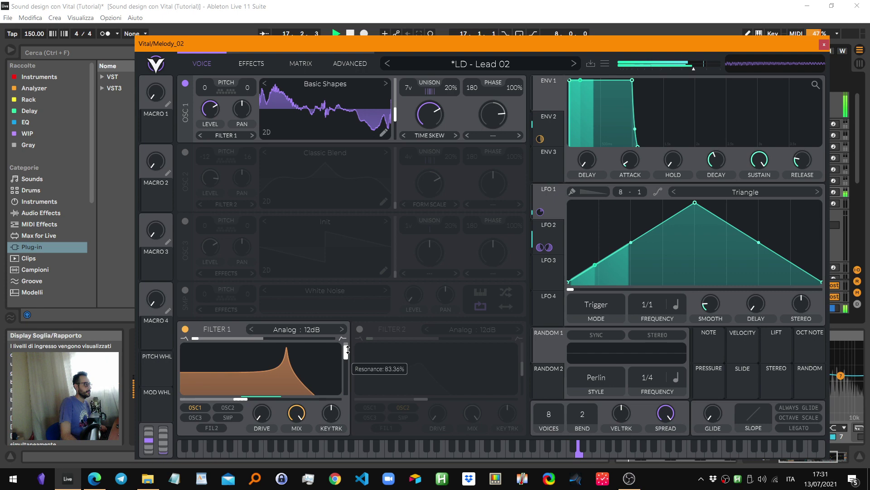
pyautogui.click(549, 233)
pyautogui.click(558, 214)
pyautogui.press('space')
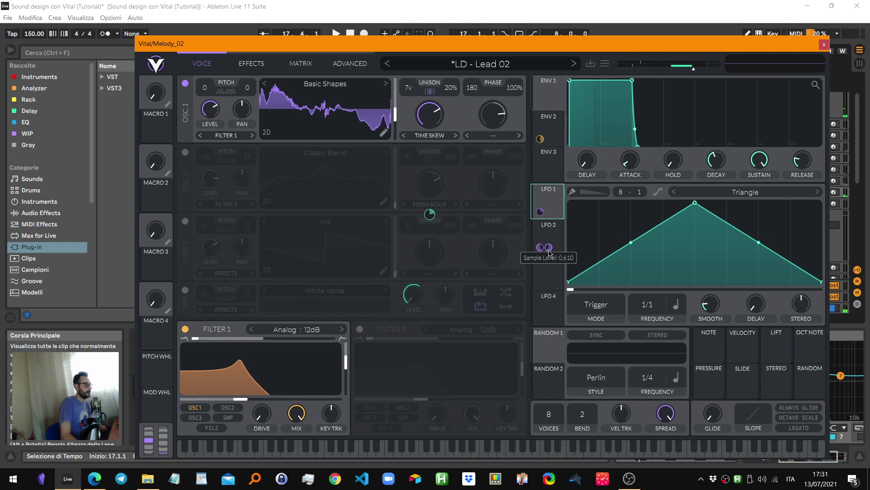
# Try a decay of about 0.03 seconds on Envelope 2, and settle on a longer decay while auditioning the lead
pyautogui.click(558, 142)
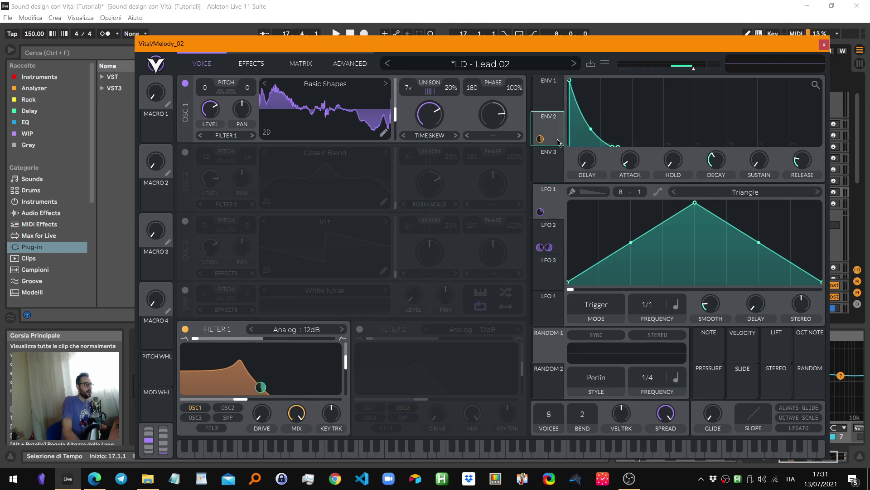
pyautogui.press('space')
pyautogui.moveTo(716, 159); pyautogui.dragTo(715, 181)
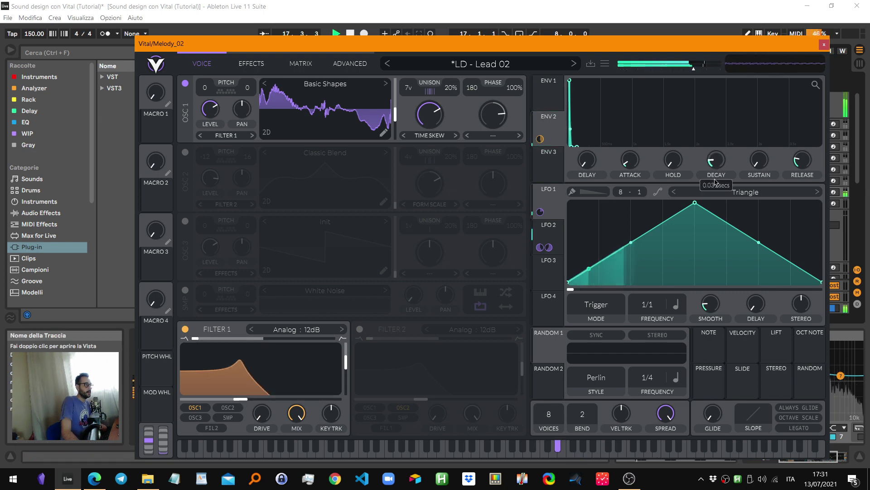
pyautogui.press('space')
pyautogui.moveTo(700, 49); pyautogui.dragTo(663, 37)
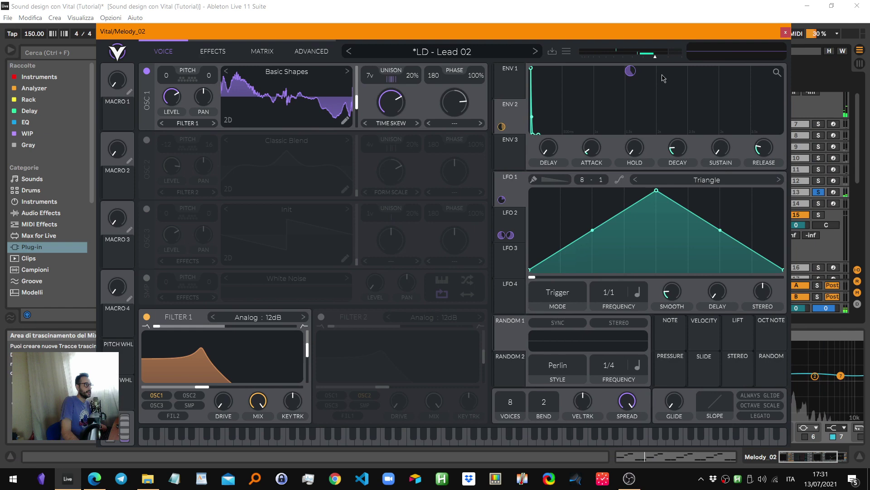
pyautogui.press('space')
pyautogui.moveTo(678, 148)
pyautogui.mouseDown()
pyautogui.moveTo(683, 134)
pyautogui.moveTo(684, 148)
pyautogui.mouseUp()
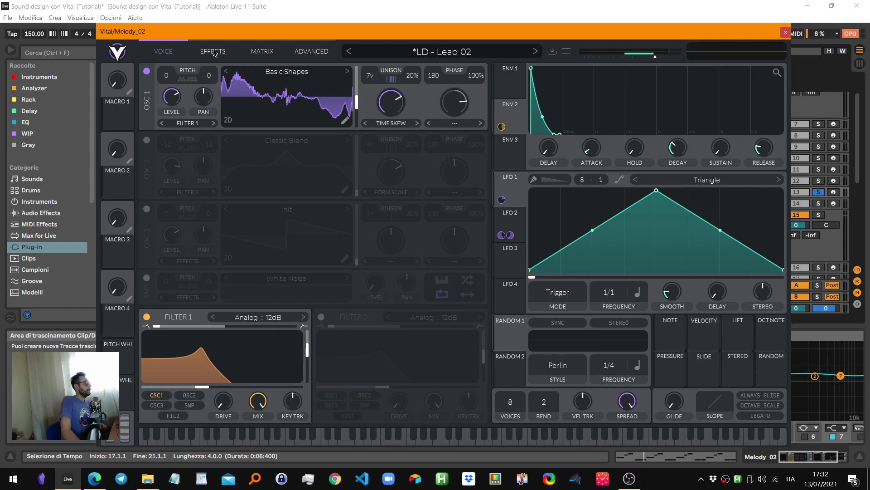
# Set oscillator 1's unison detune to 8% while auditioning the lead
pyautogui.moveTo(379, 76); pyautogui.dragTo(363, 126)
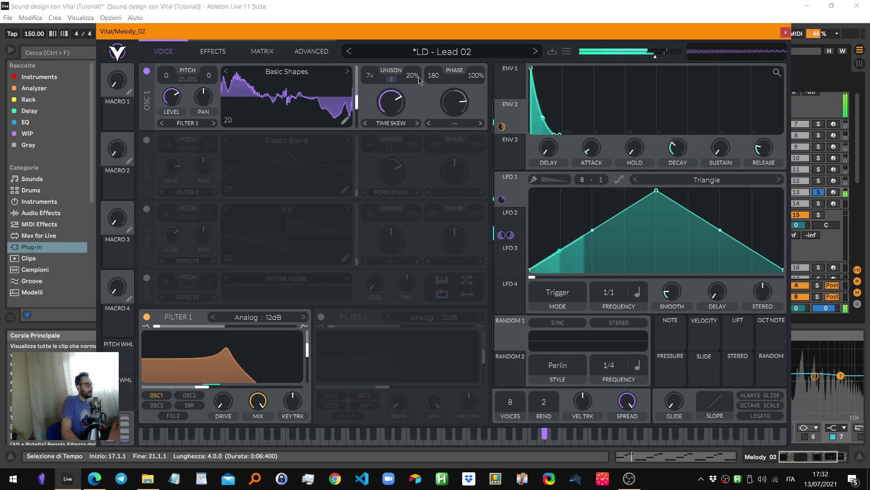
pyautogui.moveTo(420, 81); pyautogui.dragTo(413, 92)
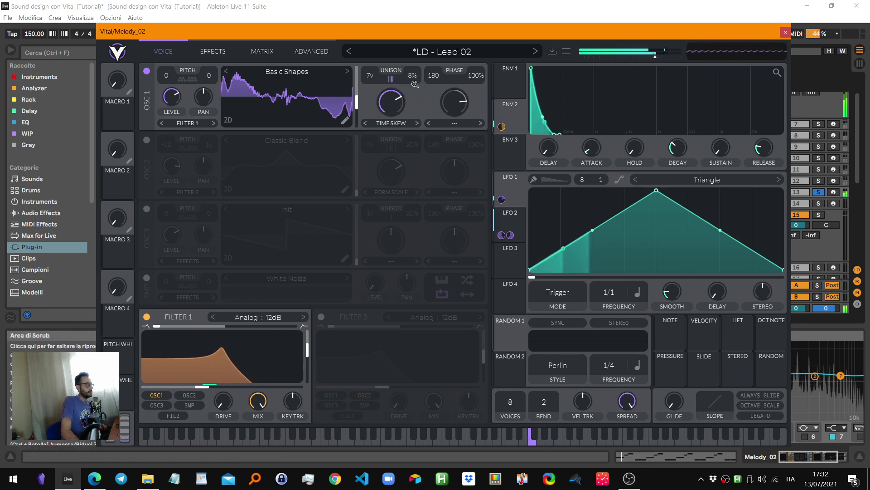
pyautogui.press('space')
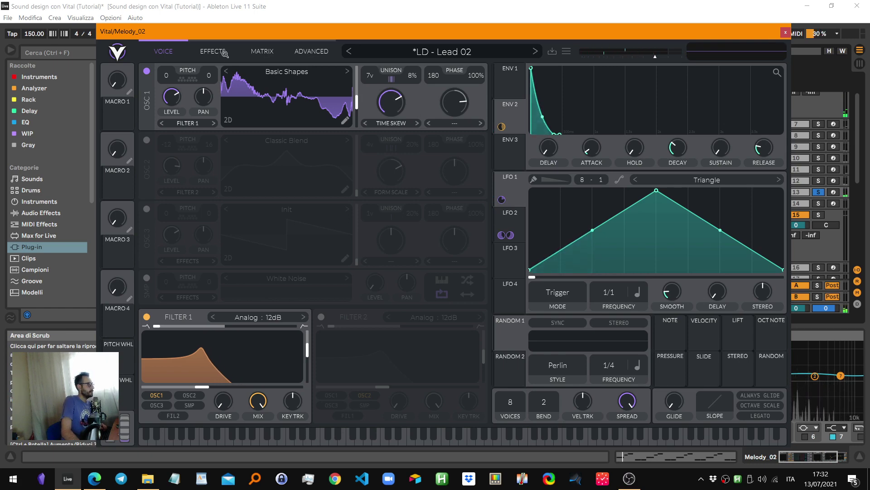
# Compare the lead in the effects chain with and without the Soft Clip distortion and the Multiband compressor
pyautogui.click(224, 54)
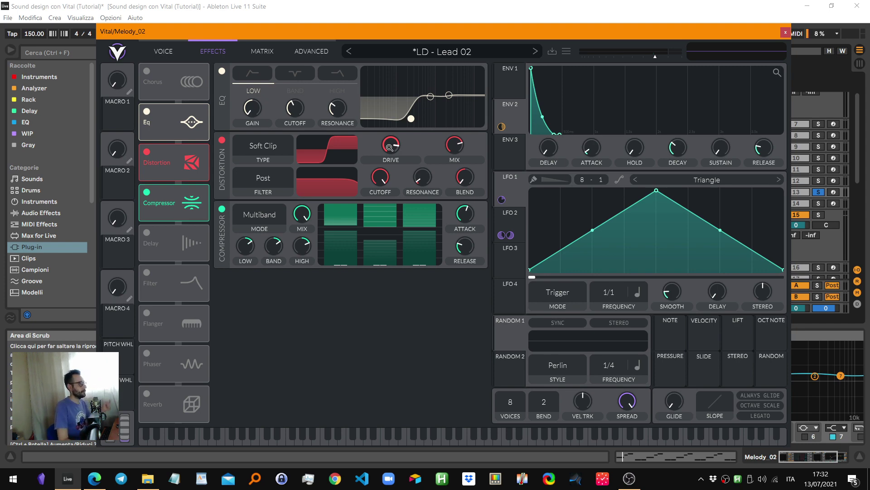
pyautogui.click(164, 51)
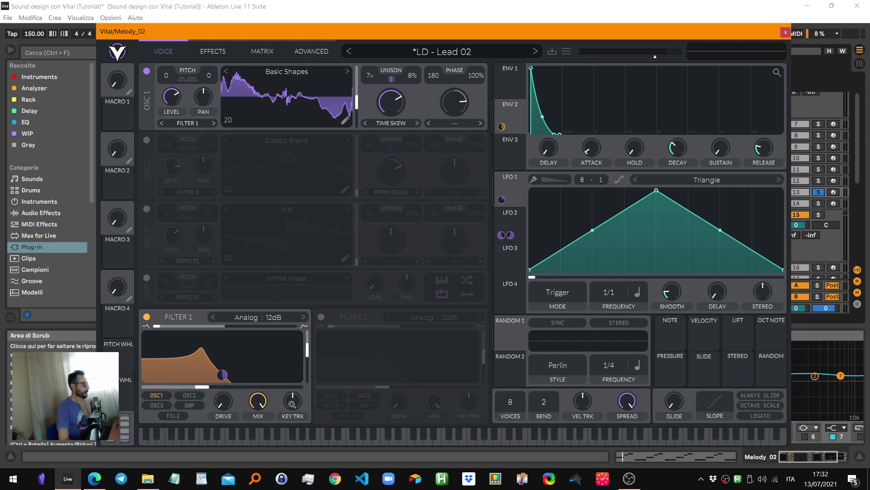
pyautogui.click(213, 52)
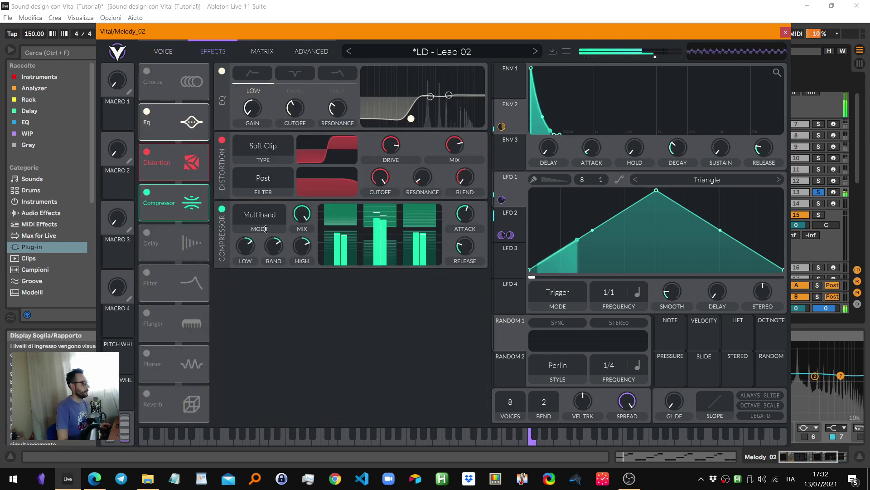
pyautogui.click(223, 140)
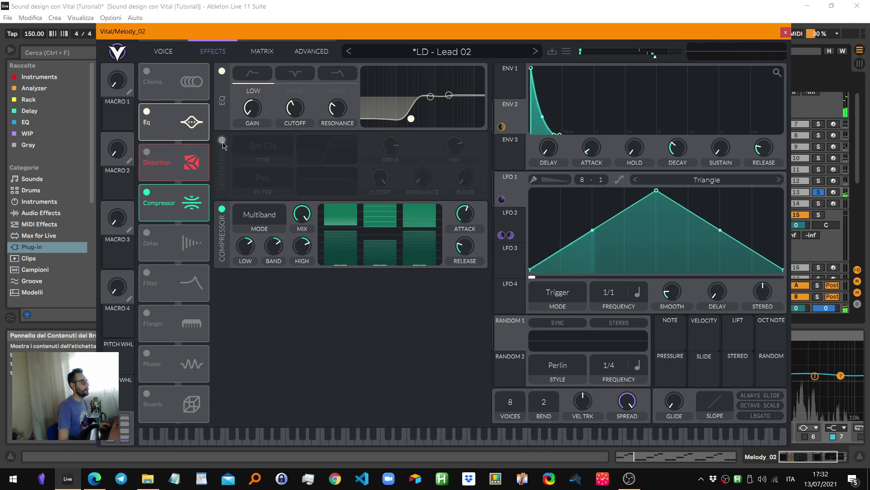
pyautogui.click(222, 140)
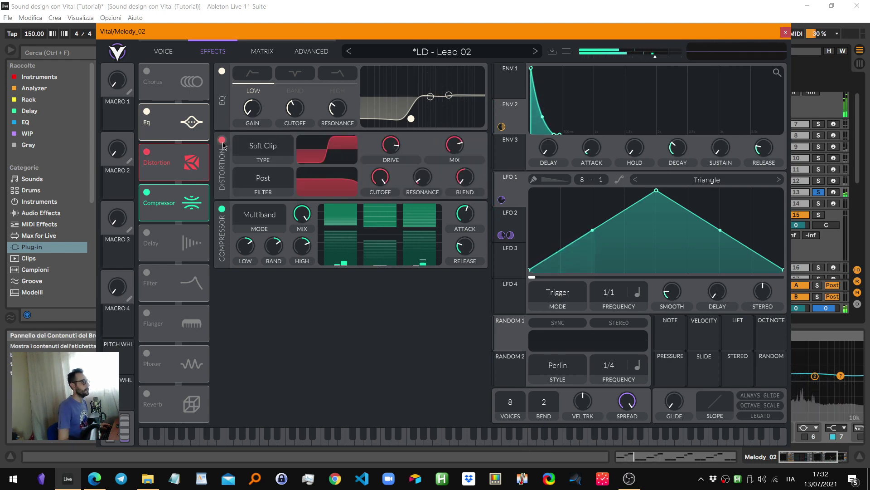
pyautogui.click(221, 209)
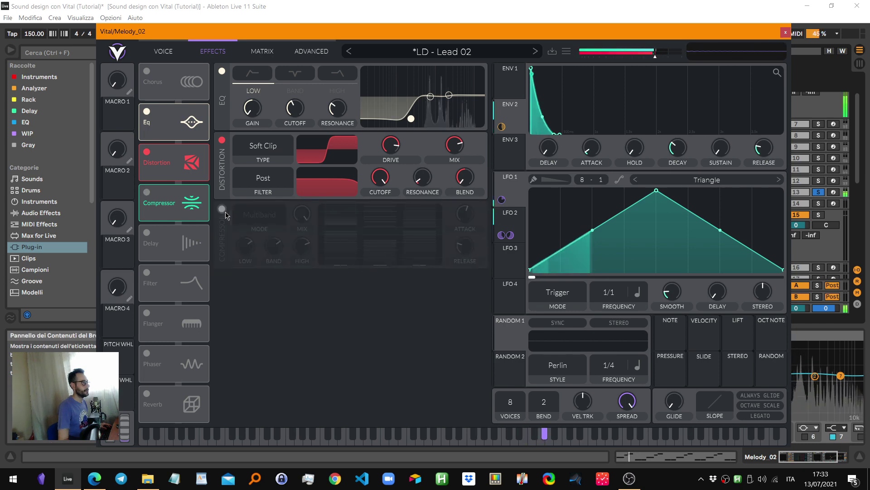
pyautogui.click(221, 208)
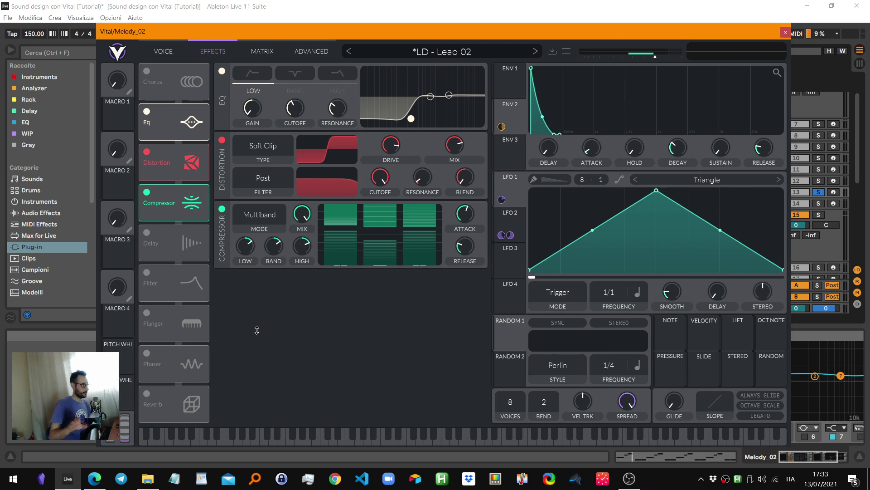
# Review the patch's modulation matrix and oscillator 1's advanced unison settings, and return to the voice page
pyautogui.click(263, 52)
pyautogui.click(326, 52)
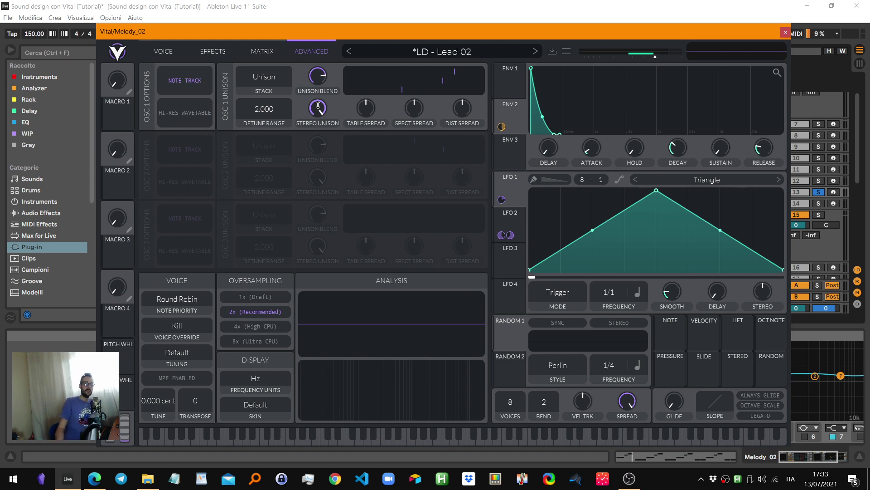
pyautogui.click(163, 50)
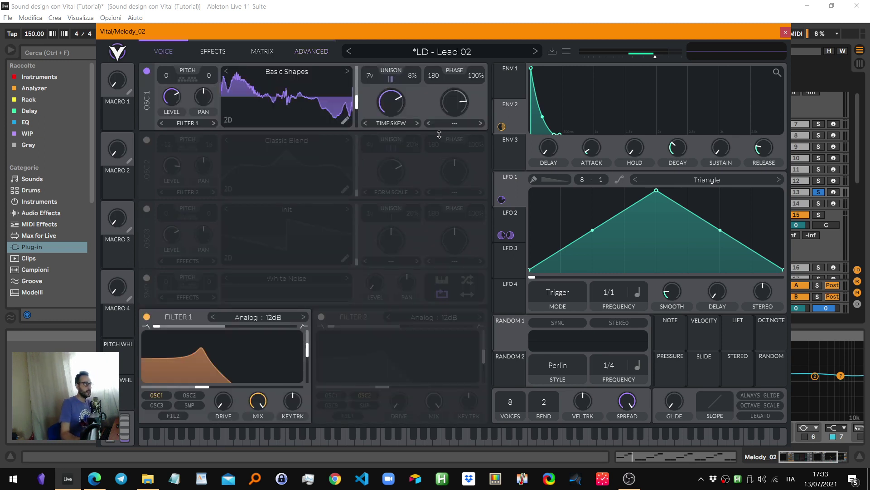
# Close the synth window and play the arrangement from the Melody 03 clip at bar 25 with nothing soloed
pyautogui.click(785, 33)
pyautogui.click(521, 202)
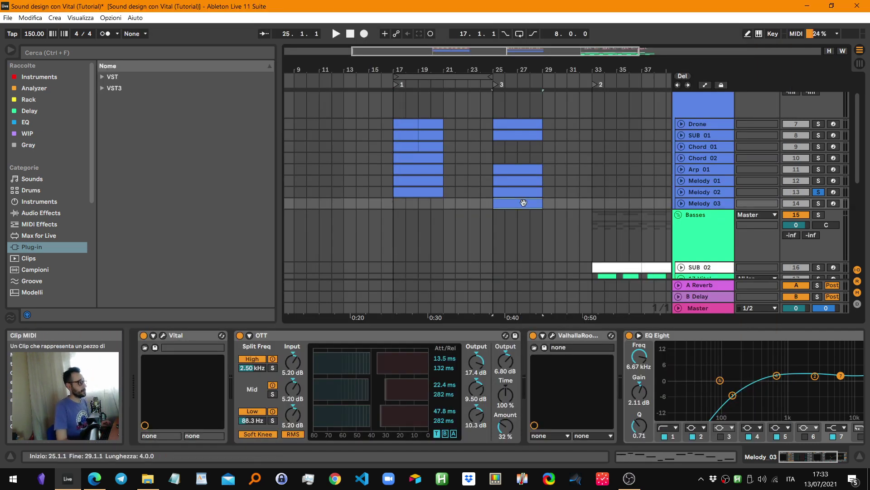
pyautogui.press('space')
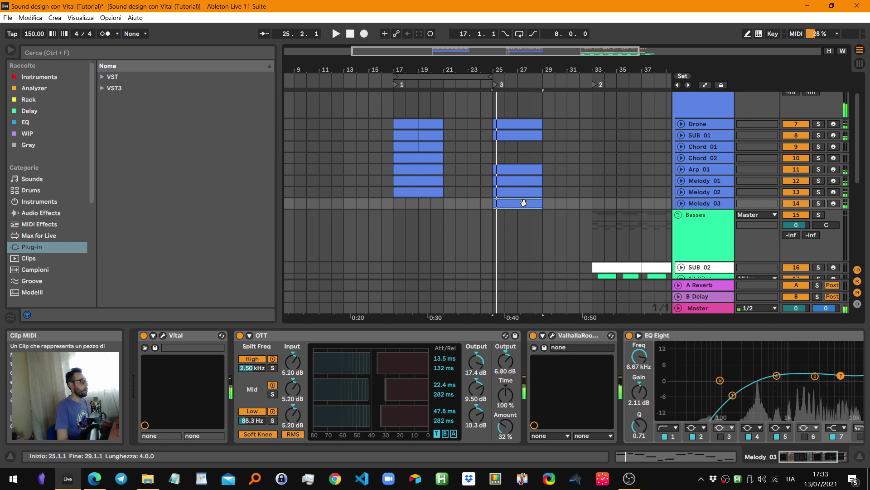
# Hide the device view and unfold all tracks so that the clips' notes can be read around bar 25
pyautogui.click(856, 457)
pyautogui.click(509, 164)
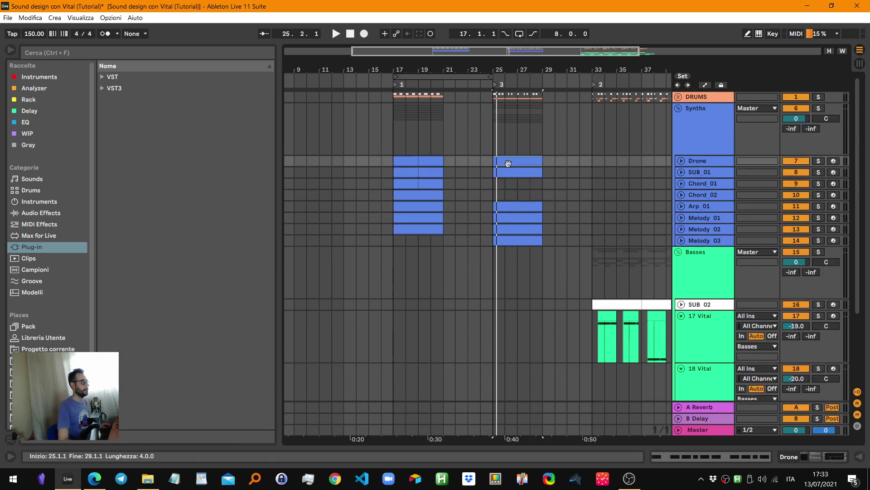
pyautogui.keyDown('alt'); pyautogui.click(681, 161); pyautogui.keyUp('alt')
pyautogui.moveTo(557, 71); pyautogui.dragTo(553, 276)
# Audition the Drone track in solo from bar 25 and open its clip in the MIDI note editor
pyautogui.press('space')
pyautogui.press('-')
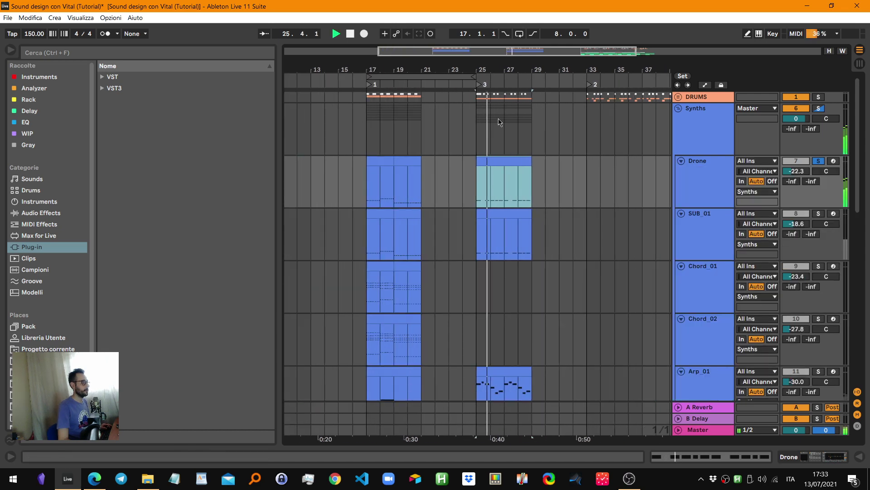
pyautogui.doubleClick(507, 168)
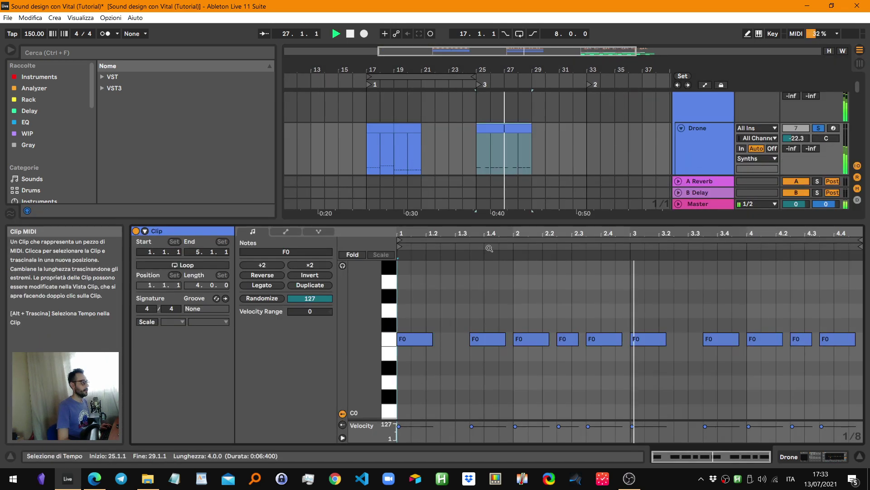
pyautogui.press('space')
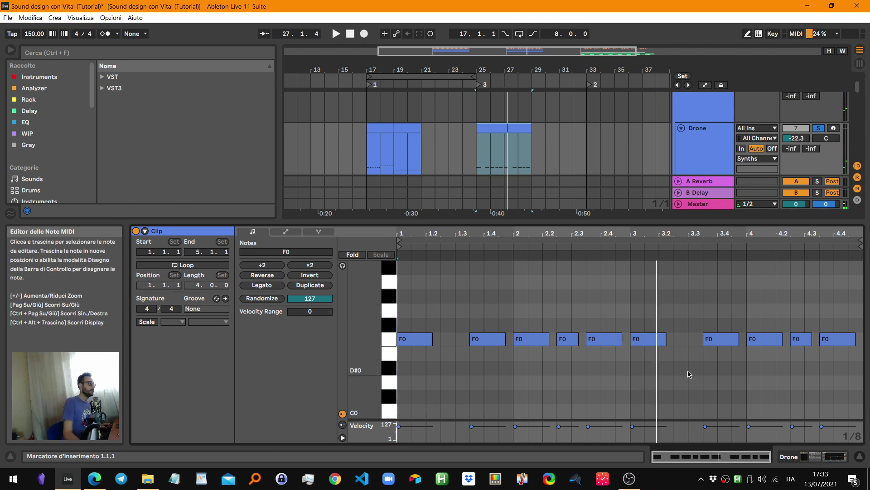
# Solo the SUB 01 track and audition its clip at bar 25
pyautogui.scroll(-1, 483, 179)
pyautogui.scroll(-1, 484, 178)
pyautogui.click(490, 125)
pyautogui.press('s')
pyautogui.press('space')
pyautogui.doubleClick(519, 221)
pyautogui.press('space')
# Solo the Arp 01 track, audition its clip from bar 25 and open its notes in the MIDI editor
pyautogui.scroll(-1, 485, 237)
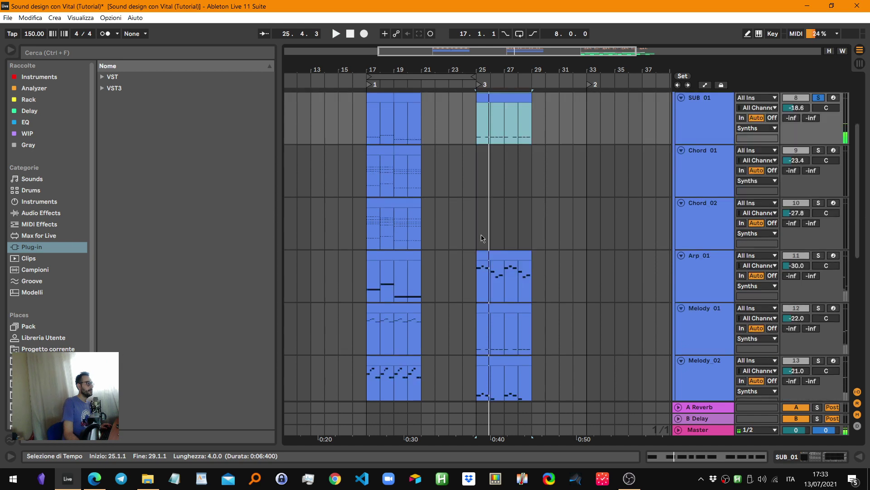
pyautogui.click(495, 255)
pyautogui.press('s')
pyautogui.press('space')
pyautogui.scroll(-3, 518, 248)
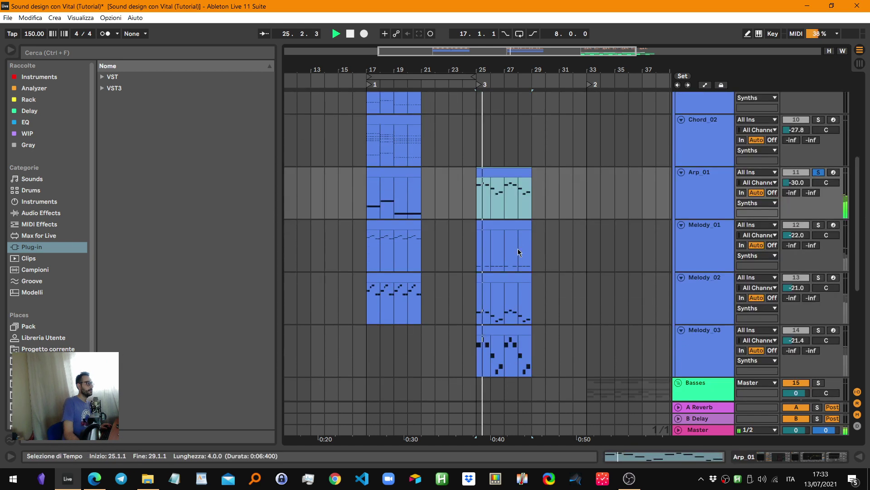
pyautogui.press('space')
pyautogui.doubleClick(504, 186)
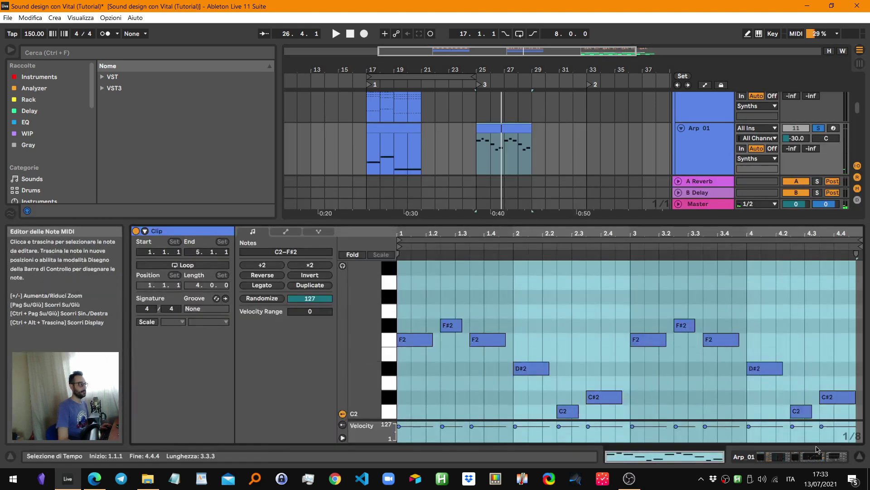
# Solo the Melody 01 track, audition its clip from bar 25 and open its notes in the MIDI editor
pyautogui.click(860, 457)
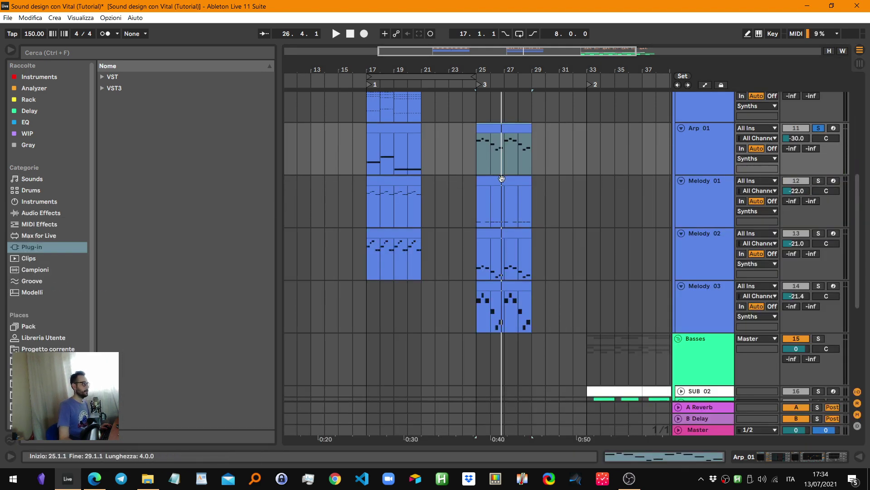
pyautogui.click(502, 203)
pyautogui.press('space')
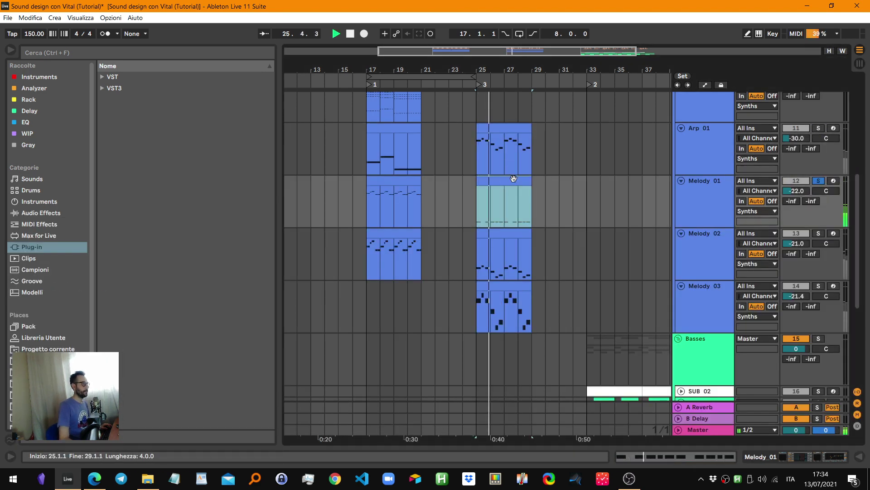
pyautogui.doubleClick(514, 180)
pyautogui.click(524, 308)
pyautogui.press('space')
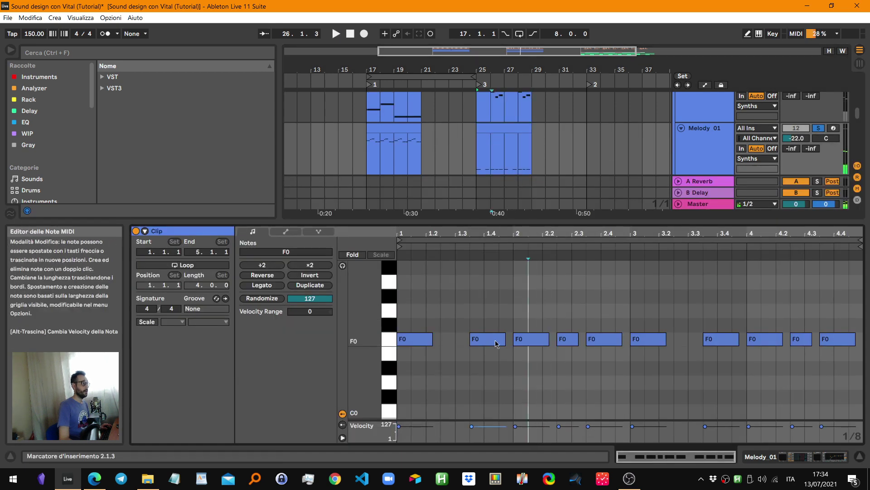
# Open the notes of Melody 01's clip at bar 17 and audition it for comparison
pyautogui.click(398, 146)
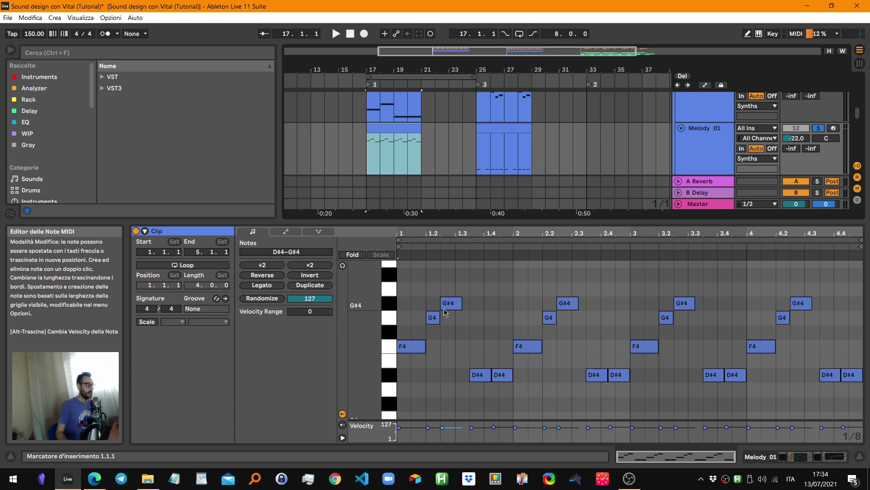
pyautogui.press('space')
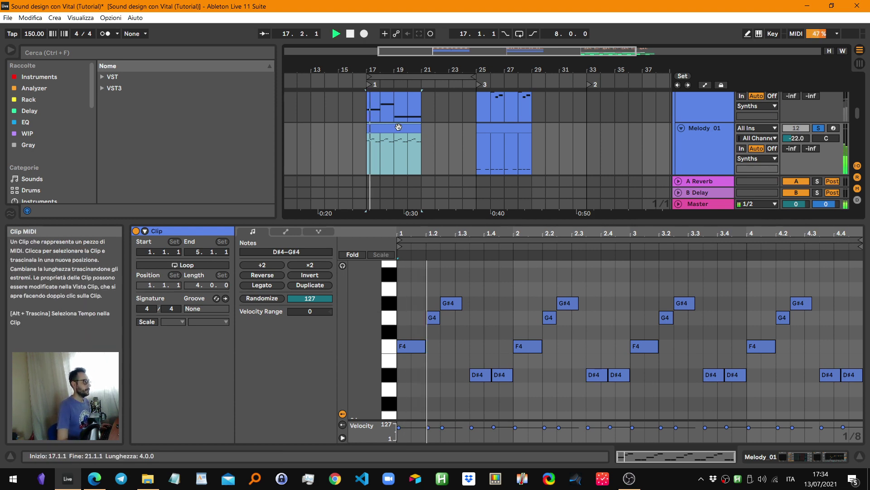
pyautogui.press('space')
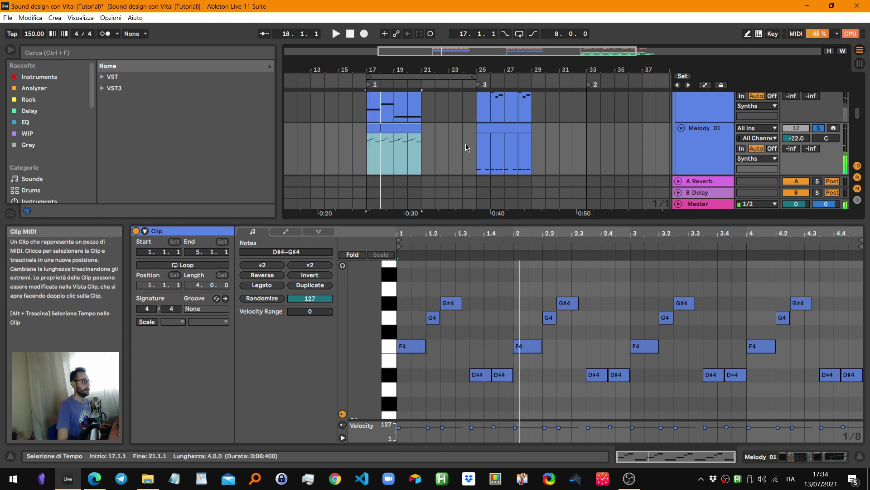
# Return to Melody 01's clip at bar 25, highlight its F0 notes and play the clip again
pyautogui.click(486, 128)
pyautogui.click(450, 344)
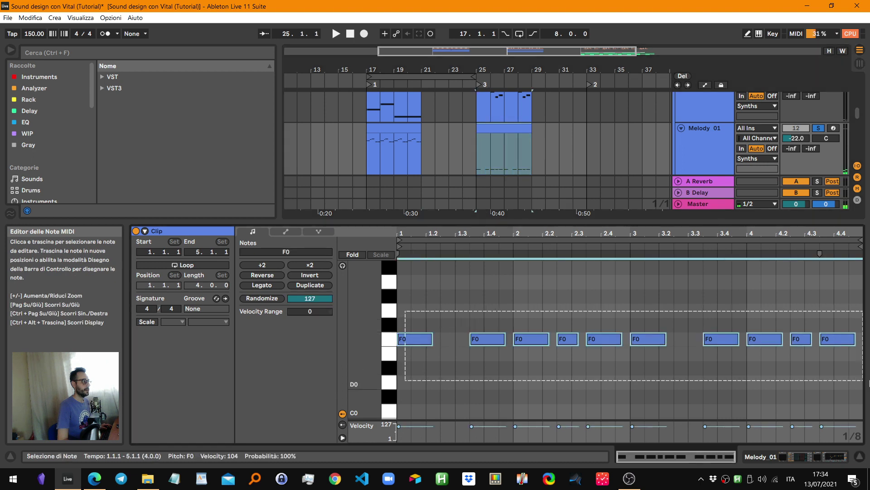
pyautogui.click(791, 388)
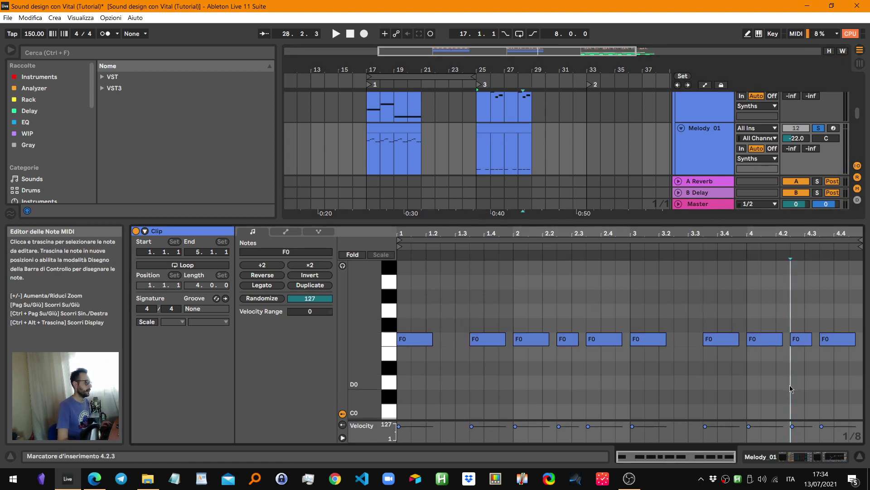
pyautogui.press('space')
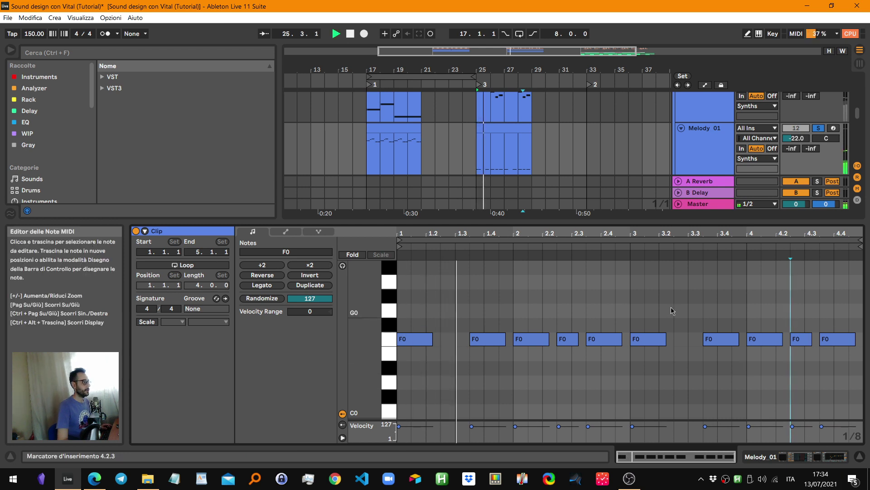
# Hide the note editor, unsolo Melody 01 and play the full section from bar 25 while trying its volume at -13.8 dB
pyautogui.click(860, 456)
pyautogui.press('space')
pyautogui.press('s')
pyautogui.press('space')
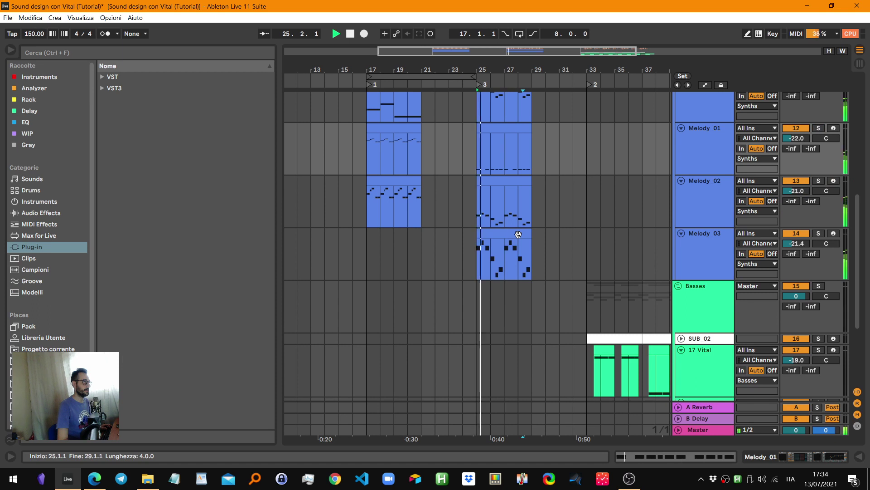
pyautogui.moveTo(796, 138)
pyautogui.mouseDown()
pyautogui.moveTo(796, 130)
pyautogui.moveTo(796, 138)
pyautogui.mouseUp()
pyautogui.press('space')
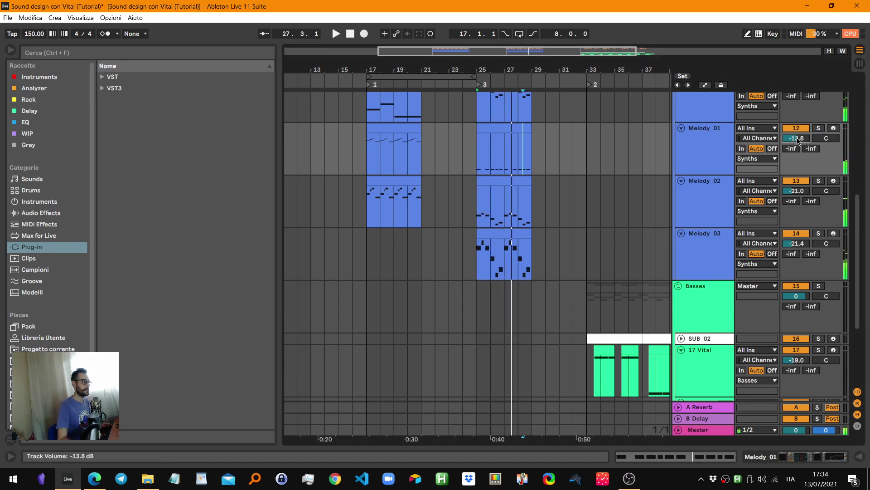
# Solo the Melody 02 track and compare its clip at bar 25 with its clip at bar 17
pyautogui.click(496, 185)
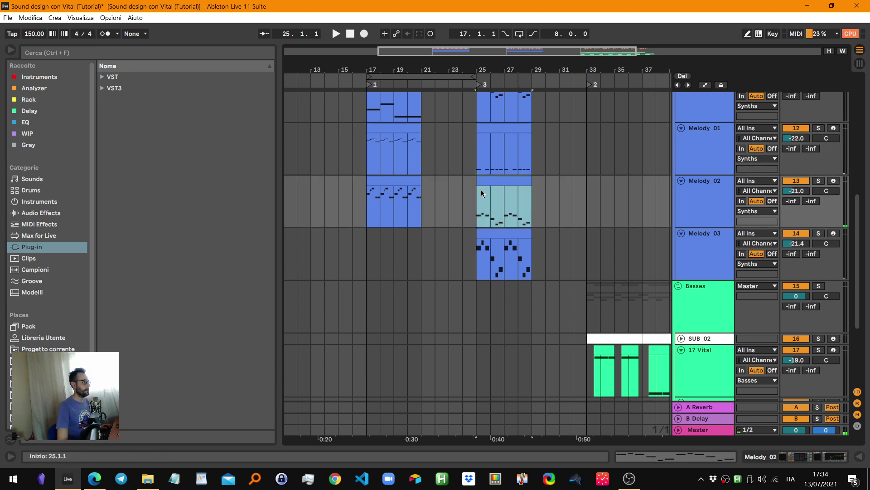
pyautogui.press('s')
pyautogui.press('space')
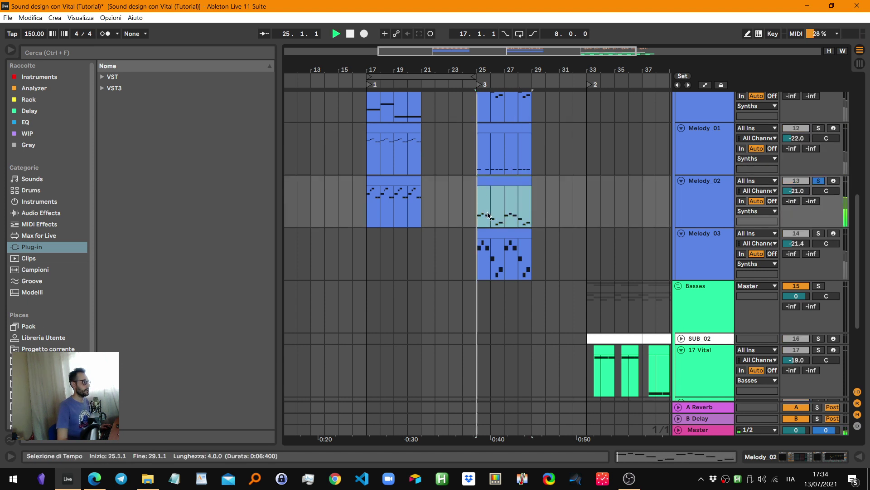
pyautogui.click(390, 181)
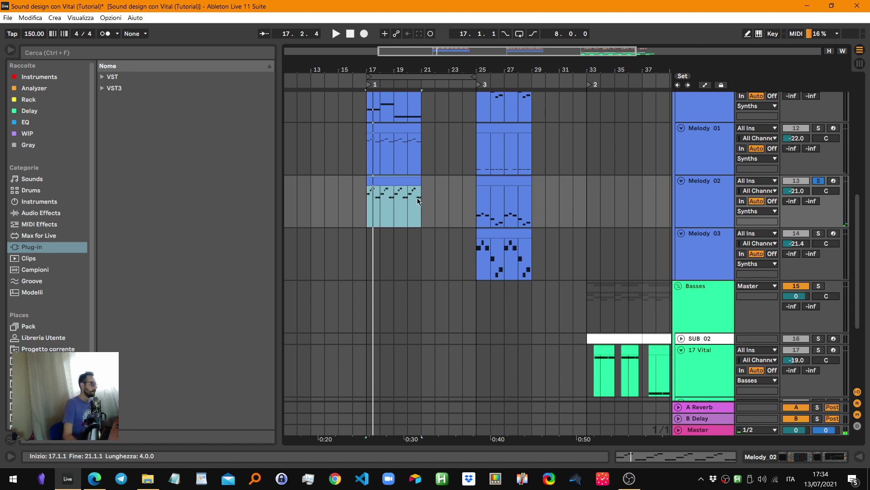
pyautogui.click(486, 177)
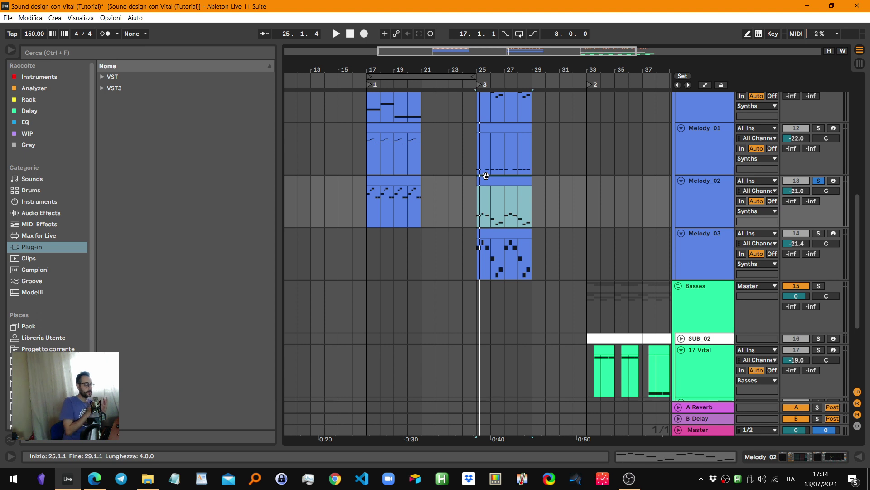
# Solo the Melody 03 track, audition its clip from bar 25 and show the track's device chain
pyautogui.click(520, 254)
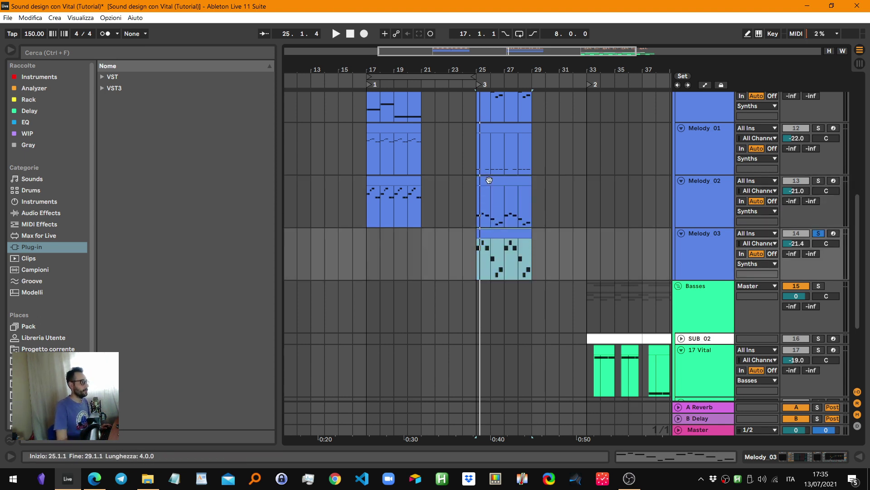
pyautogui.click(490, 181)
pyautogui.click(509, 234)
pyautogui.click(719, 250)
pyautogui.press('space')
pyautogui.doubleClick(705, 247)
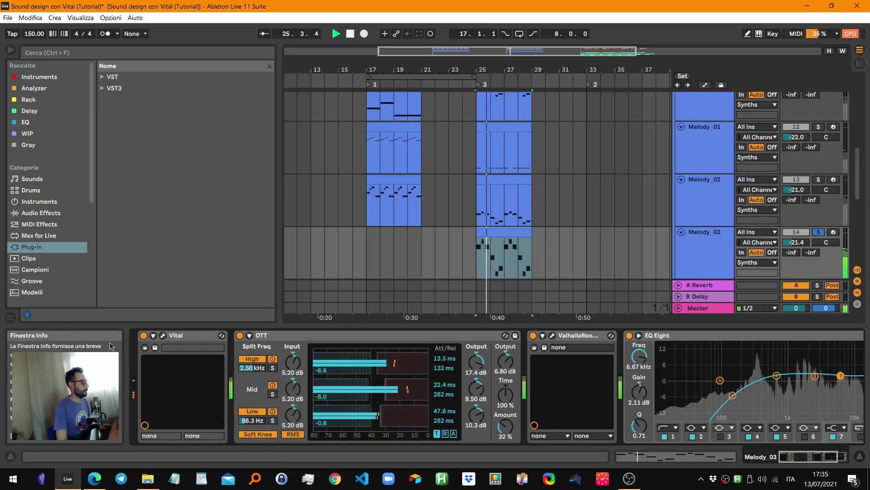
# Open Melody 03's Vital patch and compare its sound with Filter 1 switched off and on again
pyautogui.click(163, 335)
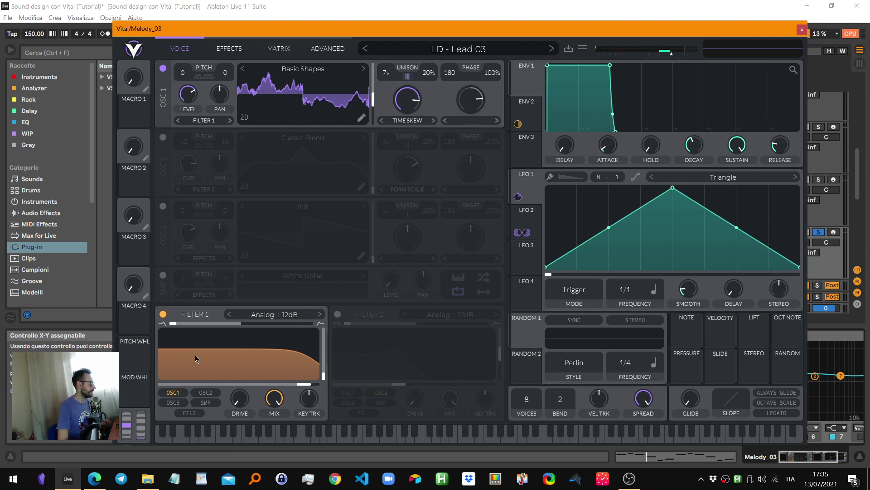
pyautogui.click(163, 314)
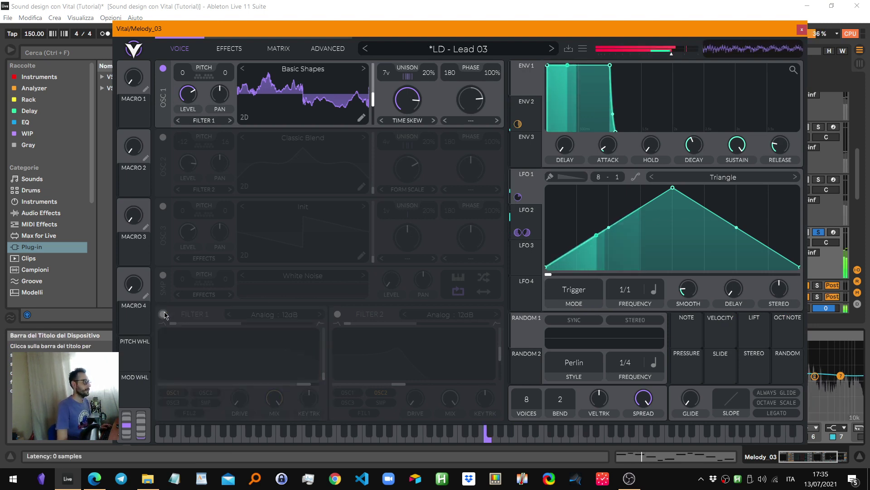
pyautogui.click(163, 314)
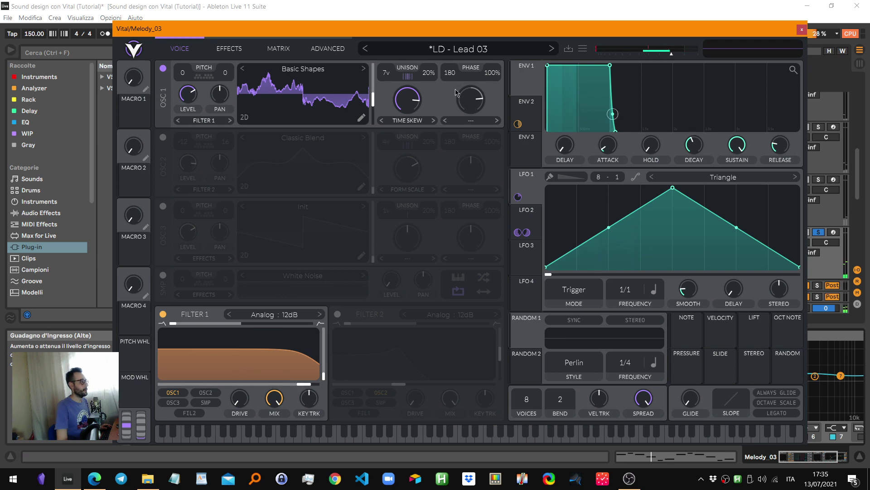
# Show the patch's effects and compare the sound with the Soft Clip distortion bypassed, leaving the distortion enabled
pyautogui.click(228, 48)
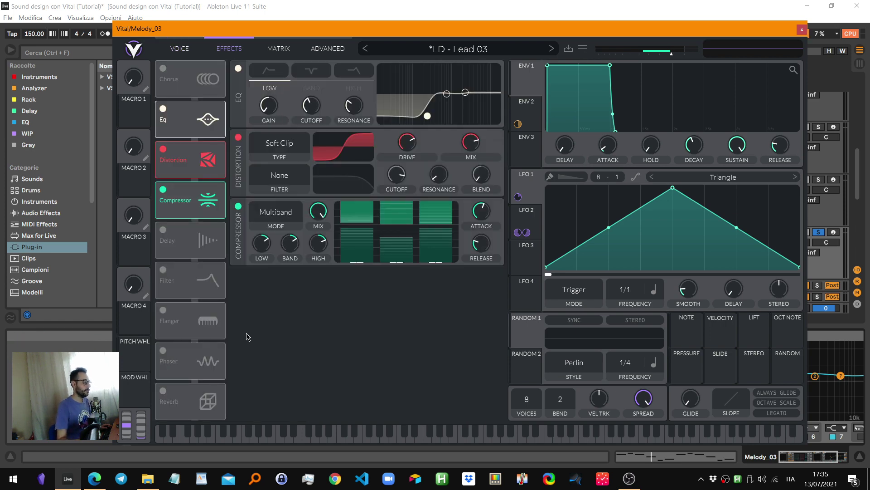
pyautogui.press('space')
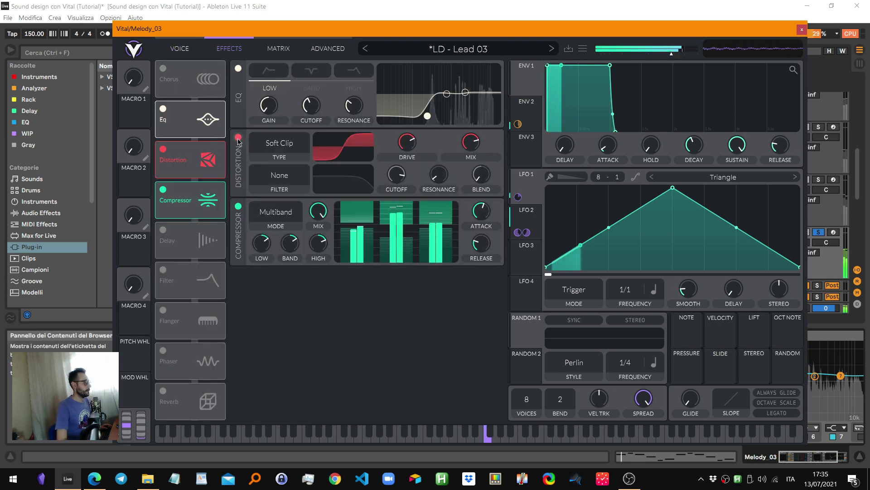
pyautogui.click(238, 138)
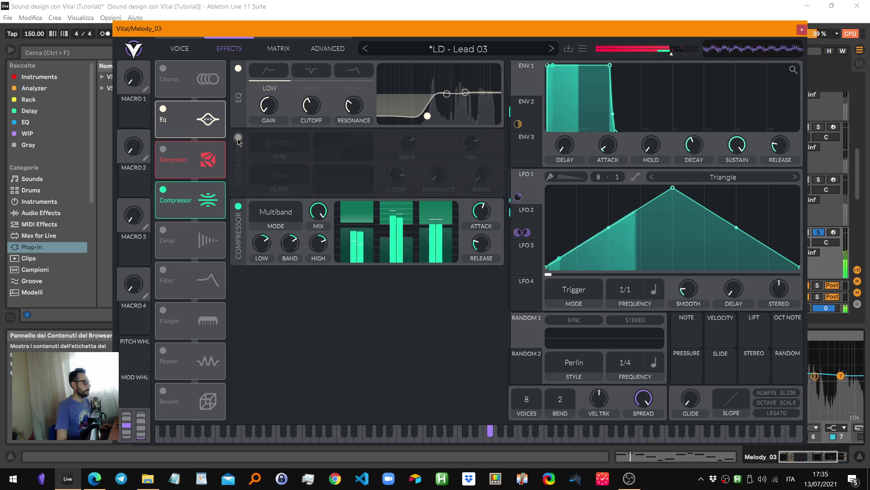
pyautogui.press('space')
pyautogui.click(238, 138)
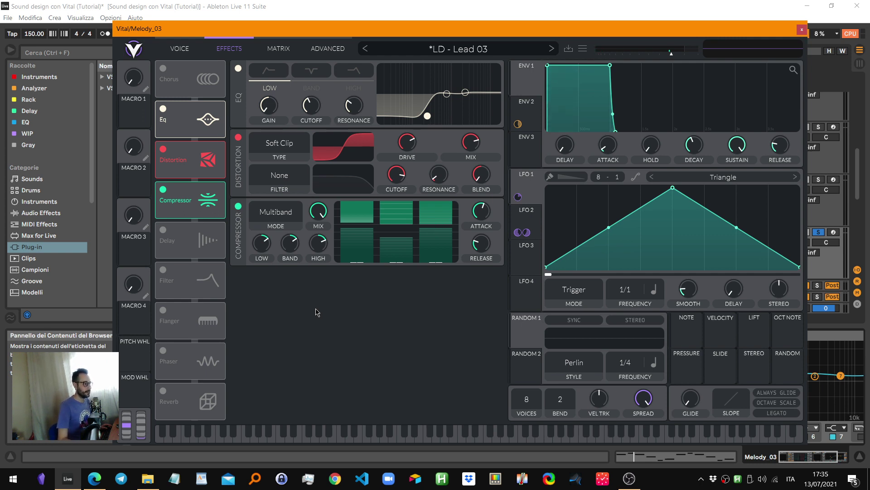
# Audition the patch with the Multiband compressor bypassed, re-enable it, return to the oscillator page and close the Vital window
pyautogui.click(238, 207)
pyautogui.press('space')
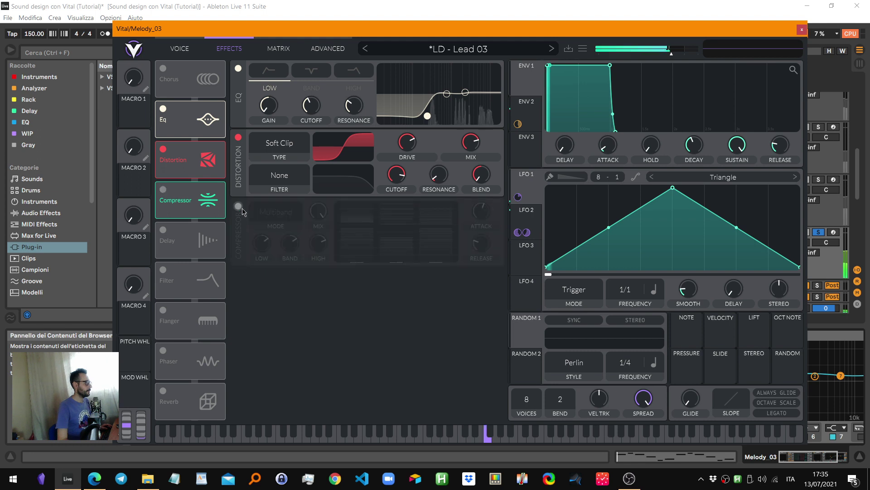
pyautogui.click(238, 206)
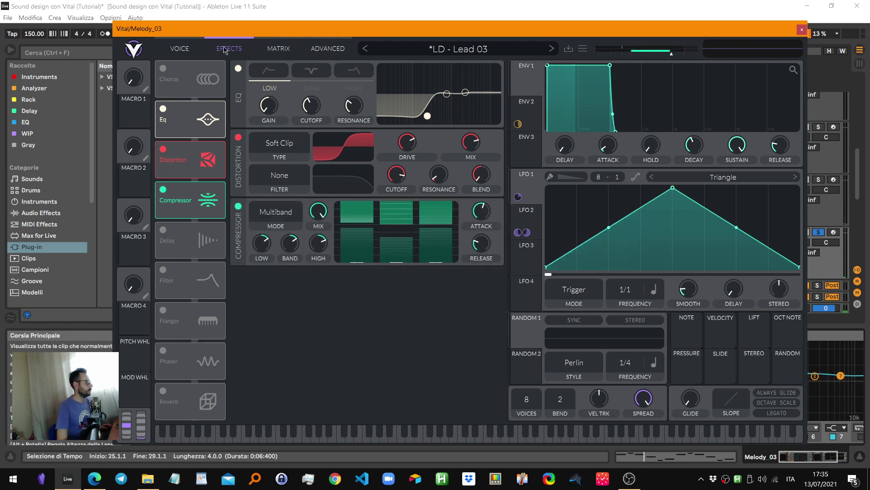
pyautogui.click(180, 49)
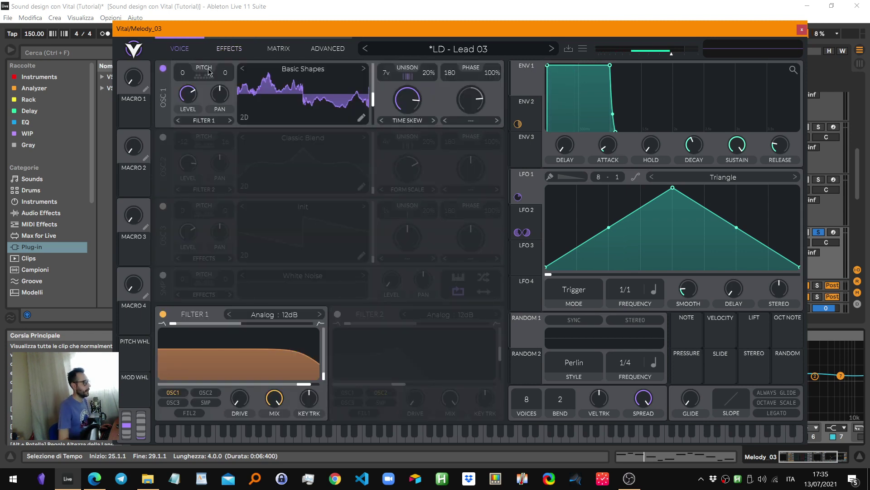
pyautogui.click(802, 30)
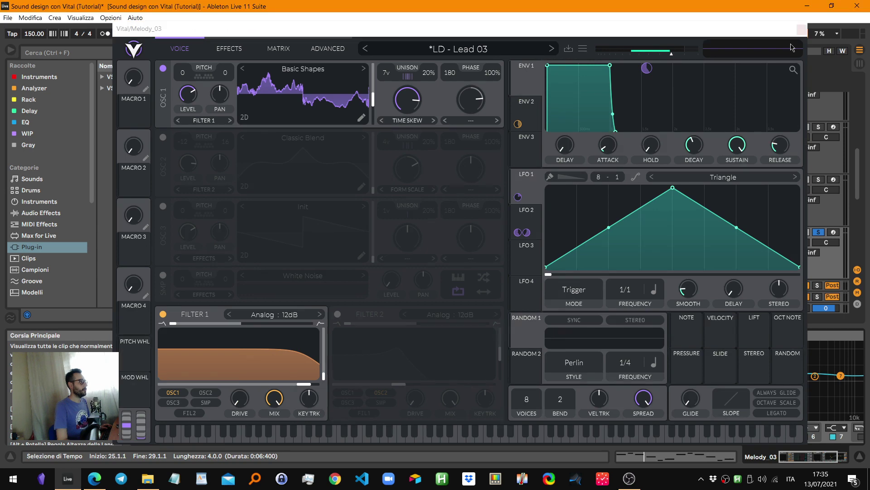
# Play Melody 01, Melody 02 and Melody 03 together in solo from bar 25, and clear the solos
pyautogui.click(819, 179)
pyautogui.press('space')
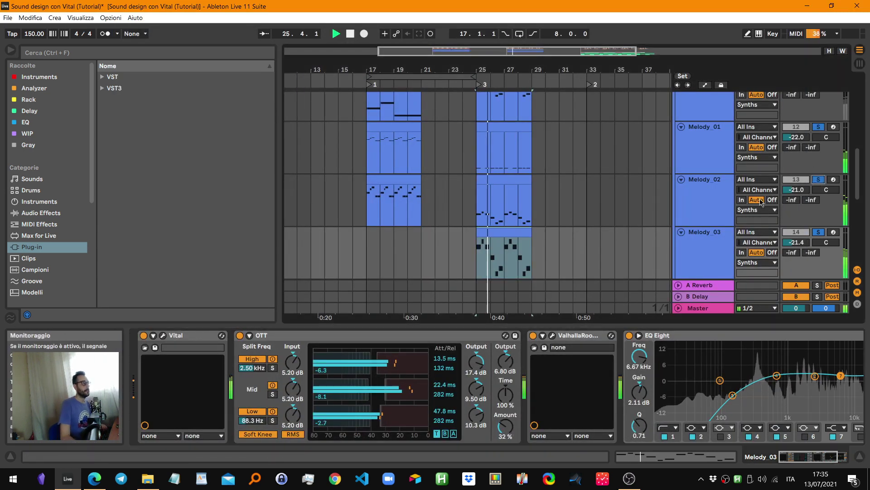
pyautogui.click(818, 232)
pyautogui.press('space')
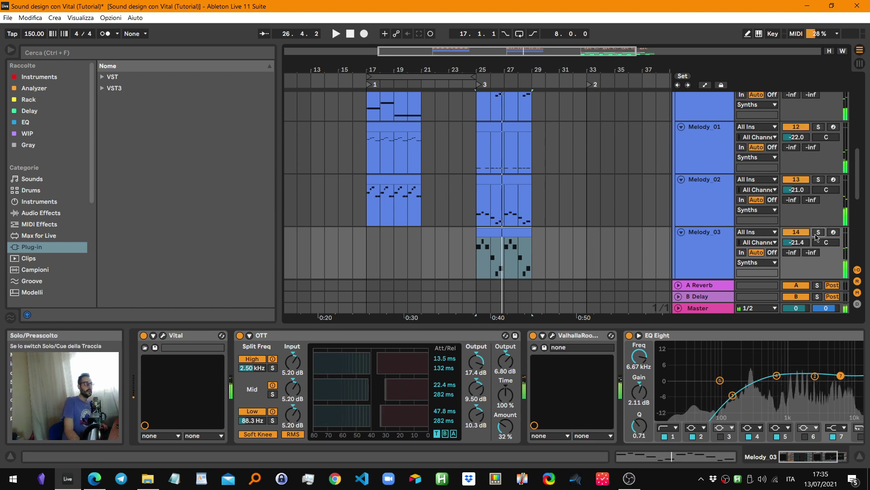
# Deactivate the Melody 03 track and play the full section from bar 25 without it
pyautogui.click(708, 213)
pyautogui.click(709, 240)
pyautogui.click(797, 233)
pyautogui.press('space')
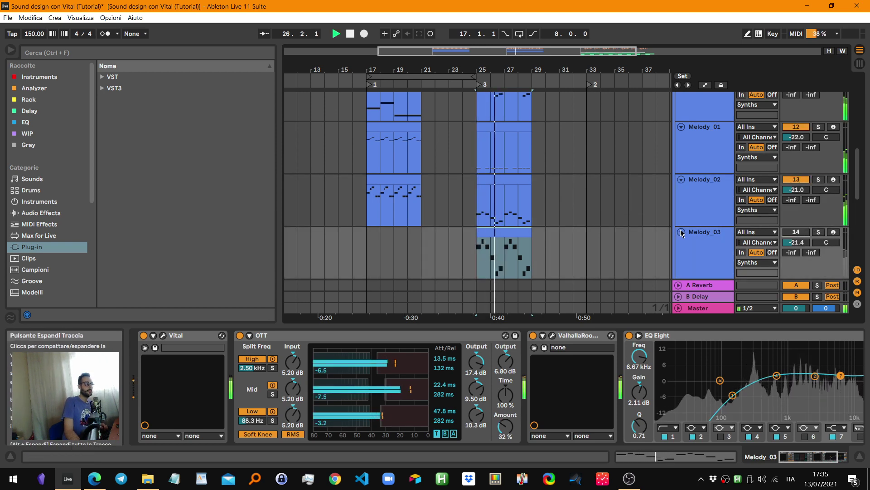
pyautogui.press('space')
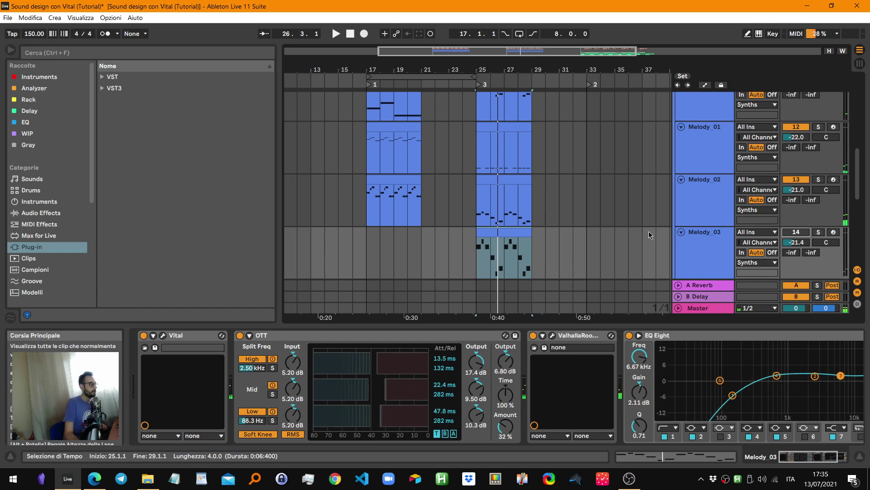
pyautogui.press('space')
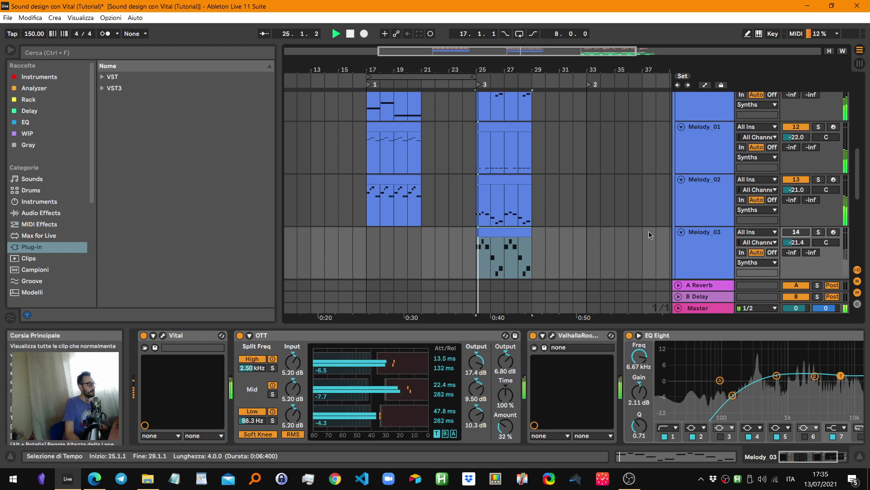
# Reactivate the Melody 03 track and play the full section from bar 25 with it included
pyautogui.click(792, 234)
pyautogui.press('space')
pyautogui.press('space')
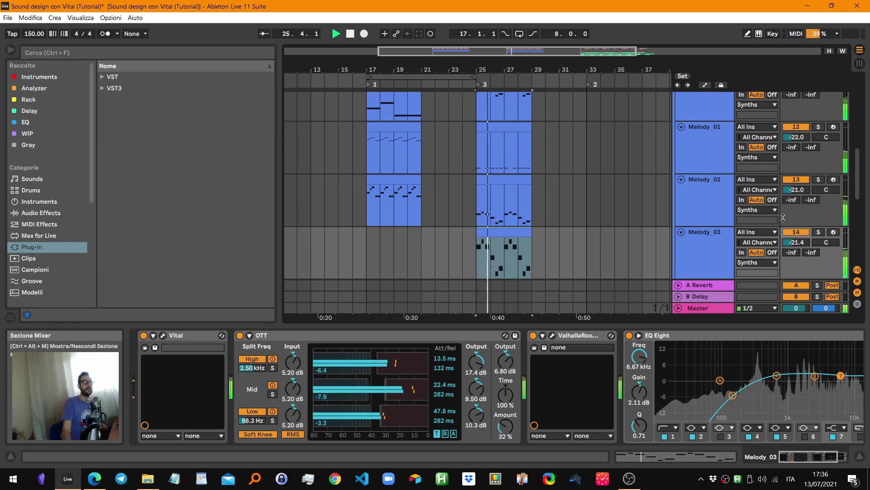
pyautogui.press('space')
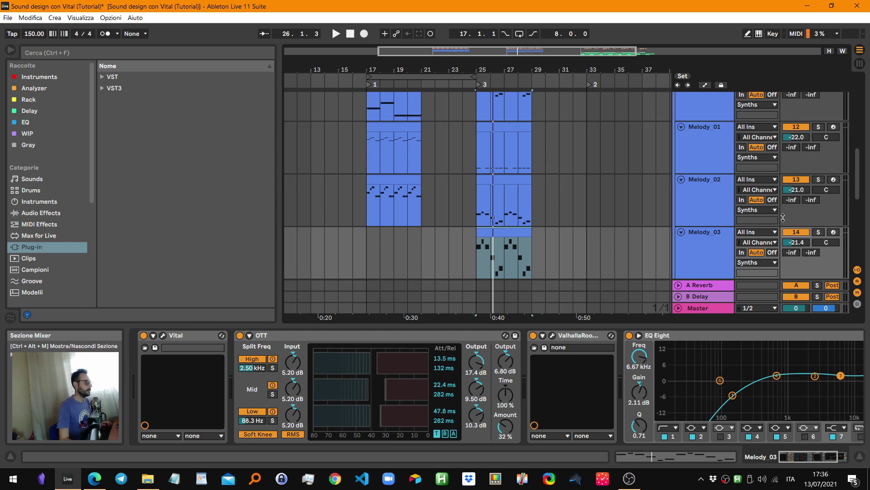
# Hide the device view and copy the Melody_02 clip at bar 17 onto the Melody_03 track
pyautogui.click(860, 455)
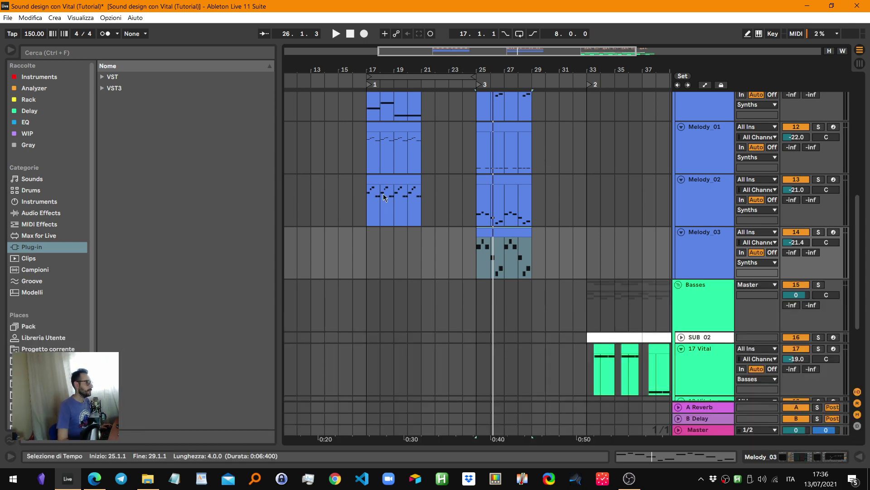
pyautogui.click(383, 181)
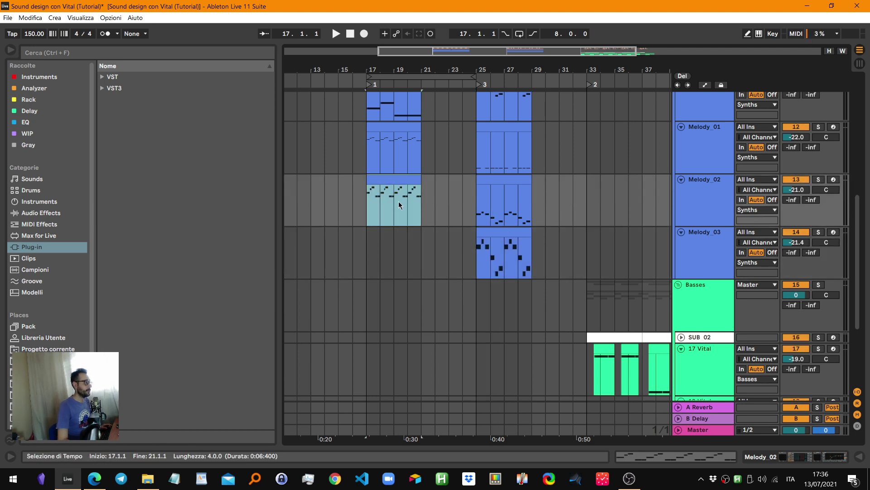
pyautogui.moveTo(399, 208); pyautogui.dragTo(401, 255)
# Play the section from bar 17 first with Melody_03 deactivated, and again with it reactivated
pyautogui.press('space')
pyautogui.click(791, 233)
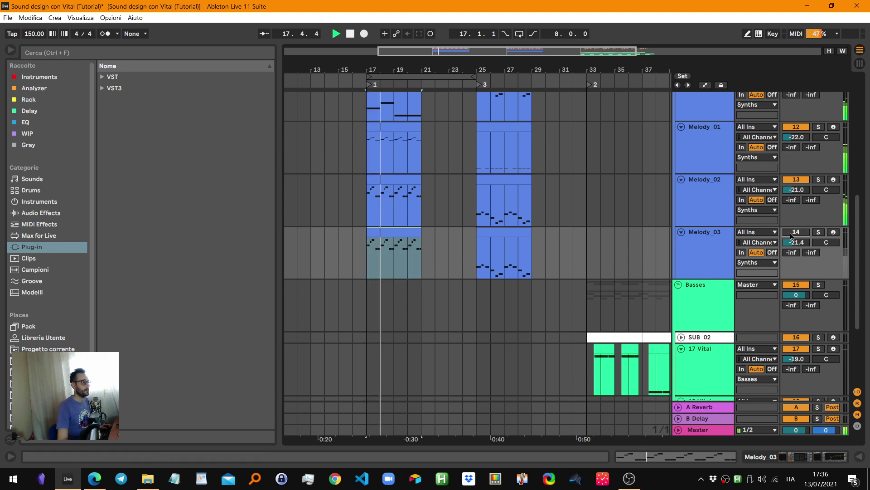
pyautogui.press('space')
pyautogui.click(791, 234)
pyautogui.press('space')
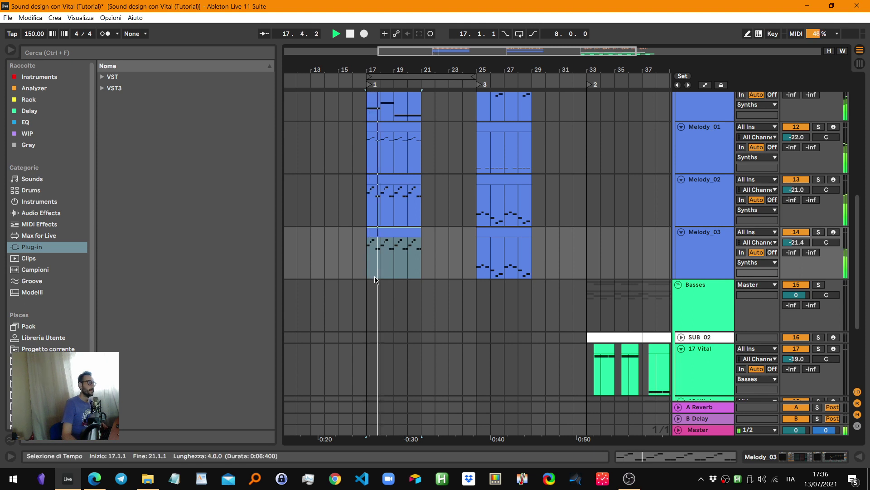
pyautogui.press('space')
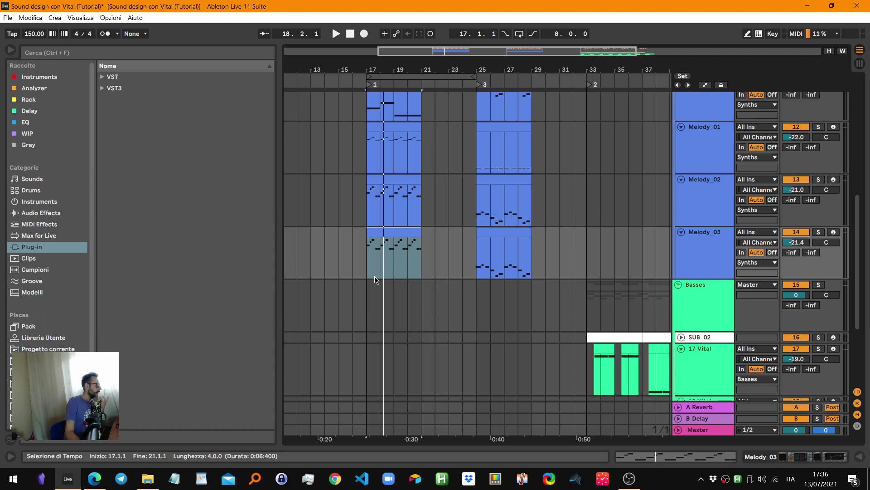
# Replay the section from bar 17 comparing it with Melody_03 muted once more, and reactivate the track
pyautogui.press('space')
pyautogui.click(801, 233)
pyautogui.press('space')
pyautogui.press('space')
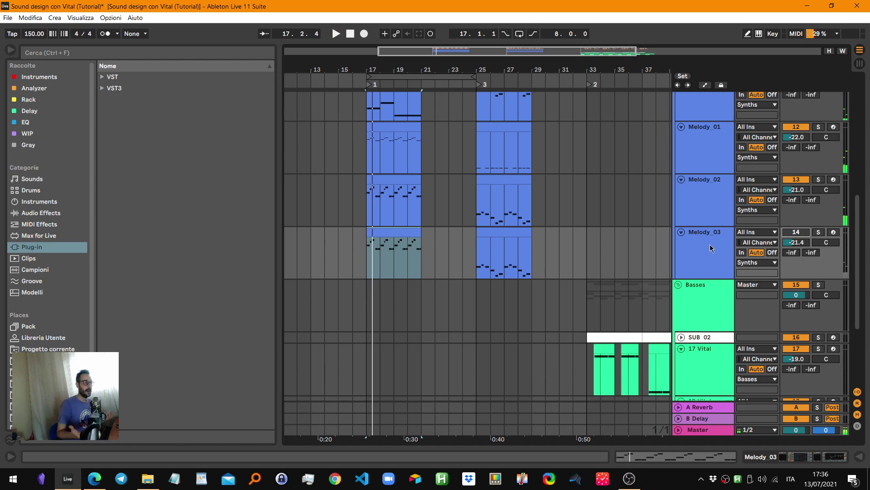
pyautogui.click(796, 235)
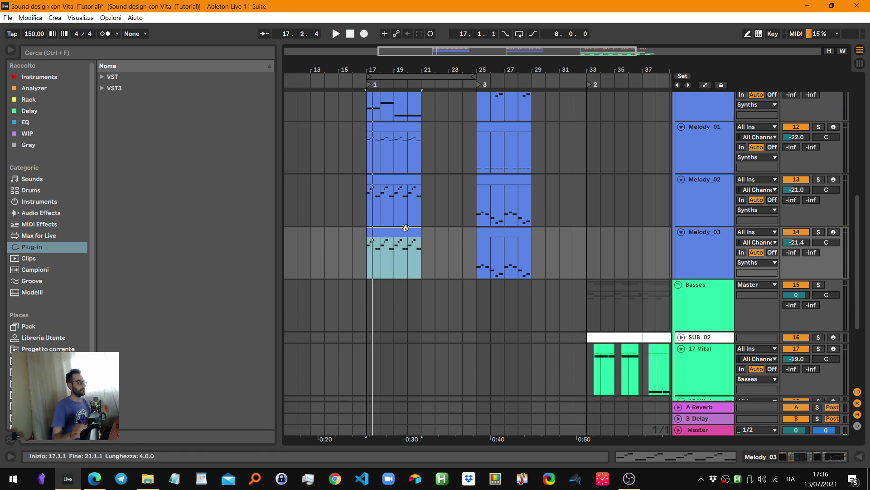
# Solo the 17 Vital track in the Basses group and play its first clip, just after bar 33
pyautogui.scroll(-2, 406, 228)
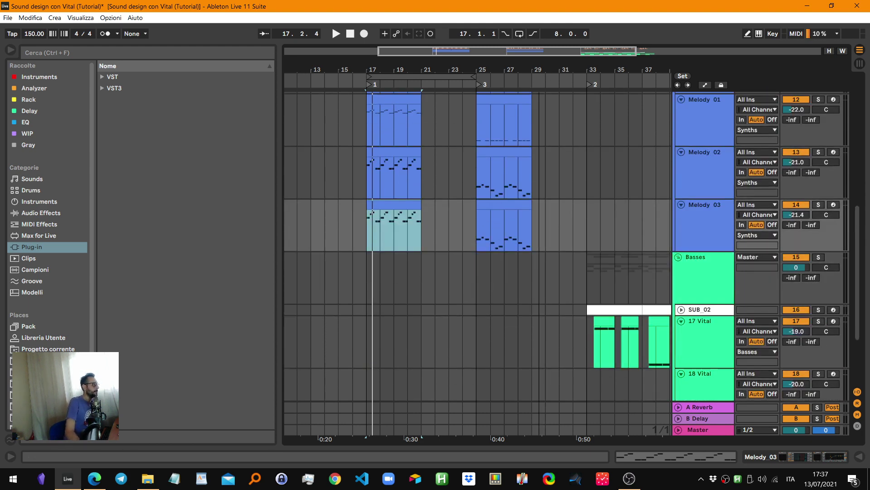
pyautogui.keyDown('ctrl'); pyautogui.scroll(-2, 412, 228); pyautogui.keyUp('ctrl')
pyautogui.scroll(-4, 547, 317)
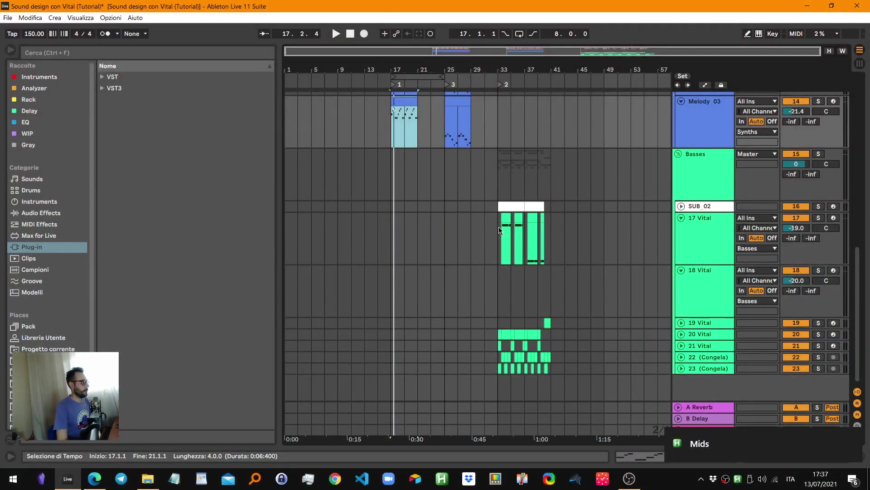
pyautogui.click(499, 228)
pyautogui.moveTo(513, 69)
pyautogui.mouseDown()
pyautogui.moveTo(513, 94)
pyautogui.moveTo(494, 113)
pyautogui.mouseUp()
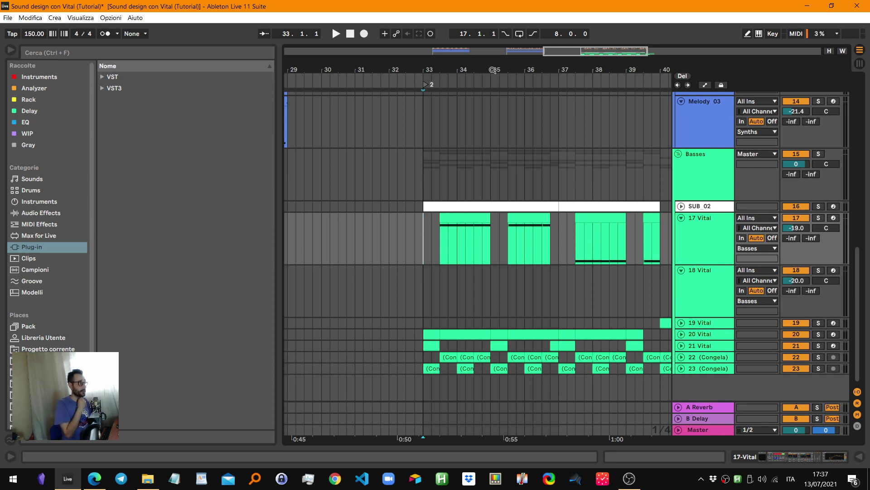
pyautogui.moveTo(482, 69); pyautogui.dragTo(444, 55)
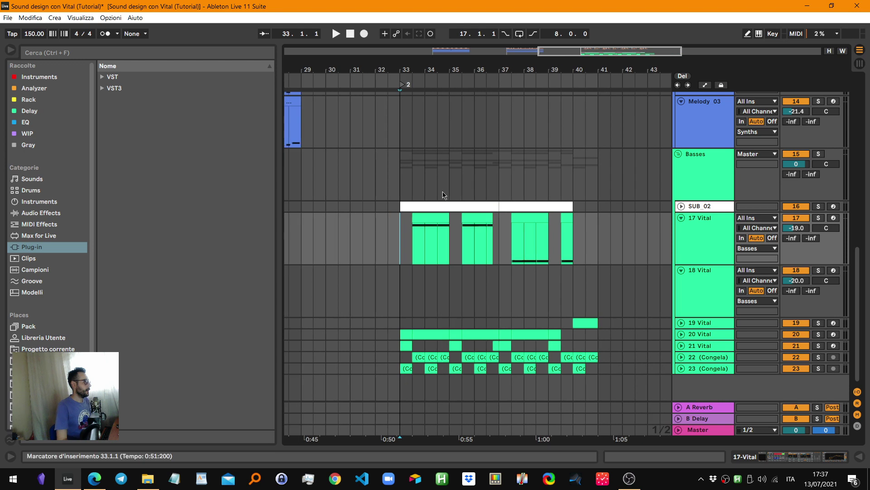
pyautogui.click(427, 218)
pyautogui.press('s')
pyautogui.press('space')
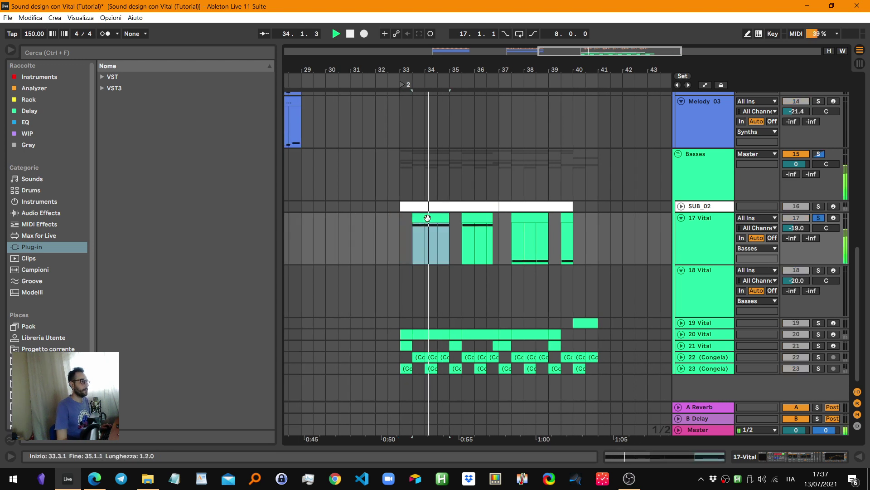
# Show the 17 Vital track's device chain, collapse the ElevenRack v.3 devices and audition the clip with the rack bypassed
pyautogui.doubleClick(703, 228)
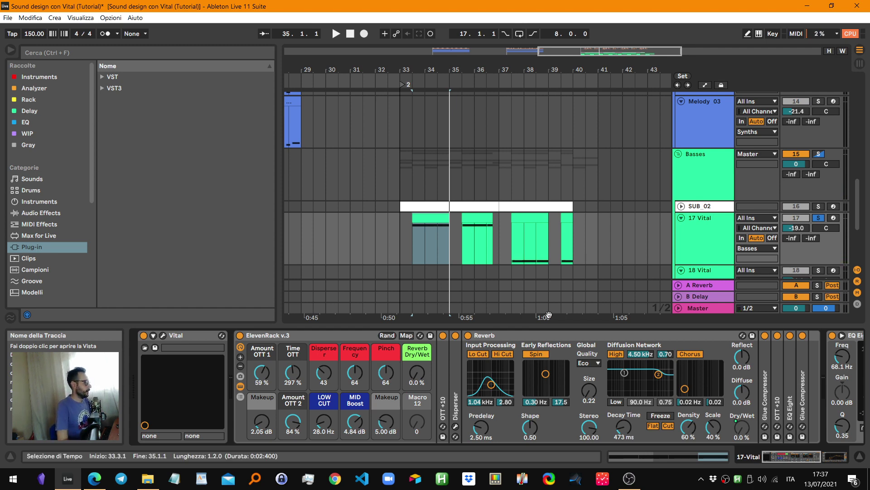
pyautogui.click(316, 344)
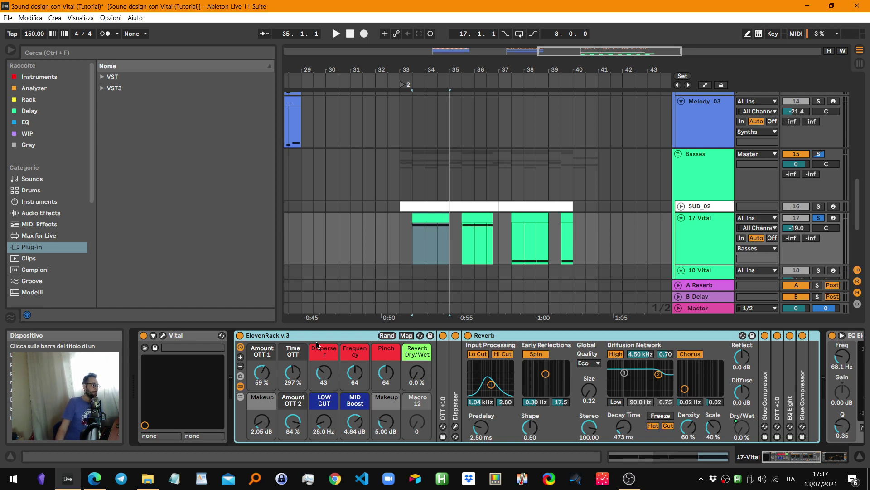
pyautogui.press('space')
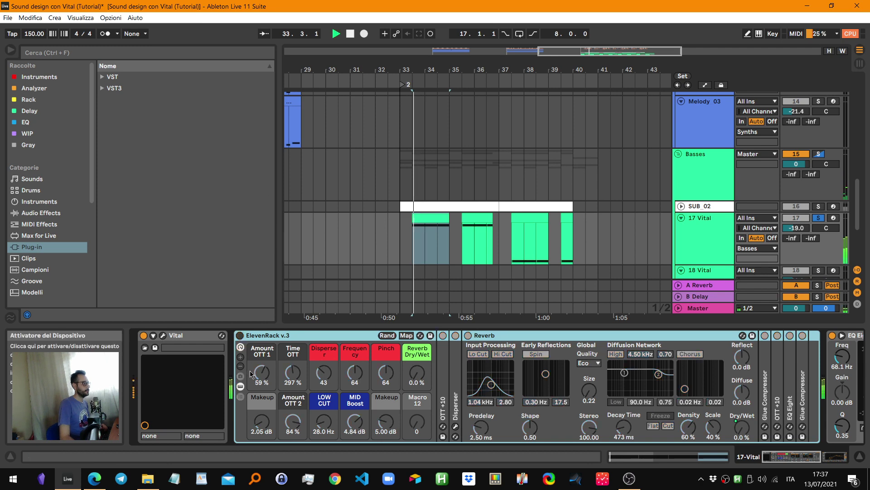
pyautogui.click(240, 347)
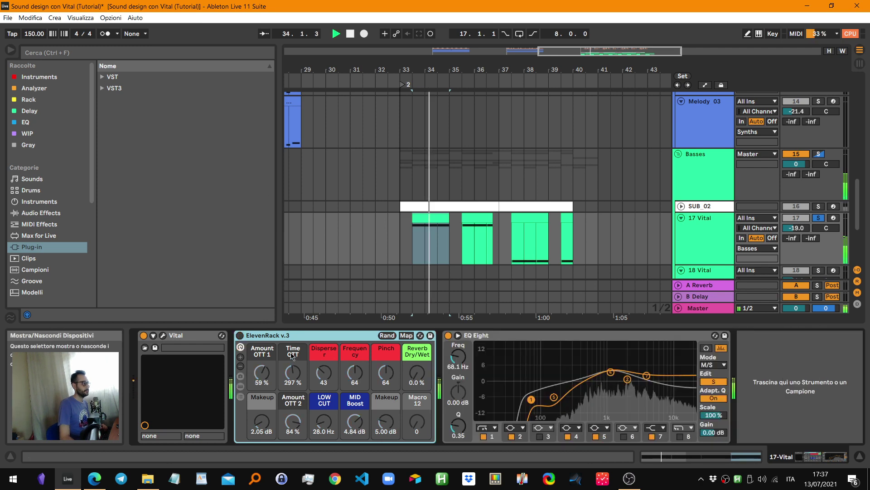
pyautogui.click(240, 335)
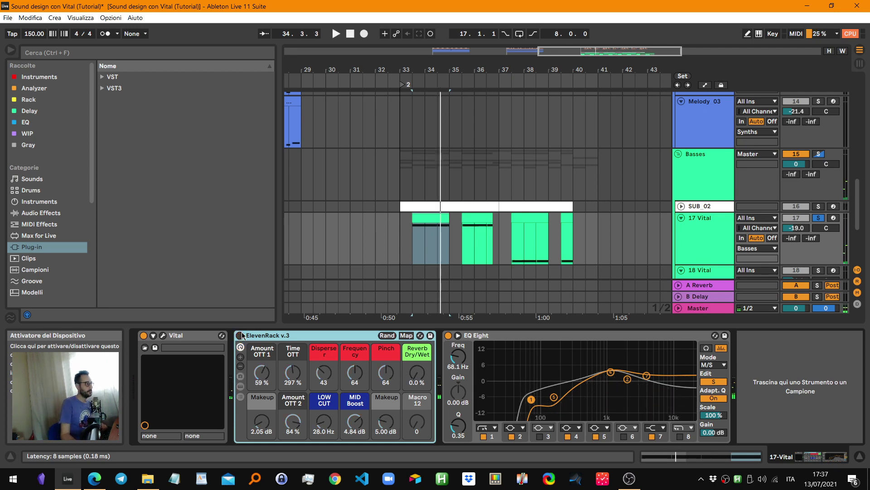
# Raise the 17 Vital track volume to -8.7 dB to audition the clip with the rack bypassed, and undo the change
pyautogui.moveTo(801, 229); pyautogui.dragTo(801, 218)
pyautogui.press('space')
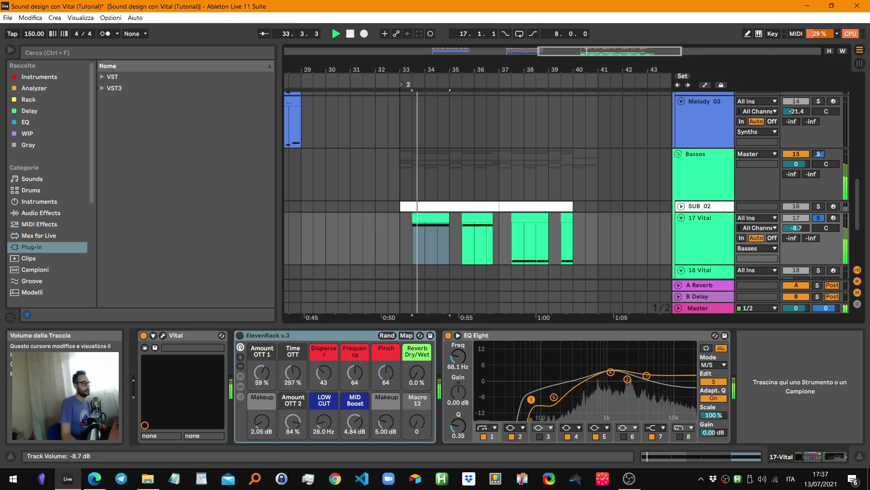
pyautogui.hotkey('ctrl', 'z')
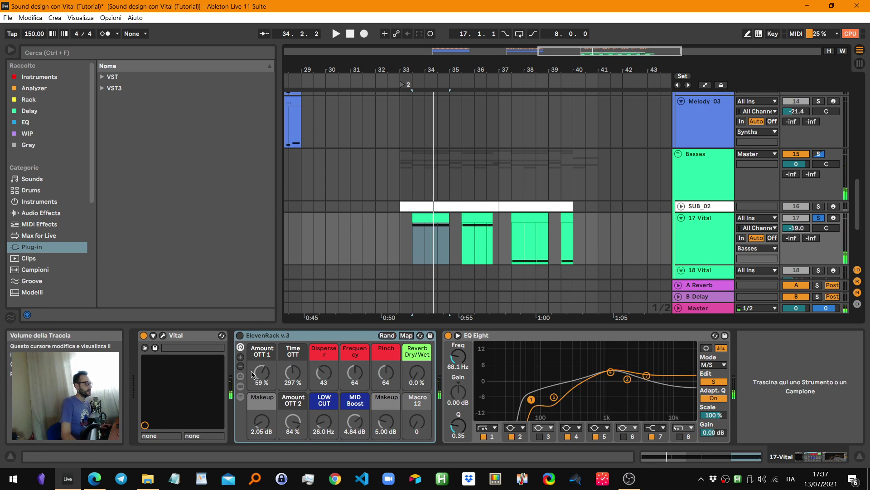
# Re-enable ElevenRack v.3, replay the clip through it and select the EQ Eight at the end of the chain
pyautogui.click(240, 335)
pyautogui.press('space')
pyautogui.press('space')
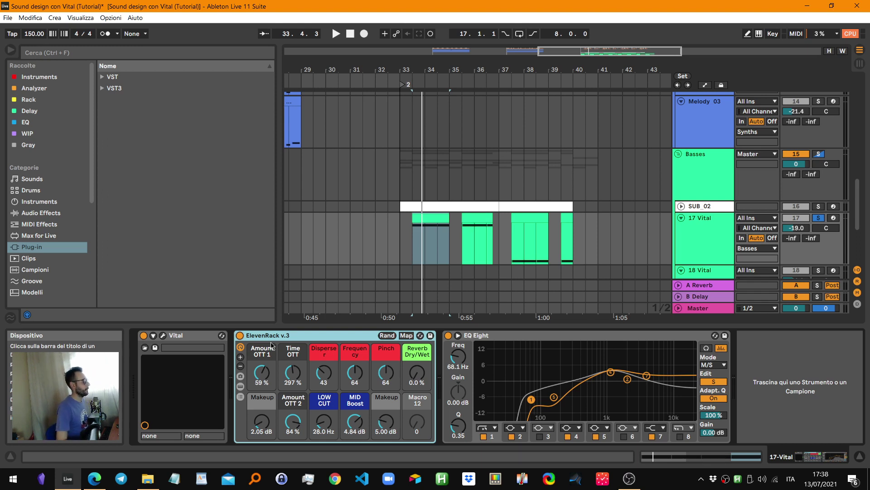
pyautogui.click(484, 335)
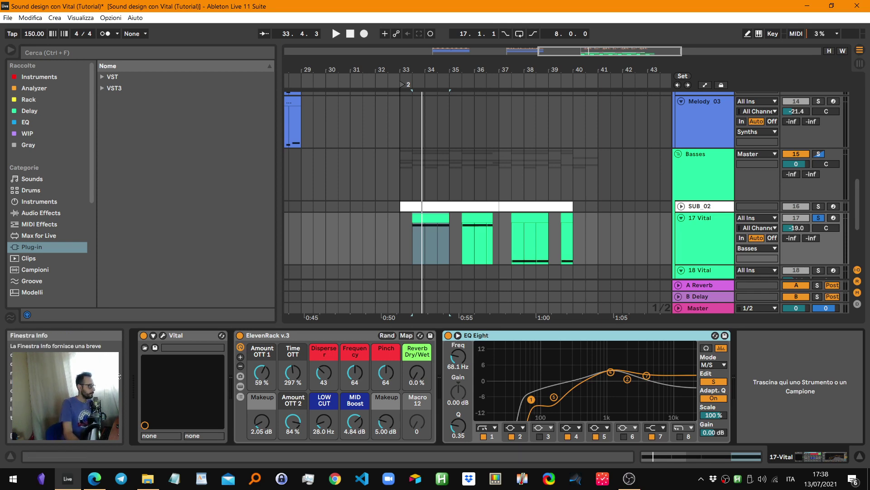
# Open the Vital window of the 17 Vital track, move it fully into view and switch off oscillator 2
pyautogui.click(162, 338)
pyautogui.press('space')
pyautogui.moveTo(284, 52); pyautogui.dragTo(368, 30)
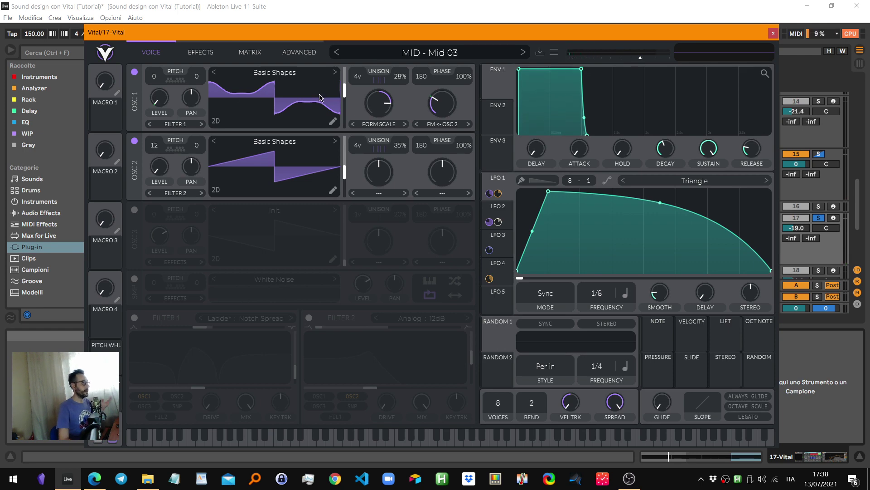
pyautogui.click(135, 141)
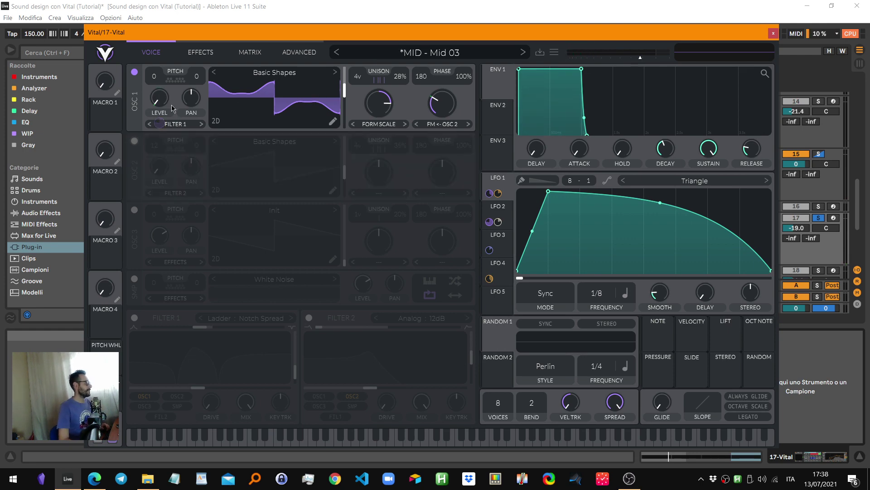
# Disable Vital's Flanger, Phaser, Chorus, Eq, Distortion and Filter effects, return to the oscillator page and play the dry patch
pyautogui.click(201, 52)
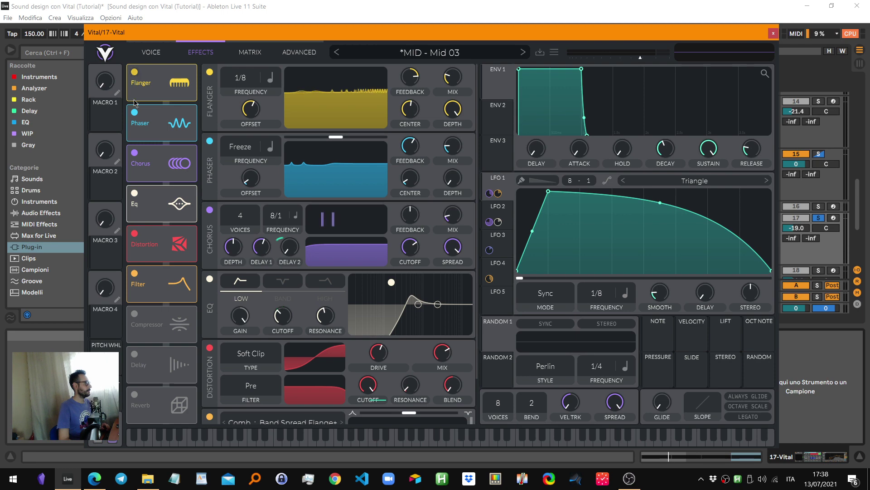
pyautogui.click(135, 72)
pyautogui.click(134, 113)
pyautogui.click(134, 153)
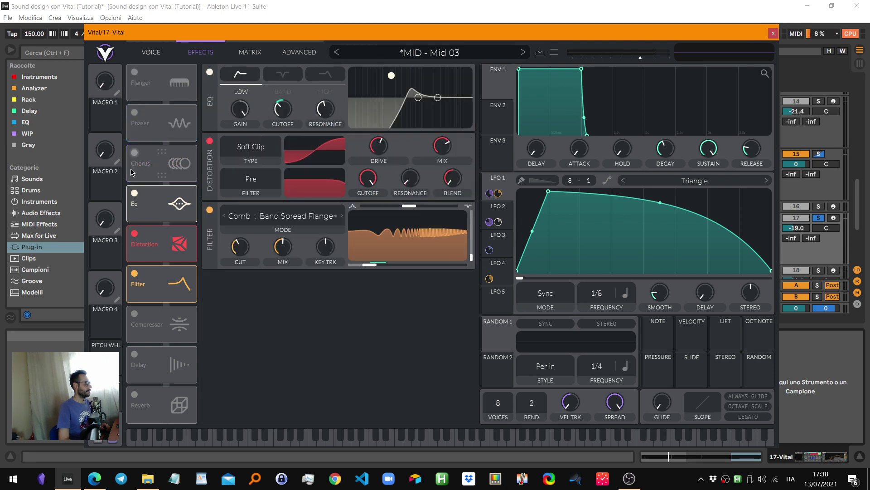
pyautogui.click(134, 193)
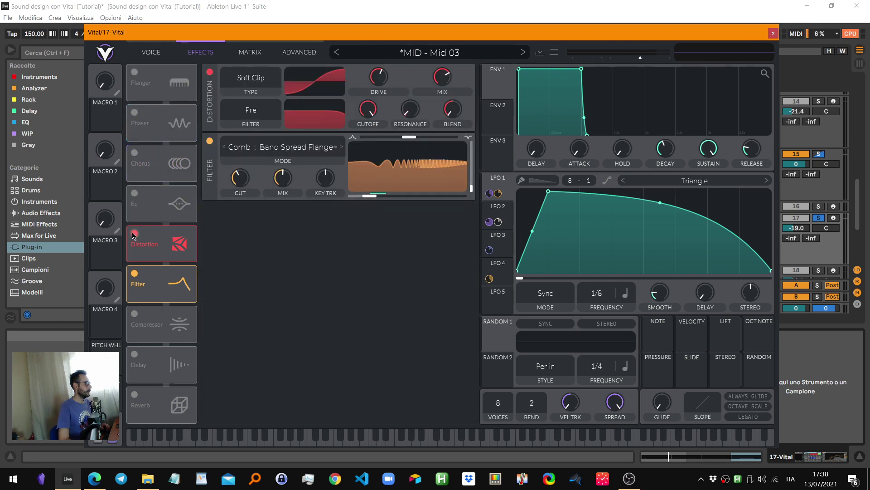
pyautogui.click(134, 233)
pyautogui.click(134, 273)
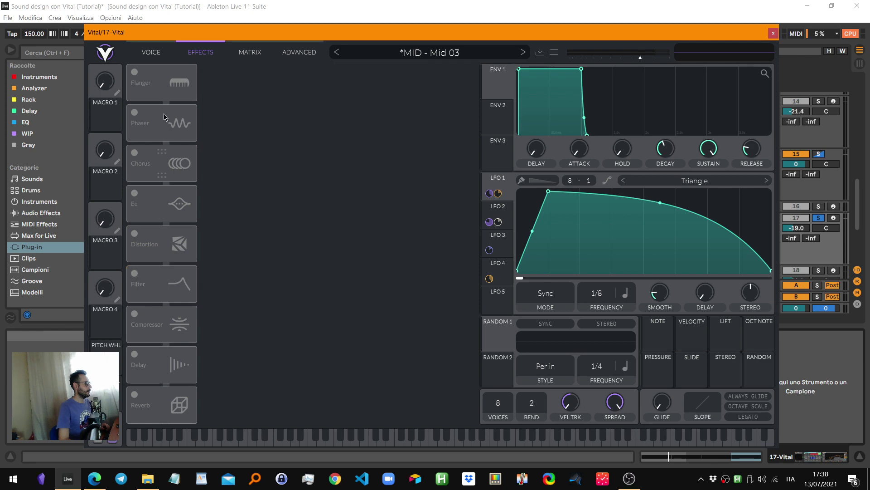
pyautogui.click(152, 54)
pyautogui.press('space')
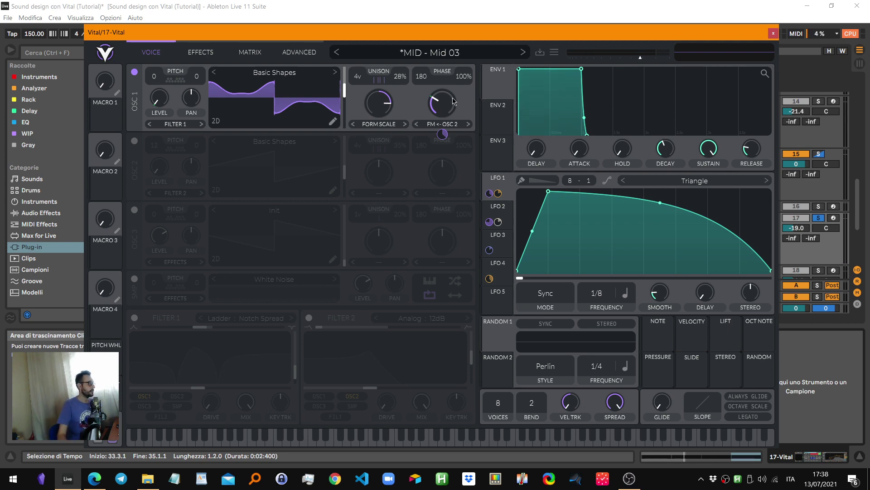
# Look through the modulation types of oscillator 1's FM control without changing it, and switch oscillator 2 back on
pyautogui.click(451, 125)
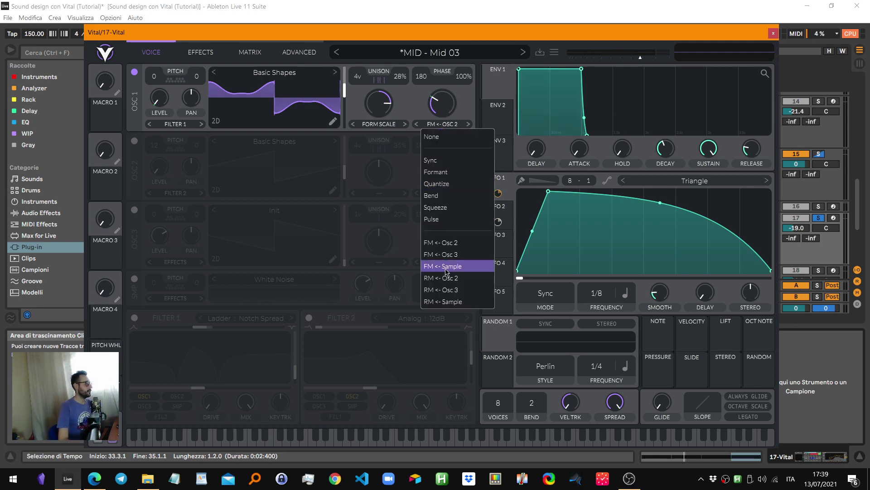
pyautogui.click(185, 177)
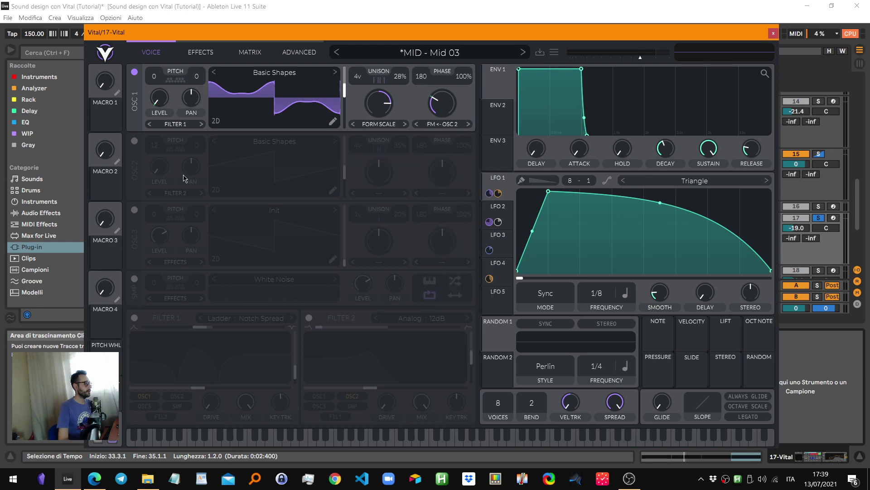
pyautogui.click(134, 141)
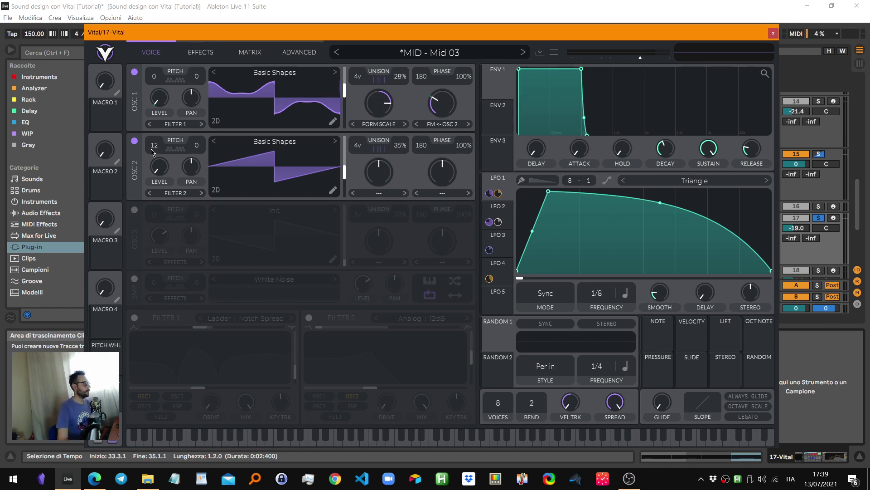
# Audition the patch with oscillator 2 transposed to 24 semitones, and restore the transposition to 12
pyautogui.press('space')
pyautogui.scroll(4, 158, 144)
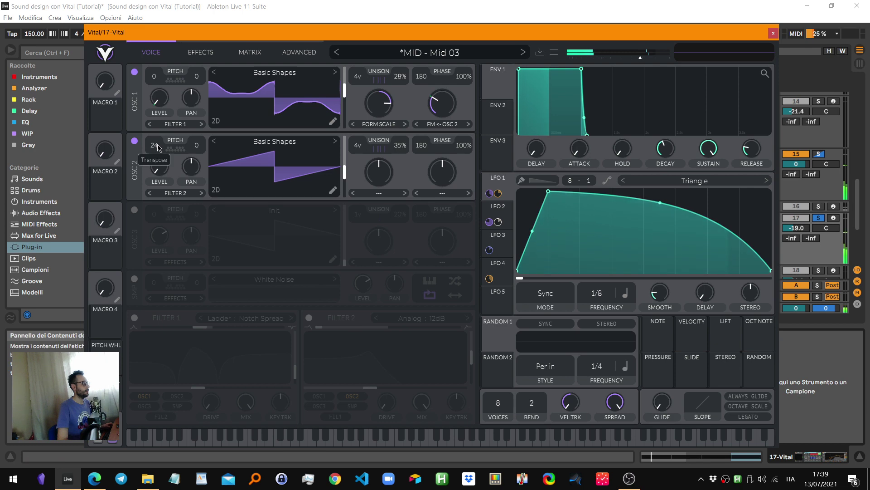
pyautogui.scroll(-4, 159, 151)
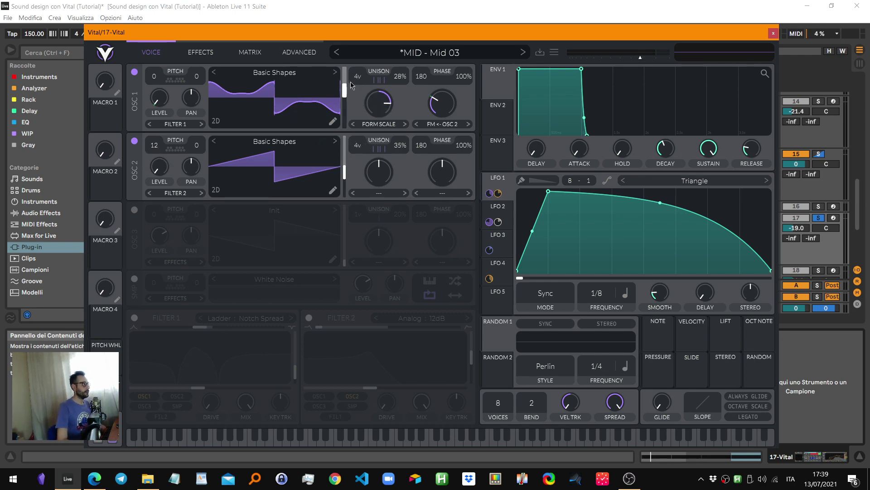
# Replay the clip to listen to both oscillators with the effects disabled
pyautogui.press('space')
pyautogui.press('space')
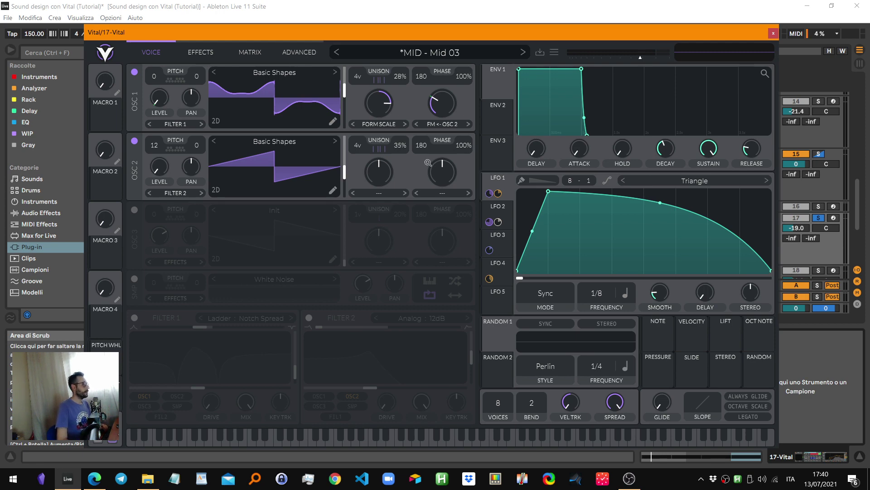
pyautogui.press('space')
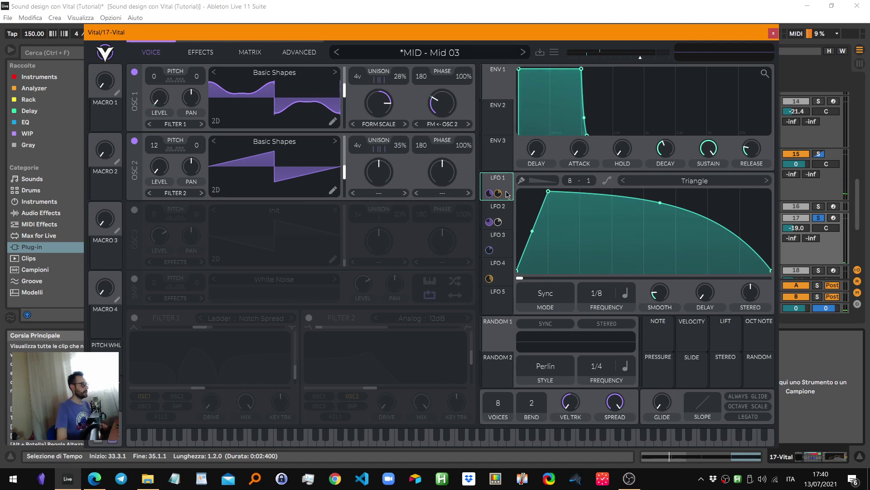
# Audition the clip with LFO 1's modulations of oscillator 1's FM amount and Filter 1 cutoff bypassed, and reactivate both
pyautogui.moveTo(488, 194)
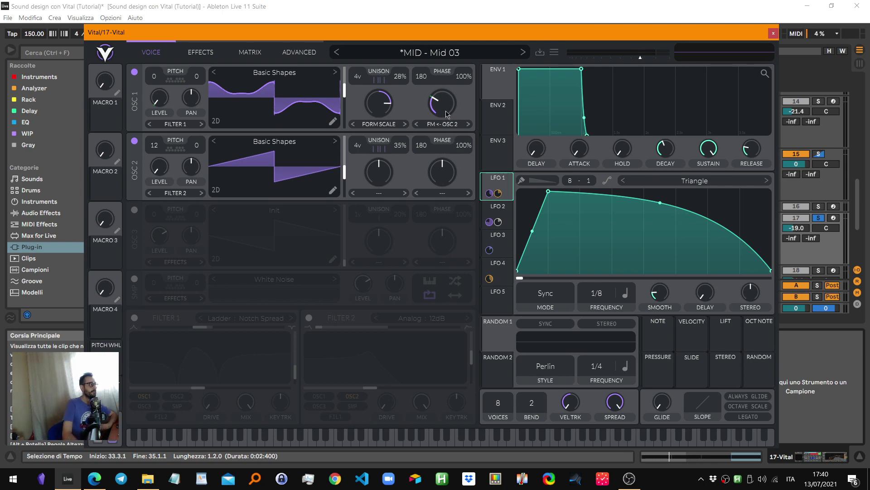
pyautogui.rightClick(489, 194)
pyautogui.click(508, 213)
pyautogui.rightClick(498, 193)
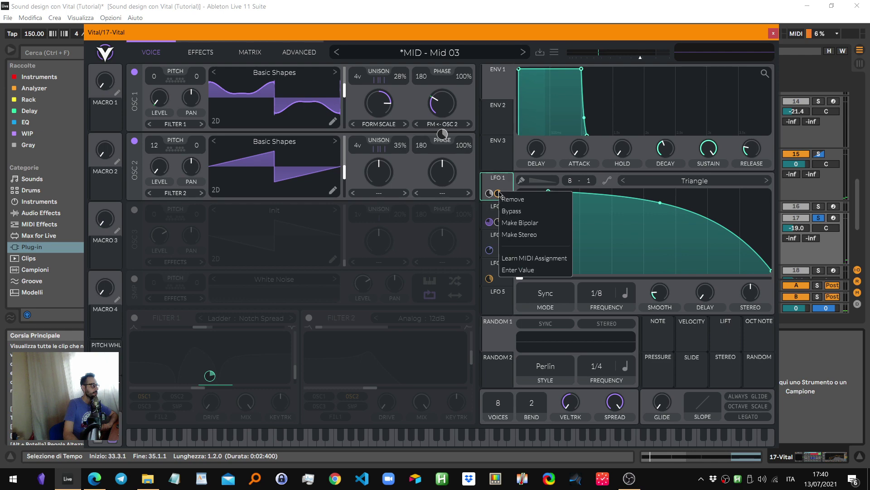
pyautogui.click(523, 212)
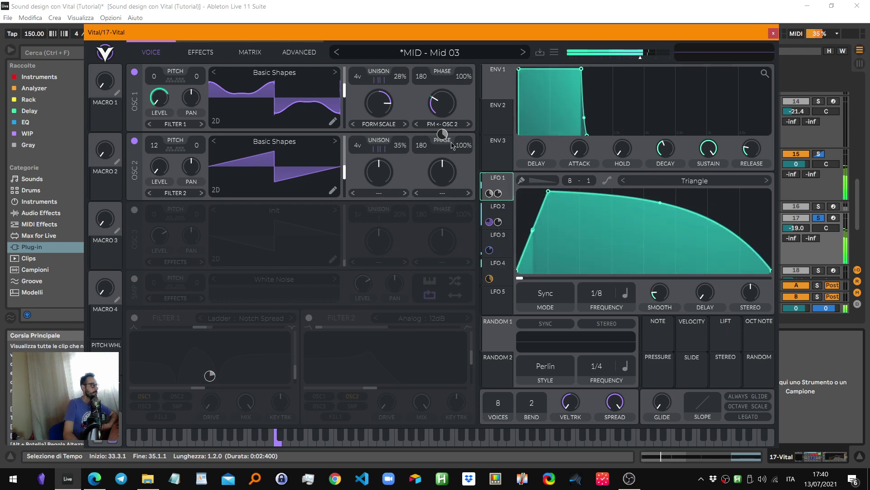
pyautogui.moveTo(442, 107)
pyautogui.mouseDown()
pyautogui.moveTo(443, 92)
pyautogui.moveTo(440, 108)
pyautogui.mouseUp()
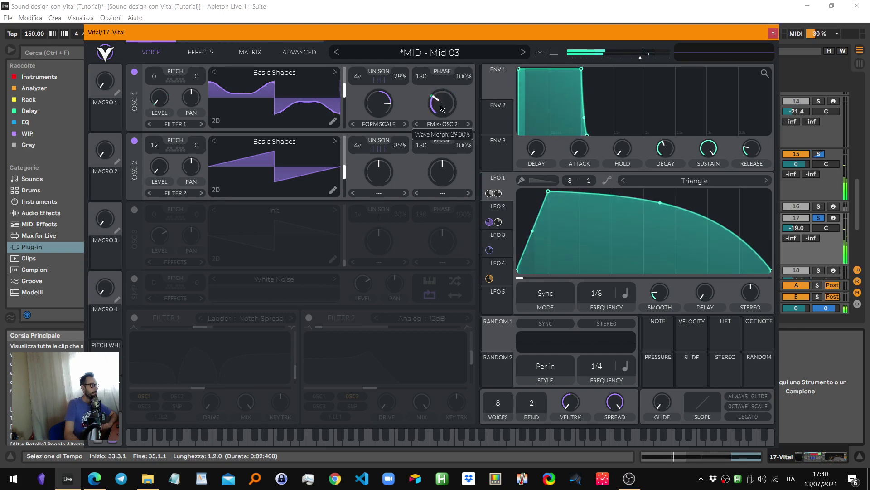
pyautogui.rightClick(490, 193)
pyautogui.click(509, 211)
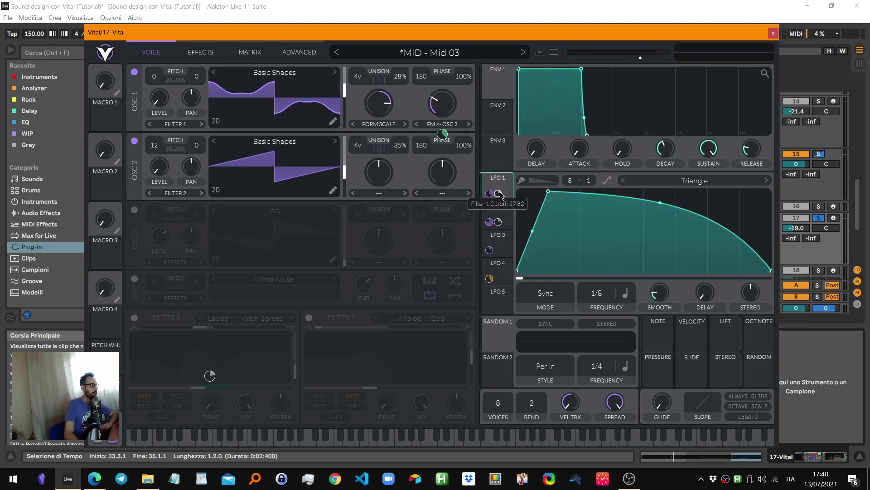
pyautogui.rightClick(498, 194)
pyautogui.click(508, 211)
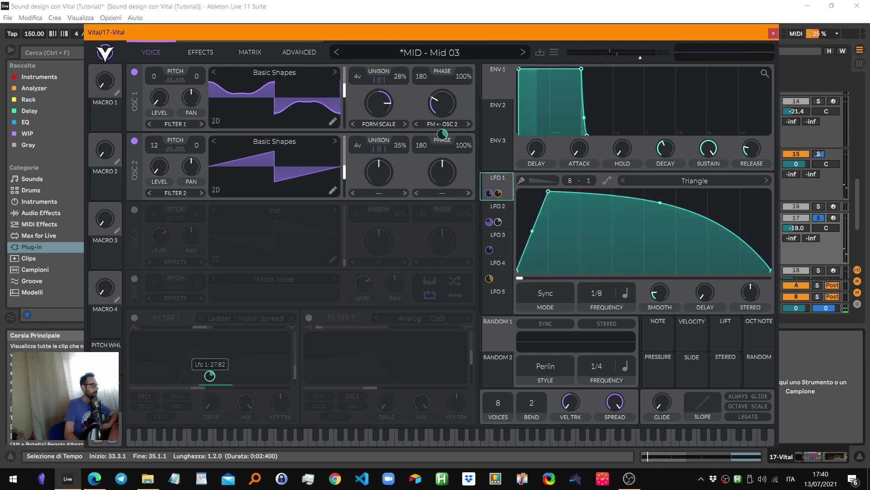
# Remove LFO 1's modulation of the Filter 1 cutoff and play the clip
pyautogui.doubleClick(211, 375)
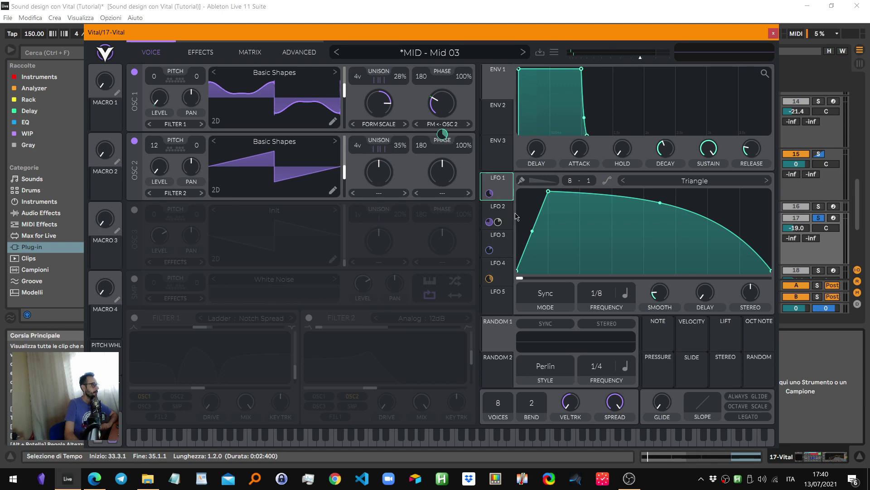
pyautogui.press('space')
pyautogui.press('space')
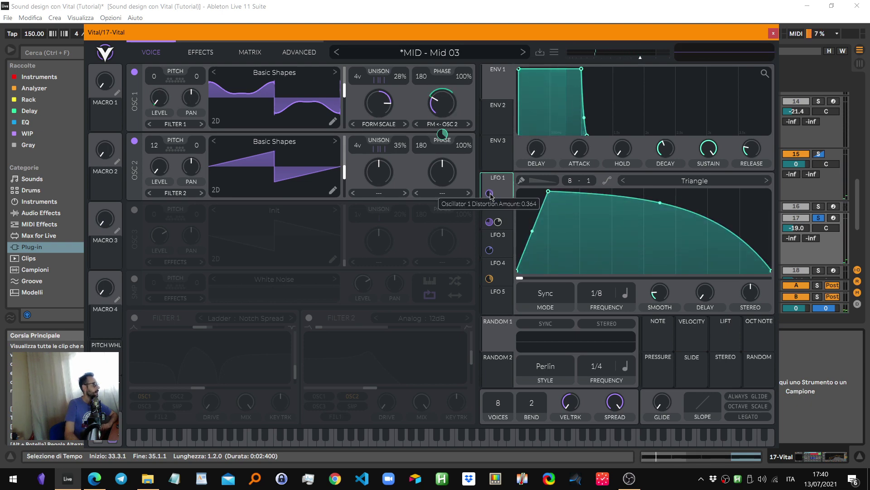
# With LFO 2's modulation of oscillator 1's level bypassed, demonstrate moving the level by hand up to 0.360, and reactivate the modulation
pyautogui.click(499, 222)
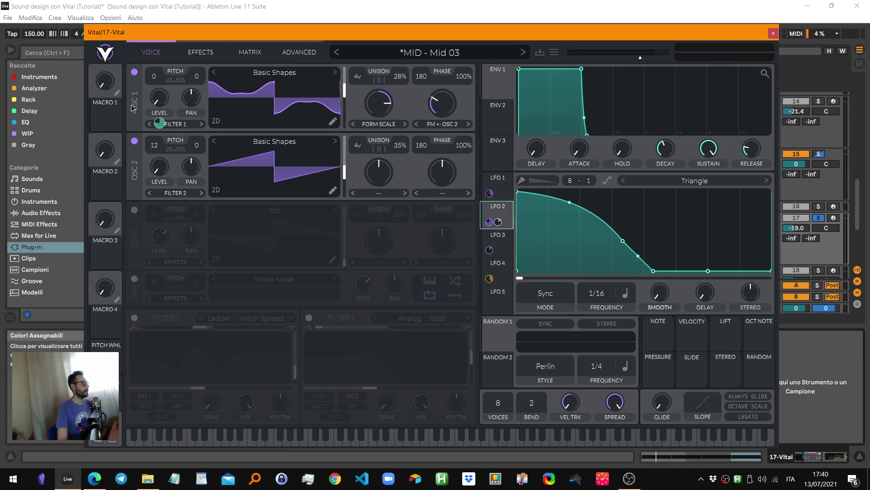
pyautogui.moveTo(491, 221)
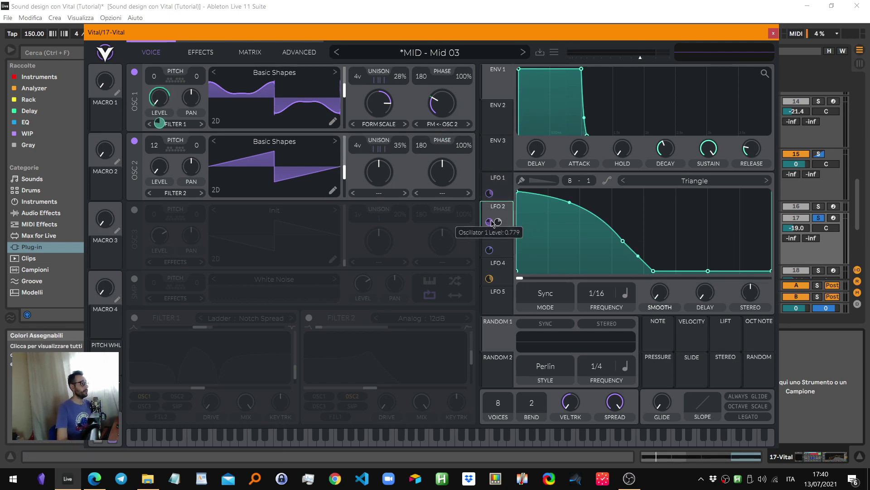
pyautogui.rightClick(490, 221)
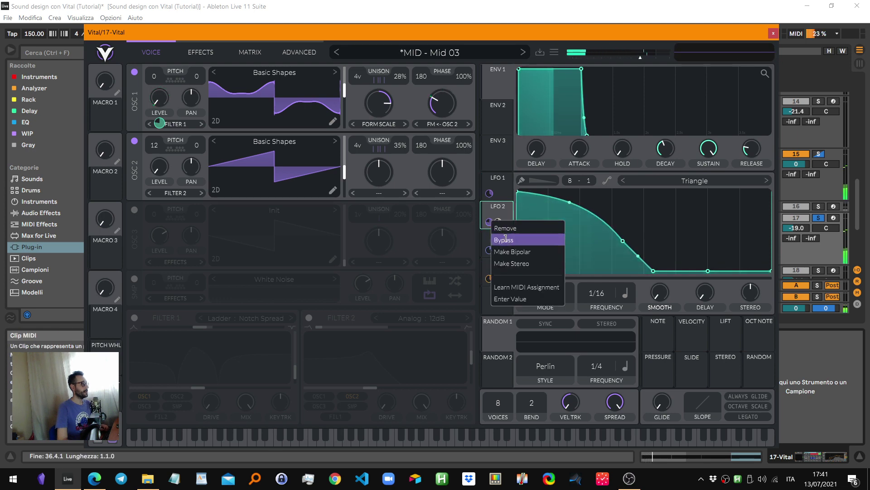
pyautogui.click(501, 239)
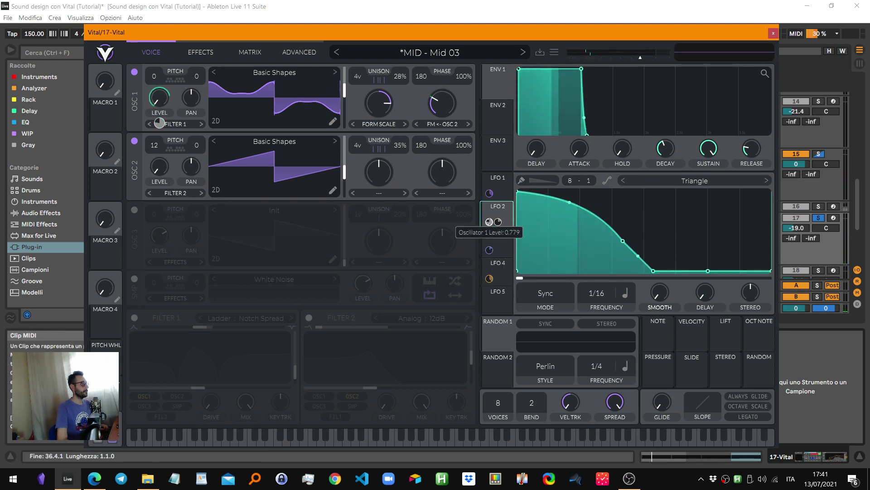
pyautogui.moveTo(159, 104); pyautogui.dragTo(166, 57)
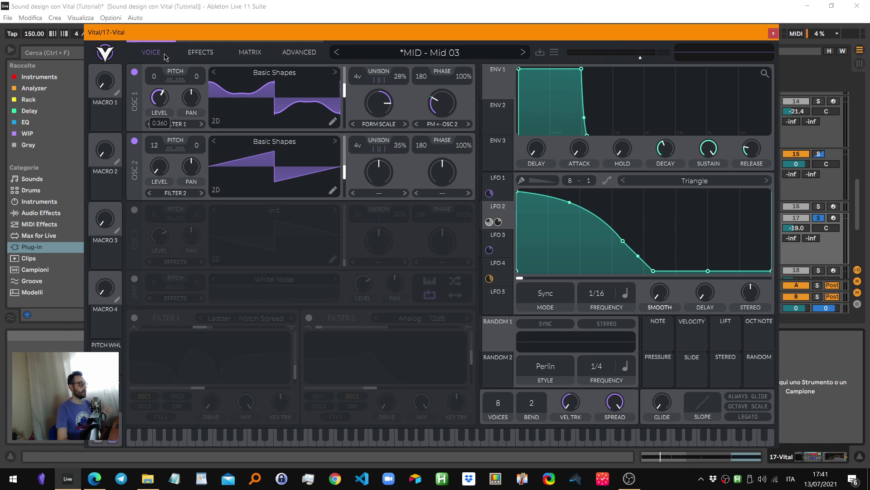
pyautogui.moveTo(158, 97); pyautogui.dragTo(143, 124)
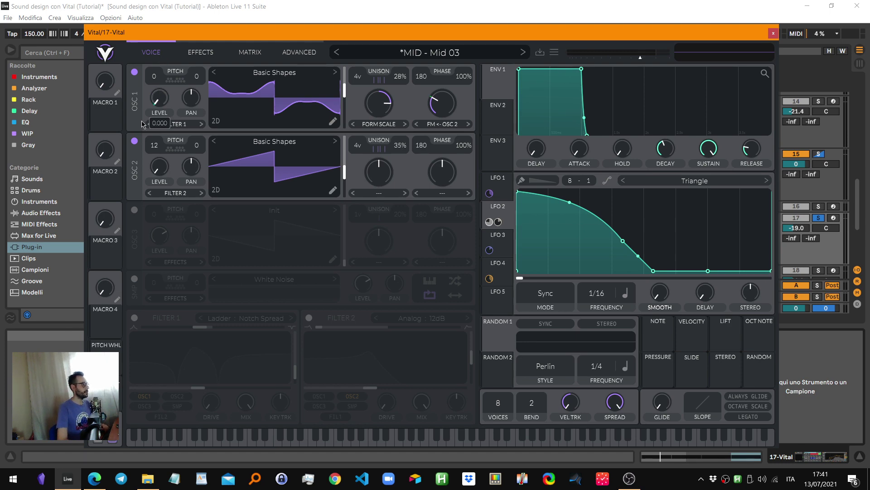
pyautogui.press('space')
pyautogui.moveTo(154, 95); pyautogui.dragTo(155, 78)
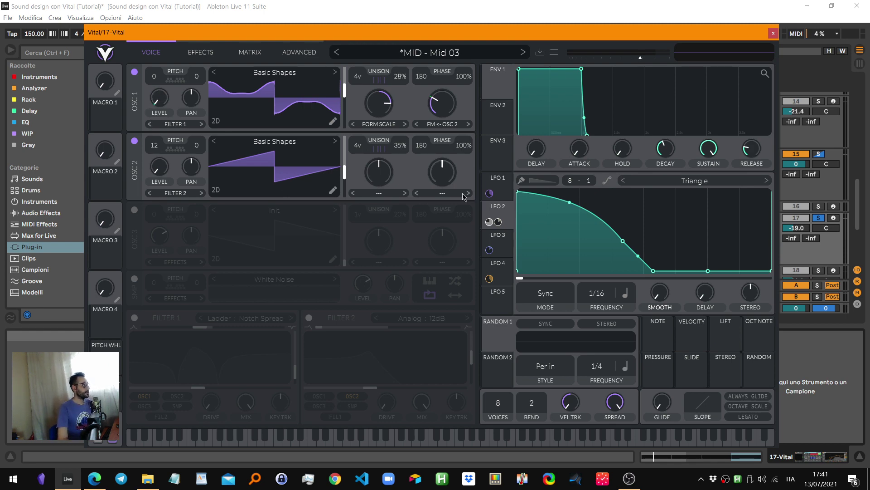
pyautogui.rightClick(489, 223)
pyautogui.click(505, 241)
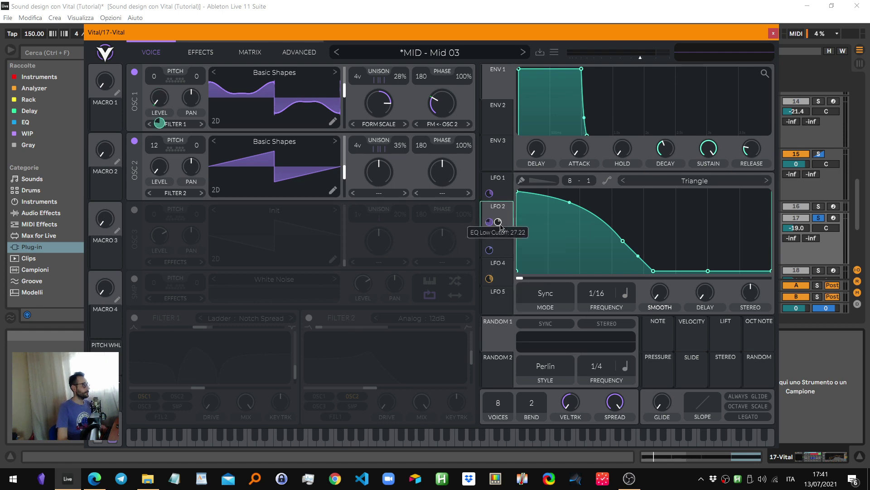
# Raise the low point at the foot of LFO 2's curve slightly and set the LFO's frequency to 1/4 while auditioning
pyautogui.press('space')
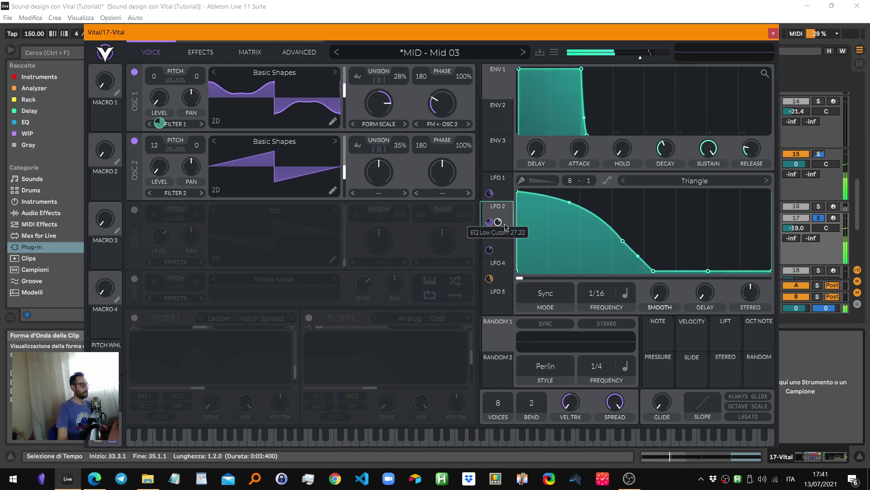
pyautogui.moveTo(654, 271); pyautogui.dragTo(654, 269)
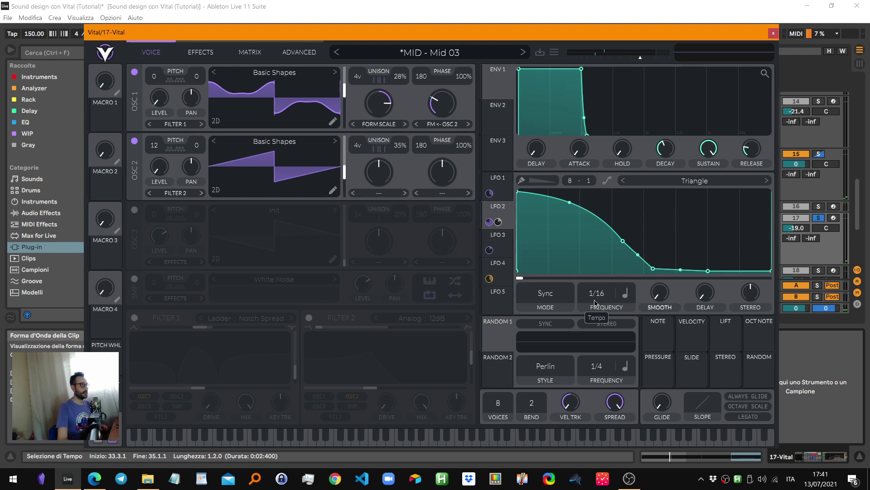
pyautogui.scroll(1, 595, 303)
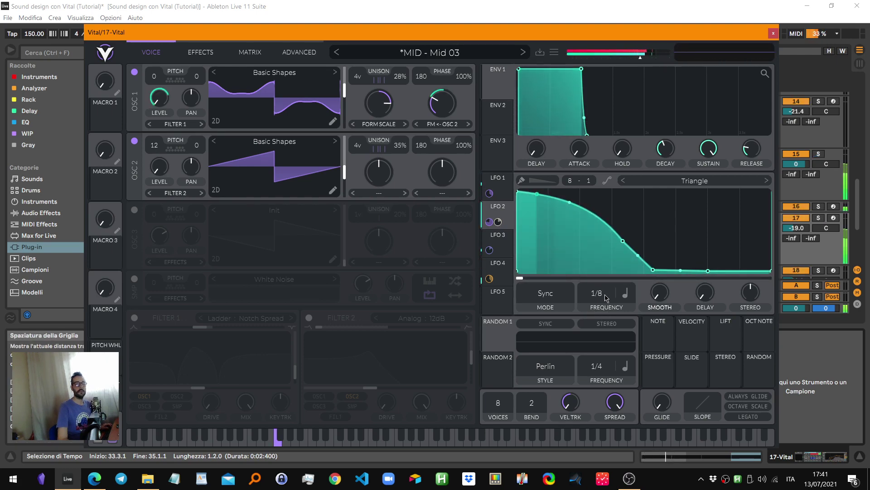
pyautogui.scroll(-1, 605, 298)
pyautogui.scroll(2, 606, 298)
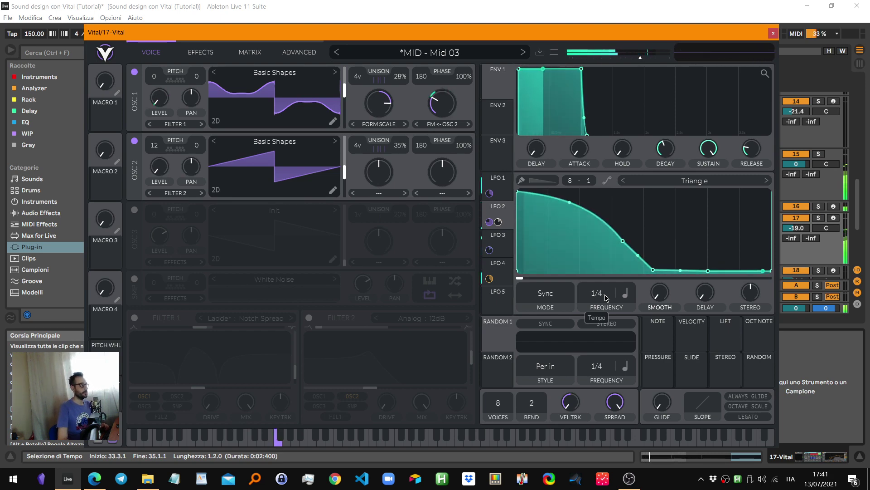
# Audition LFO 2 in Trigger mode with the frequency set to 1/8, and return its mode to Sync
pyautogui.click(545, 293)
pyautogui.click(539, 316)
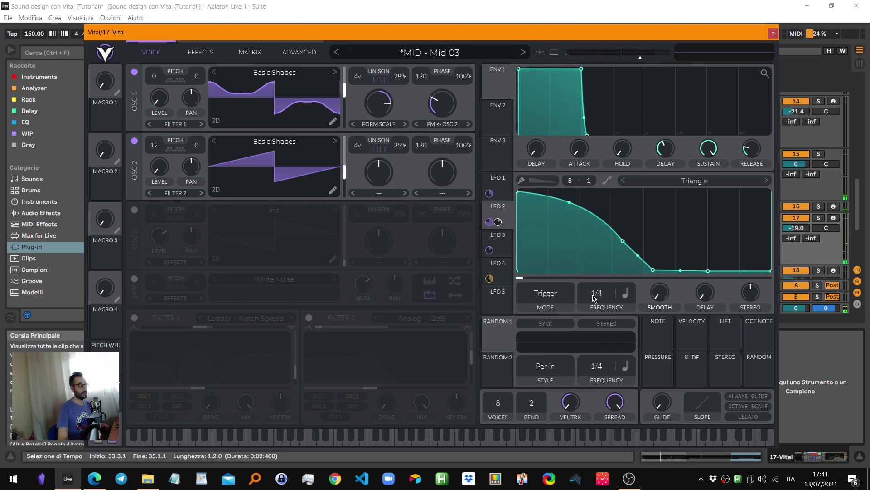
pyautogui.scroll(-1, 602, 295)
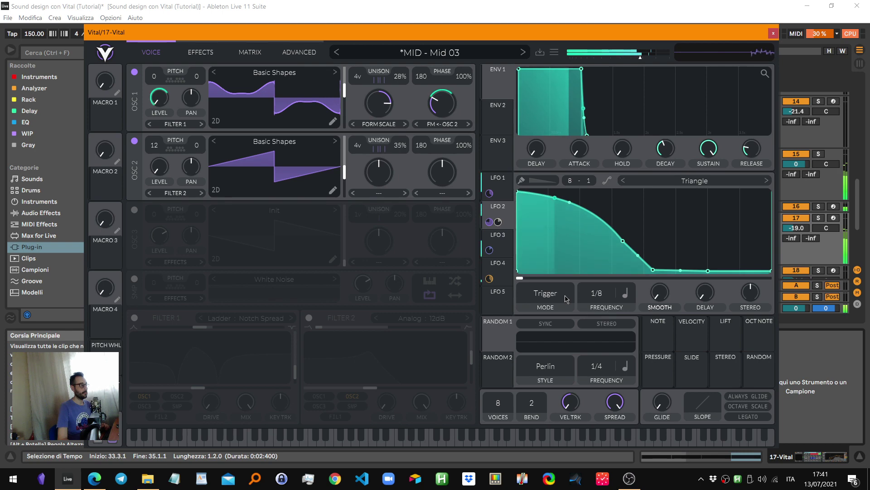
pyautogui.click(551, 307)
pyautogui.click(550, 331)
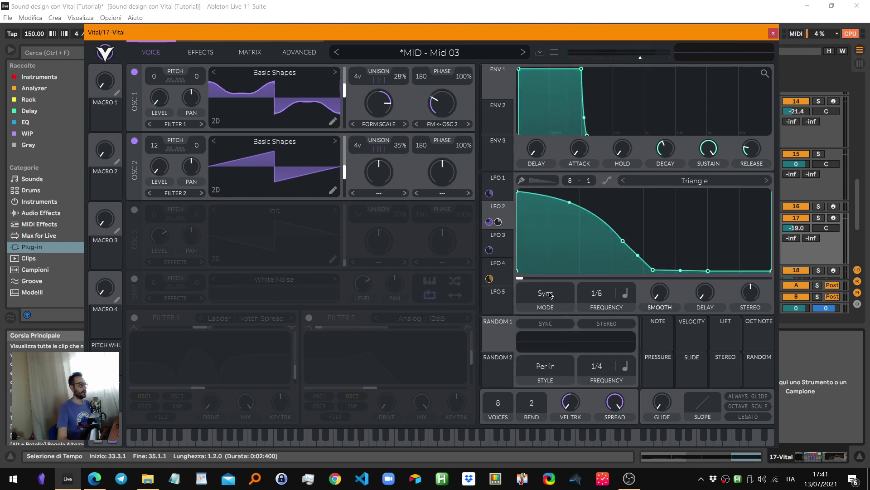
# Open the 17 Vital clip's notes and shorten the first F0 note to about half a beat
pyautogui.moveTo(538, 34); pyautogui.dragTo(543, 389)
pyautogui.doubleClick(439, 244)
pyautogui.click(499, 350)
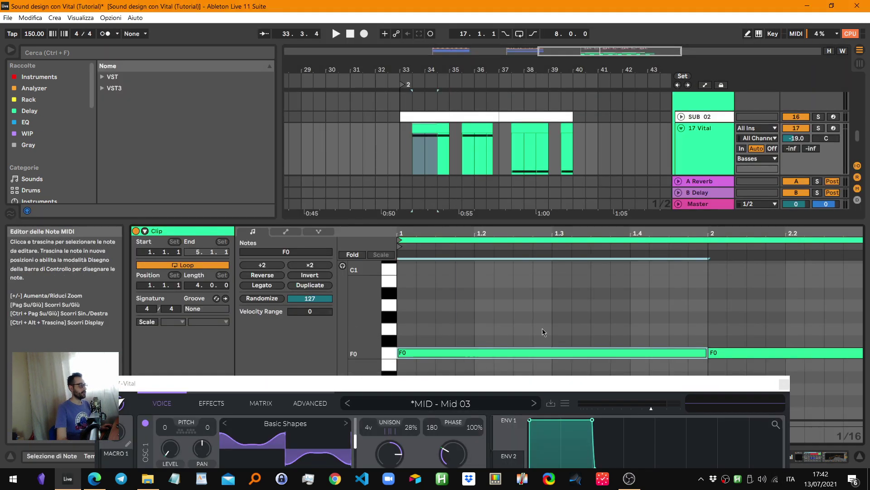
pyautogui.moveTo(706, 352); pyautogui.dragTo(435, 352)
# Place four more short F0 notes across the rest of the clip's first bar and play the rhythm
pyautogui.click(462, 353)
pyautogui.hotkey('ctrl', 'v')
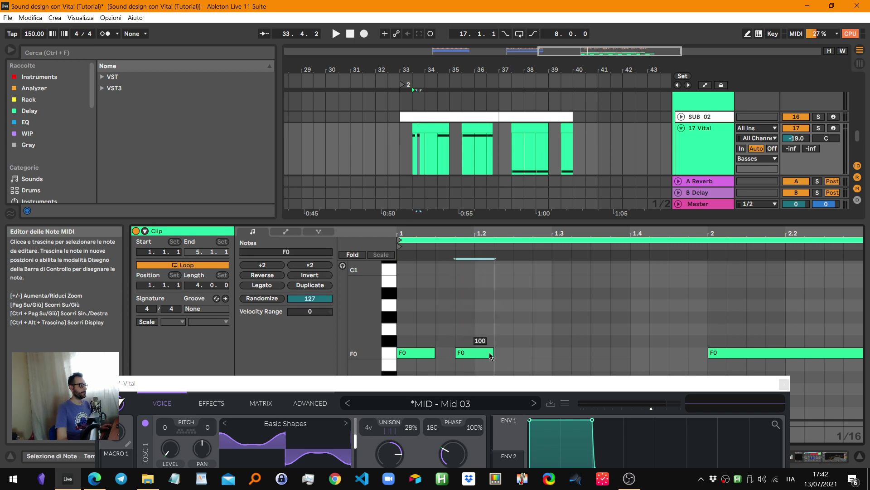
pyautogui.click(513, 352)
pyautogui.hotkey('ctrl', 'v')
pyautogui.click(574, 351)
pyautogui.moveTo(574, 350); pyautogui.dragTo(678, 358)
pyautogui.click(648, 355)
pyautogui.click(663, 381)
pyautogui.press('space')
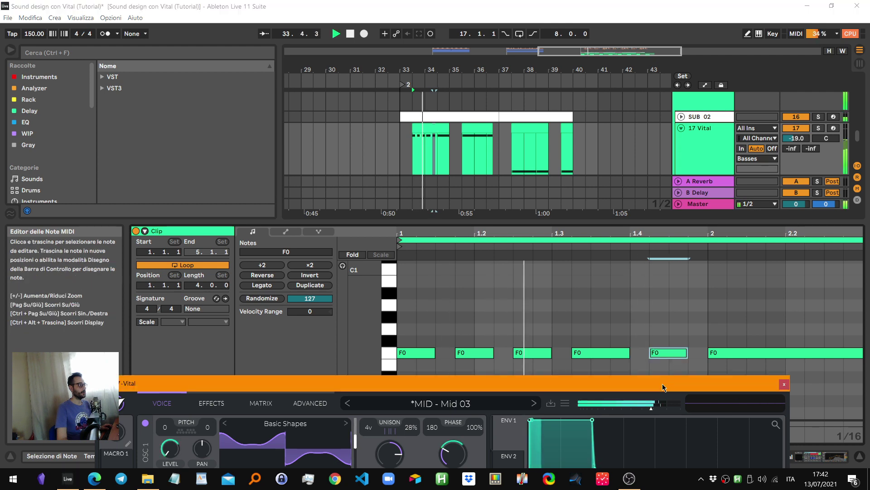
# Set LFO 2's mode to Trigger and replay the clip with its notes in view beside the synth
pyautogui.moveTo(663, 387); pyautogui.dragTo(641, 83)
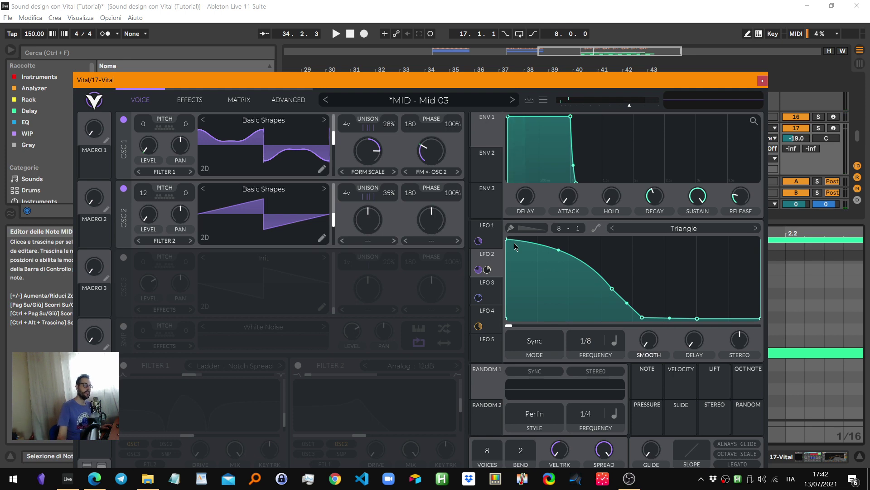
pyautogui.click(534, 340)
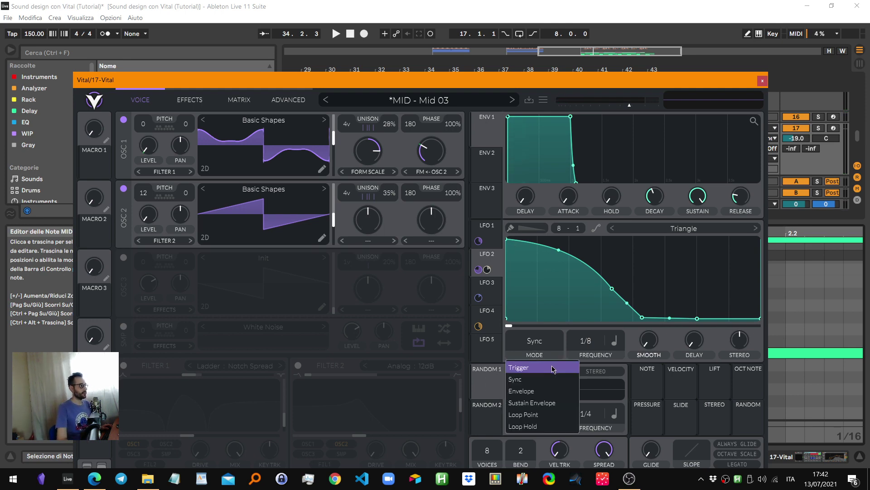
pyautogui.click(554, 368)
pyautogui.press('space')
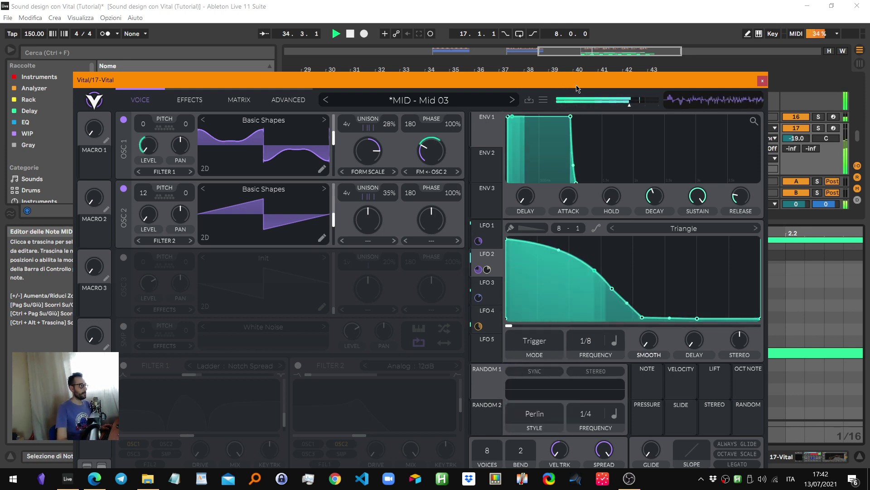
pyautogui.press('space')
pyautogui.moveTo(245, 91); pyautogui.dragTo(172, 79)
pyautogui.press('space')
pyautogui.press('space')
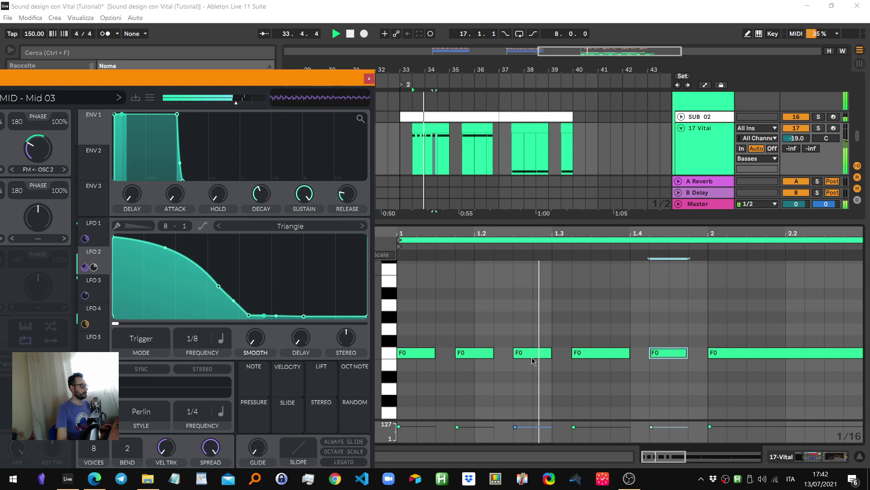
# Shift the first bar's fourth and fifth F0 notes earlier and add a sixth short F0 note just before bar 2
pyautogui.moveTo(604, 354)
pyautogui.mouseDown()
pyautogui.moveTo(585, 354)
pyautogui.moveTo(600, 355)
pyautogui.mouseUp()
pyautogui.press('space')
pyautogui.moveTo(662, 354); pyautogui.dragTo(621, 354)
pyautogui.press('space')
pyautogui.press('space')
pyautogui.click(671, 354)
pyautogui.hotkey('ctrl', 'v')
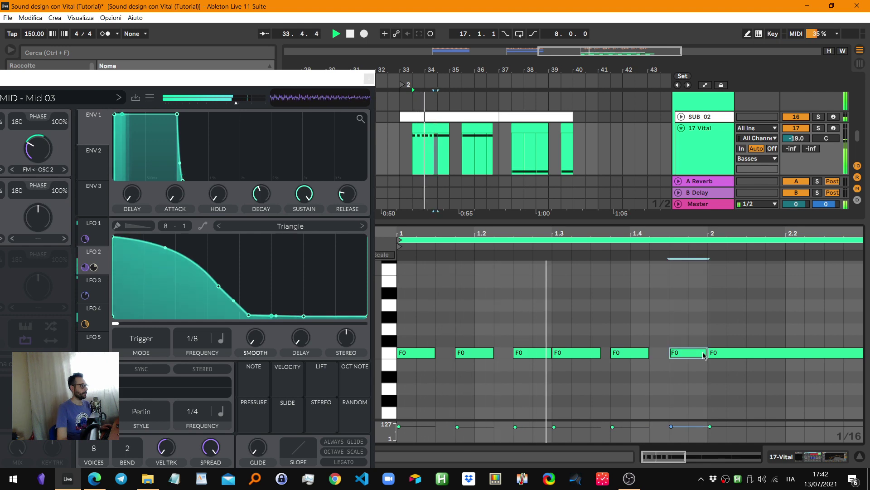
pyautogui.press('space')
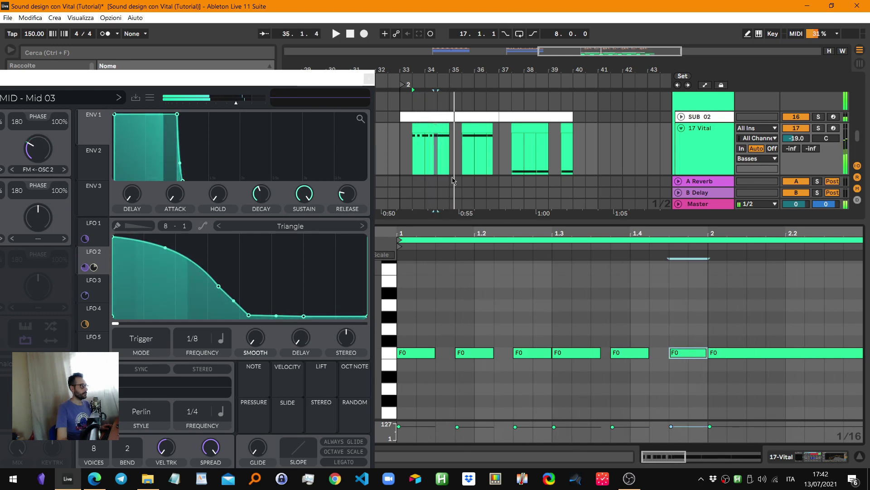
# Play the 17 Vital part from bar 33 and bring the synth window back into full view
pyautogui.click(401, 147)
pyautogui.press('space')
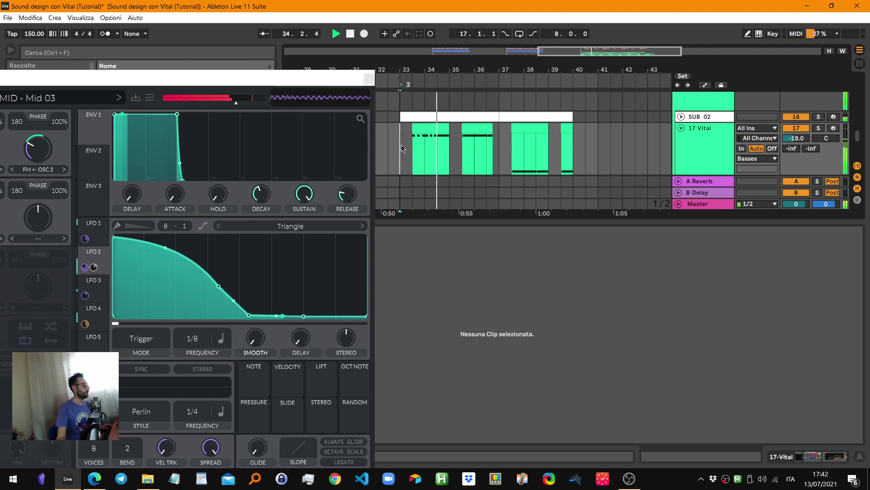
pyautogui.press('space')
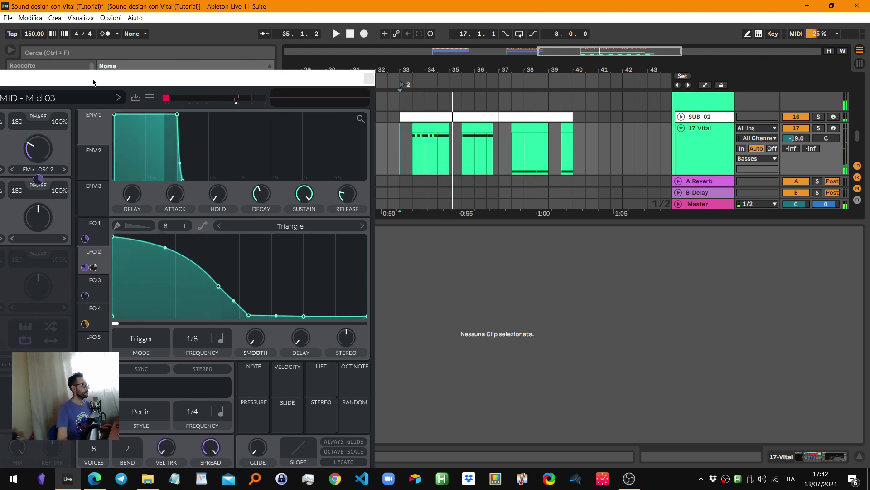
pyautogui.moveTo(94, 79); pyautogui.dragTo(421, 29)
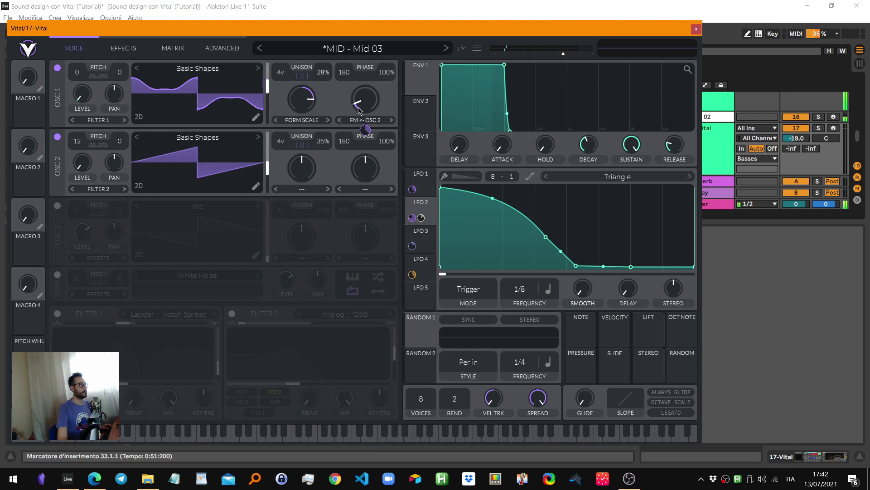
# Play the part and raise oscillator 1's FM amount from oscillator 2 to about 29%
pyautogui.press('space')
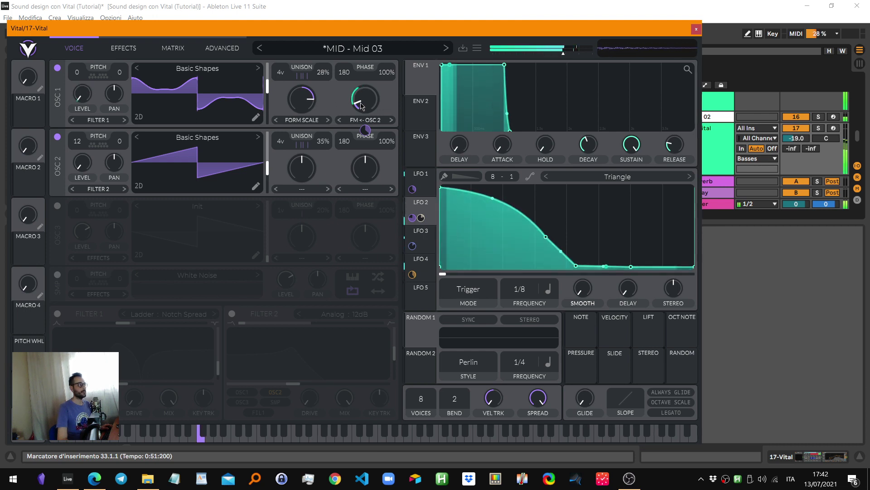
pyautogui.moveTo(362, 102); pyautogui.dragTo(363, 92)
pyautogui.press('space')
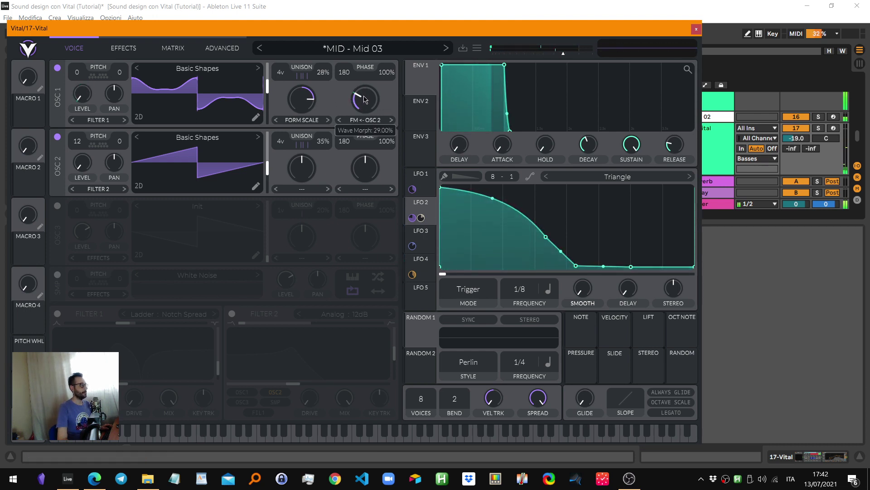
# Open the first 17 Vital clip's notes and arrange the synth window so both LFO 2 and the notes are in view
pyautogui.moveTo(414, 30); pyautogui.dragTo(192, 101)
pyautogui.moveTo(306, 59); pyautogui.dragTo(134, 207)
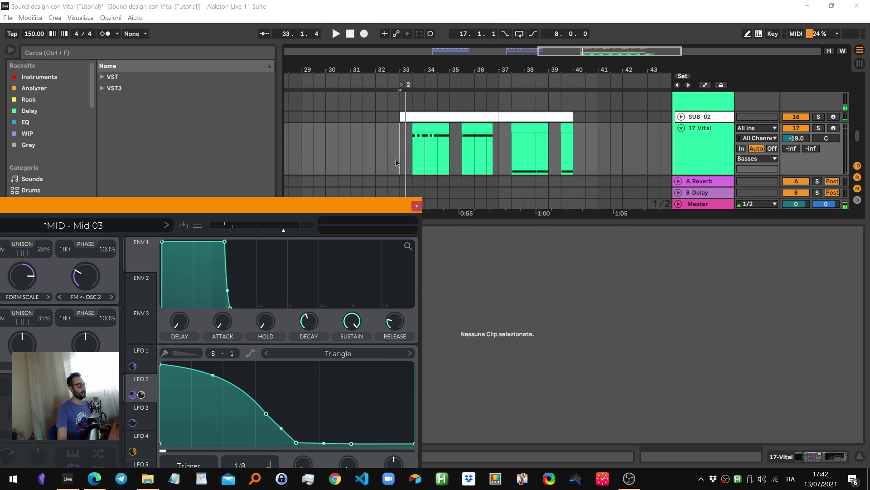
pyautogui.click(425, 125)
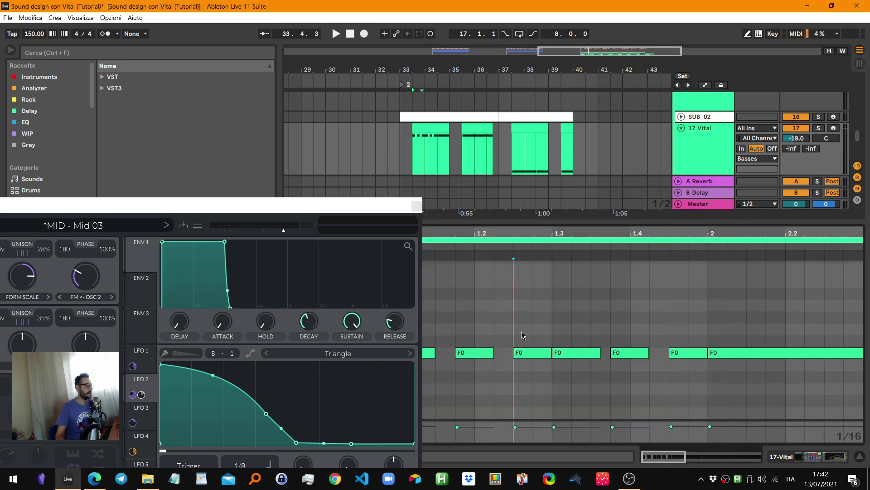
pyautogui.click(329, 221)
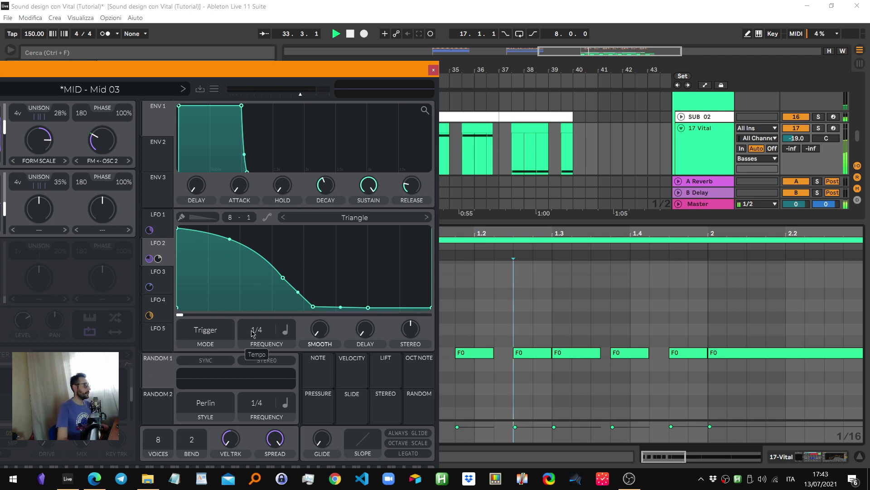
# Audition LFO 2 in Trigger mode at frequencies 1/4, 1/8 and 1/16, and return it to 1/8
pyautogui.press('space')
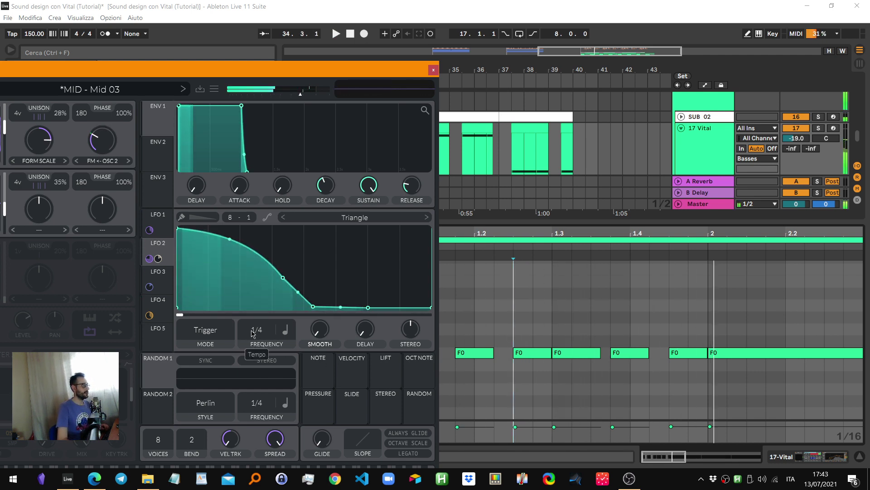
pyautogui.scroll(-1, 253, 334)
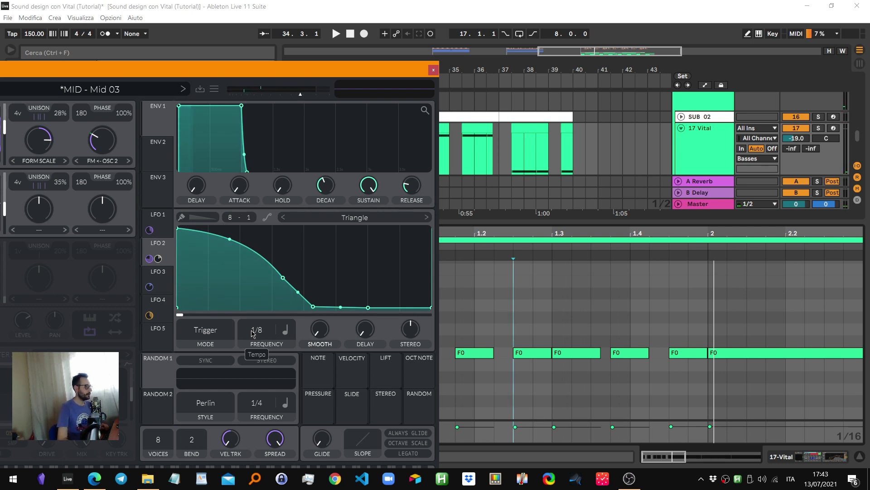
pyautogui.scroll(-1, 253, 334)
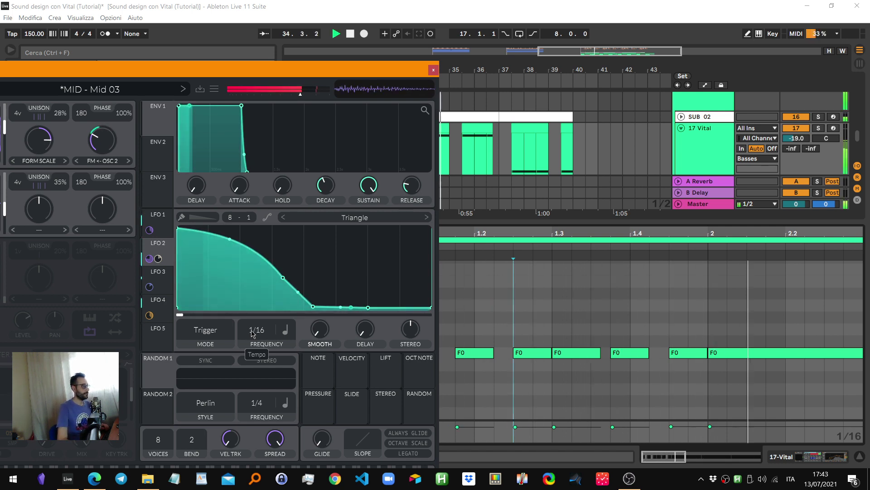
pyautogui.scroll(1, 253, 334)
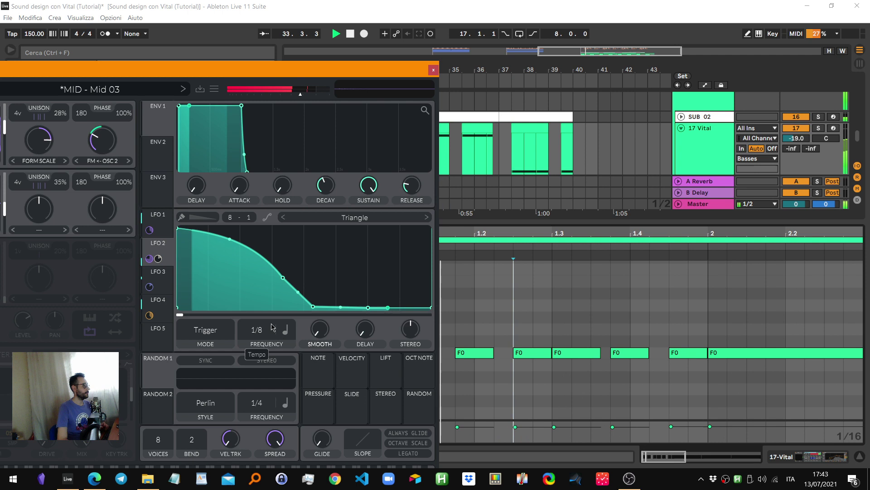
# Try deleting the F0 note before beat 1.4 and moving the following one earlier during playback, and undo both edits
pyautogui.doubleClick(612, 356)
pyautogui.moveTo(686, 356); pyautogui.dragTo(670, 355)
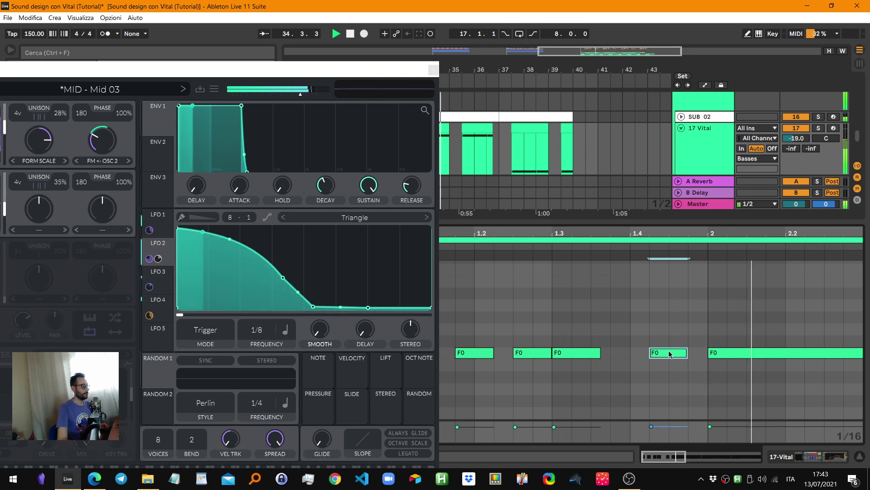
pyautogui.hotkey('ctrl', 'z')
pyautogui.hotkey('ctrl', 'z')
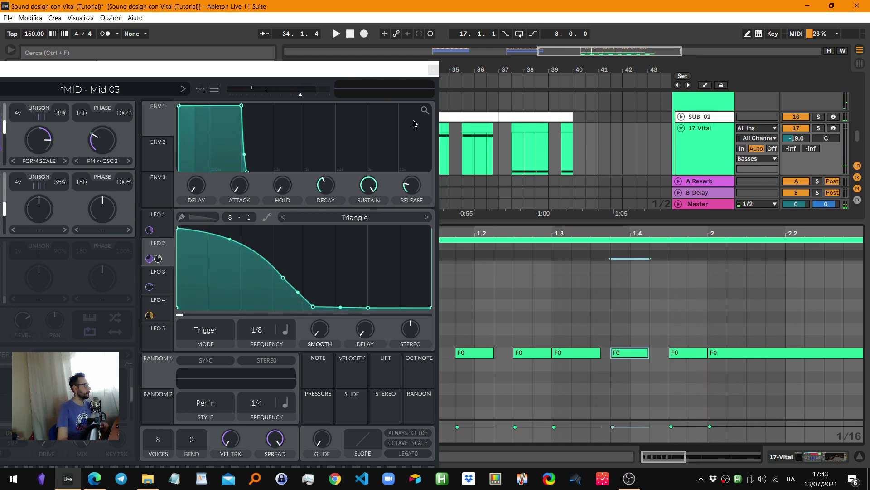
# Bring the whole synth window back into view and show LFO 3 with its modulation target
pyautogui.moveTo(373, 74); pyautogui.dragTo(680, 40)
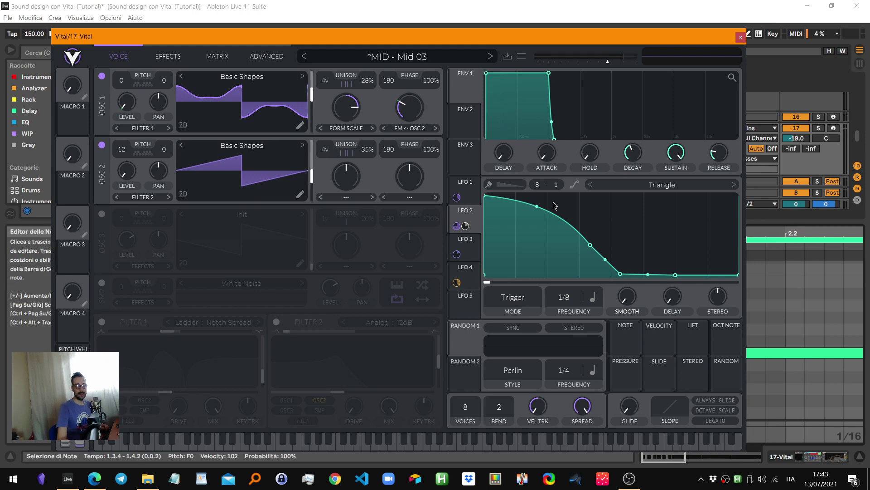
pyautogui.click(472, 251)
pyautogui.moveTo(457, 257)
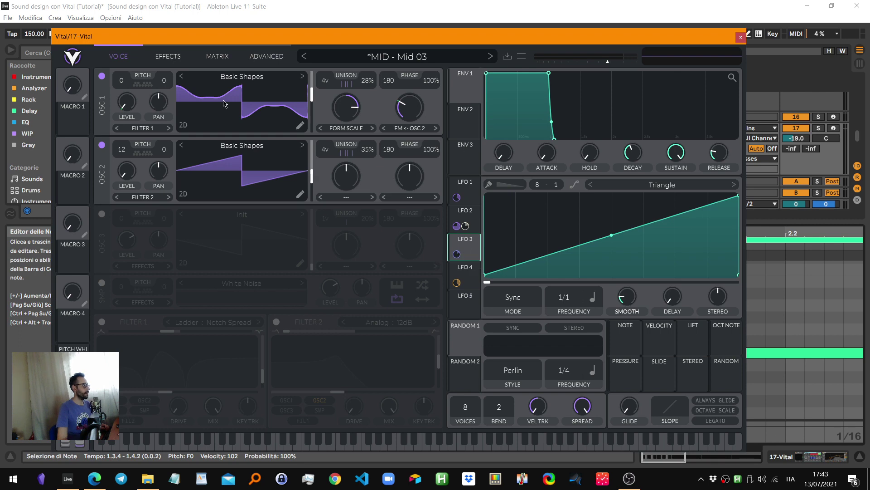
# Enable the Reverb effect and lower LFO 3's modulation of its dry/wet mix to zero, playing the part to compare
pyautogui.click(169, 58)
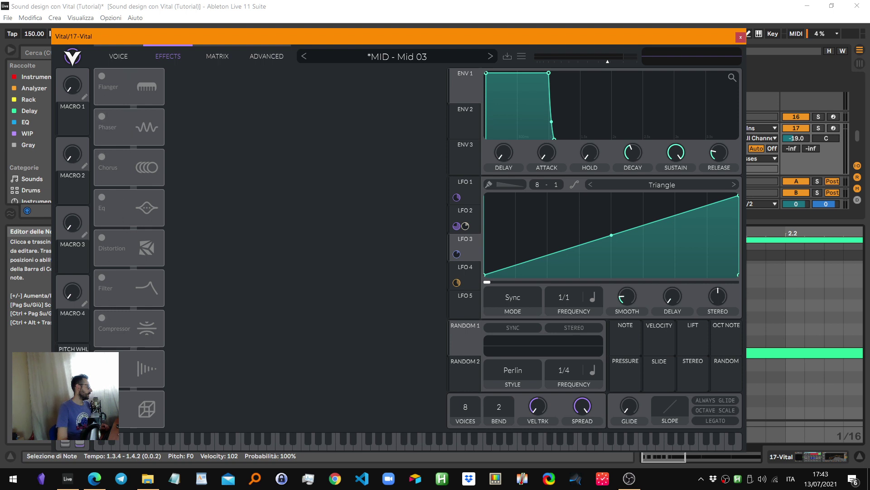
pyautogui.click(102, 398)
pyautogui.press('space')
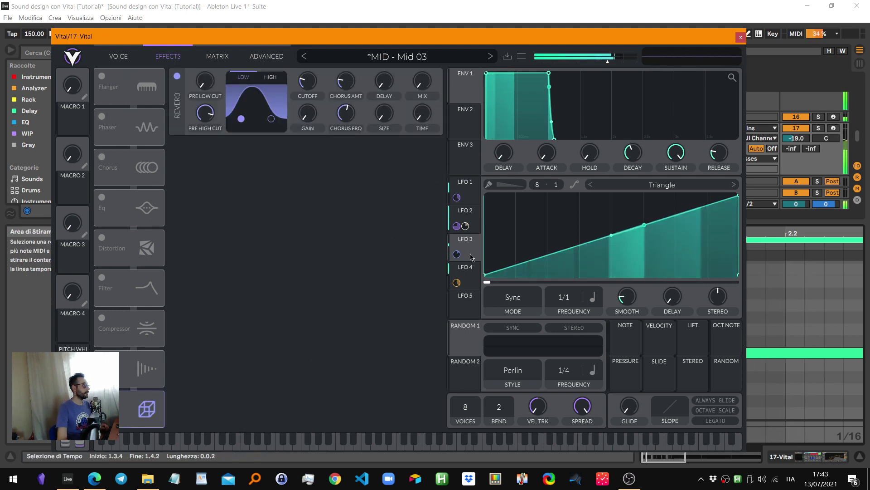
pyautogui.moveTo(459, 255)
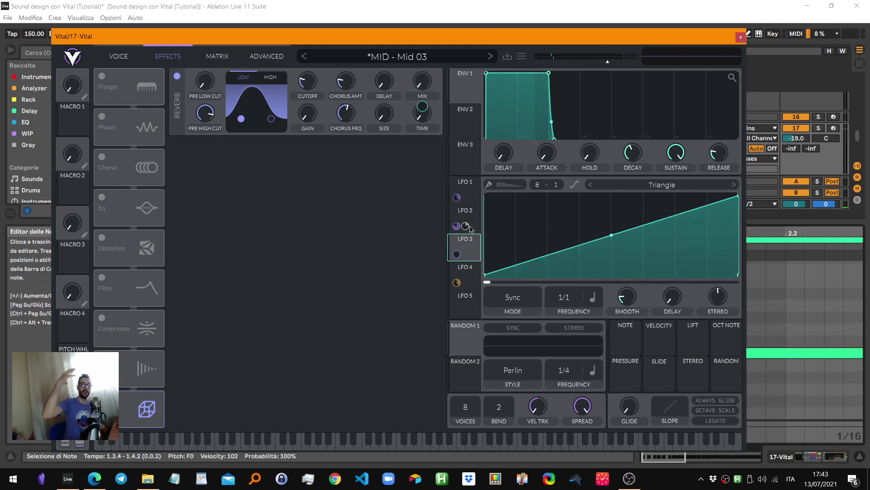
pyautogui.press('space')
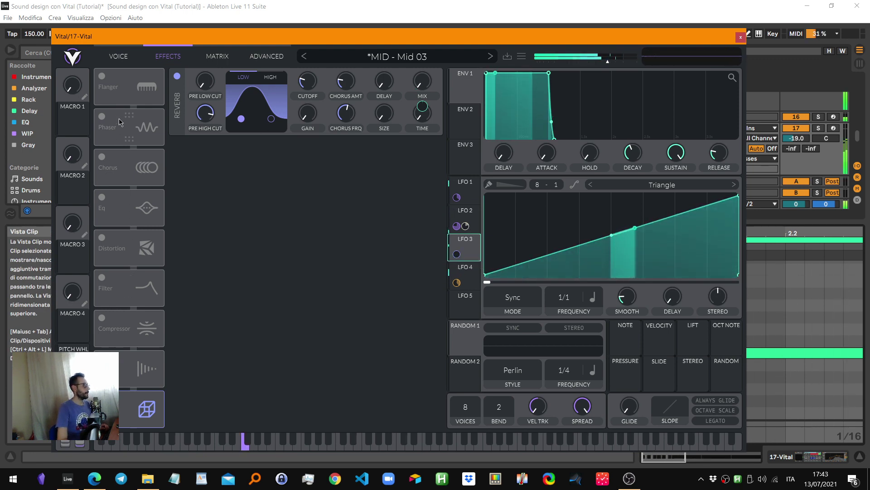
# Try oscillator 2 at a transposition of 24 semitones while playing the part, and lower it again
pyautogui.click(115, 59)
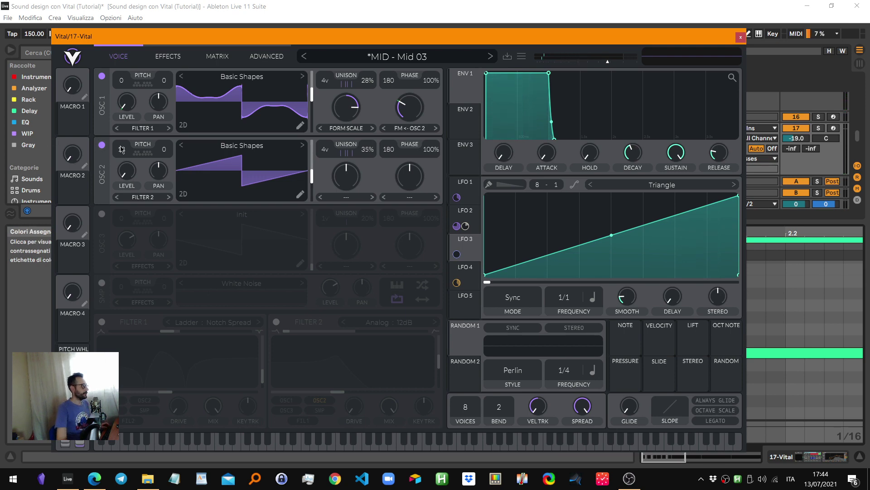
pyautogui.scroll(1, 122, 155)
pyautogui.press('space')
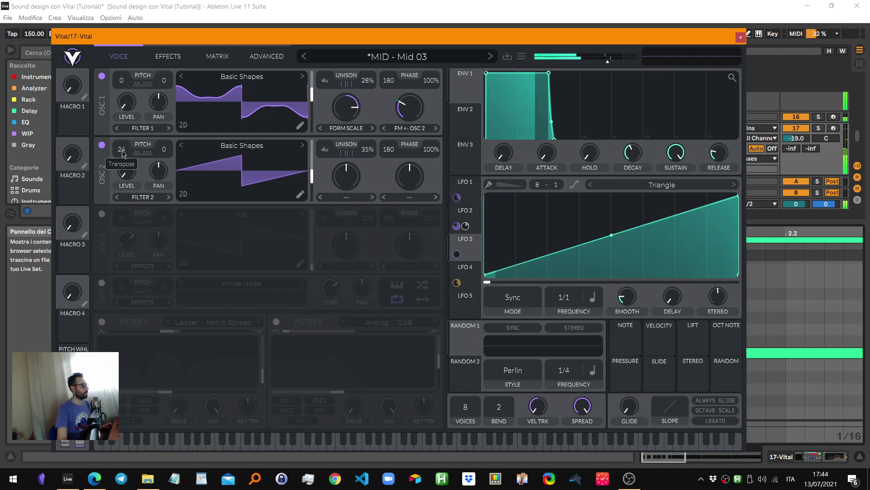
pyautogui.scroll(-1, 123, 154)
# Lower the unison blend of oscillators 1 and 2 to minimum in the advanced settings and play the part
pyautogui.click(263, 57)
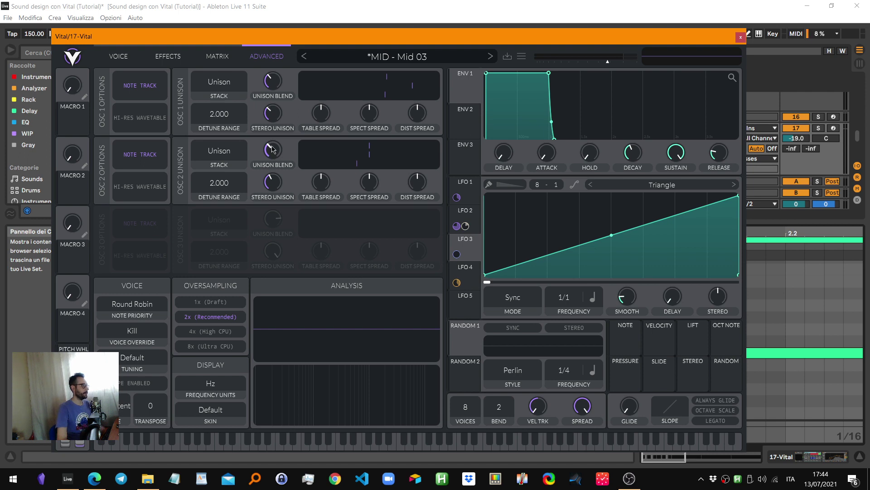
pyautogui.moveTo(274, 86); pyautogui.dragTo(275, 119)
pyautogui.press('space')
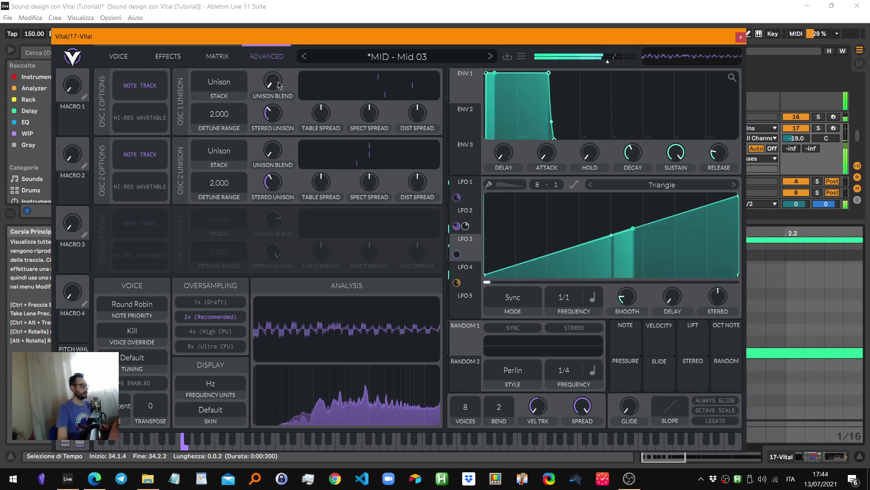
# Reset the unison blend of oscillators 1 and 2 to 80% for comparison, and bring both back down to a low setting
pyautogui.doubleClick(272, 84)
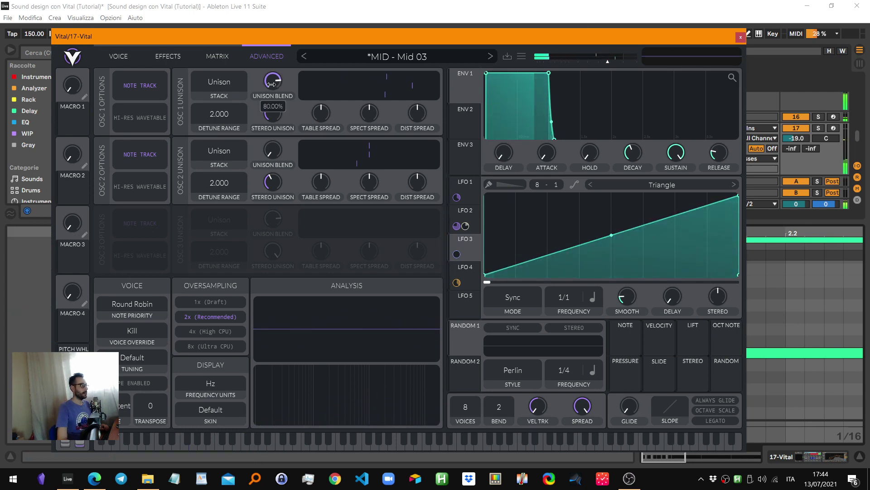
pyautogui.doubleClick(272, 151)
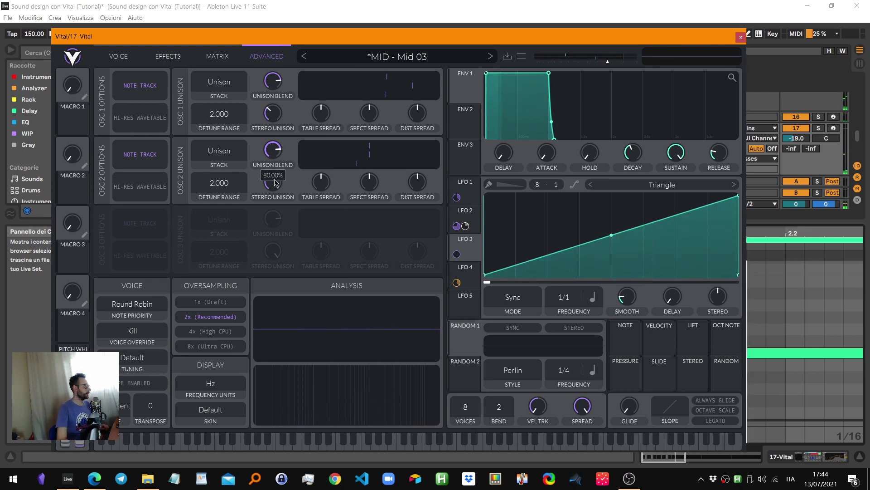
pyautogui.moveTo(279, 88); pyautogui.dragTo(274, 135)
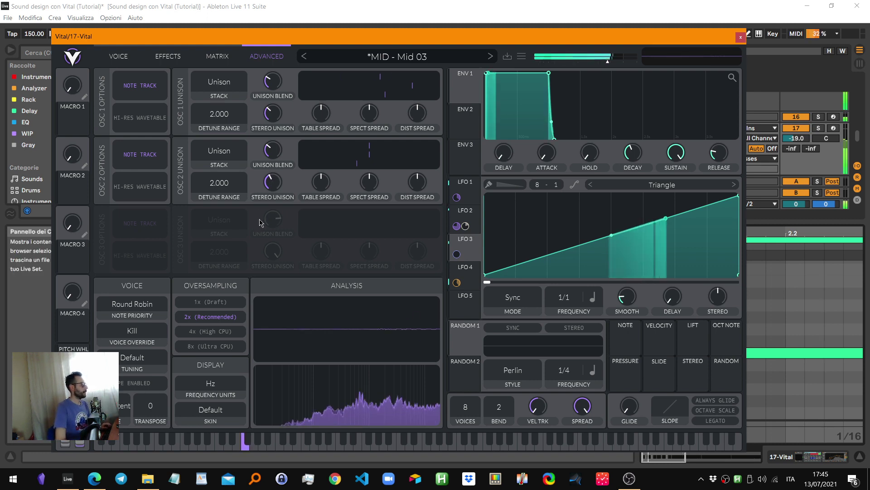
# Turn on the Flanger, Phaser, Chorus, Eq and Distortion effects one after another while listening to the part
pyautogui.click(215, 59)
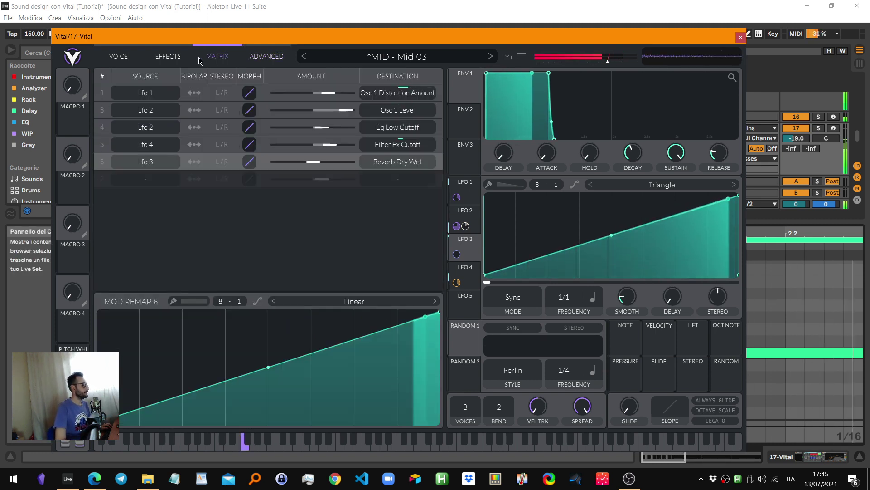
pyautogui.click(169, 56)
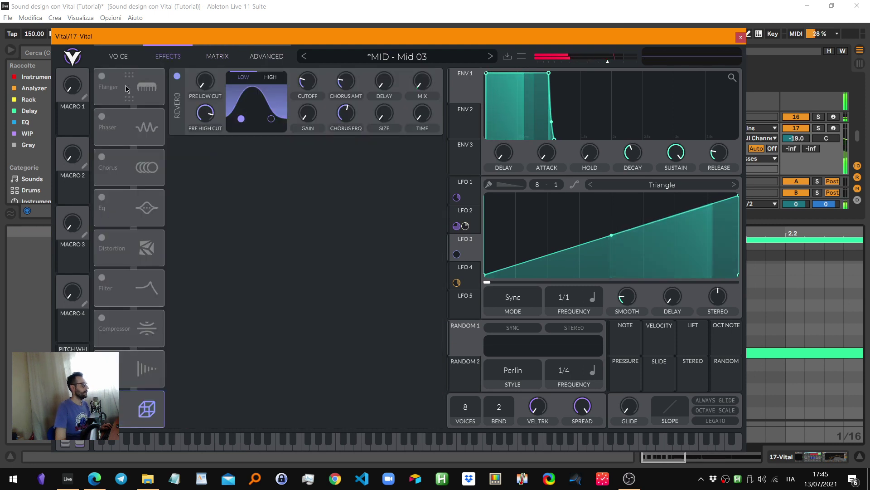
pyautogui.click(102, 75)
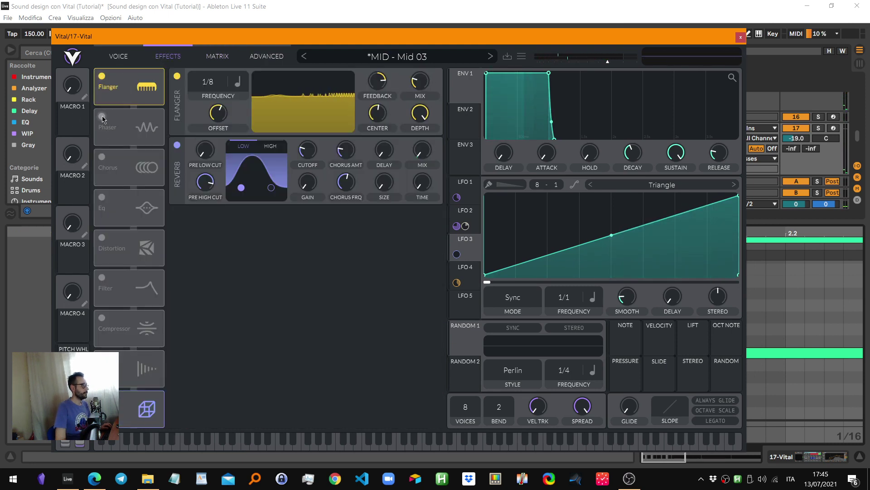
pyautogui.click(102, 117)
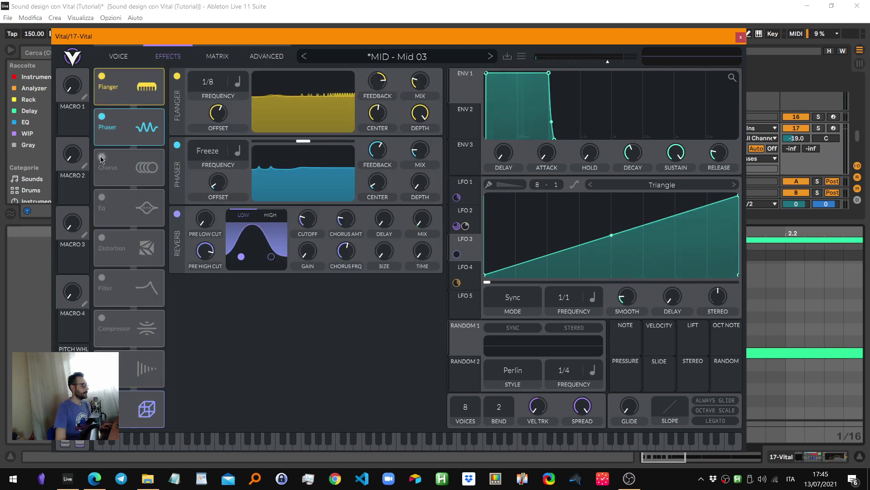
pyautogui.click(102, 158)
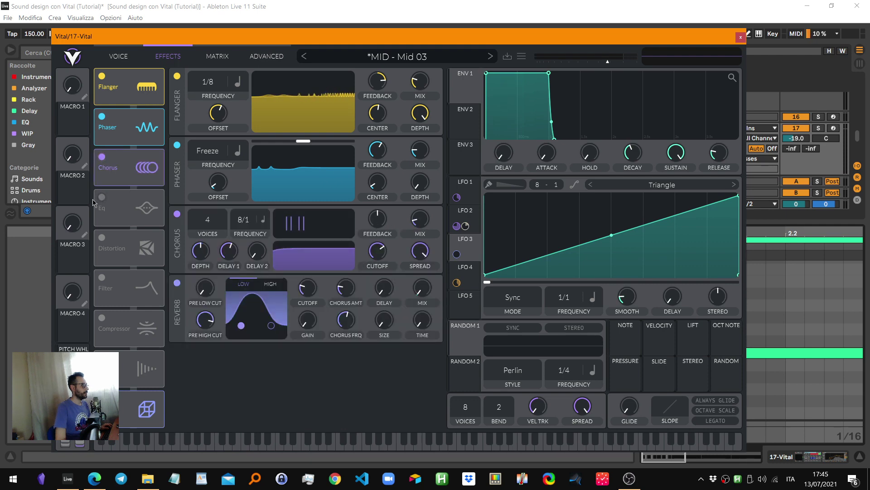
pyautogui.click(102, 198)
pyautogui.click(102, 238)
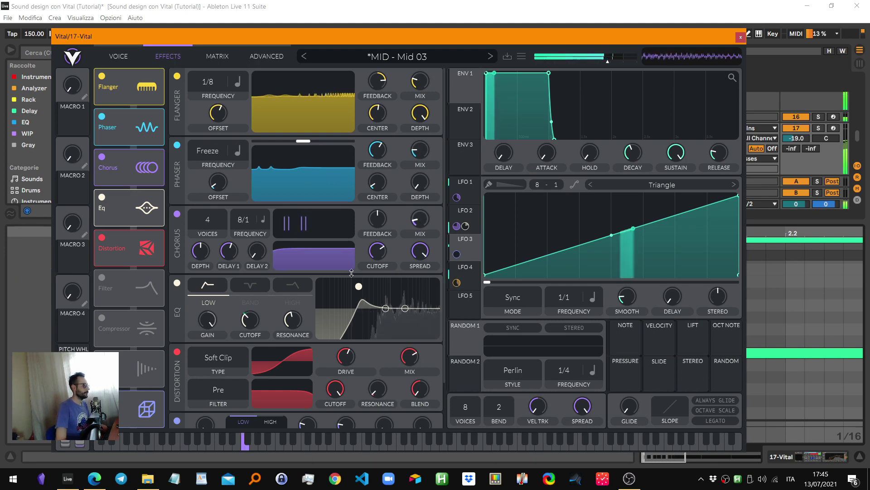
# Raise the EQ low band's resonance and inspect which LFO modulates its cutoff
pyautogui.moveTo(292, 328); pyautogui.dragTo(348, 317)
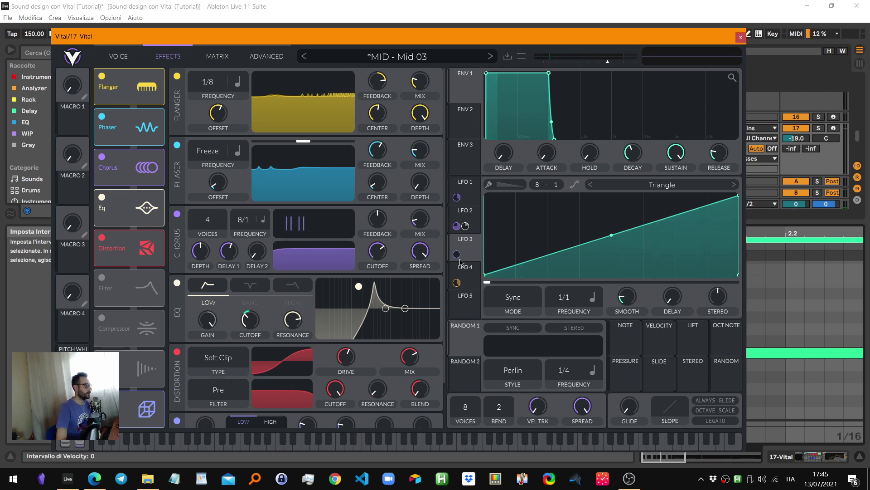
pyautogui.moveTo(463, 228)
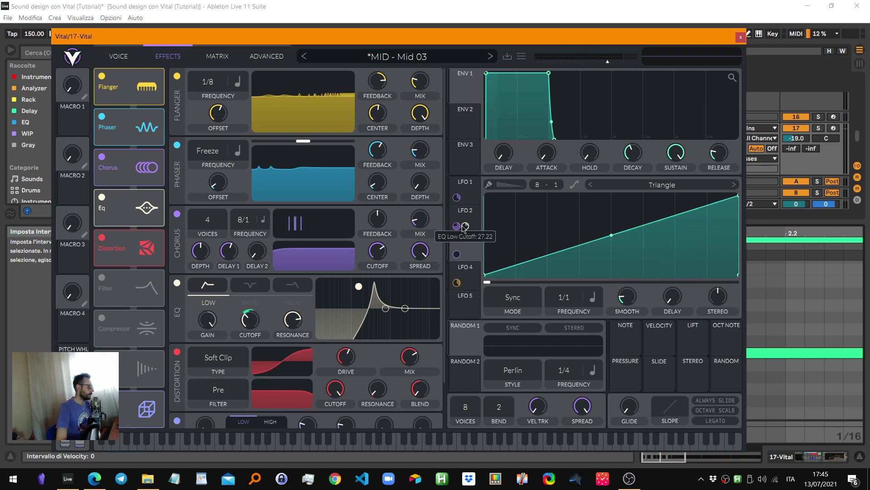
pyautogui.moveTo(456, 203)
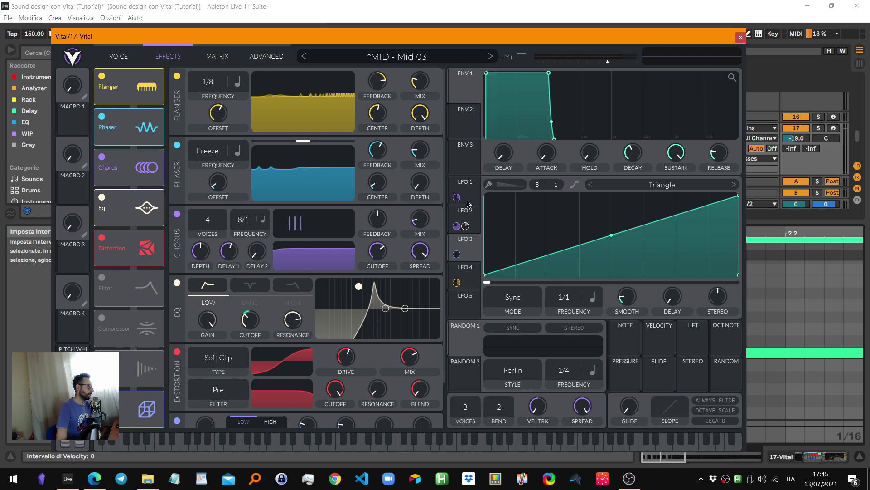
pyautogui.click(456, 203)
pyautogui.moveTo(456, 228)
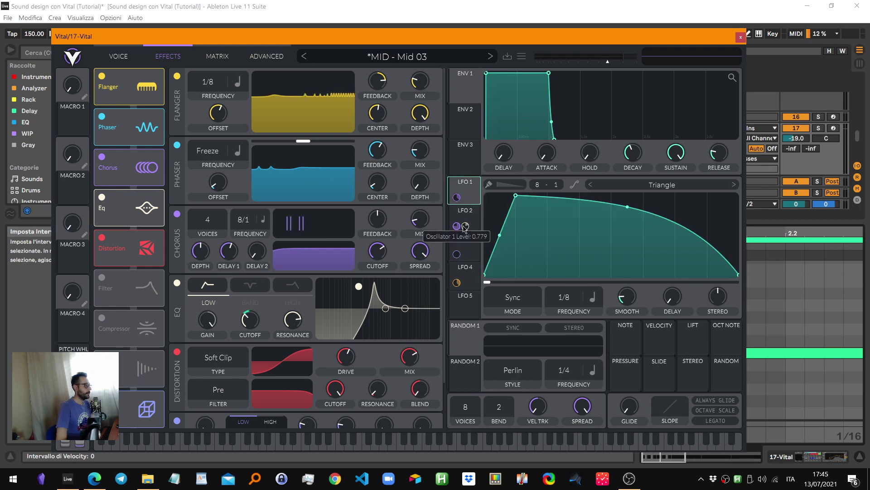
pyautogui.moveTo(253, 346)
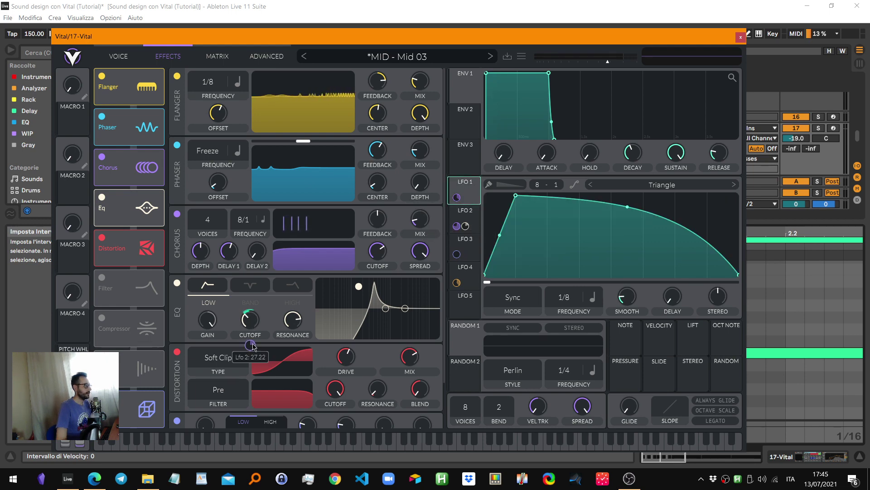
# Inspect LFO 2, adjust its modulation of the EQ low-band cutoff, and set that band's resonance to 54% during playback
pyautogui.click(475, 214)
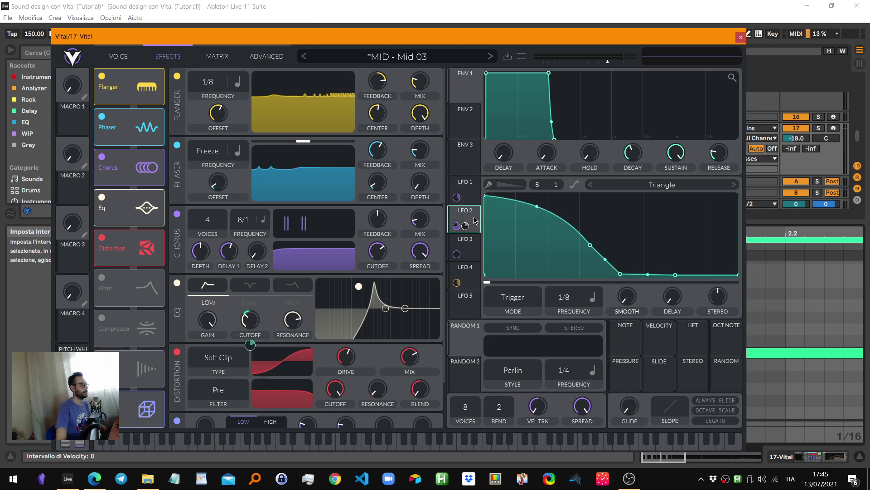
pyautogui.moveTo(252, 346)
pyautogui.moveTo(251, 346); pyautogui.dragTo(252, 340)
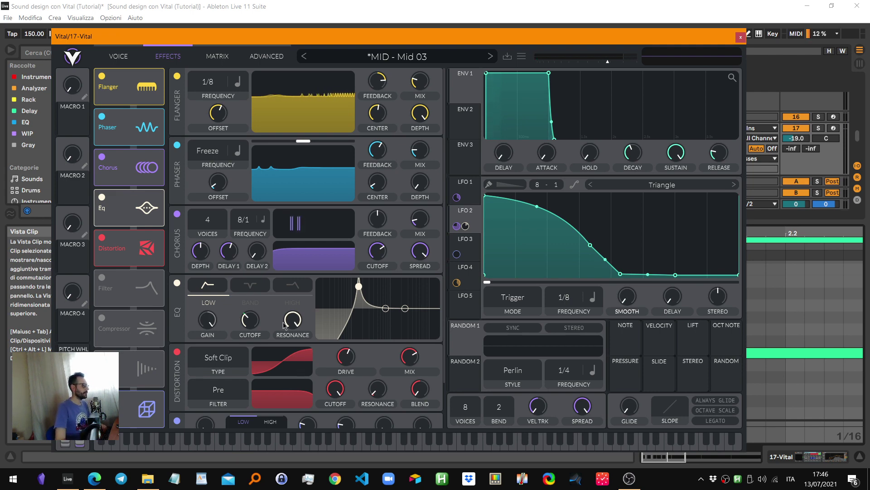
pyautogui.press('space')
pyautogui.moveTo(252, 324)
pyautogui.mouseDown()
pyautogui.moveTo(255, 316)
pyautogui.moveTo(256, 324)
pyautogui.mouseUp()
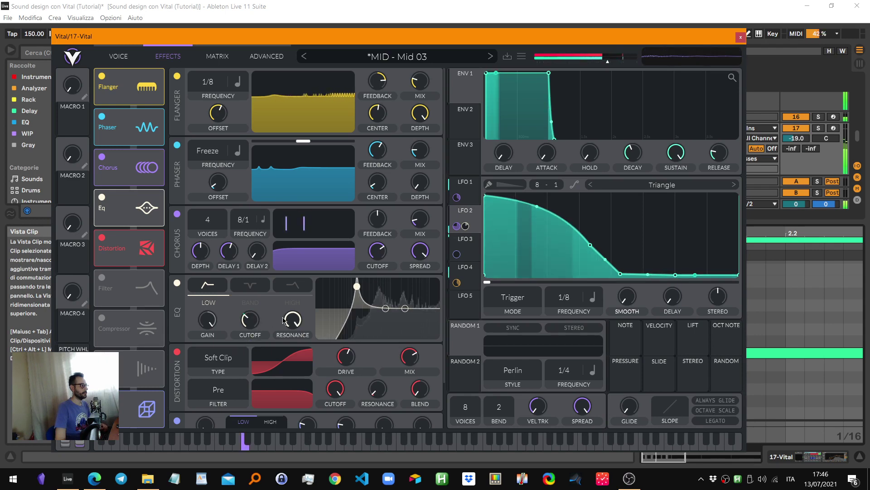
pyautogui.moveTo(292, 317); pyautogui.dragTo(297, 332)
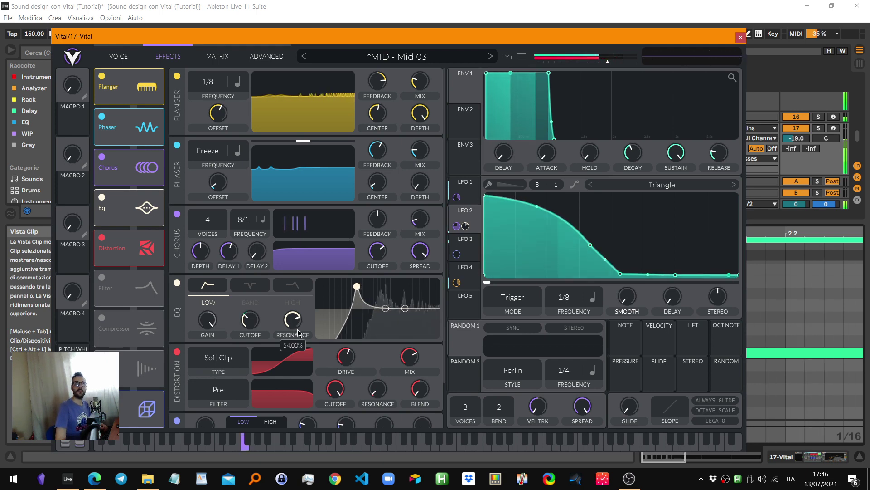
# Set oscillator 1's FM amount from oscillator 2 to 17.49% while listening to the part
pyautogui.click(119, 56)
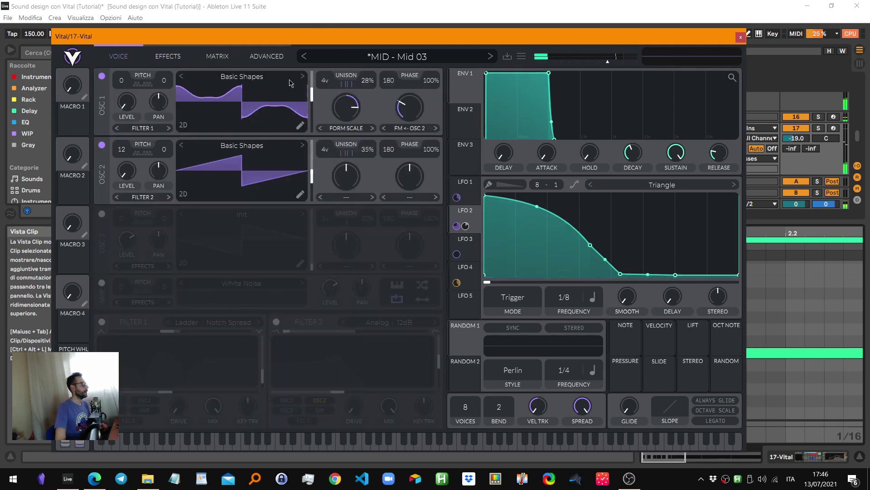
pyautogui.moveTo(417, 100); pyautogui.dragTo(417, 113)
pyautogui.press('space')
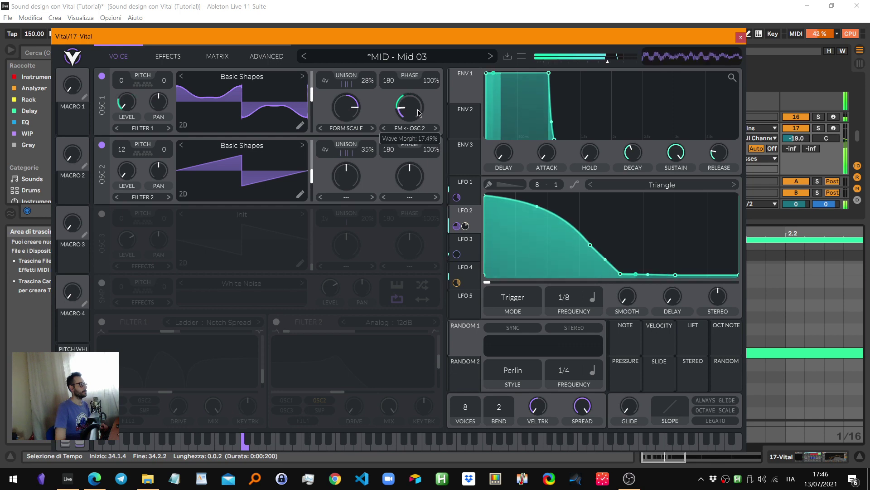
# Try LFO 2 at a frequency of 1/16 with the effects in view, and return it to 1/8
pyautogui.click(168, 56)
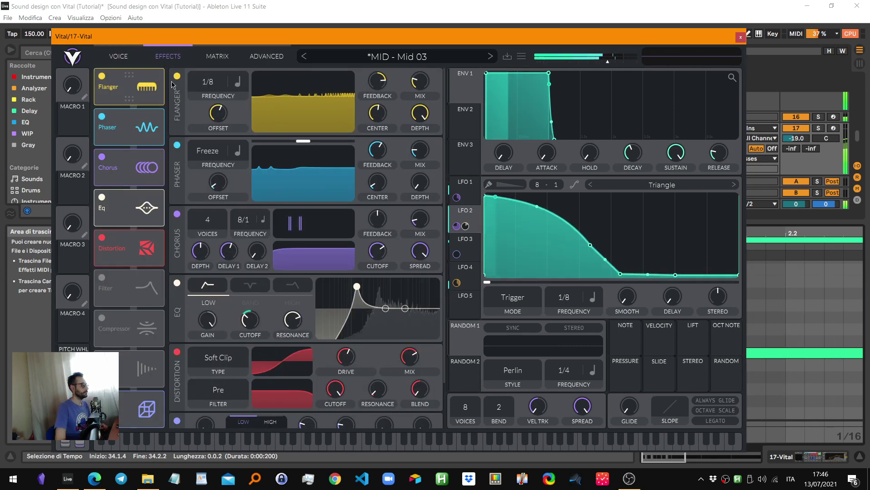
pyautogui.scroll(1, 571, 293)
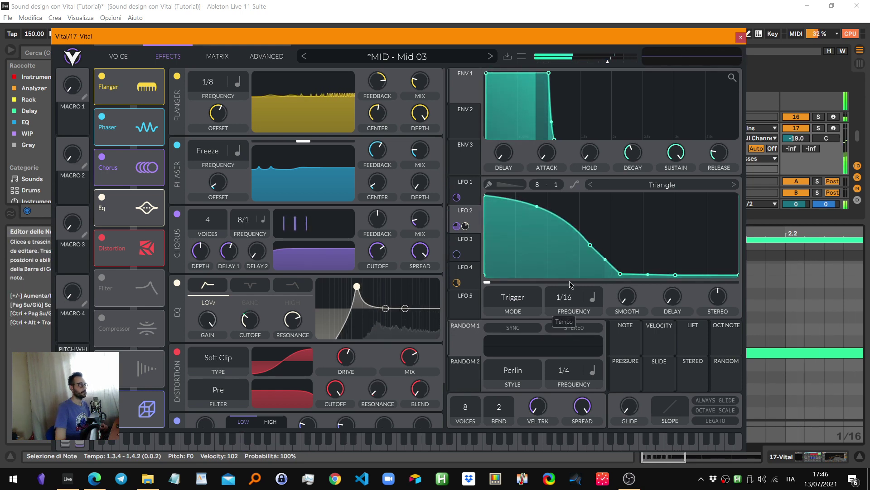
pyautogui.scroll(-1, 570, 291)
# Review the patch's modulation matrix, advanced settings and oscillators, and close the 17-Vital plug-in window
pyautogui.click(217, 56)
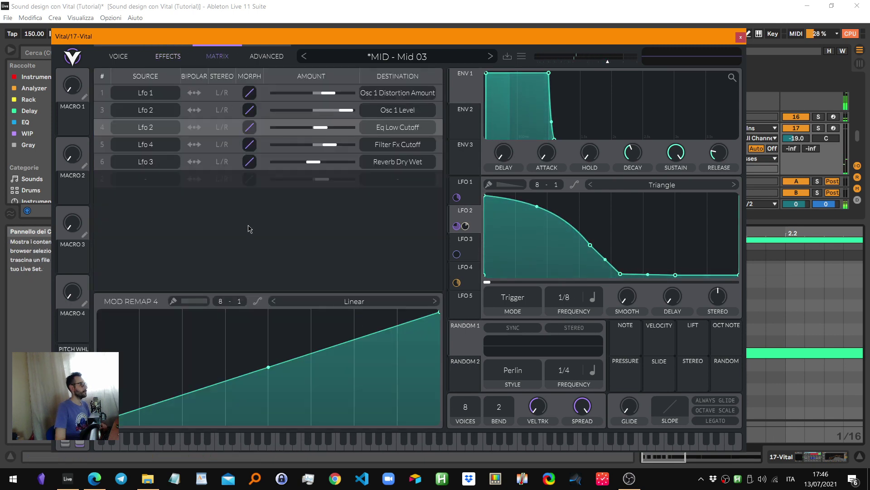
pyautogui.click(265, 56)
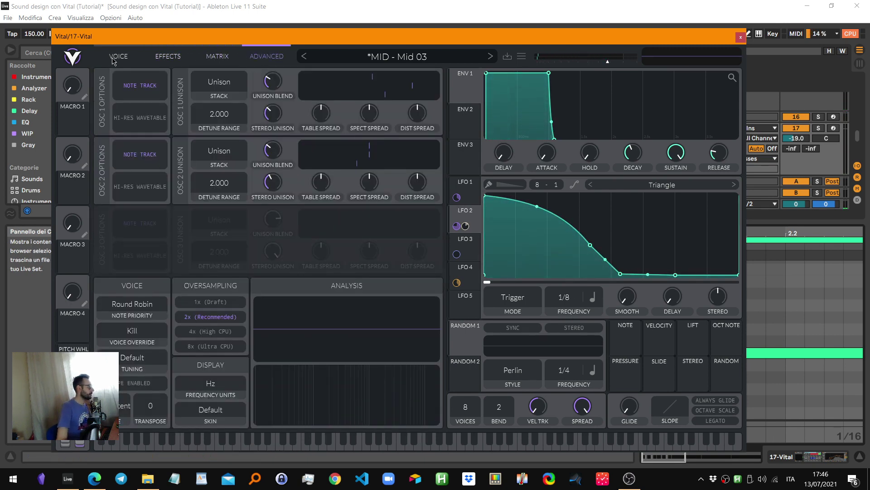
pyautogui.click(118, 56)
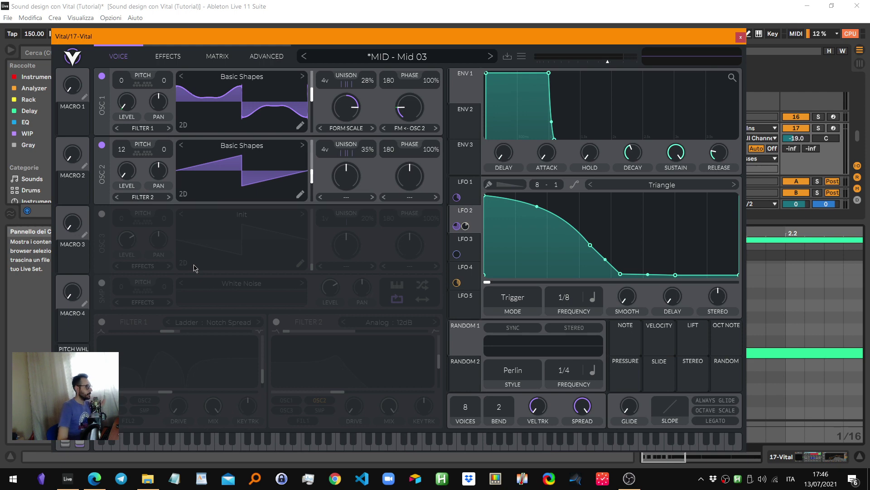
pyautogui.click(737, 36)
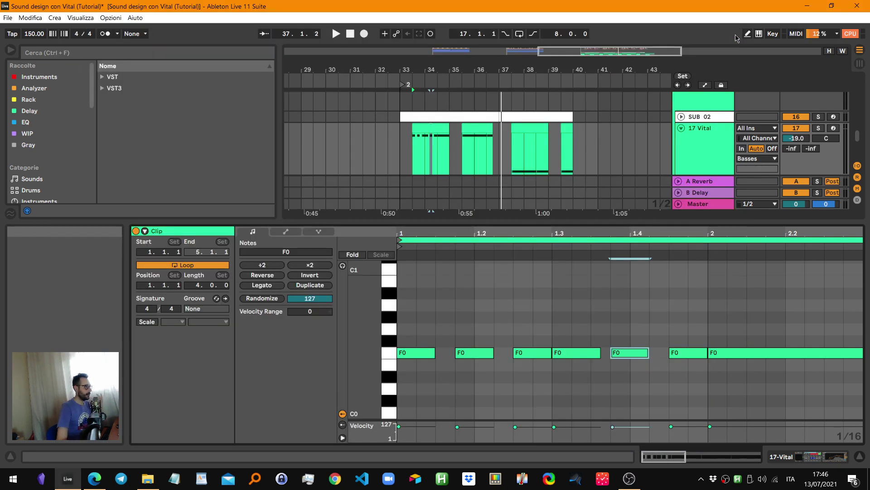
# Hide the clip's note editor and locate the 18 Vital track and the 19 Vital clip at bar 40
pyautogui.hotkey('ctrl', 'alt', 'l')
pyautogui.click(432, 245)
pyautogui.click(403, 236)
pyautogui.click(696, 276)
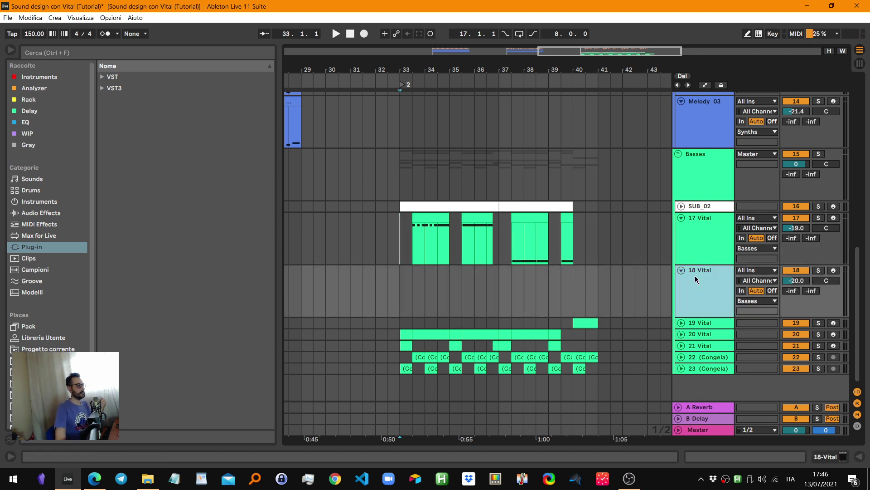
pyautogui.click(582, 324)
pyautogui.moveTo(575, 70); pyautogui.dragTo(534, 68)
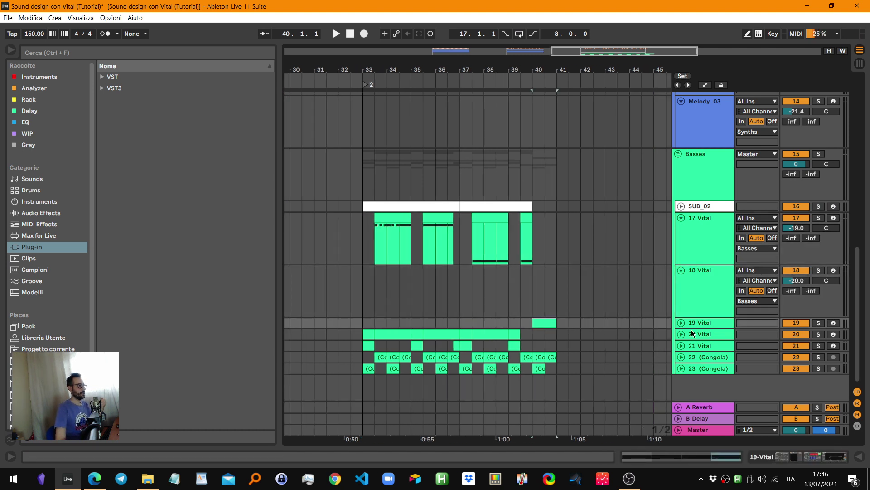
# Deactivate tracks 20 to 23 together and play the remaining basses from bar 33
pyautogui.click(700, 333)
pyautogui.keyDown('shift'); pyautogui.click(701, 369); pyautogui.keyUp('shift')
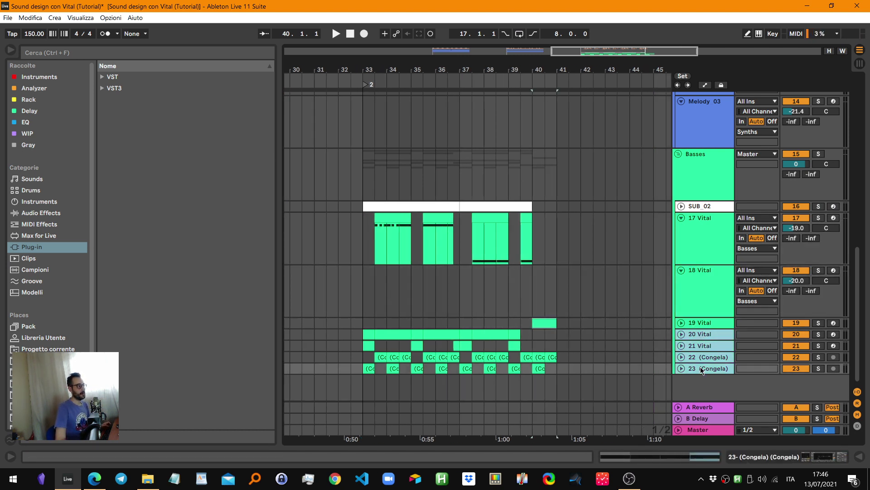
pyautogui.click(789, 337)
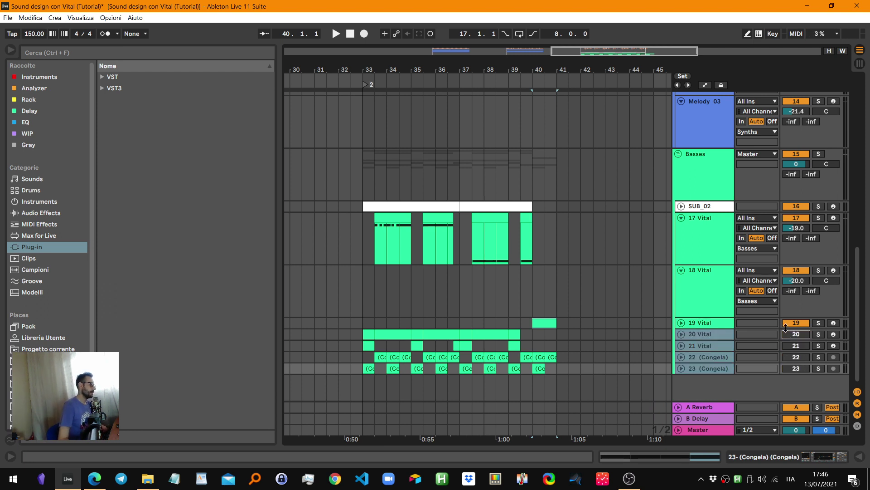
pyautogui.click(369, 271)
pyautogui.press('space')
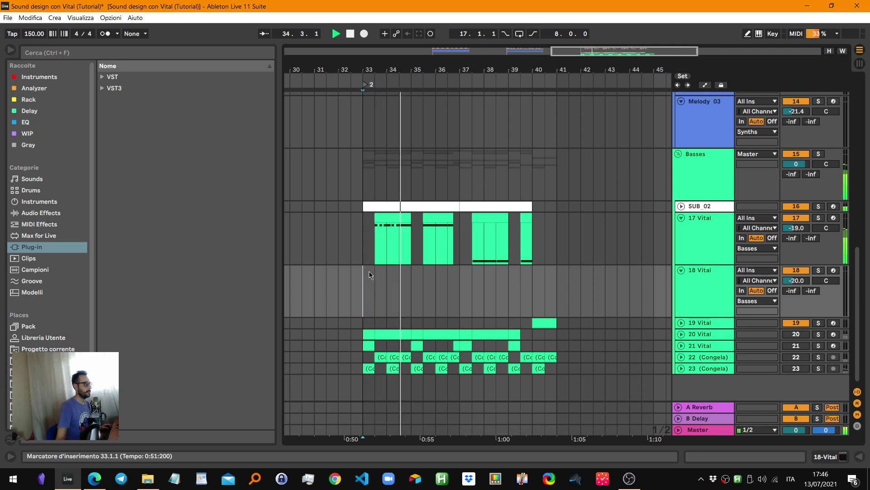
pyautogui.press('space')
# Audition the frozen bass tracks 22 and 23 in solo, one after the other
pyautogui.press('space')
pyautogui.click(381, 358)
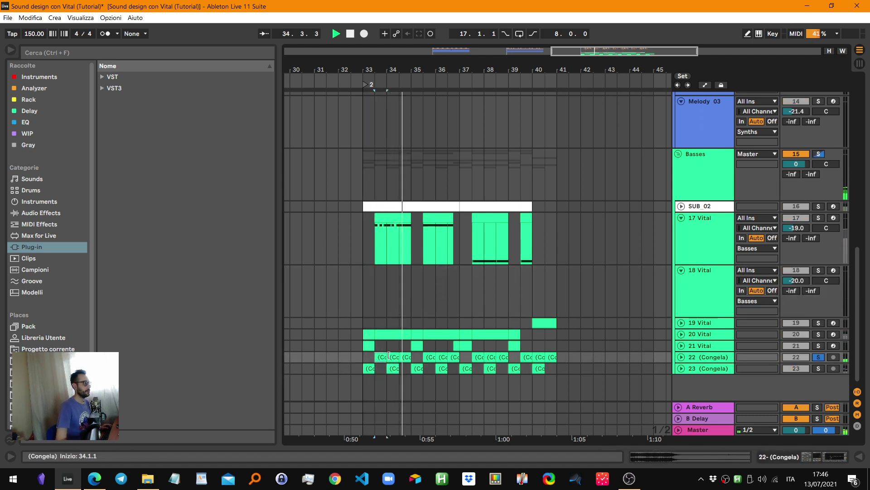
pyautogui.press('space')
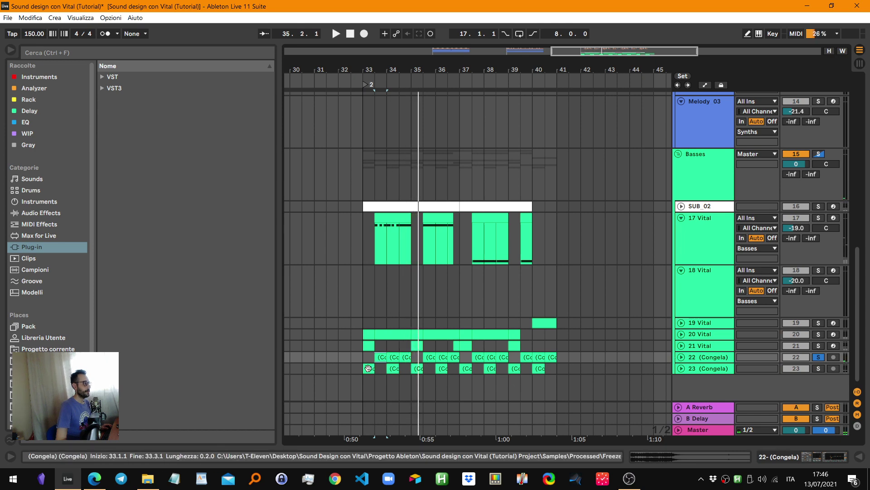
pyautogui.click(370, 368)
pyautogui.press('s')
pyautogui.press('space')
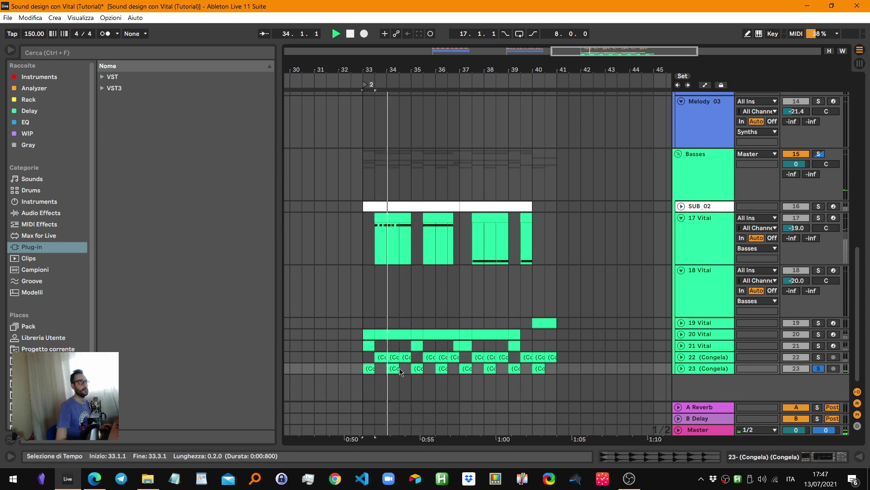
# Solo the 21 Vital track, play its first clip at bar 33, and open its Vital instrument
pyautogui.click(367, 345)
pyautogui.press('s')
pyautogui.press('space')
pyautogui.press('space')
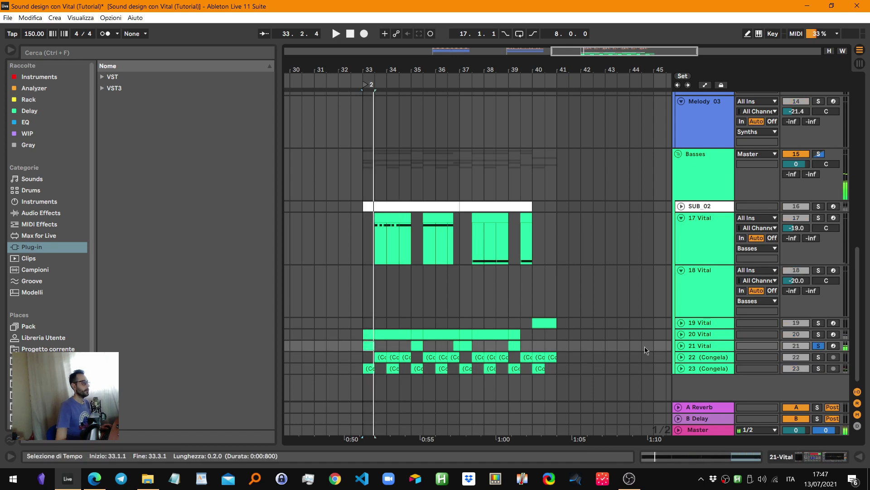
pyautogui.doubleClick(699, 349)
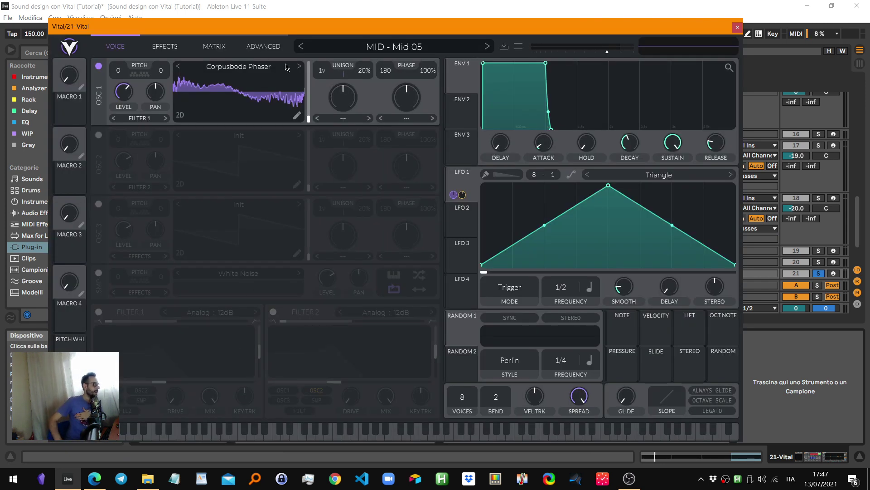
# Browse oscillator 1's wavetable list without changing the wavetable, and examine its wave position control
pyautogui.click(266, 67)
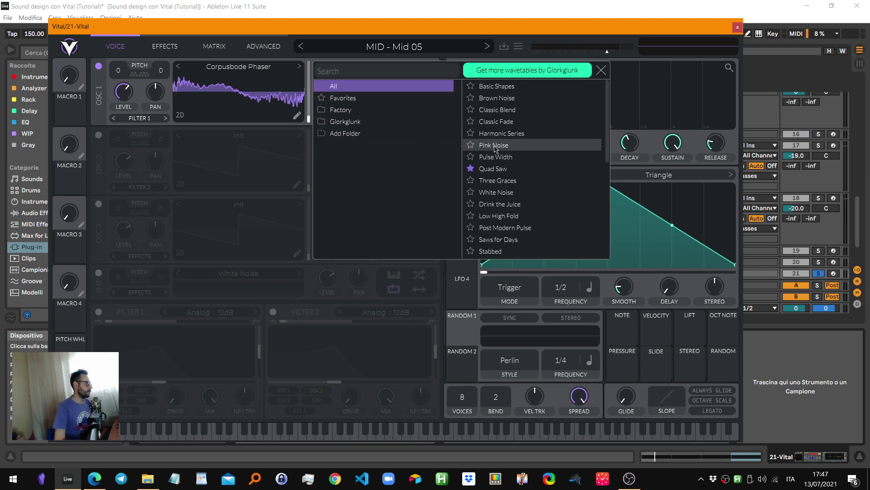
pyautogui.click(275, 176)
pyautogui.moveTo(309, 120)
pyautogui.moveTo(296, 97)
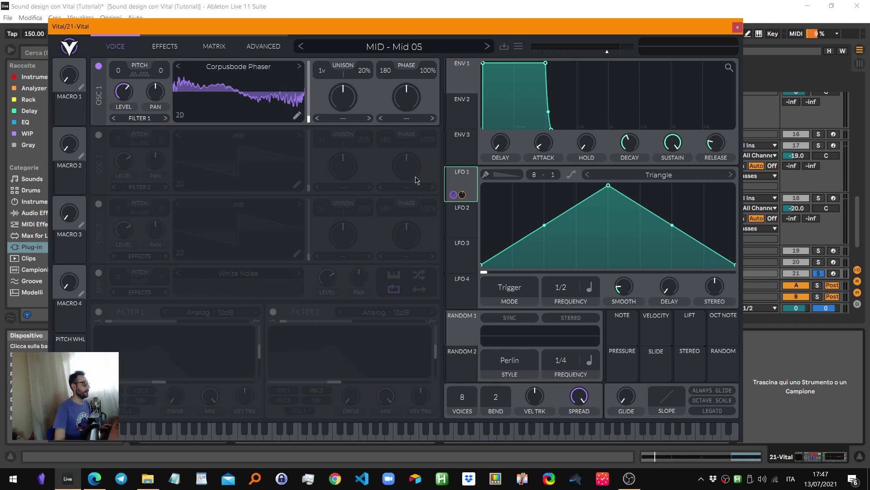
# Bypass LFO 1's modulation of oscillator 1's wavetable position during playback, and re-enable it for comparison
pyautogui.press('space')
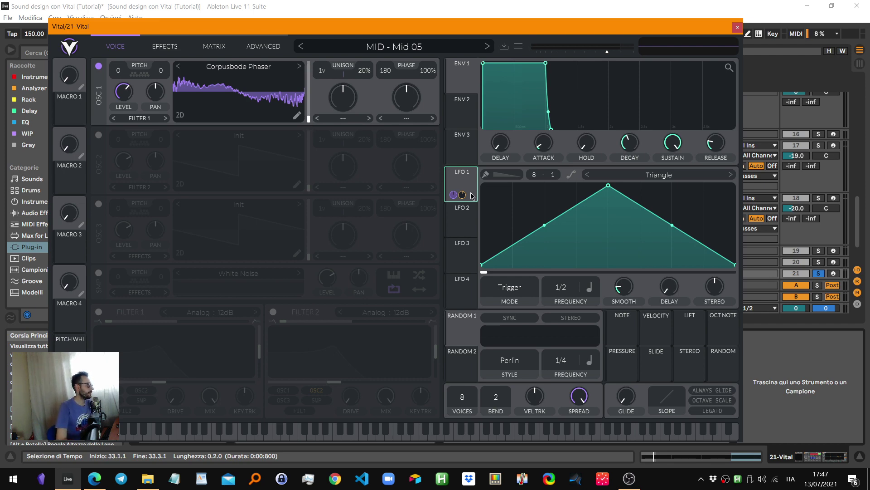
pyautogui.rightClick(454, 195)
pyautogui.click(467, 216)
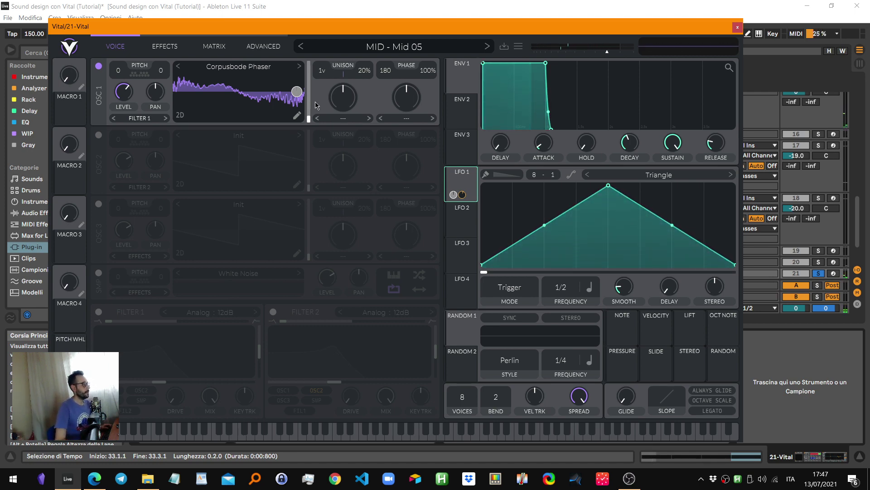
pyautogui.rightClick(453, 195)
pyautogui.click(467, 214)
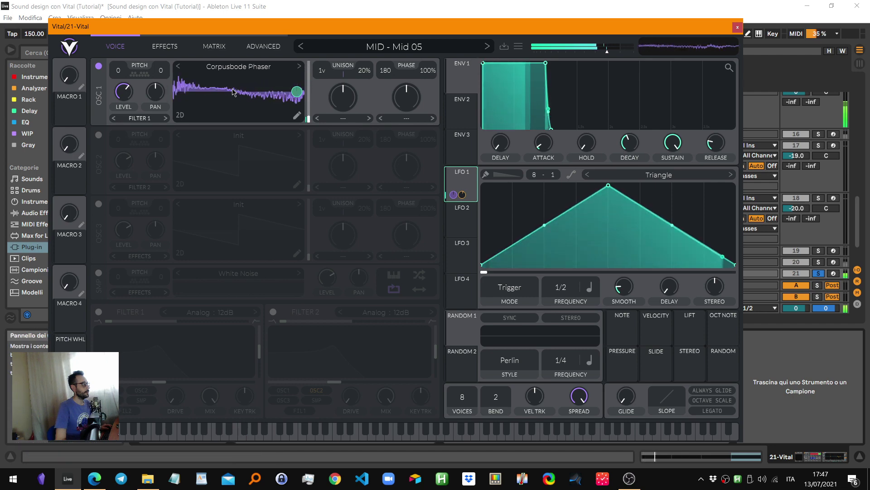
# View oscillator 1's wavetable in 3D and spectral display while playing, and return to the 2D display
pyautogui.click(180, 115)
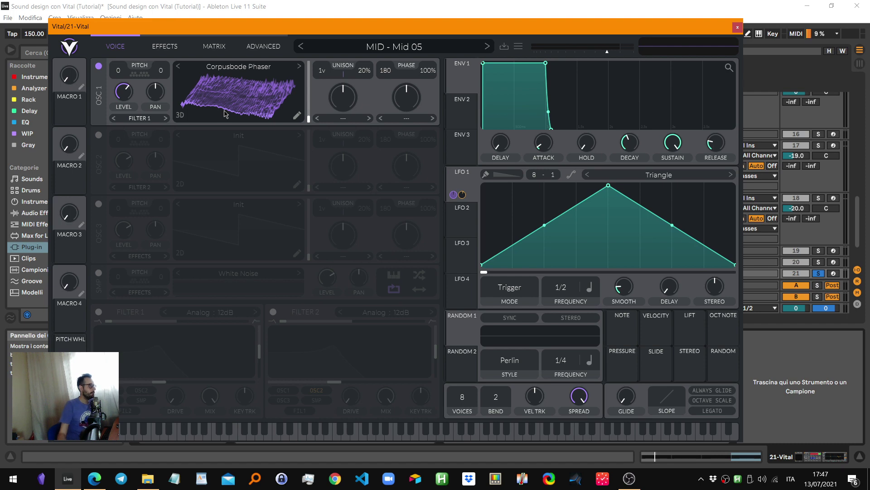
pyautogui.press('space')
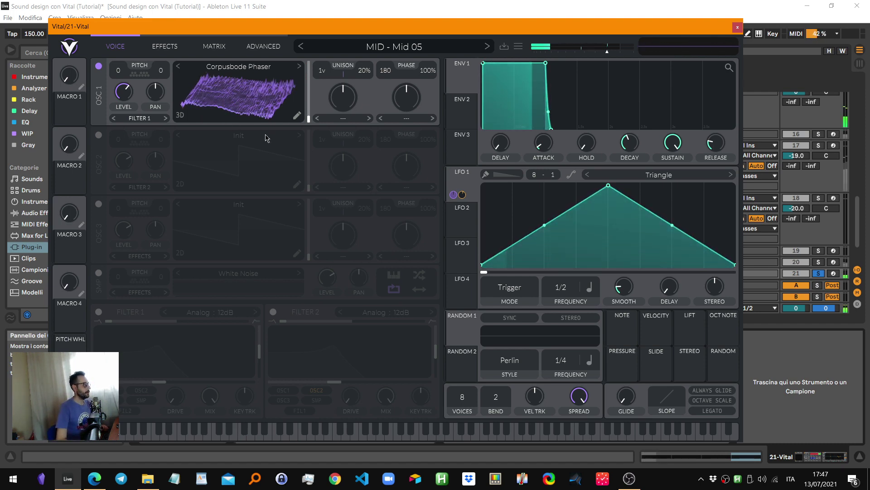
pyautogui.click(179, 115)
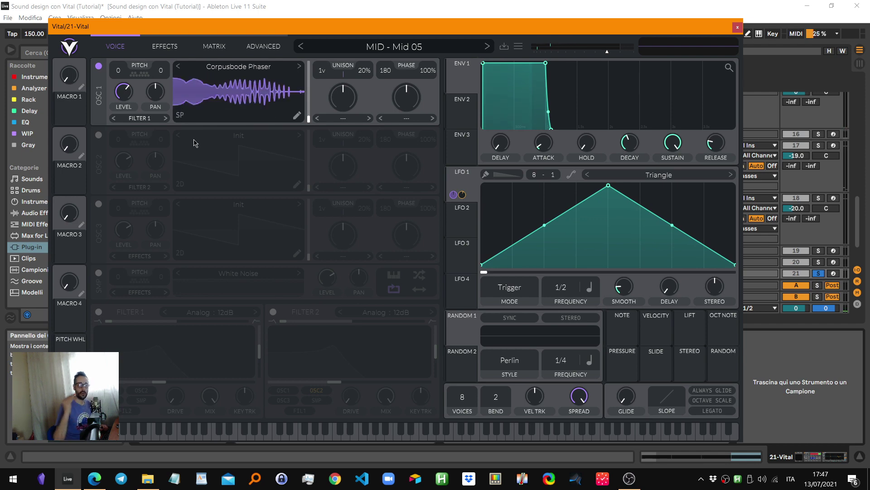
pyautogui.click(180, 114)
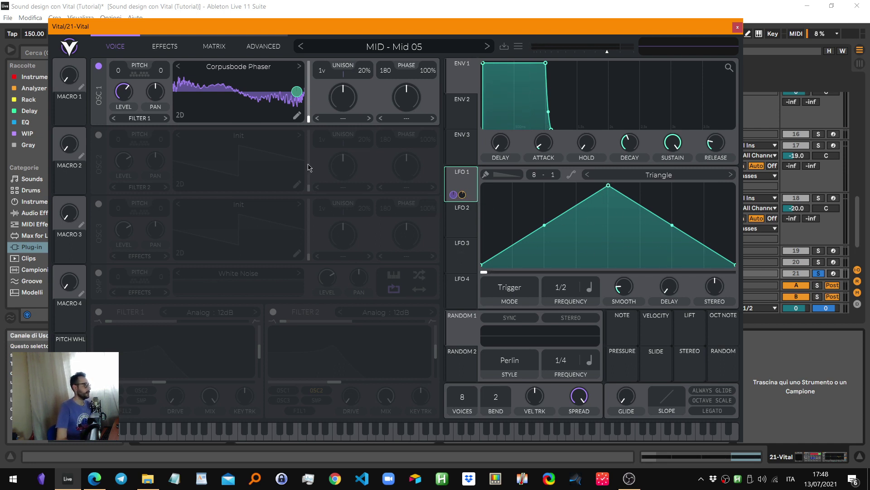
# Review the 21-Vital patch's effects chain and switch the Chorus off and back on
pyautogui.click(152, 54)
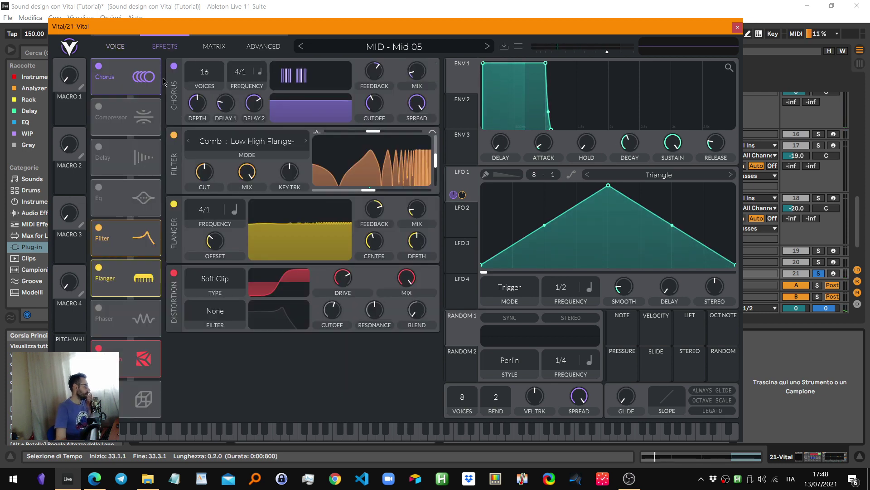
pyautogui.click(115, 48)
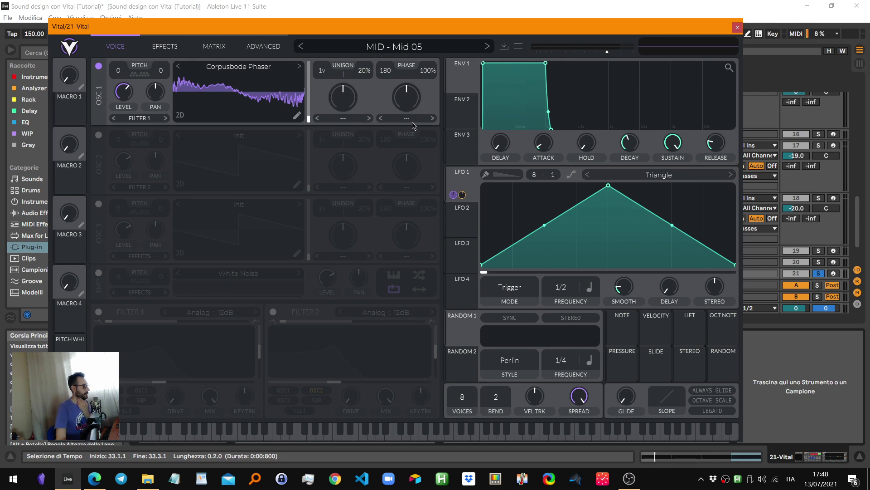
pyautogui.click(163, 47)
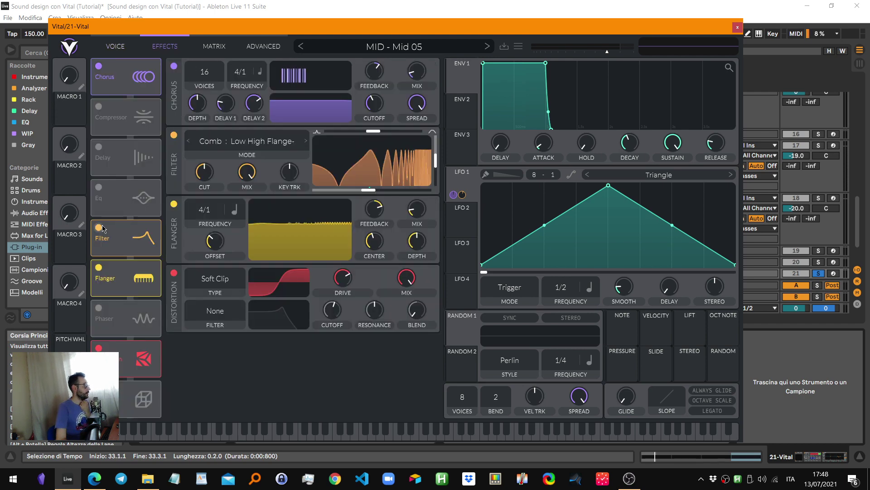
pyautogui.click(98, 67)
pyautogui.click(98, 66)
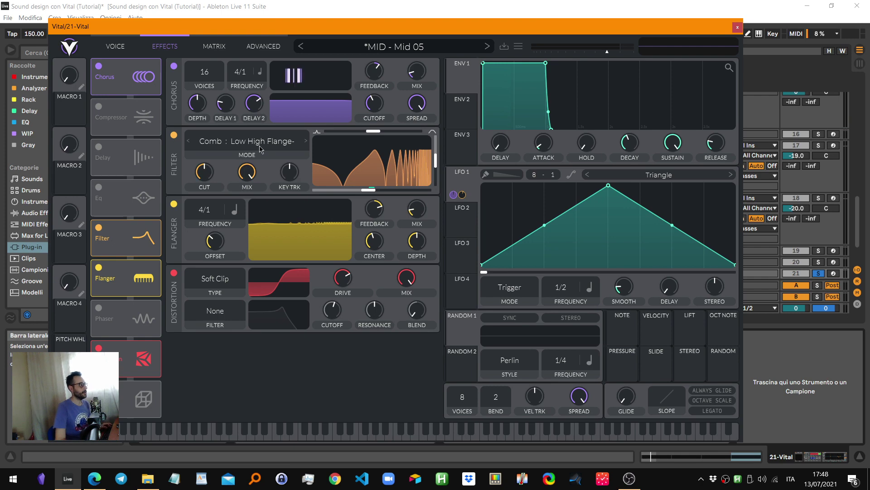
# Bypass the Filter, Flanger and Distortion effects one at a time during playback, re-enabling each for comparison
pyautogui.click(98, 228)
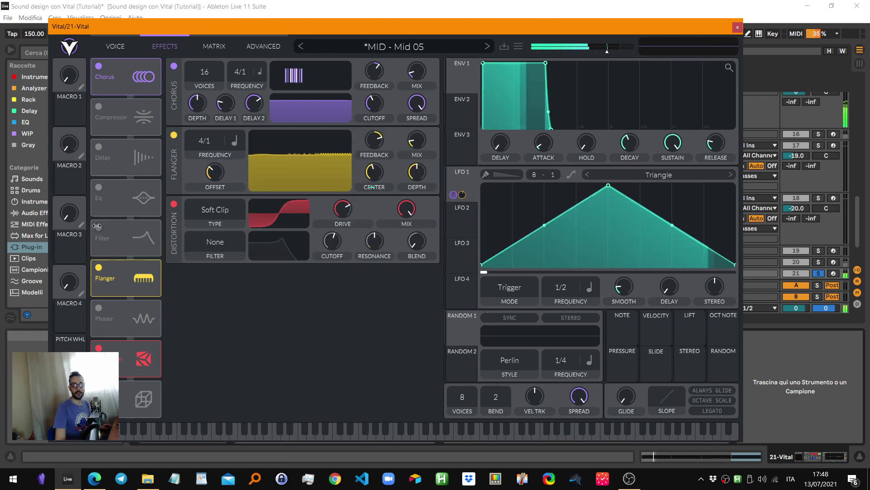
pyautogui.click(98, 227)
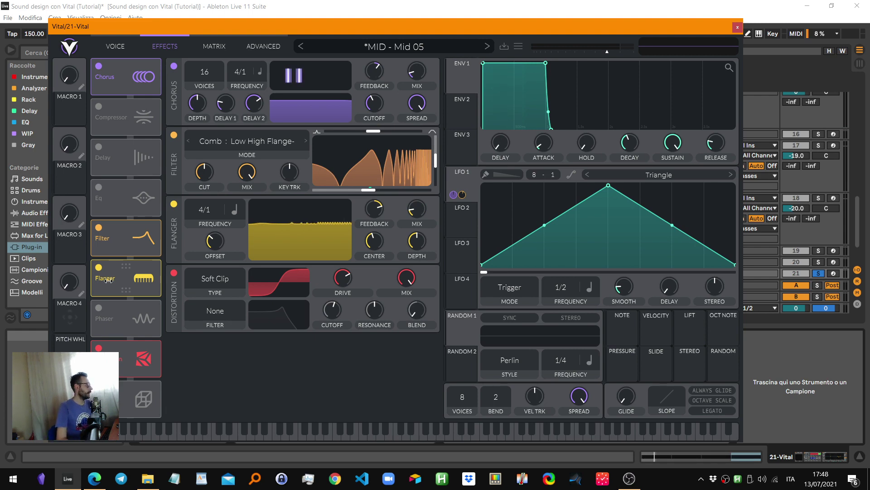
pyautogui.click(98, 270)
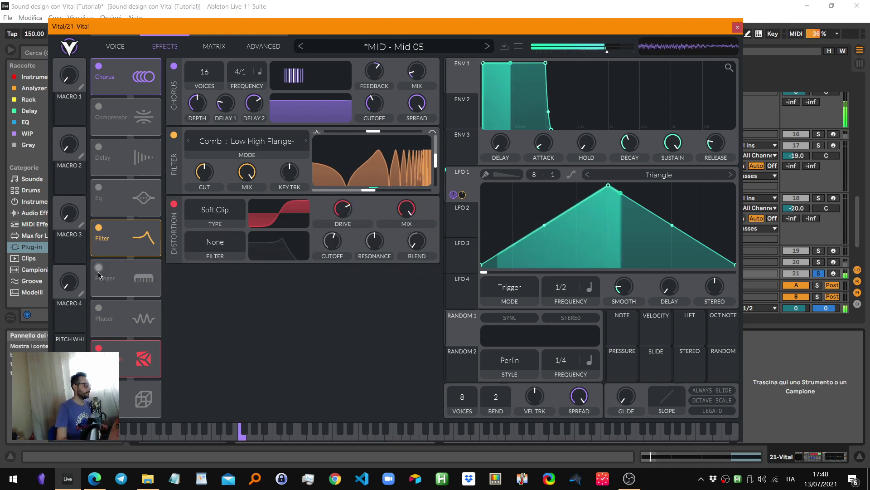
pyautogui.click(98, 271)
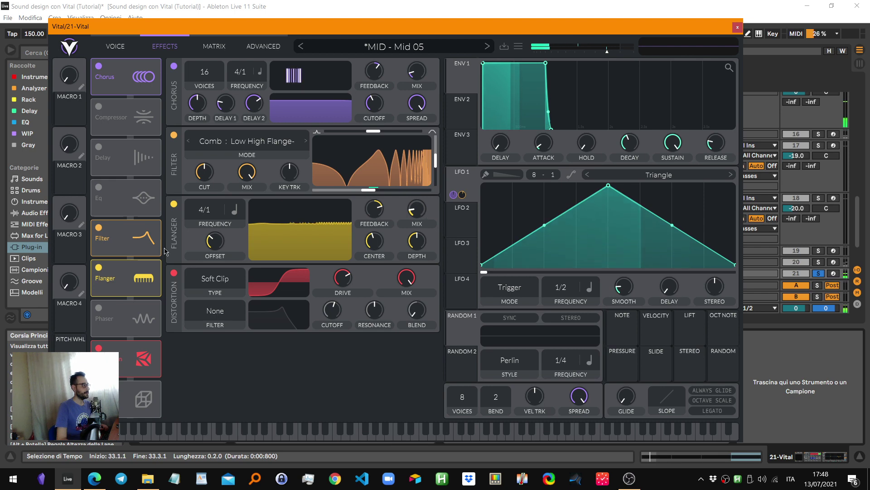
pyautogui.click(99, 348)
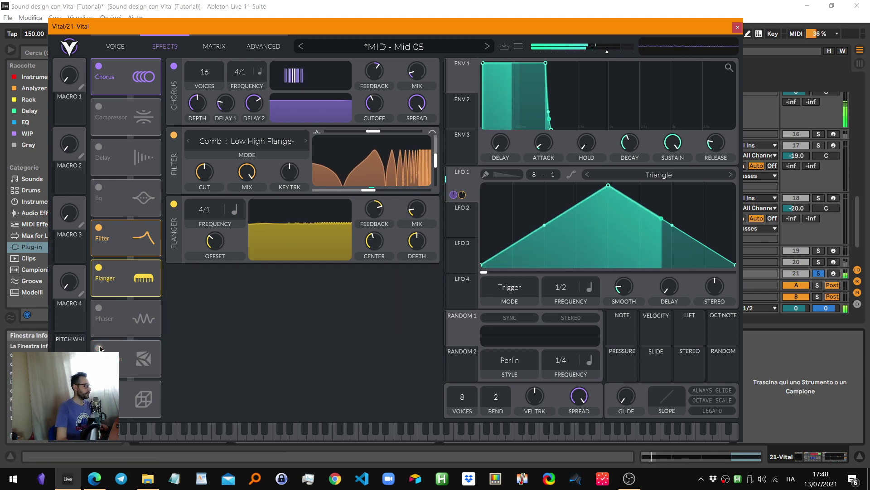
pyautogui.click(98, 348)
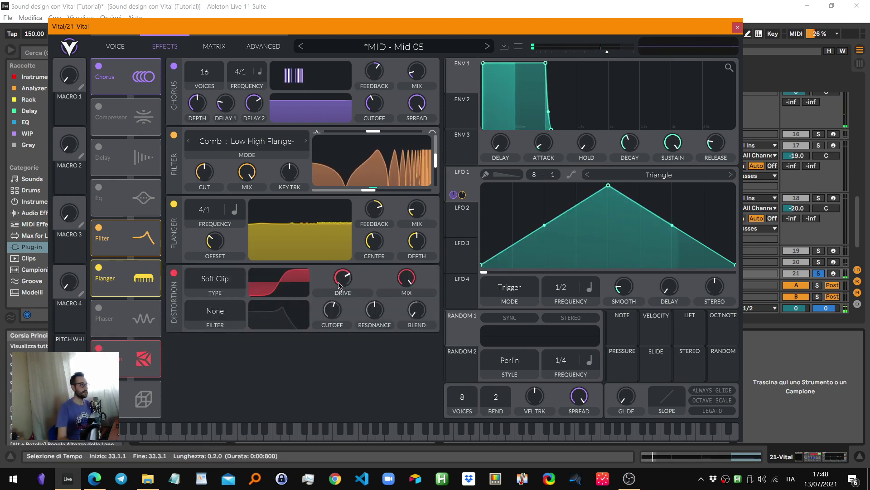
# Review the 21-Vital patch's modulation matrix and its advanced oscillator settings
pyautogui.click(214, 46)
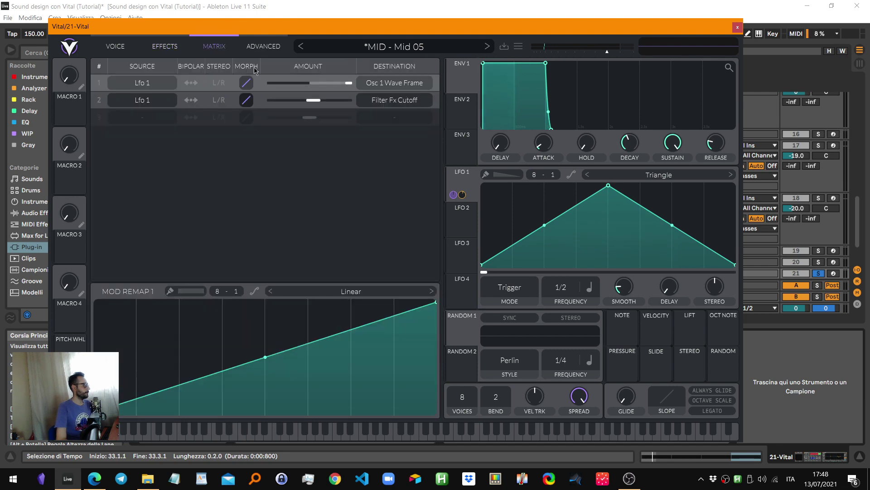
pyautogui.click(264, 46)
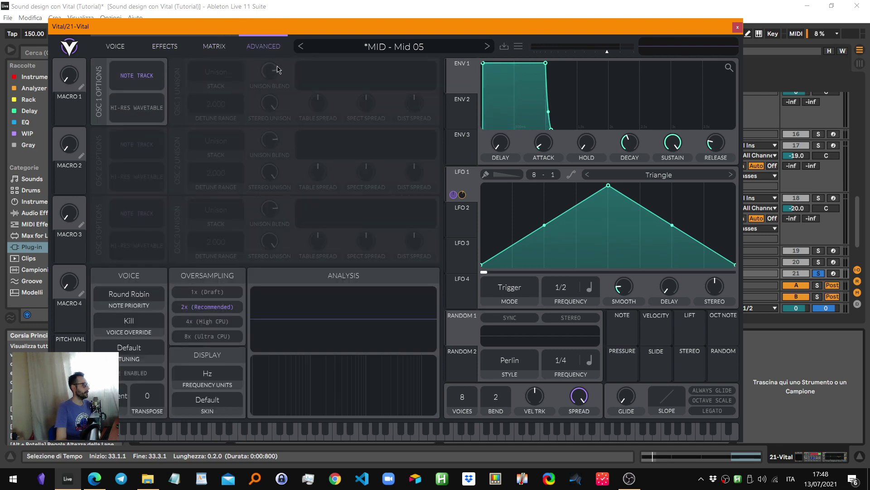
pyautogui.click(129, 47)
pyautogui.click(257, 47)
# Raise oscillator 1's unison to 2 voices to examine its advanced unison options, and return it to 1 voice
pyautogui.click(118, 48)
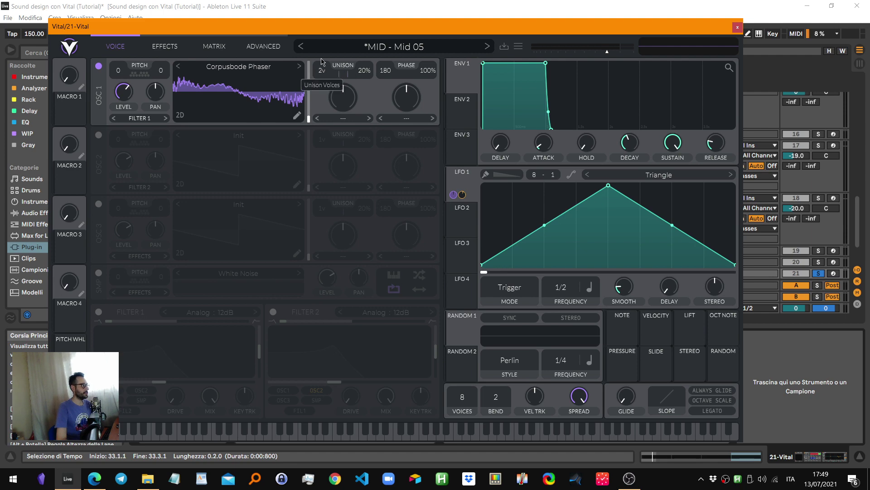
pyautogui.click(264, 46)
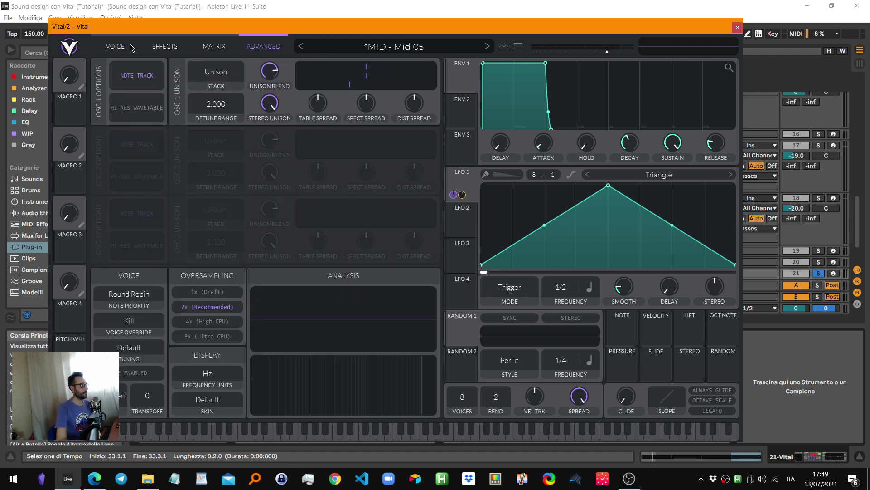
pyautogui.click(117, 47)
pyautogui.moveTo(318, 78); pyautogui.dragTo(314, 161)
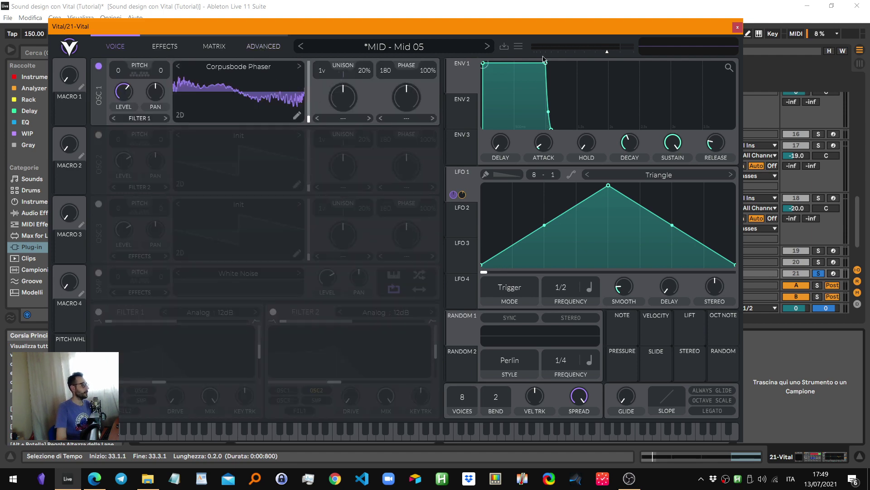
# Close the 21-Vital plug-in window, unsolo the track, and play the section from bar 33 with track 20 Vital muted
pyautogui.click(737, 30)
pyautogui.scroll(-2, 815, 245)
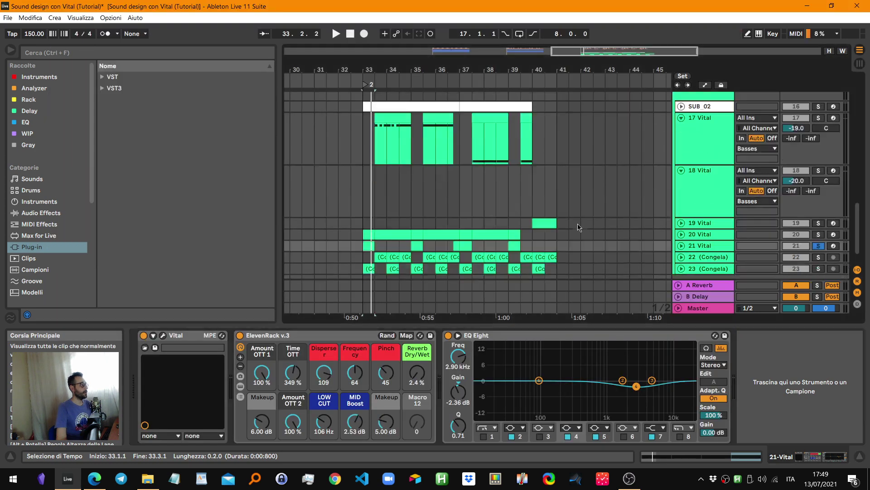
pyautogui.click(815, 245)
pyautogui.click(805, 236)
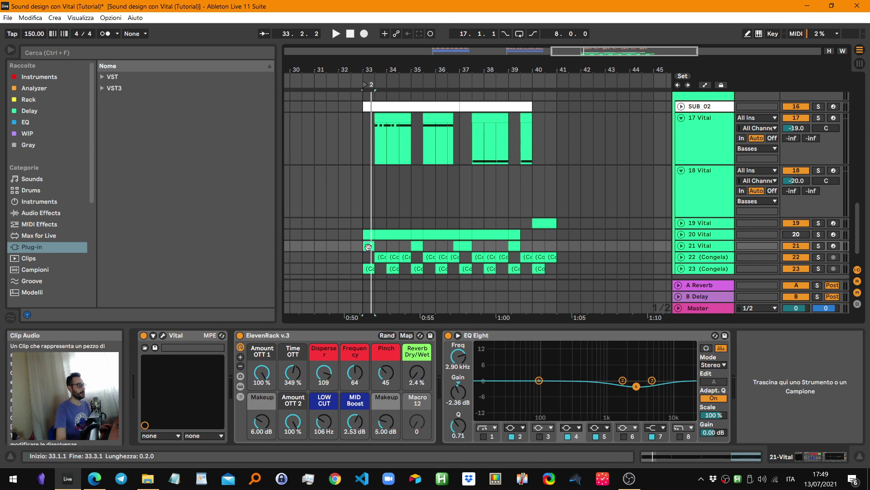
pyautogui.press('space')
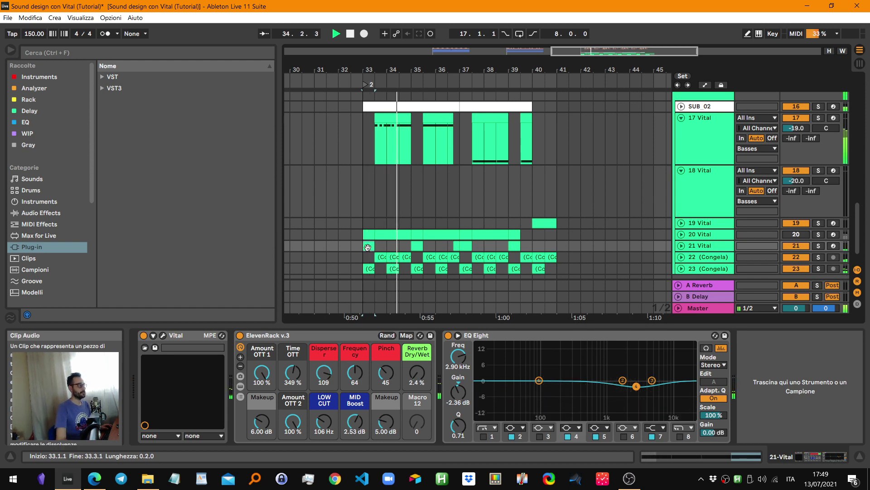
pyautogui.press('space')
# Replay the section with track 20 Vital muted, and reactivate the track to compare the mix
pyautogui.click(710, 236)
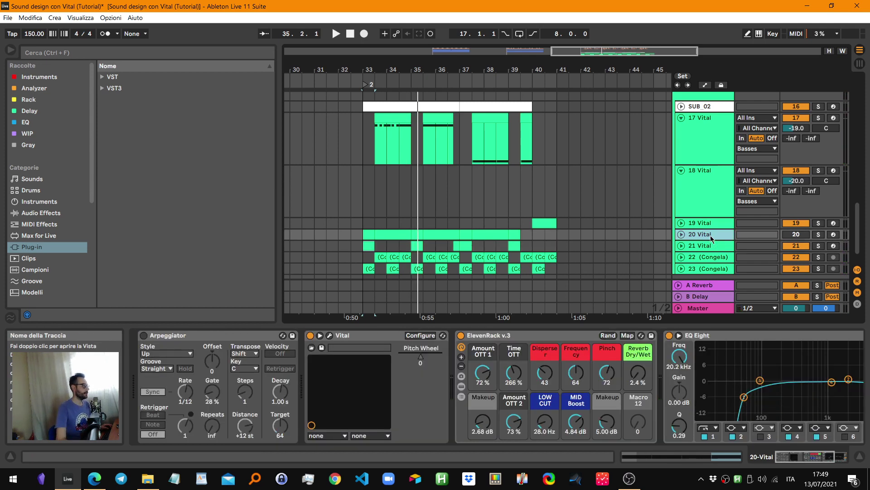
pyautogui.press('space')
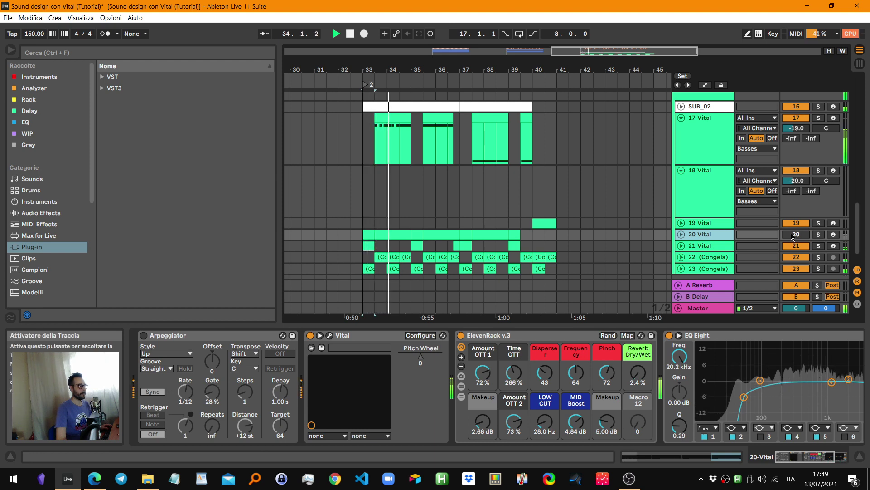
pyautogui.press('space')
pyautogui.press('space')
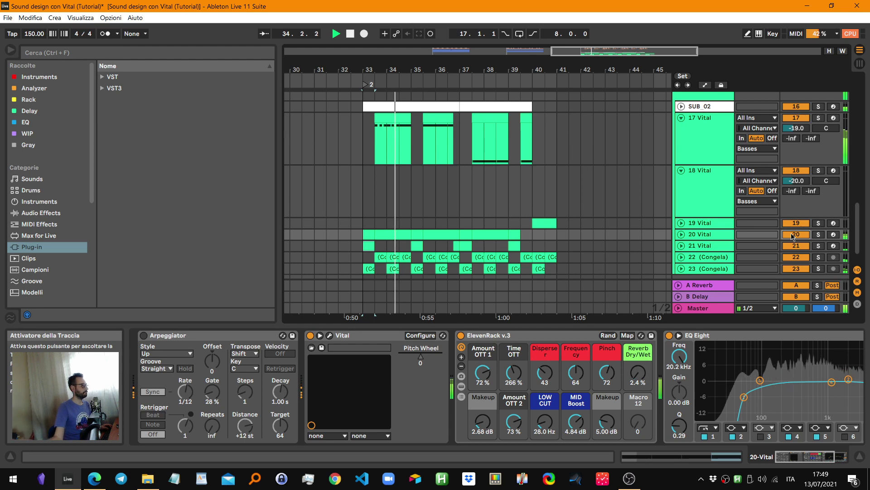
# Listen to track 20 Vital in solo, and play the 19 Vital clip at bar 40
pyautogui.click(718, 237)
pyautogui.press('s')
pyautogui.press('space')
pyautogui.press('space')
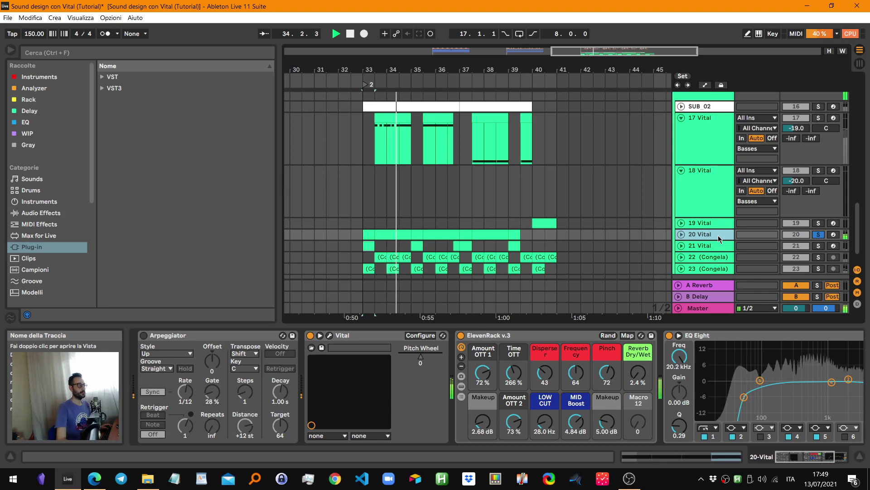
pyautogui.click(546, 224)
pyautogui.press('space')
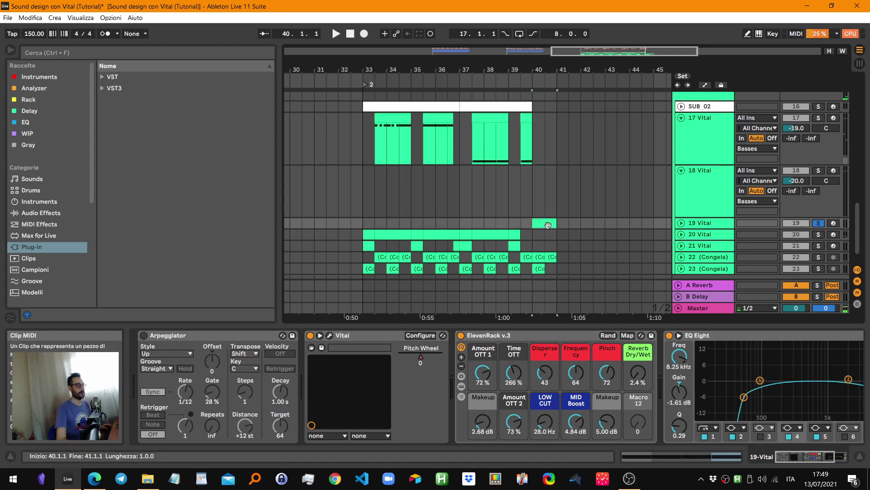
pyautogui.press('space')
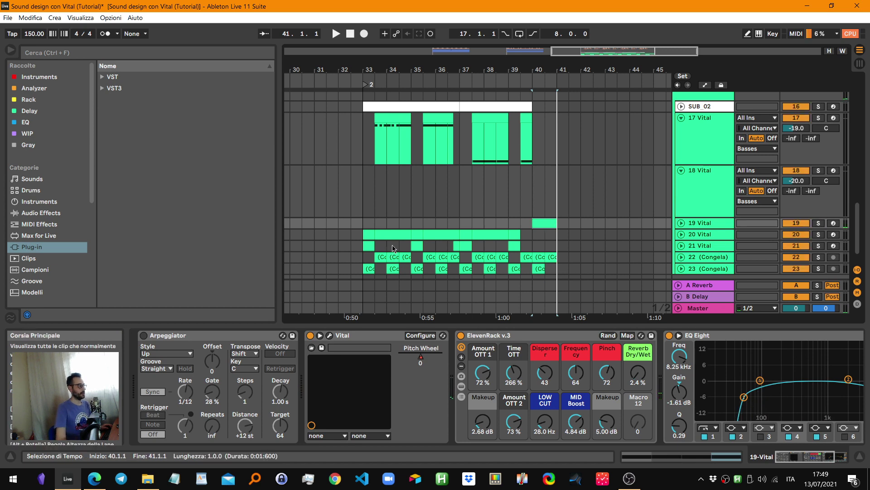
# Play tracks 21 Vital and 20 Vital soloed together from bar 33, and unsolo them to hear the full mix
pyautogui.click(369, 246)
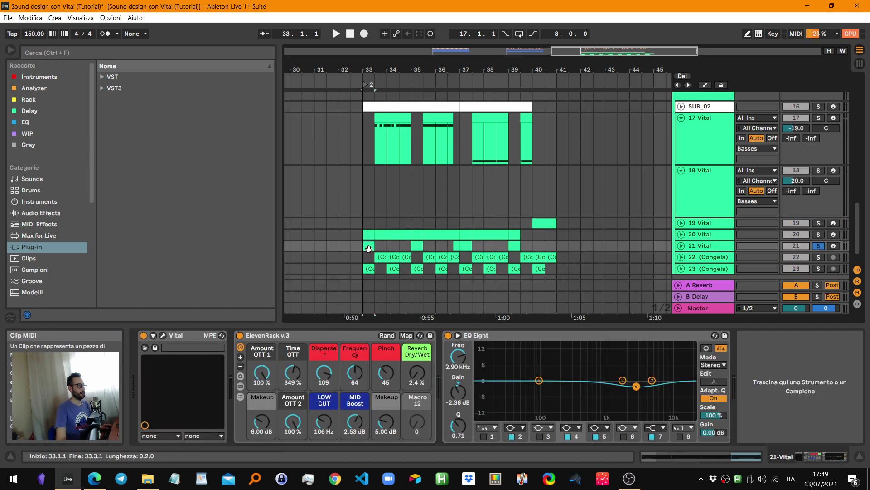
pyautogui.press('space')
pyautogui.press('space')
pyautogui.keyDown('ctrl'); pyautogui.click(819, 235); pyautogui.keyUp('ctrl')
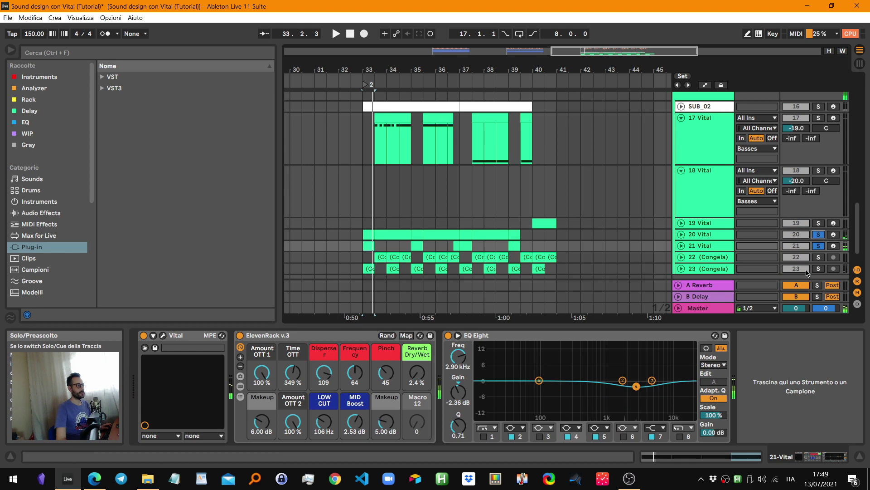
pyautogui.press('space')
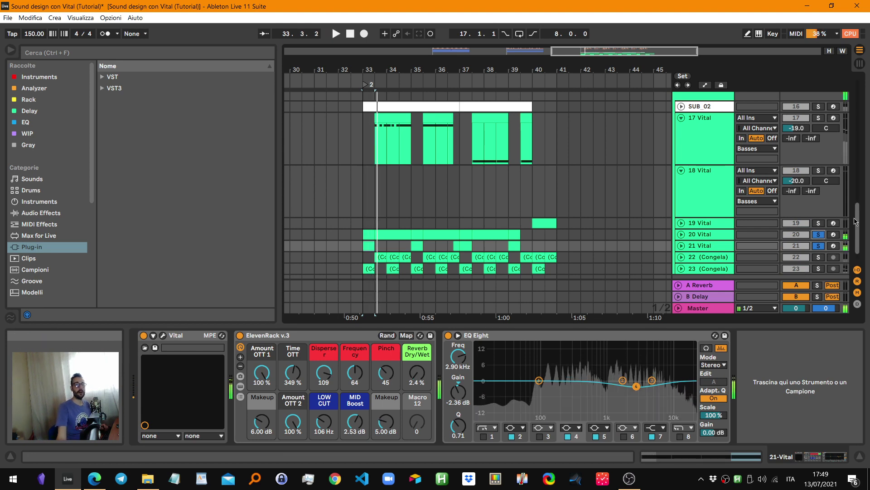
pyautogui.click(819, 234)
pyautogui.press('space')
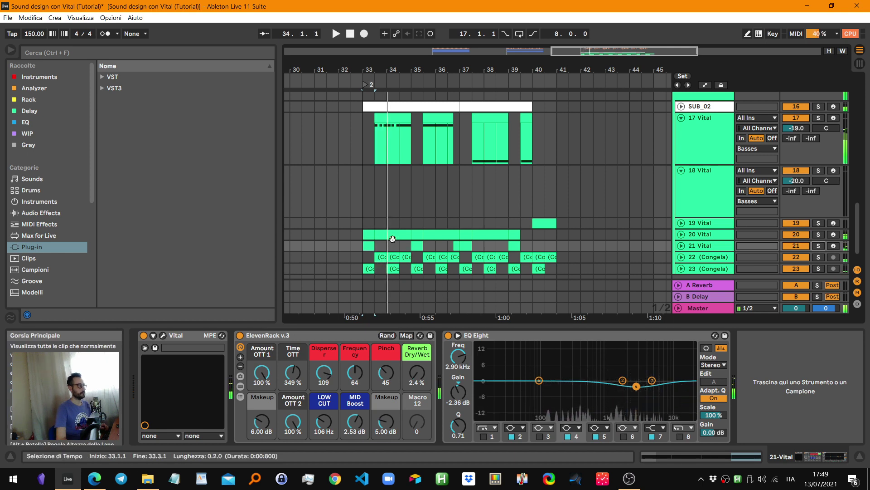
# Solo track 20 Vital and open its Vital patch while playing the clip from bar 33
pyautogui.click(394, 235)
pyautogui.press('space')
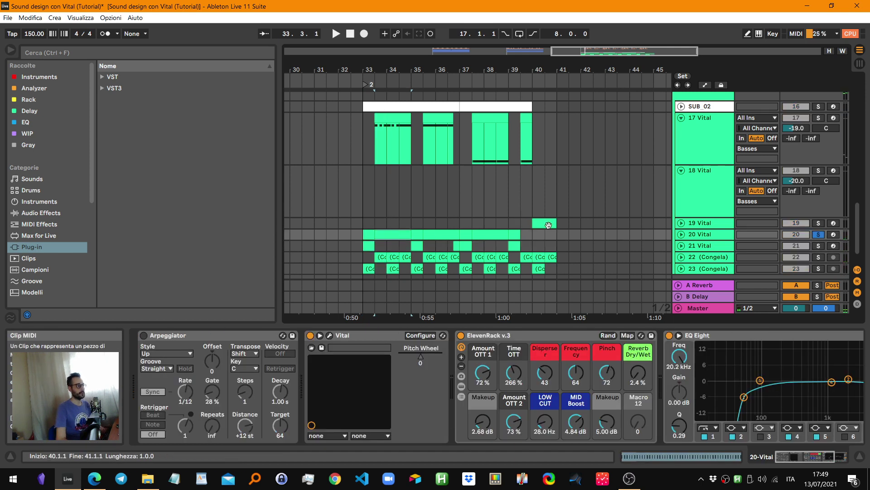
pyautogui.click(333, 336)
pyautogui.press('space')
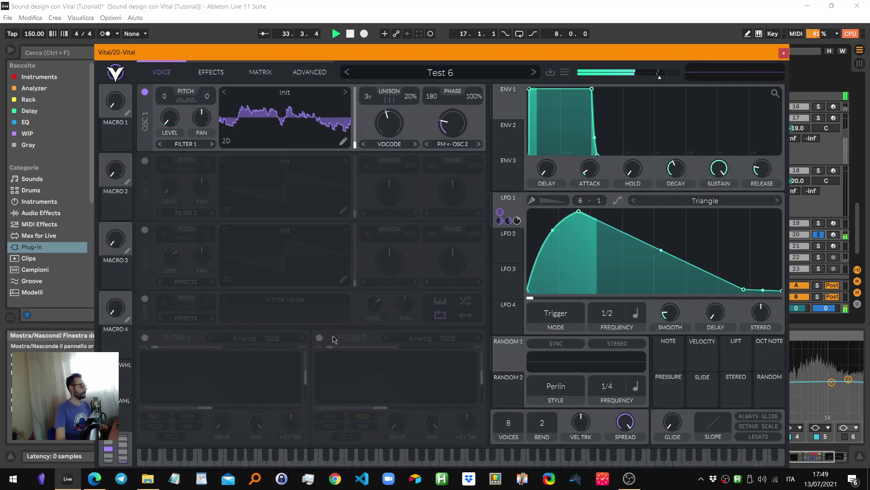
pyautogui.press('space')
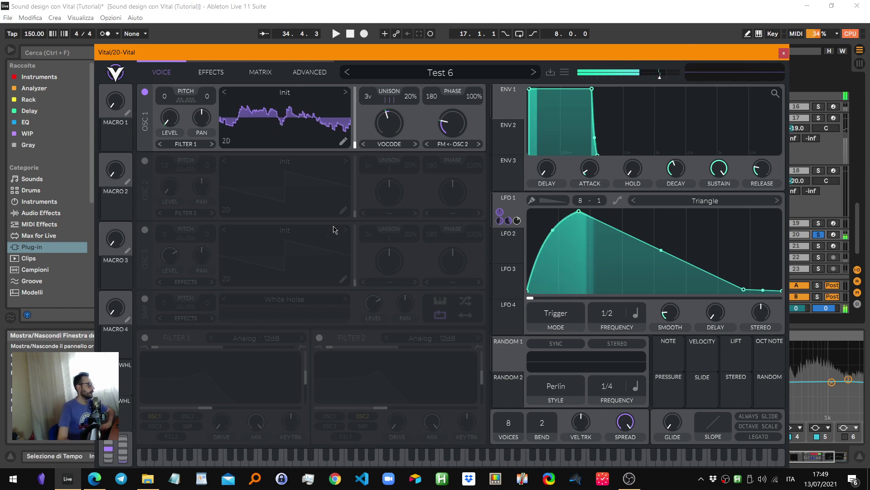
# Look through oscillator 1's wavetable list without changing the wavetable, and set its spectral morph type to None
pyautogui.click(293, 93)
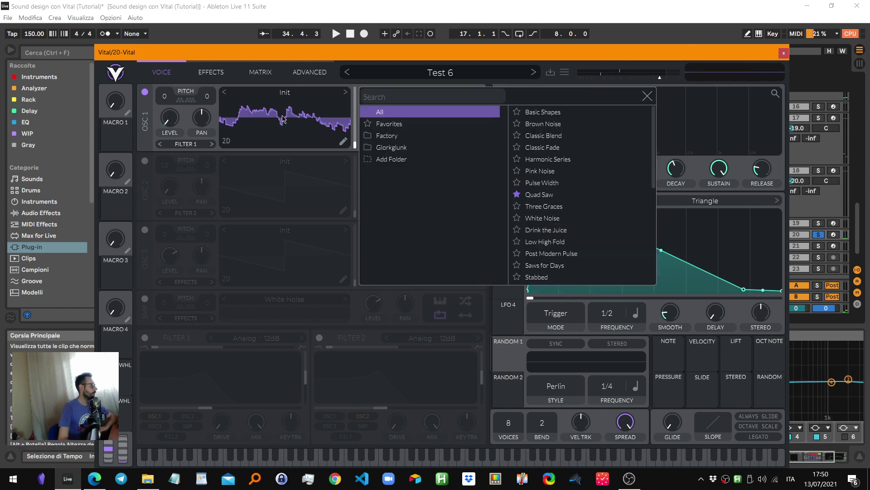
pyautogui.click(648, 96)
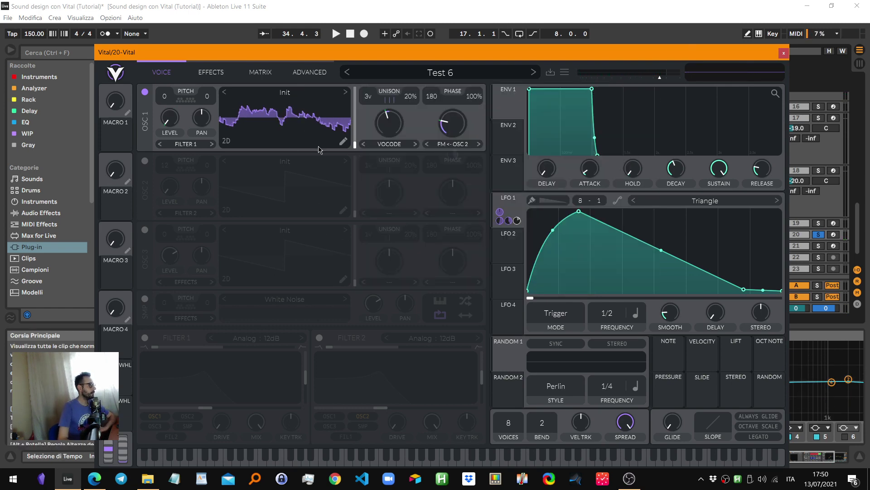
pyautogui.click(393, 145)
pyautogui.click(383, 156)
pyautogui.click(398, 145)
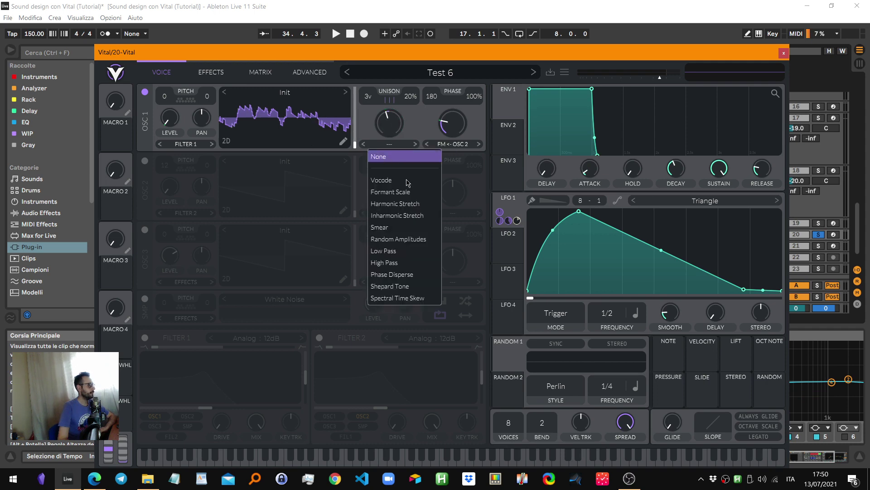
# Audition oscillator 1's spectral morph types during playback from Smear through Phase Disperse to Shepard Tone, with the morph amount at 36.49%
pyautogui.click(412, 228)
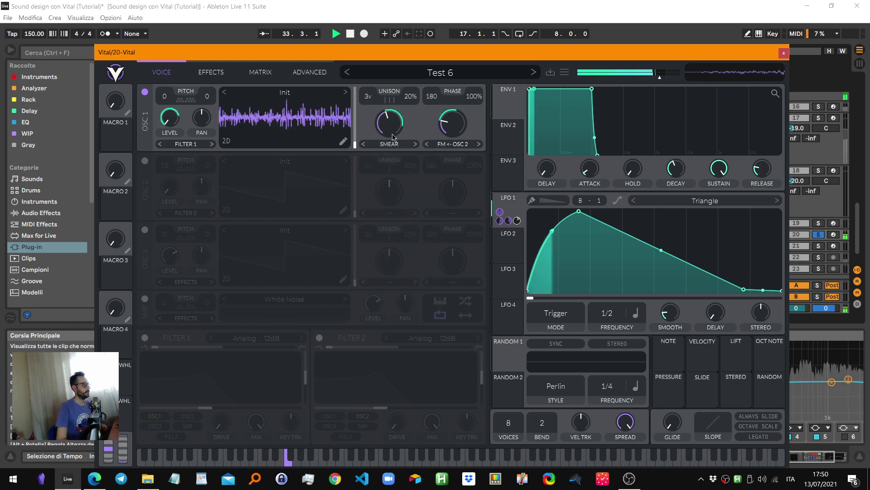
pyautogui.click(415, 144)
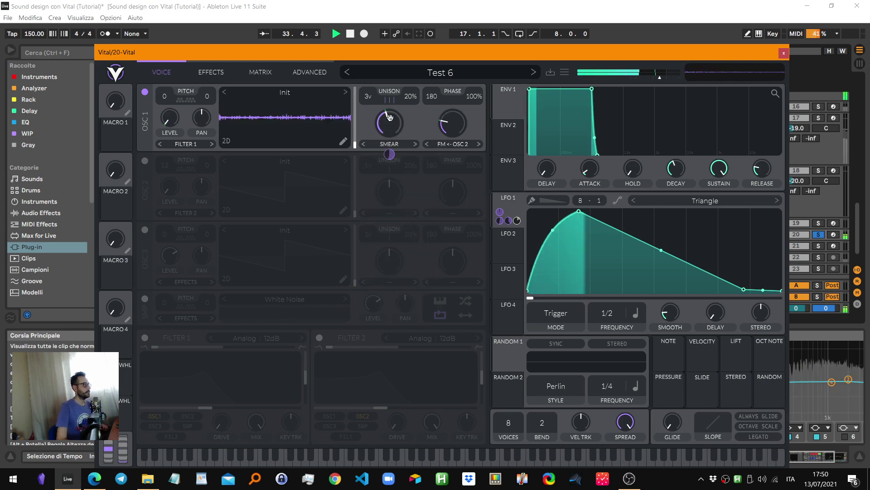
pyautogui.click(416, 145)
pyautogui.click(416, 145)
pyautogui.click(416, 144)
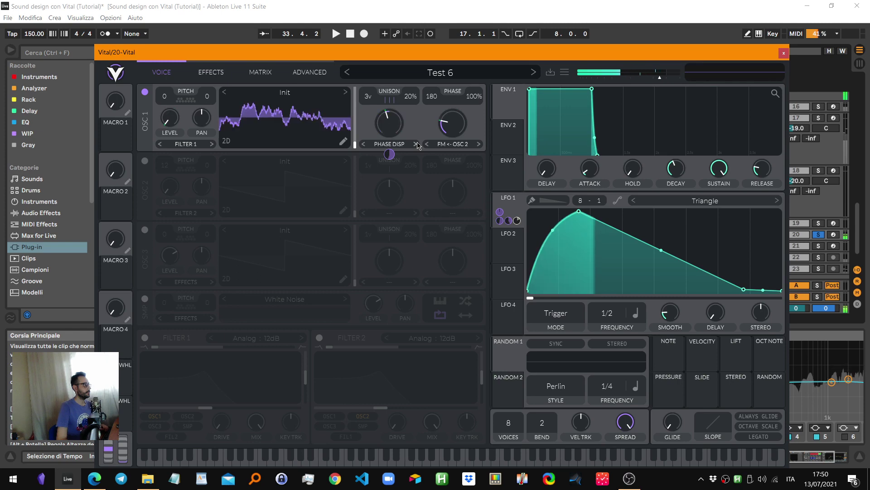
pyautogui.click(416, 144)
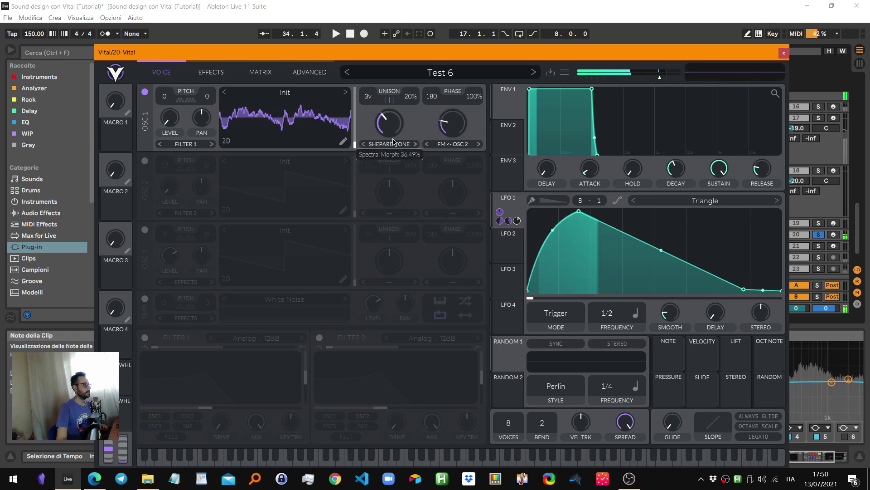
pyautogui.press('space')
pyautogui.press('space')
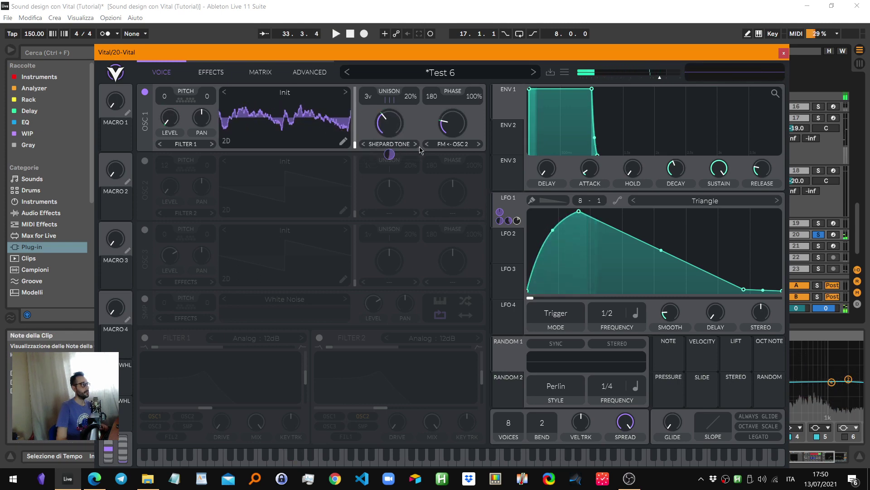
# Audition oscillator 1 with its spectral morph type set to Time Skew, and move the Vital window aside
pyautogui.click(415, 145)
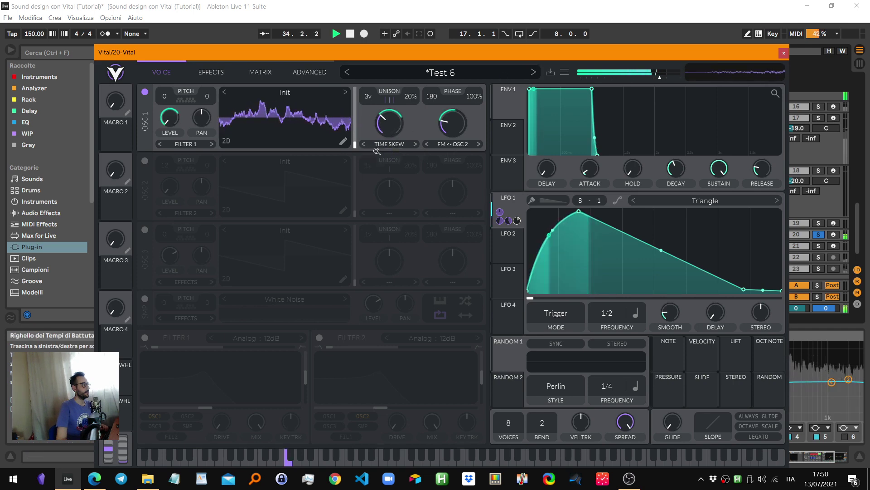
pyautogui.press('space')
pyautogui.moveTo(603, 52); pyautogui.dragTo(711, 32)
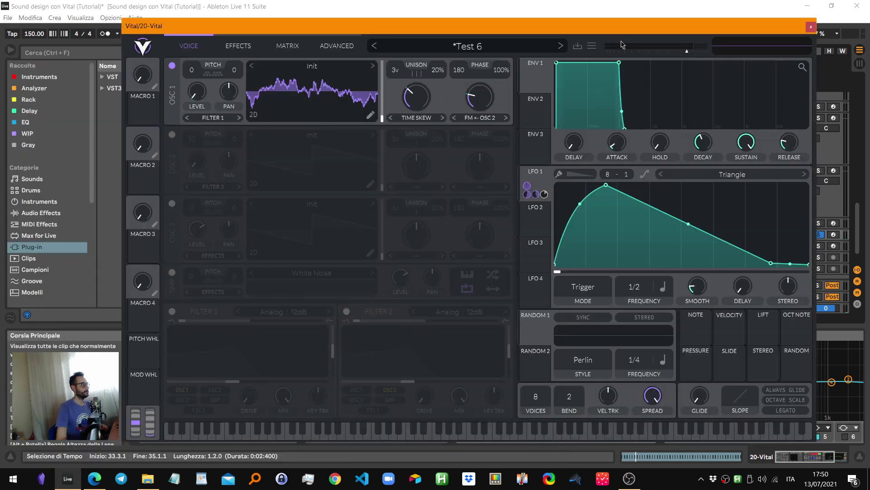
# Browse the User preset folder, audition MID - Mid 05, and load the preset MID - Mid 04
pyautogui.click(466, 46)
pyautogui.scroll(-5, 263, 362)
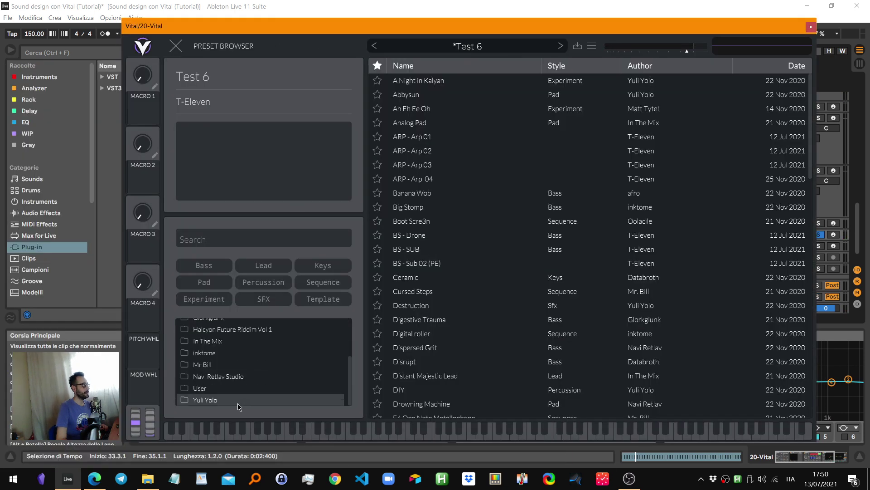
pyautogui.click(199, 388)
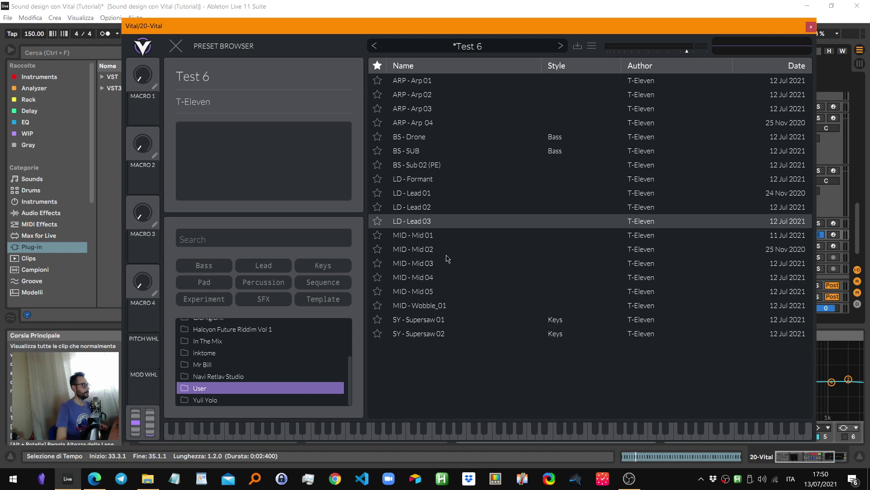
pyautogui.click(445, 292)
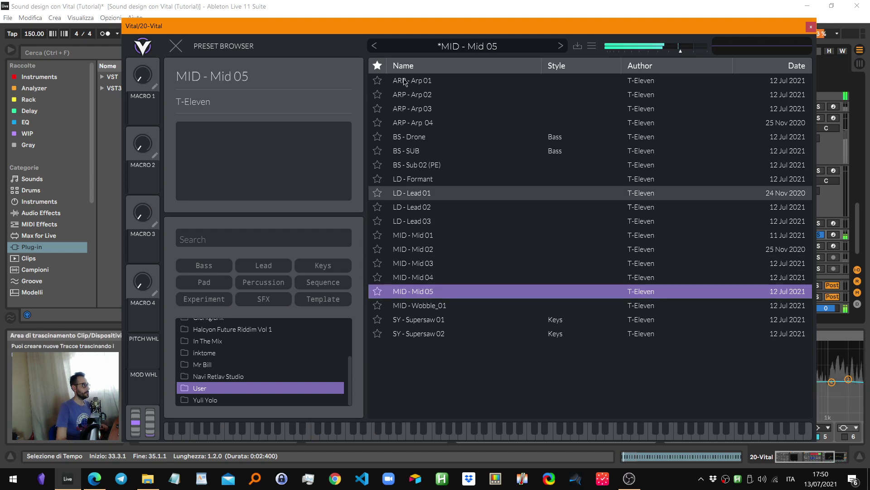
pyautogui.click(375, 46)
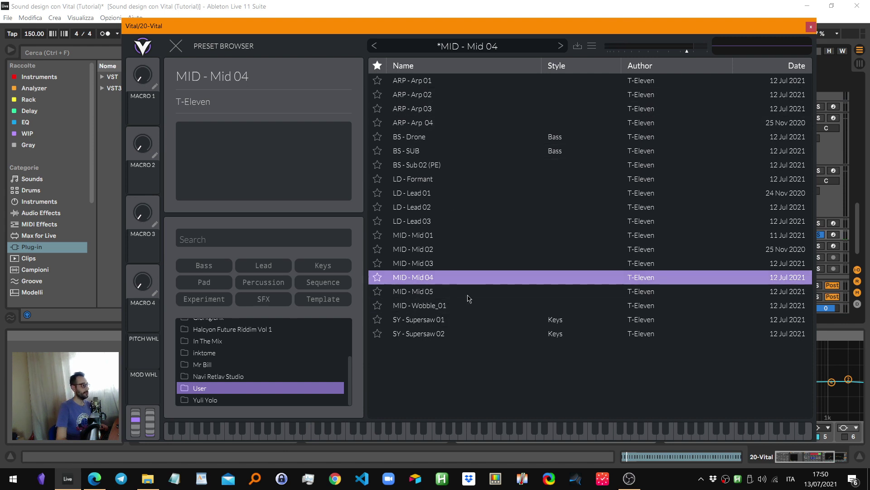
pyautogui.click(176, 46)
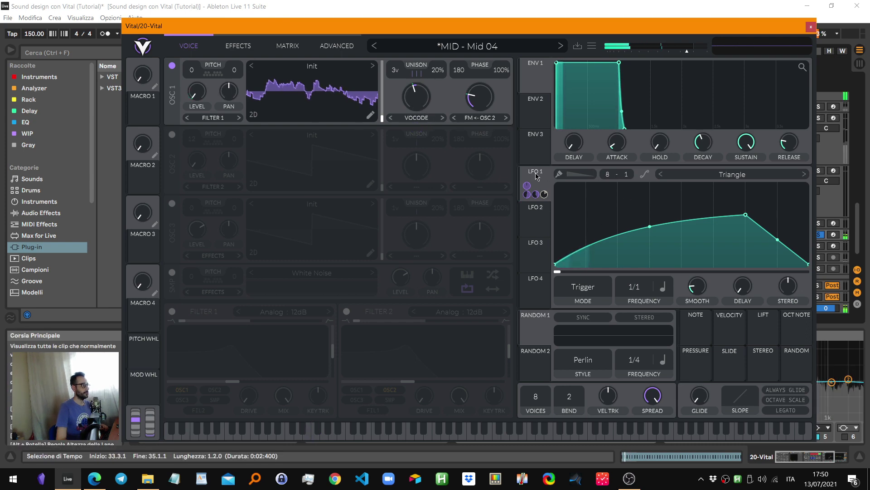
# Compare the sound with oscillator 2 on and off while oscillator 1 uses FM from it, leaving oscillator 2 disabled
pyautogui.moveTo(535, 196)
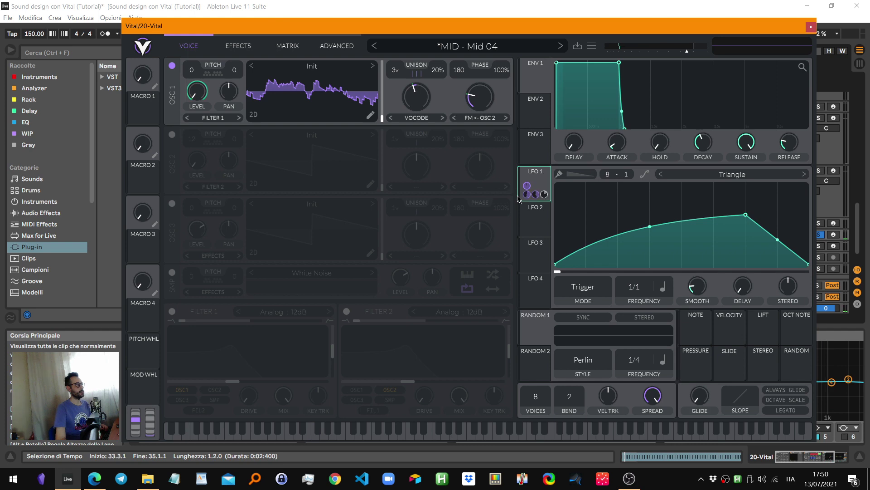
pyautogui.moveTo(486, 101)
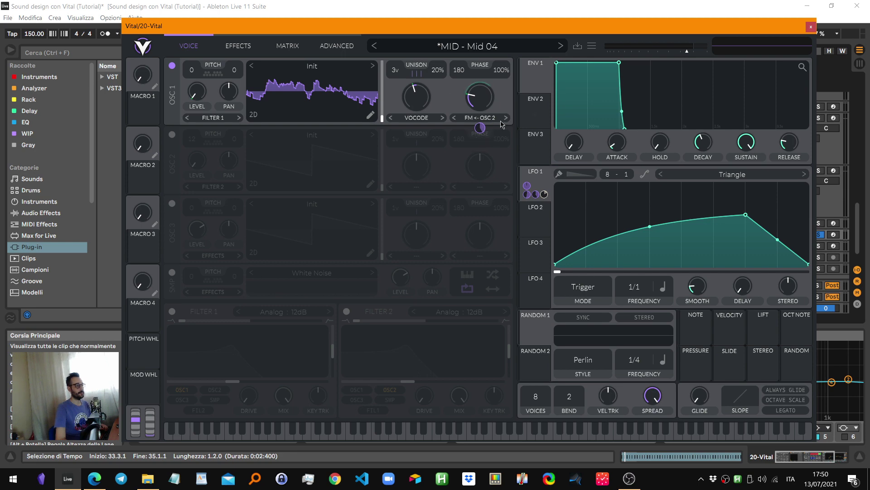
pyautogui.click(172, 134)
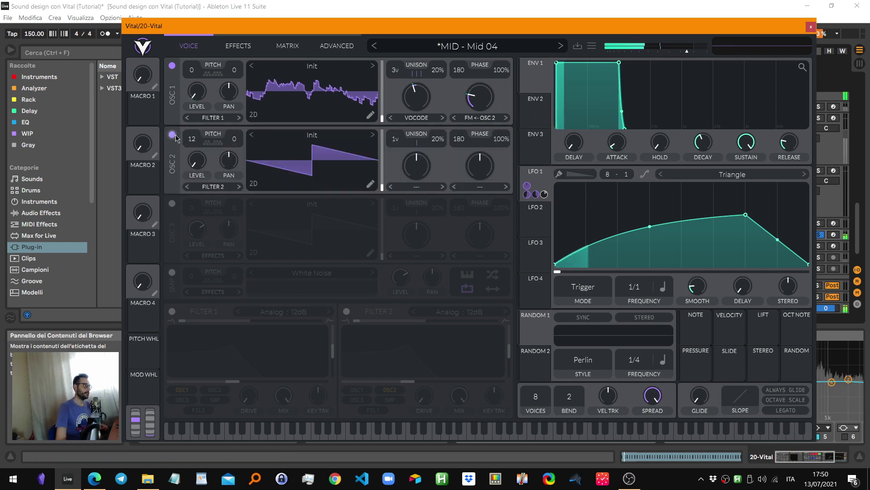
pyautogui.click(173, 135)
pyautogui.click(172, 134)
pyautogui.click(172, 135)
# Set oscillator 1's distortion type to None and remove the LFO 1 modulation from its distortion amount
pyautogui.click(482, 119)
pyautogui.click(482, 128)
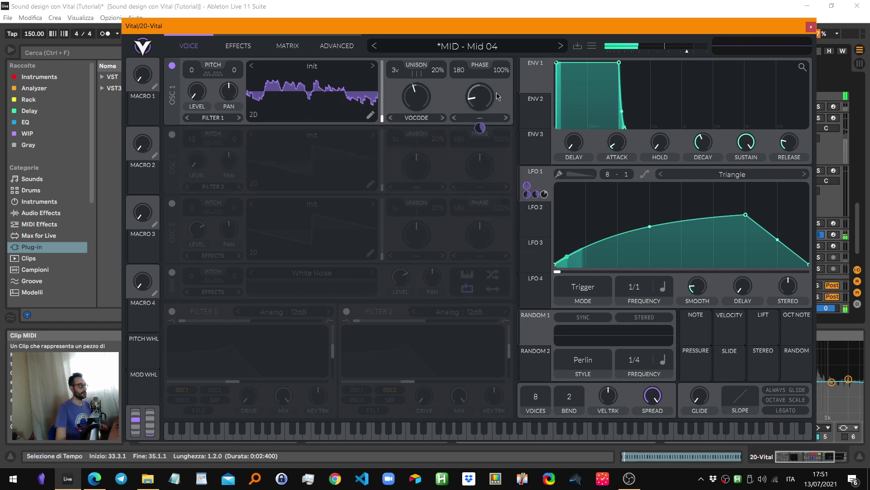
pyautogui.doubleClick(482, 128)
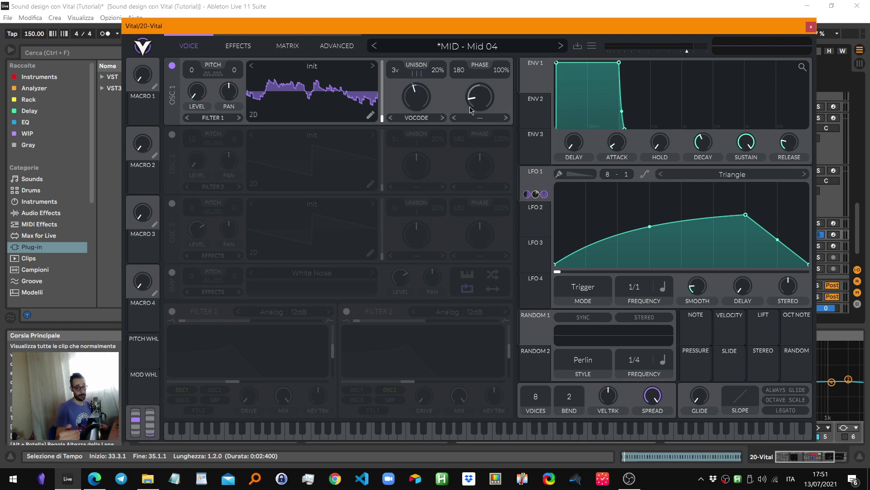
# Reshape LFO 1's curve during playback with an earlier, slightly lower peak, and try its frequency at 1/4 before restoring 1/1
pyautogui.press('space')
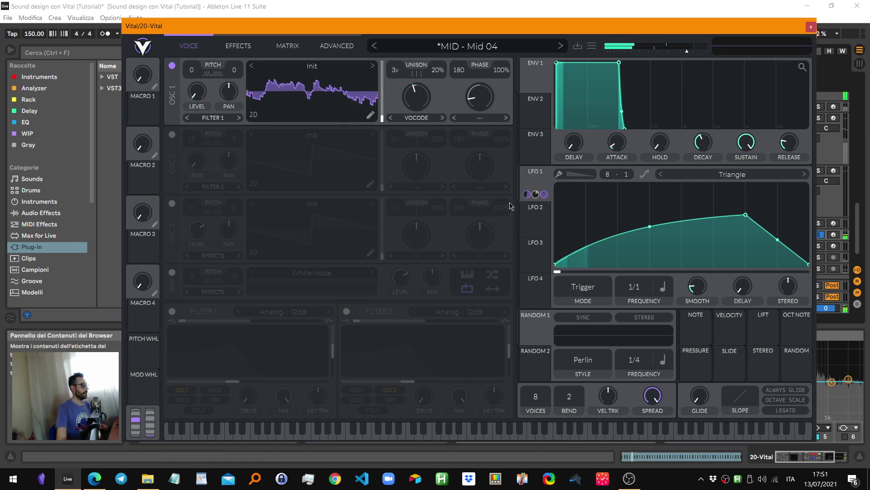
pyautogui.moveTo(745, 215); pyautogui.dragTo(740, 185)
pyautogui.moveTo(672, 177); pyautogui.dragTo(700, 219)
pyautogui.moveTo(640, 292); pyautogui.dragTo(648, 259)
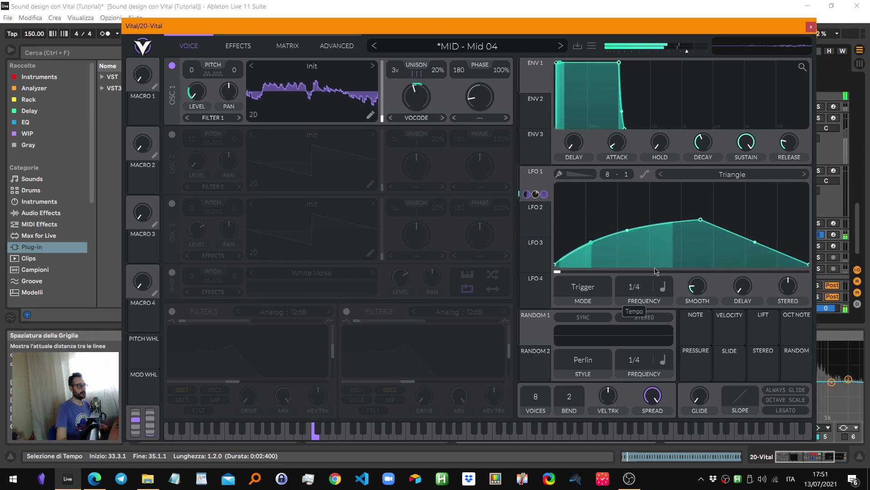
pyautogui.scroll(-2, 652, 290)
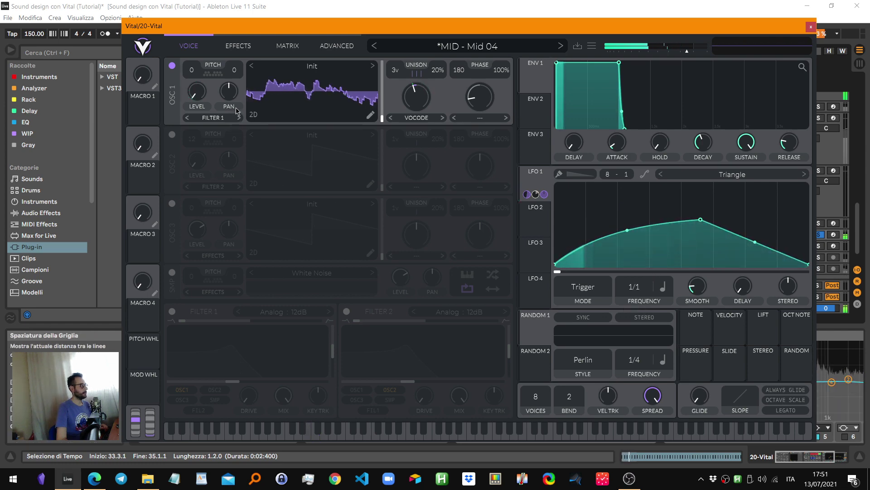
# Try LFO 1 in Sync mode during playback and switch it back to Trigger
pyautogui.click(586, 292)
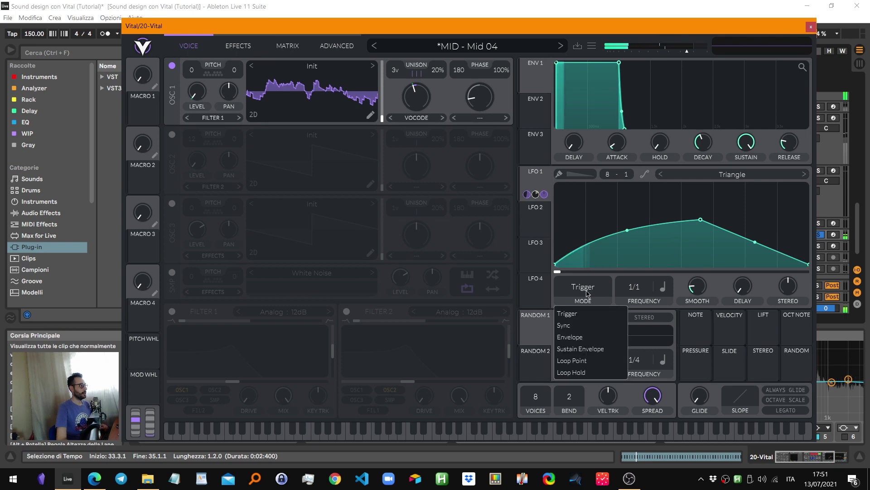
pyautogui.click(583, 325)
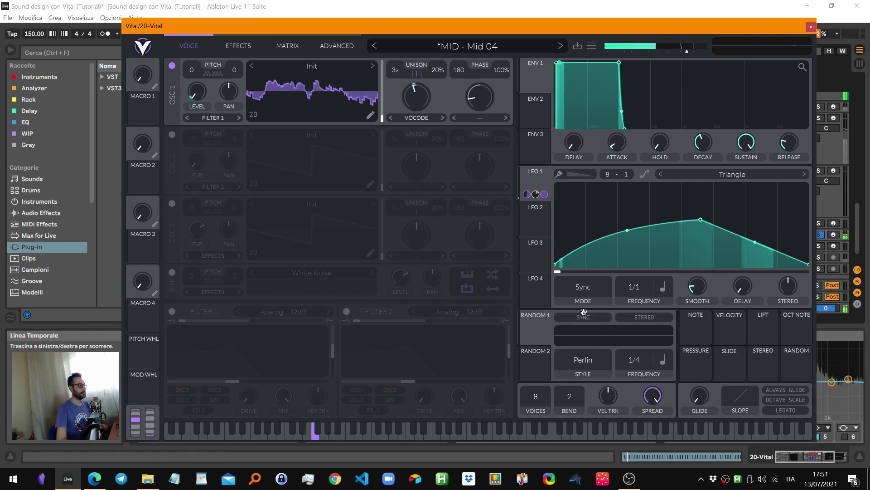
pyautogui.click(574, 301)
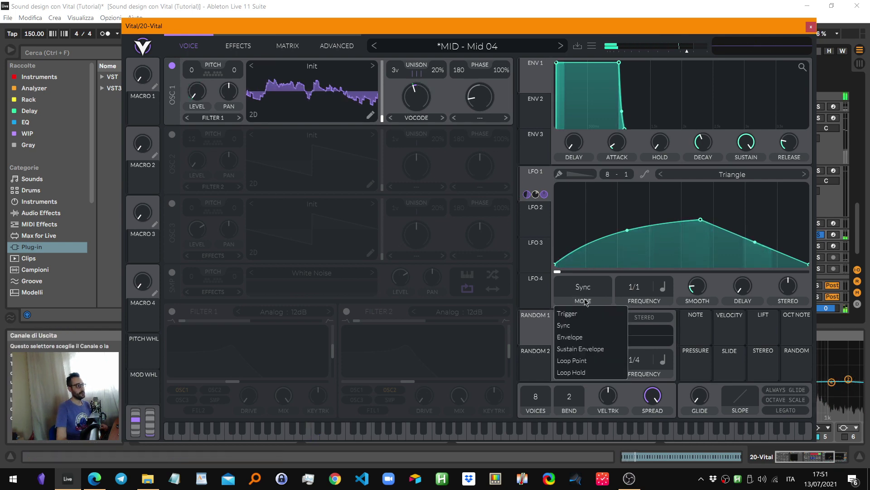
pyautogui.click(584, 312)
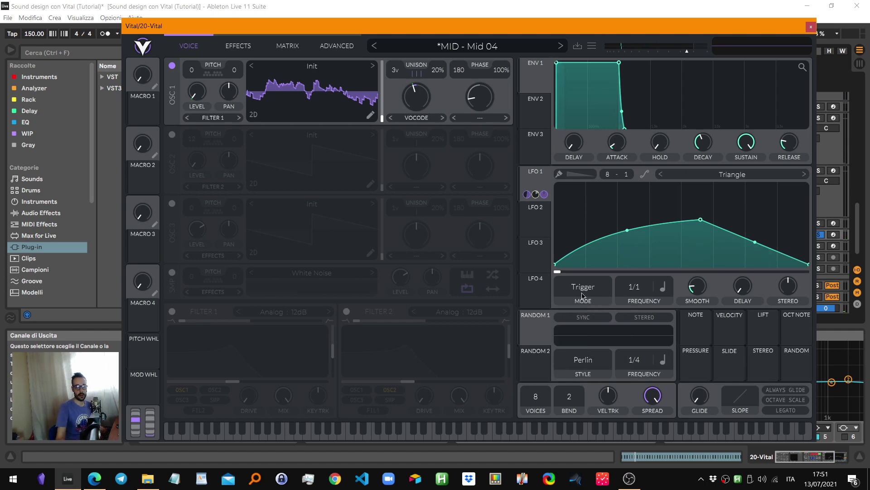
# Compare the patch's sound with the Eq and the multiband Compressor bypassed in turn, leaving both effects enabled
pyautogui.click(238, 46)
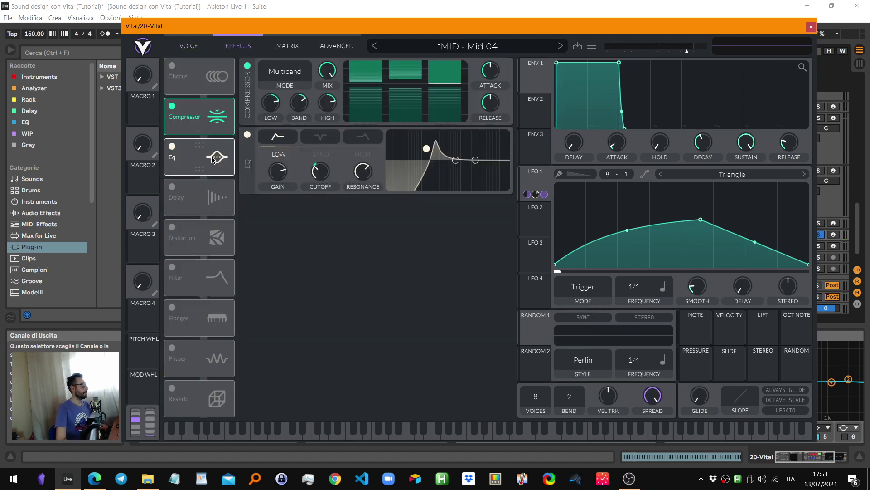
pyautogui.click(172, 147)
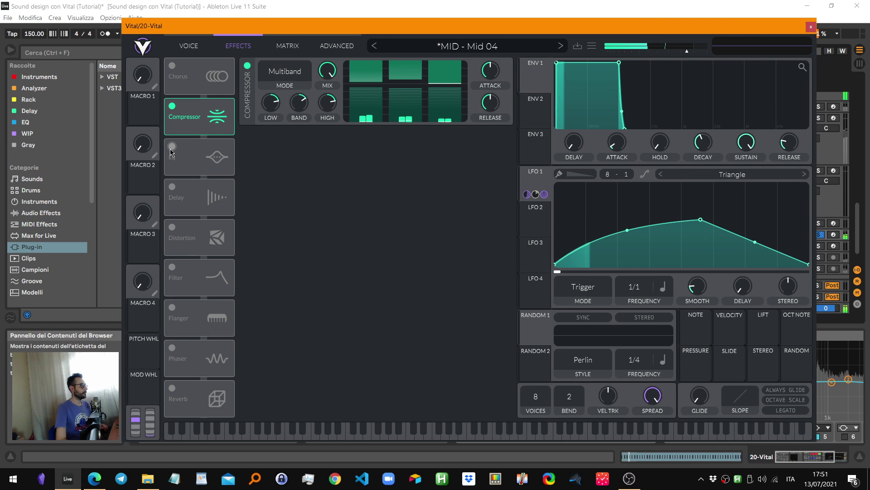
pyautogui.click(172, 147)
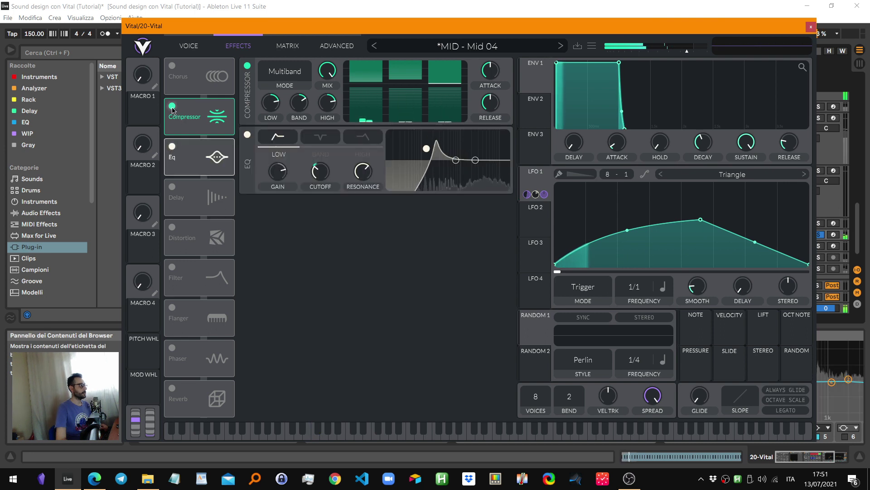
pyautogui.click(172, 106)
pyautogui.click(173, 106)
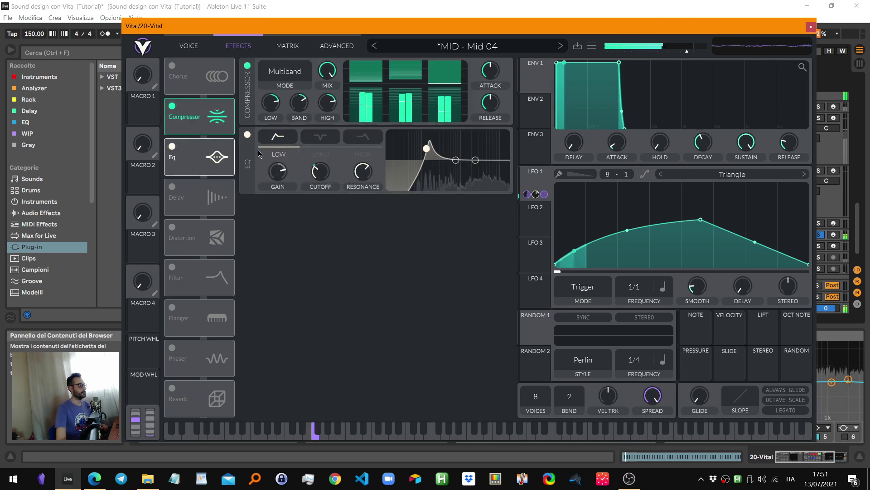
# Review oscillator 1's Vocode morph amount and examine its audio file source in the wavetable editor without changing it
pyautogui.click(189, 46)
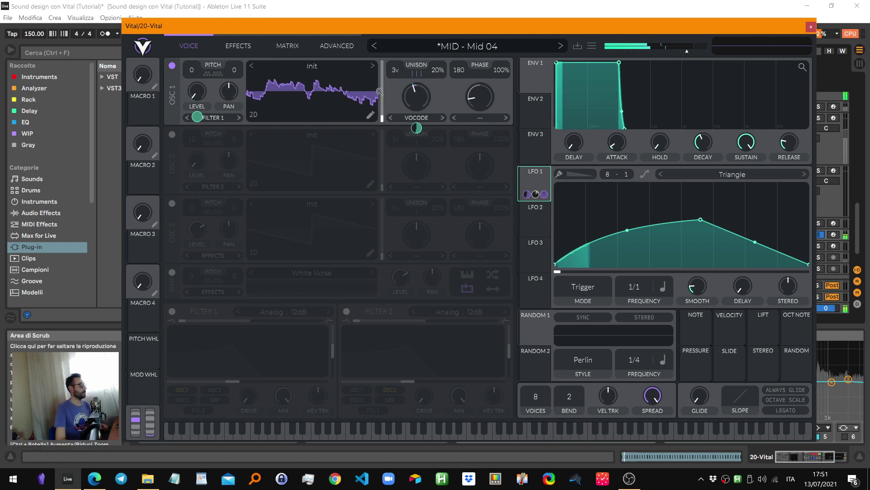
pyautogui.moveTo(415, 85); pyautogui.dragTo(386, 104)
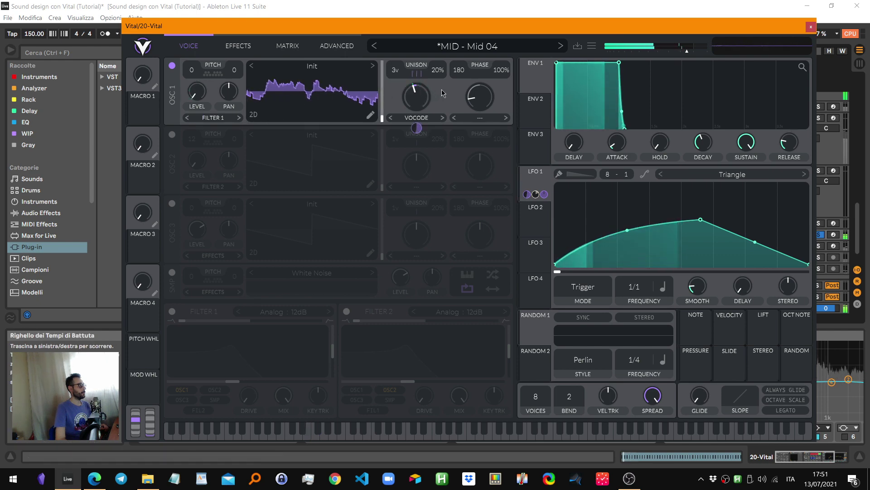
pyautogui.click(368, 114)
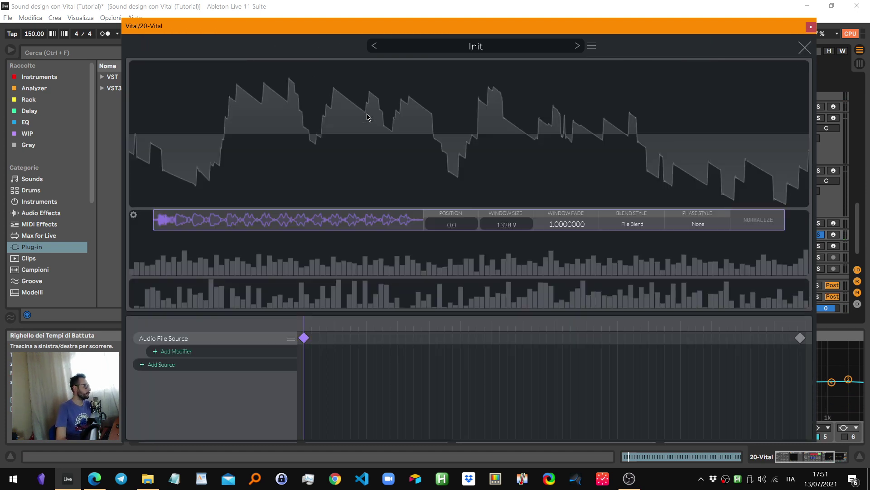
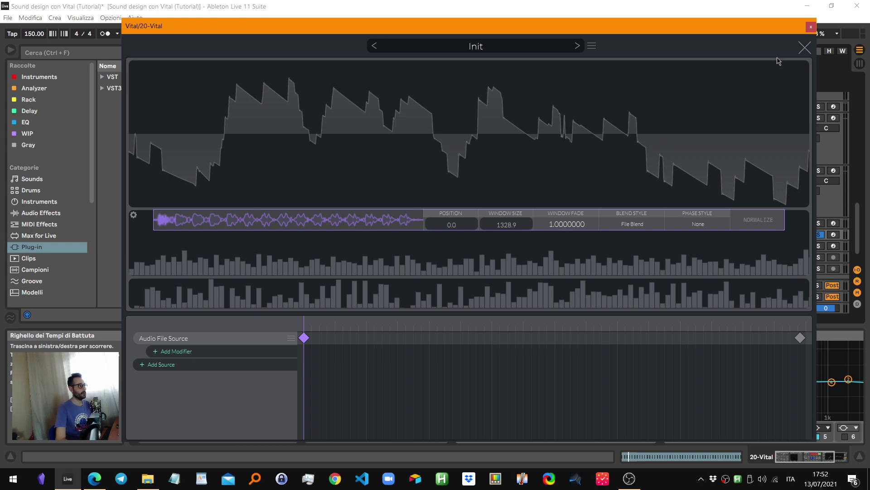
pyautogui.click(803, 49)
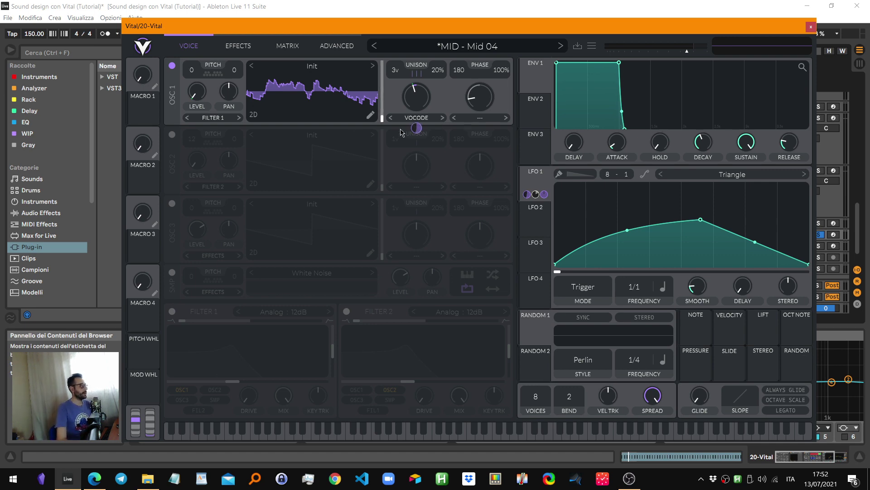
# Look over the patch's effects and advanced oscillator settings, and close the 20 Vital plug-in window
pyautogui.click(245, 47)
pyautogui.click(184, 48)
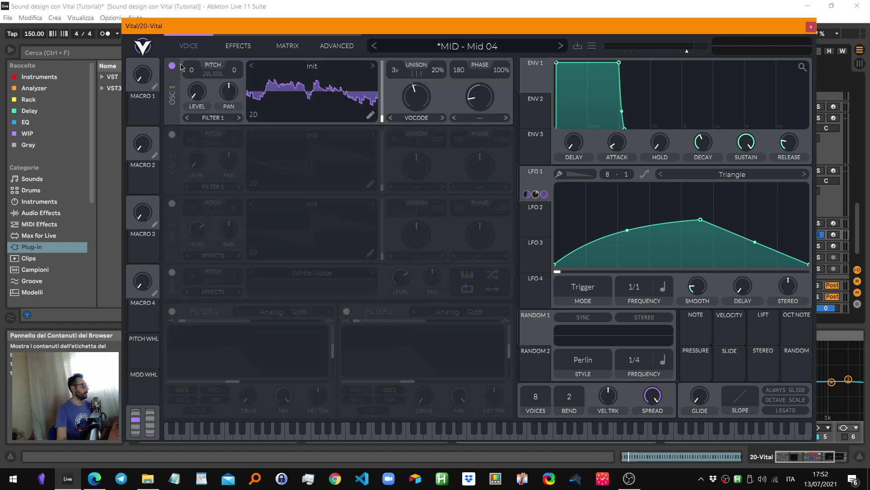
pyautogui.click(334, 47)
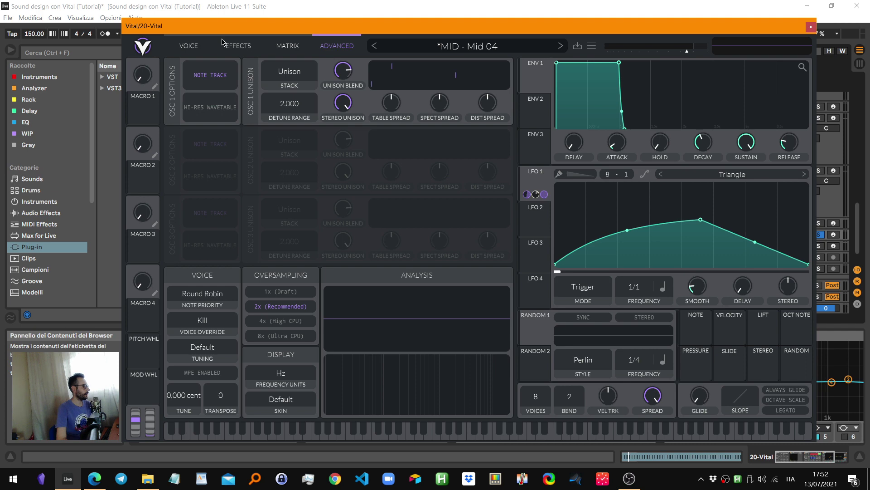
pyautogui.click(190, 46)
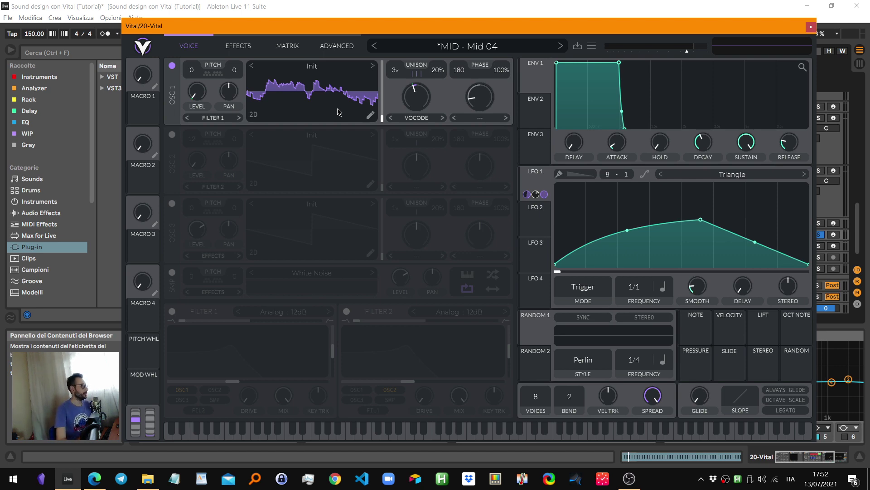
pyautogui.click(318, 48)
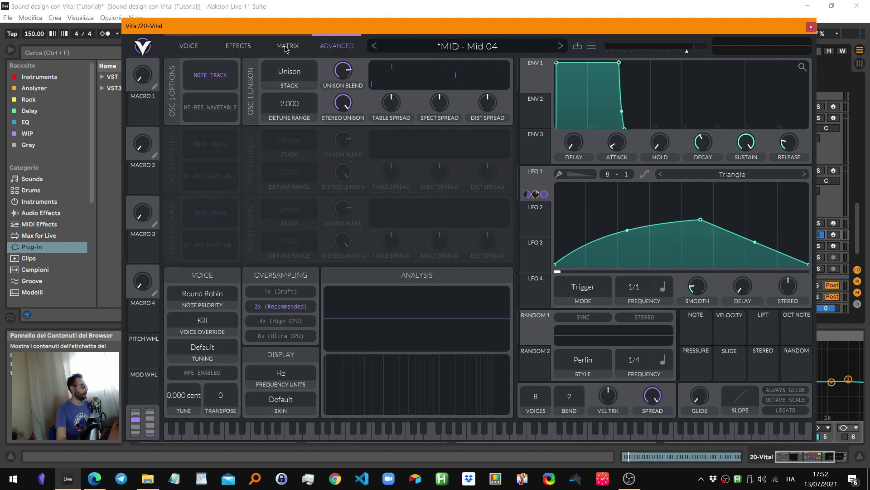
pyautogui.click(192, 46)
pyautogui.click(811, 29)
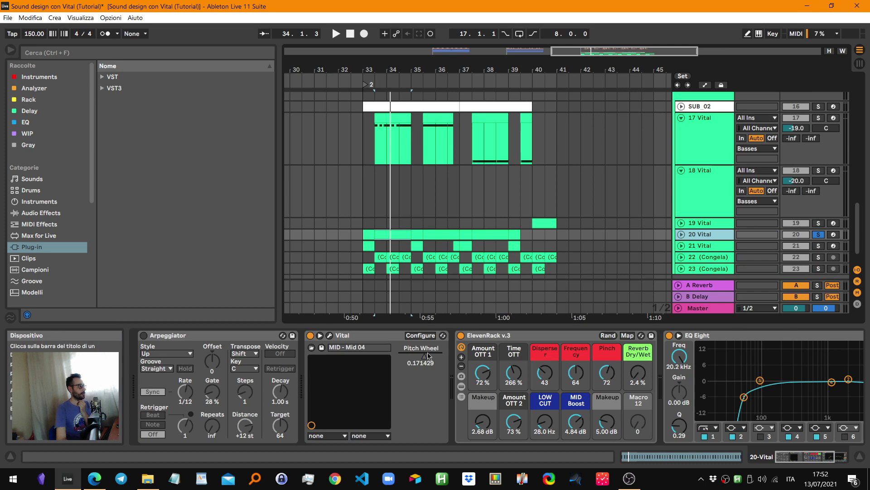
# Play the soloed 20 Vital track briefly from bar 33 and select its ElevenRack v.3 device
pyautogui.press('space')
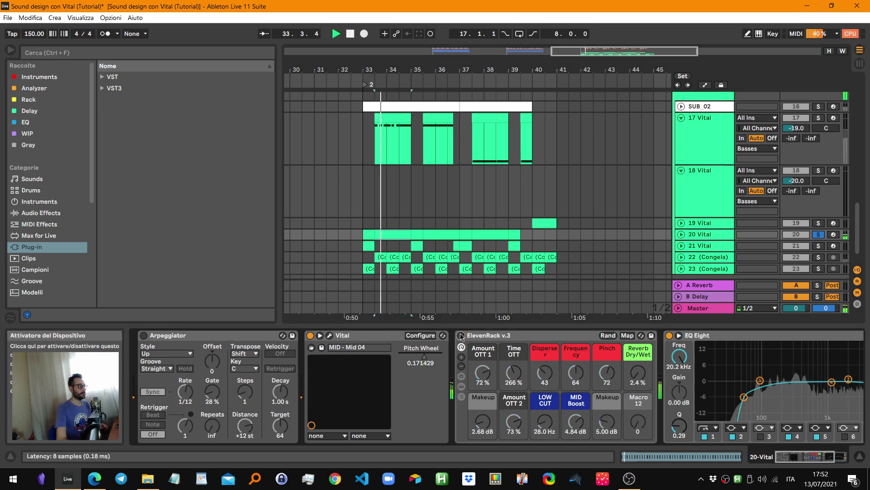
pyautogui.press('space')
pyautogui.click(476, 336)
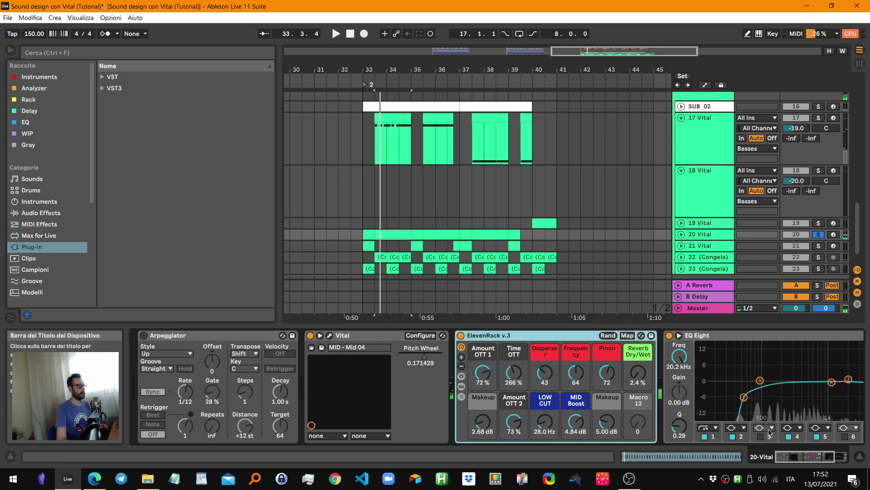
# Look over the rest of the 20 Vital device chain, hide the device view, and solo and play the 19 Vital clip at bar 40
pyautogui.moveTo(810, 457); pyautogui.dragTo(852, 464)
pyautogui.click(859, 456)
pyautogui.moveTo(447, 70); pyautogui.dragTo(452, 43)
pyautogui.click(518, 325)
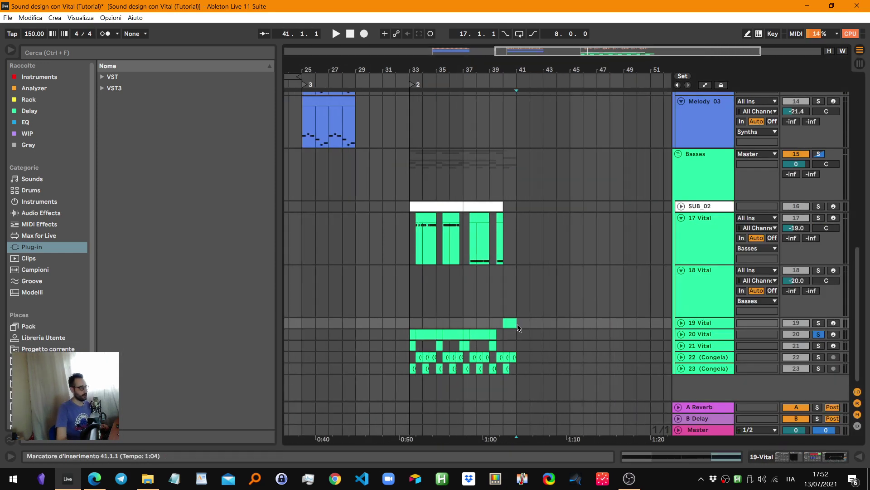
pyautogui.click(510, 322)
pyautogui.press('space')
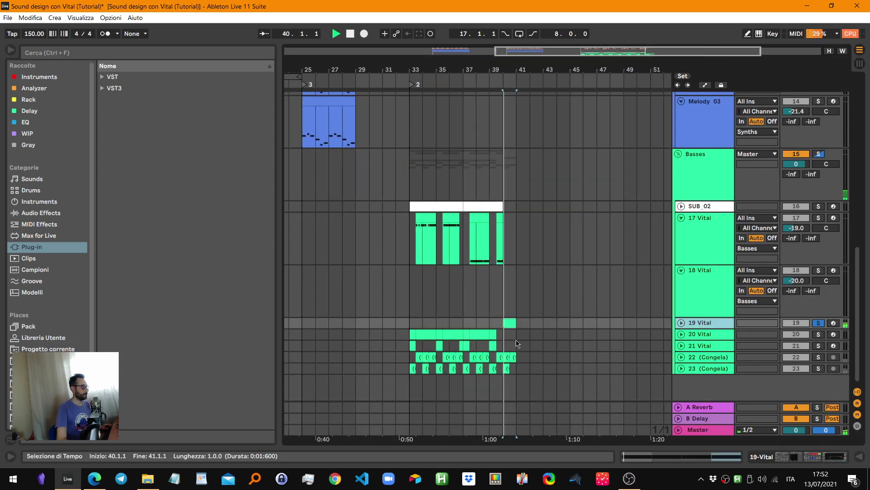
# Stop playback and collapse the 18 Vital and 17 Vital tracks in the arrangement
pyautogui.click(699, 288)
pyautogui.click(681, 270)
pyautogui.click(690, 236)
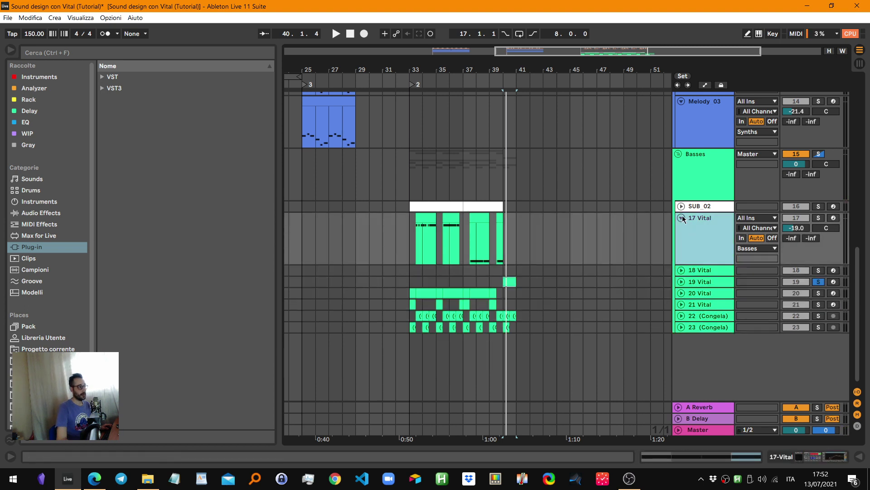
pyautogui.click(682, 218)
pyautogui.click(697, 231)
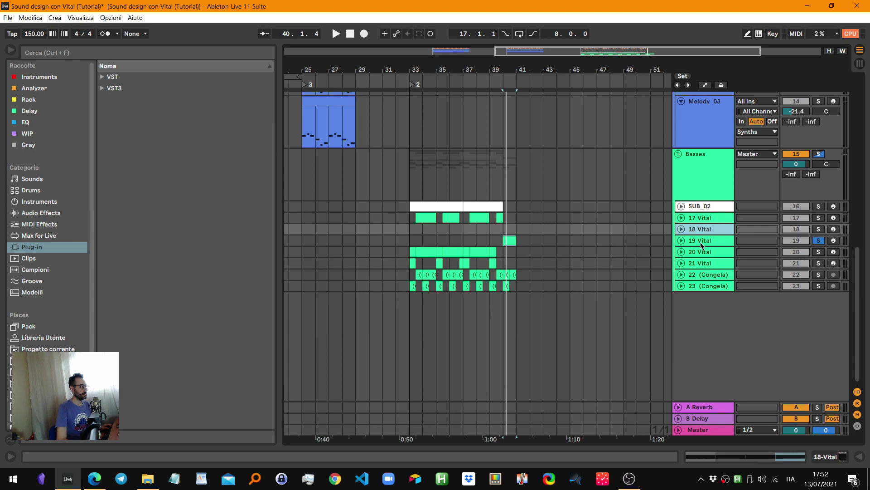
# Replay the soloed 19 Vital clip, clear the solos, and play all the bass tracks together from bar 33
pyautogui.click(510, 240)
pyautogui.moveTo(539, 81); pyautogui.dragTo(542, 67)
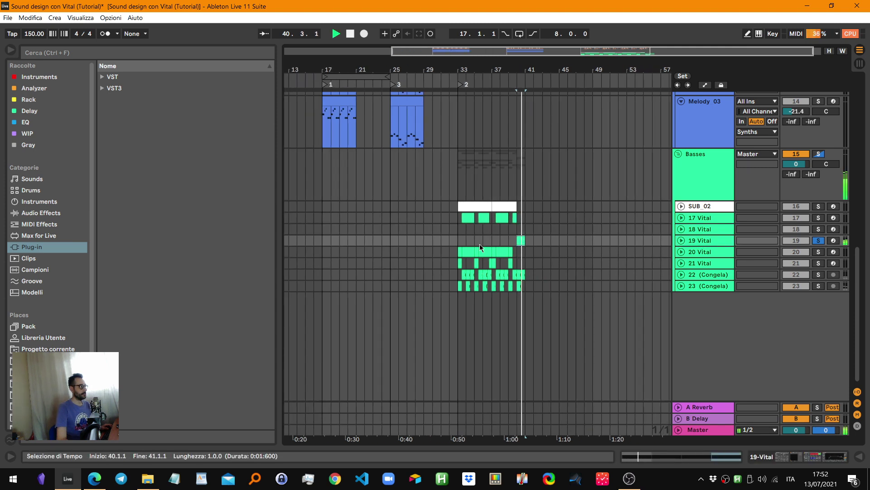
pyautogui.click(458, 238)
pyautogui.press('space')
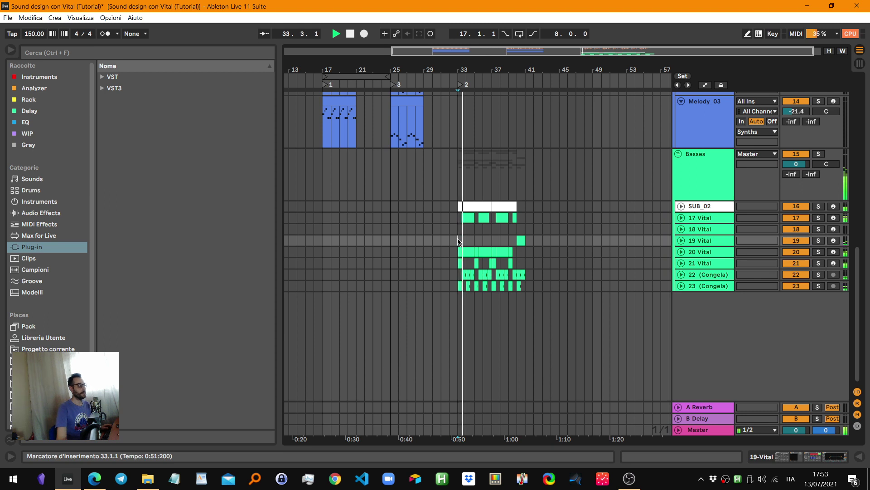
pyautogui.press('space')
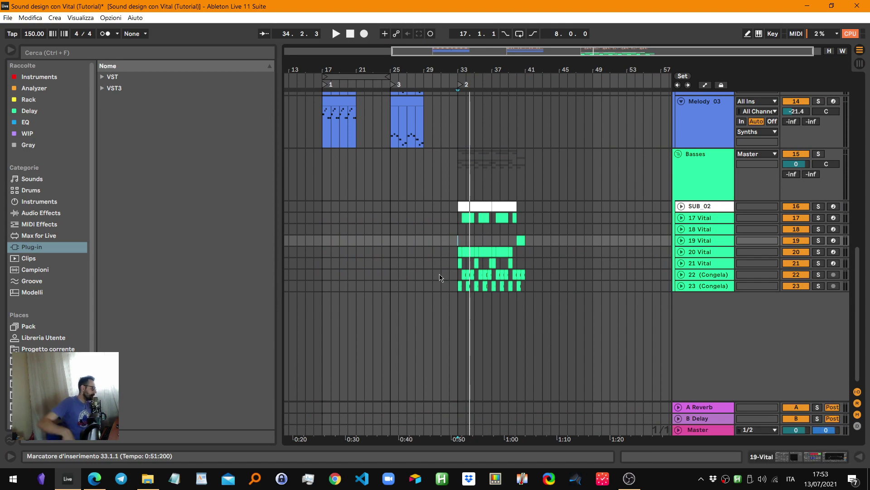
# Switch to OBS and activate the OUTRO scene
pyautogui.click(629, 478)
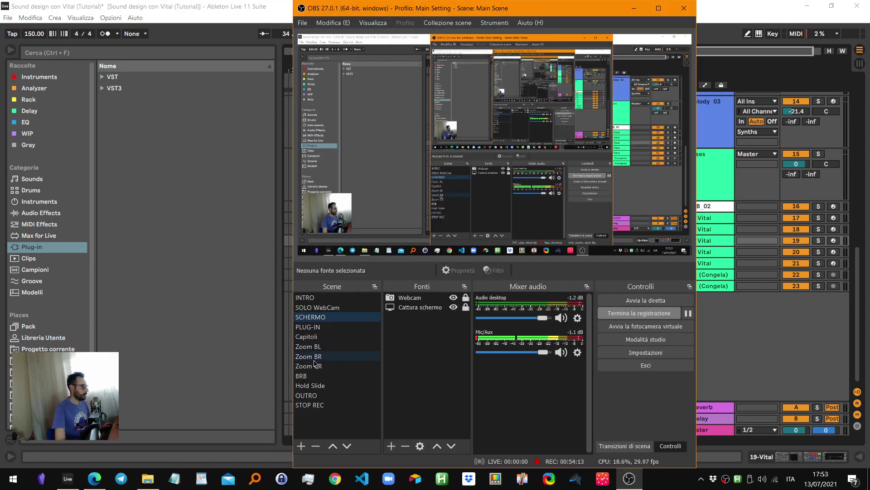
pyautogui.click(306, 395)
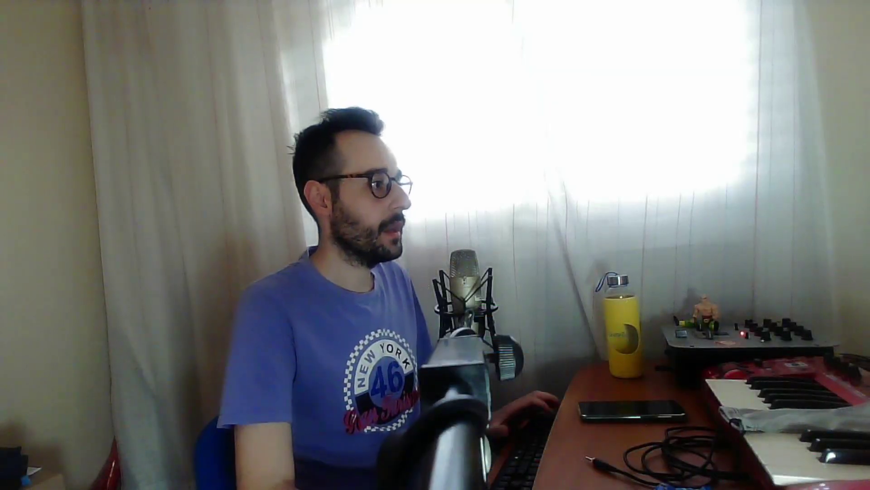